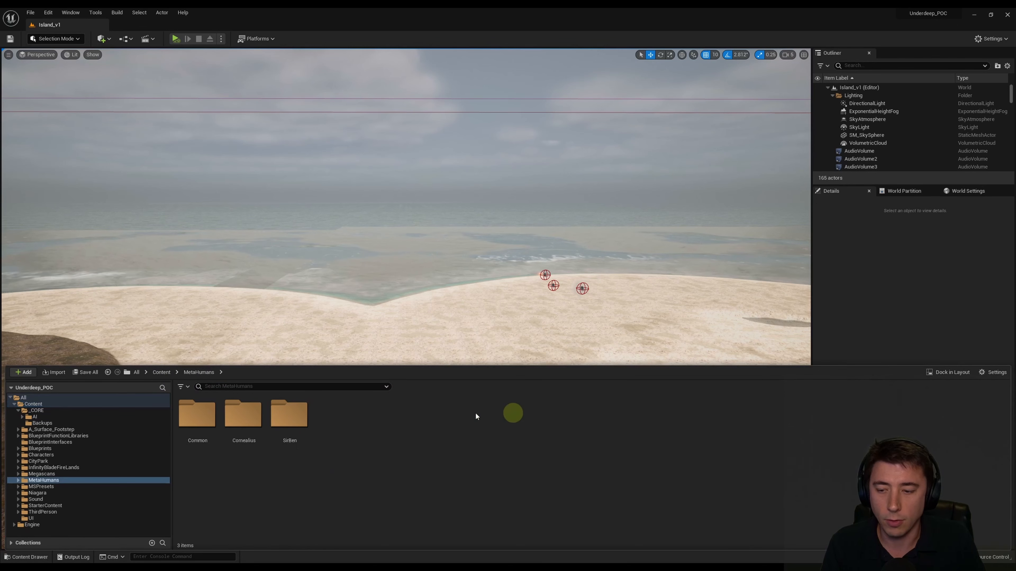
Step: Create a folder named FaceAnimations inside the MetaHumans folder
right_click(350, 427)
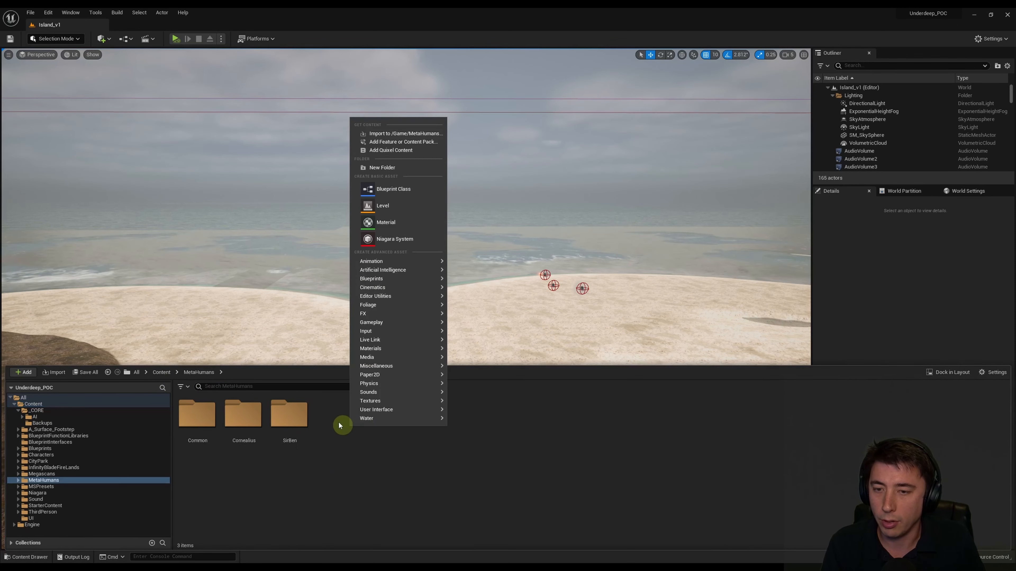
click(375, 168)
text(Face)
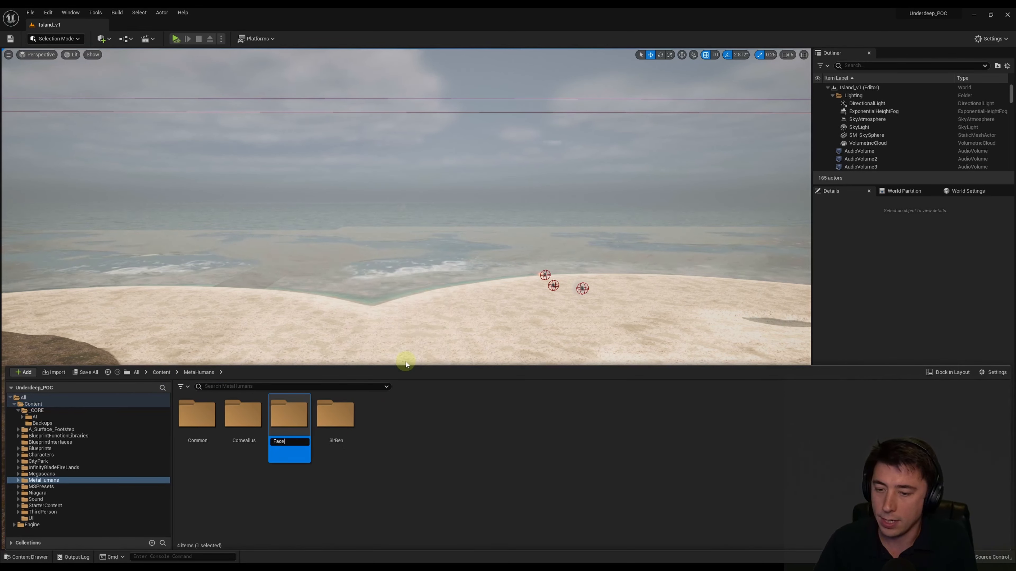
text(Animations)
click(394, 467)
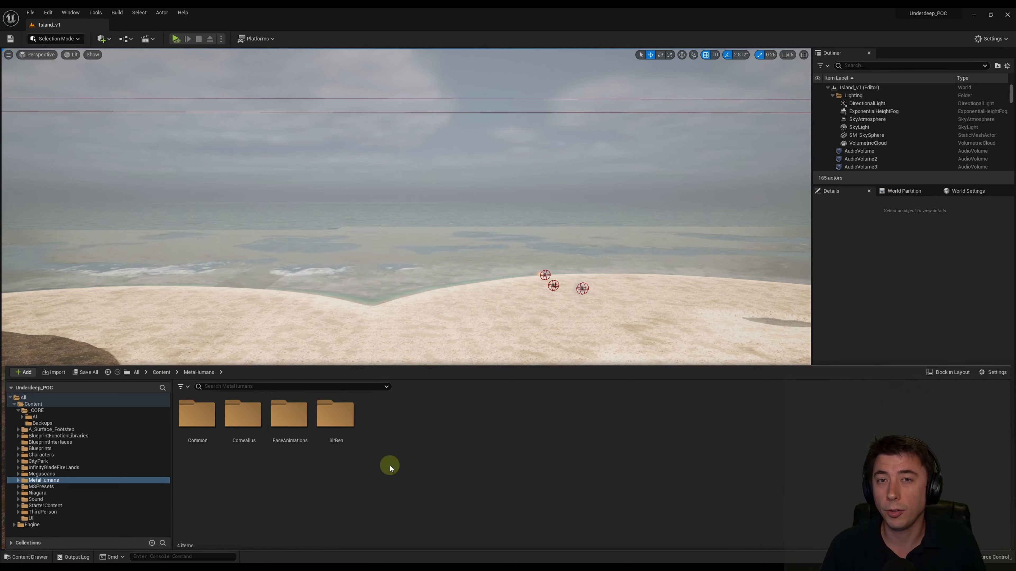
Step: Create a folder named Sequences in the project's root Content folder
click(160, 372)
right_click(440, 472)
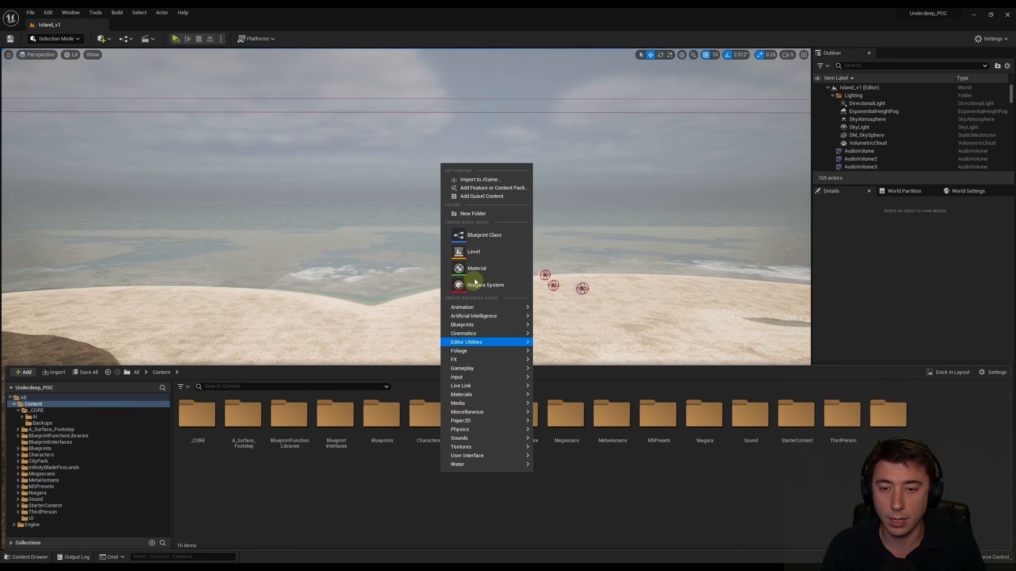
click(472, 213)
text(Seq)
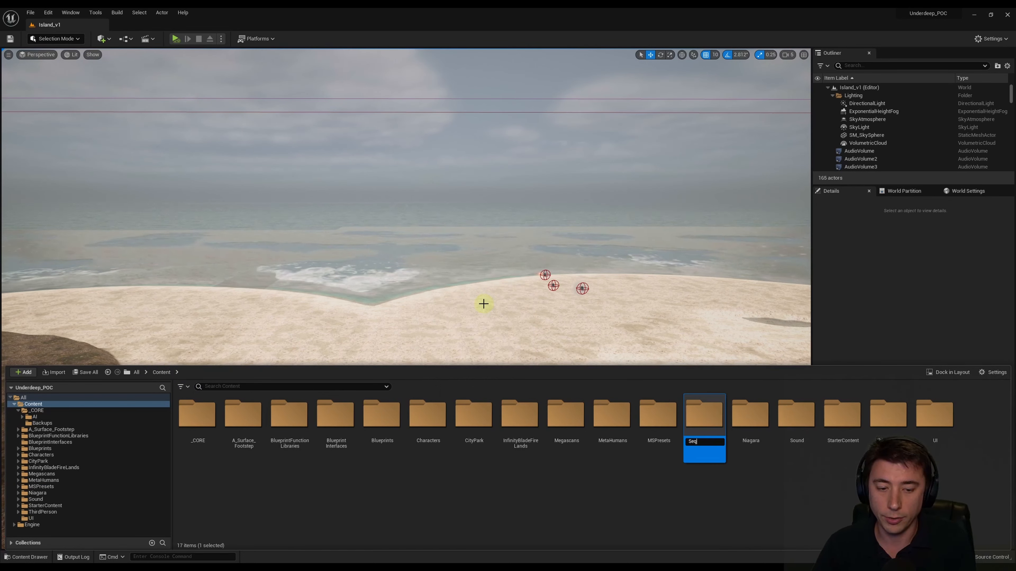
text(uences)
key(Return)
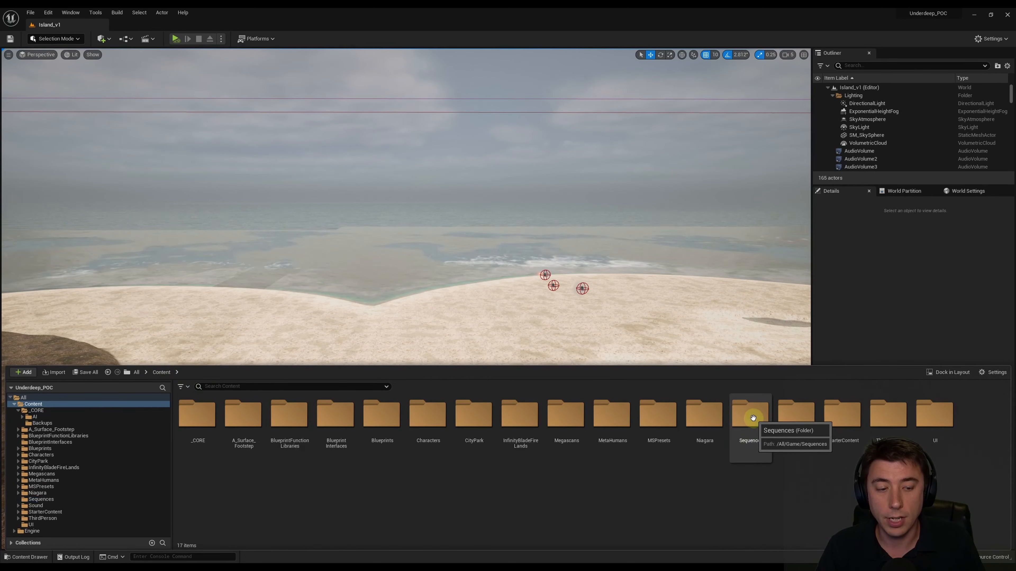
Step: Create a subfolder named LevelSequences inside the Sequences folder
double_click(753, 418)
right_click(260, 422)
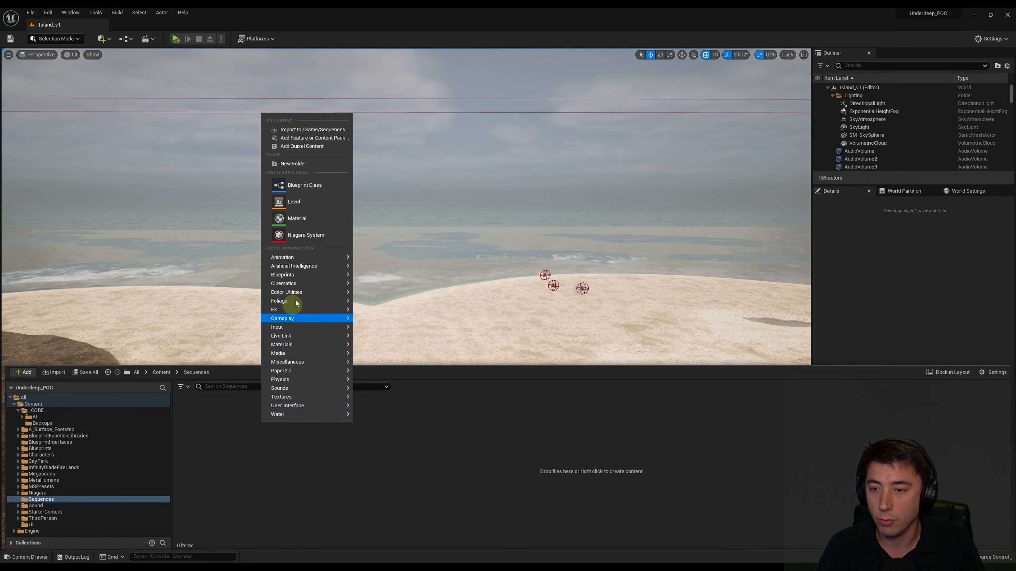
click(305, 167)
text(LevelSeq)
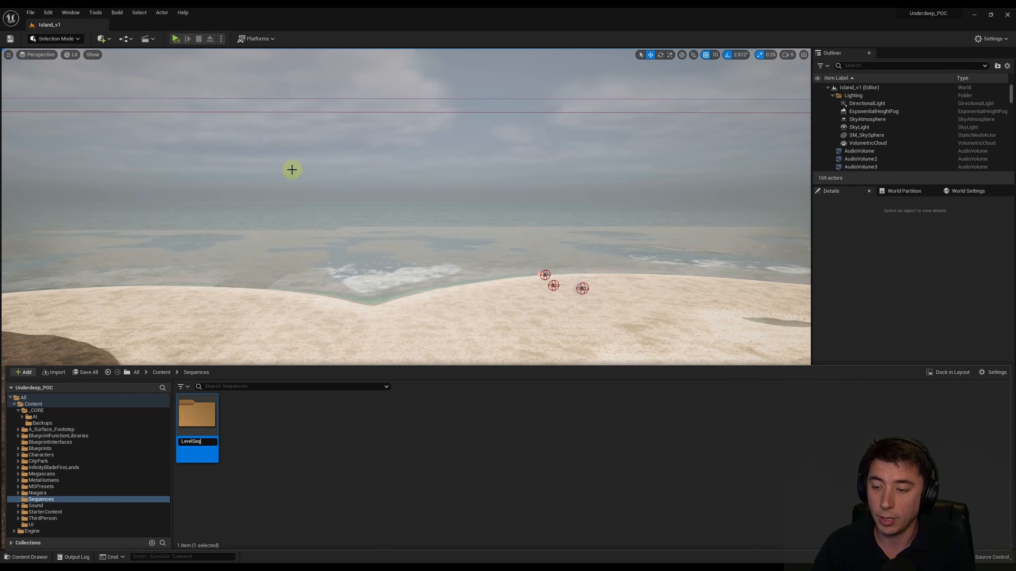
text(uences)
key(Return)
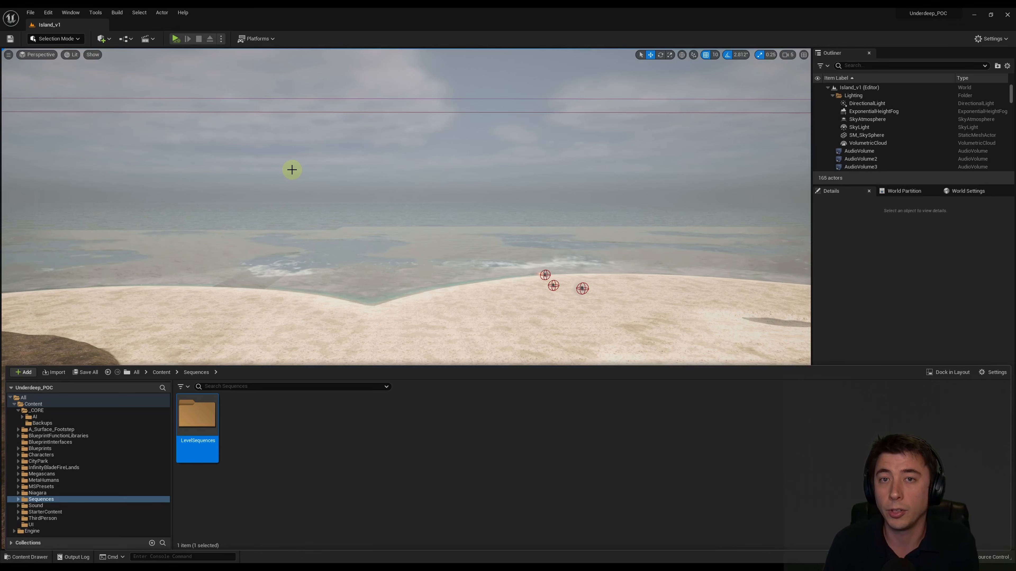
click(357, 396)
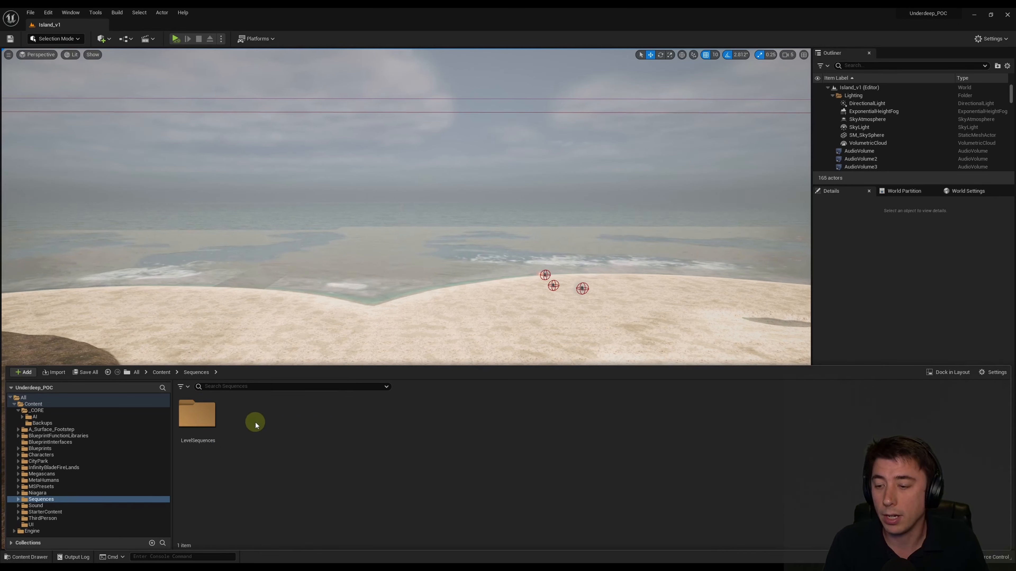
Step: Create a Level Sequence named TentacleGrabFaceAnimation1 in the LevelSequences folder and open it in Sequencer
double_click(205, 421)
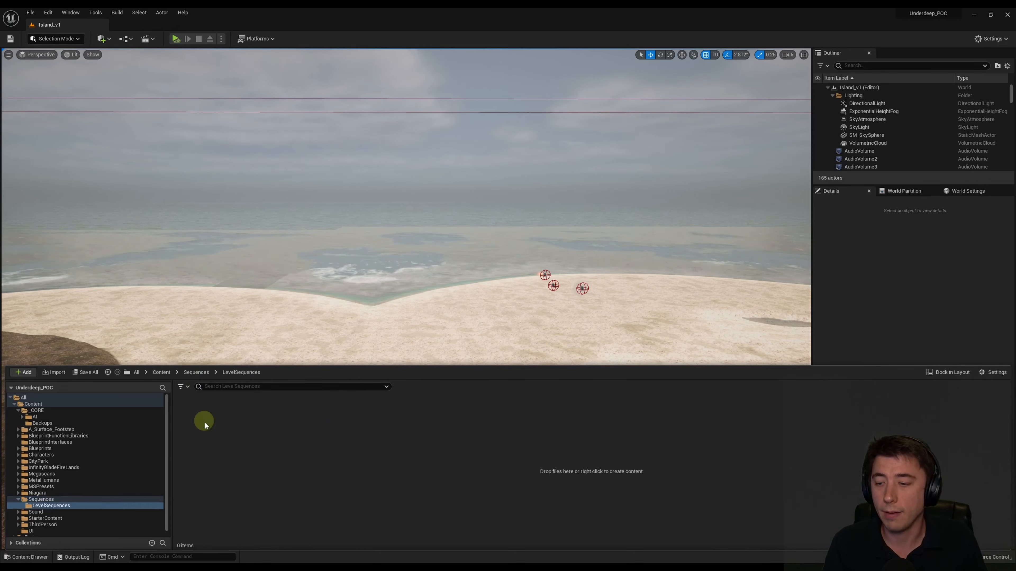
right_click(231, 456)
mouse_move(267, 320)
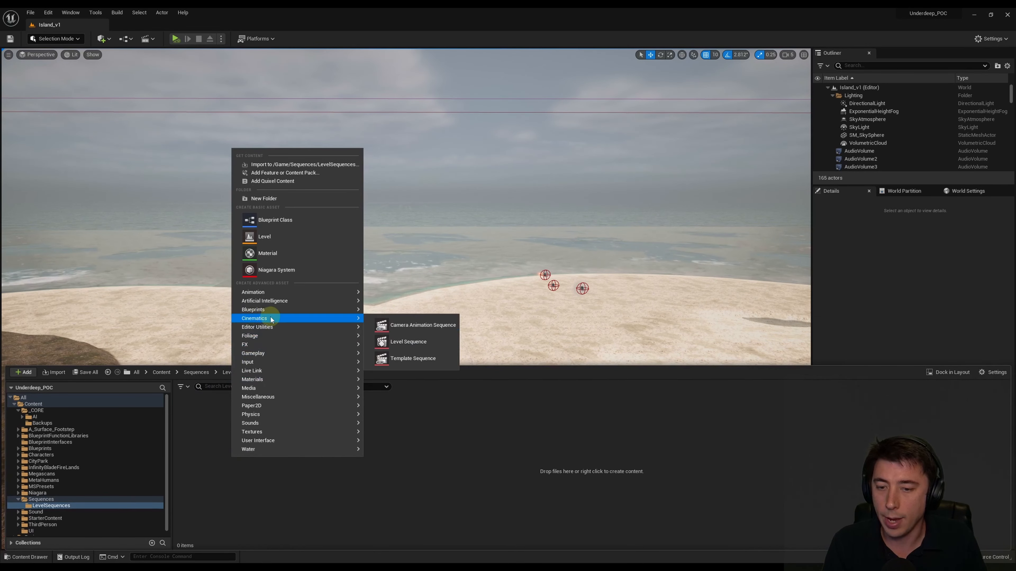
click(411, 340)
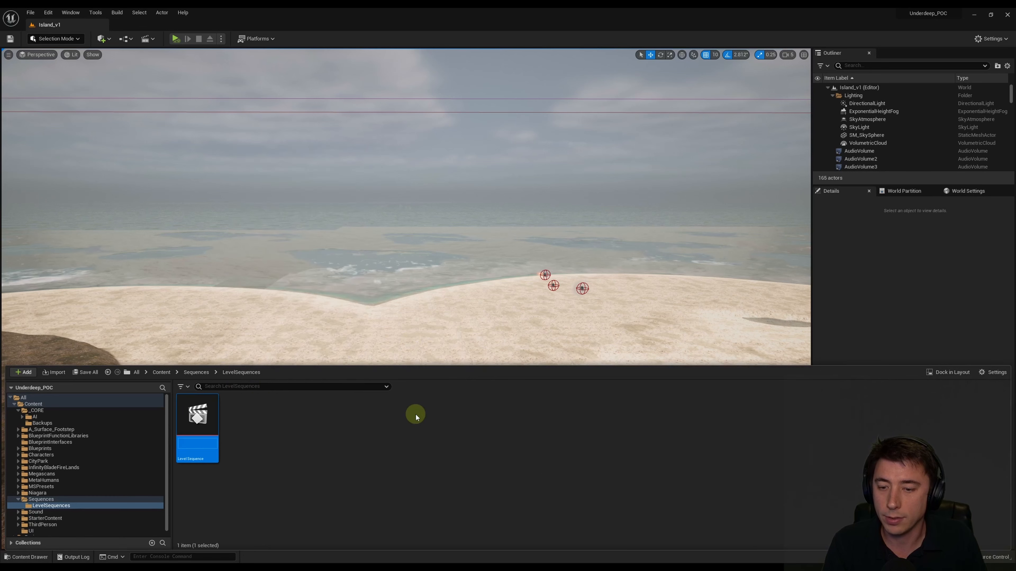
text(TentacleGr)
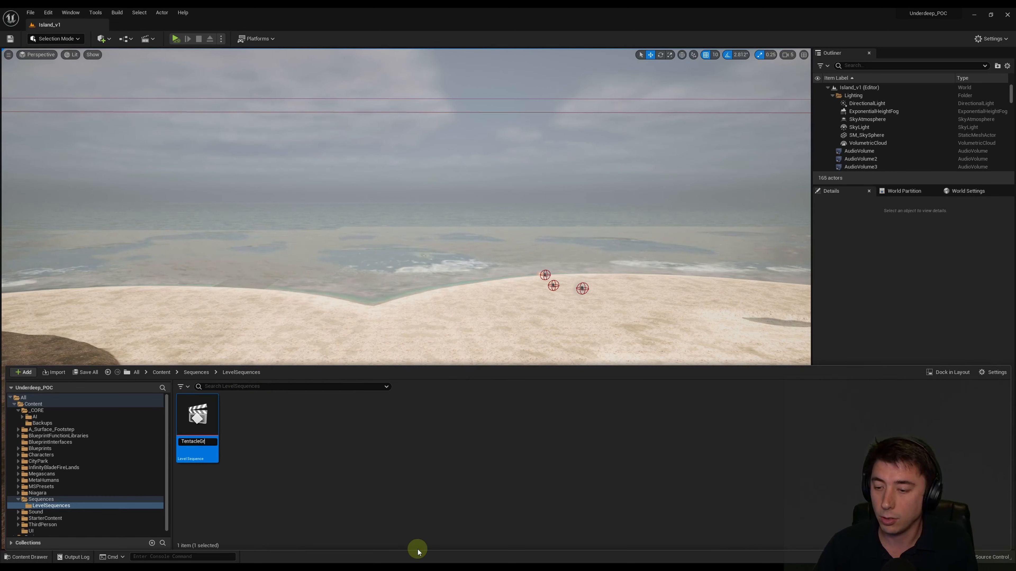
text(abFaceAnimatio)
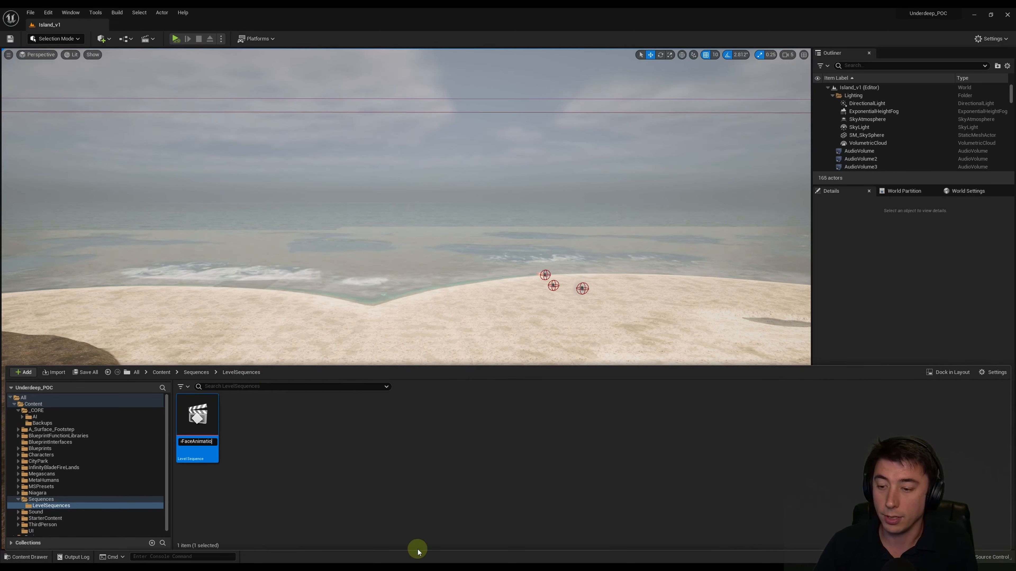
text(n1)
key(Return)
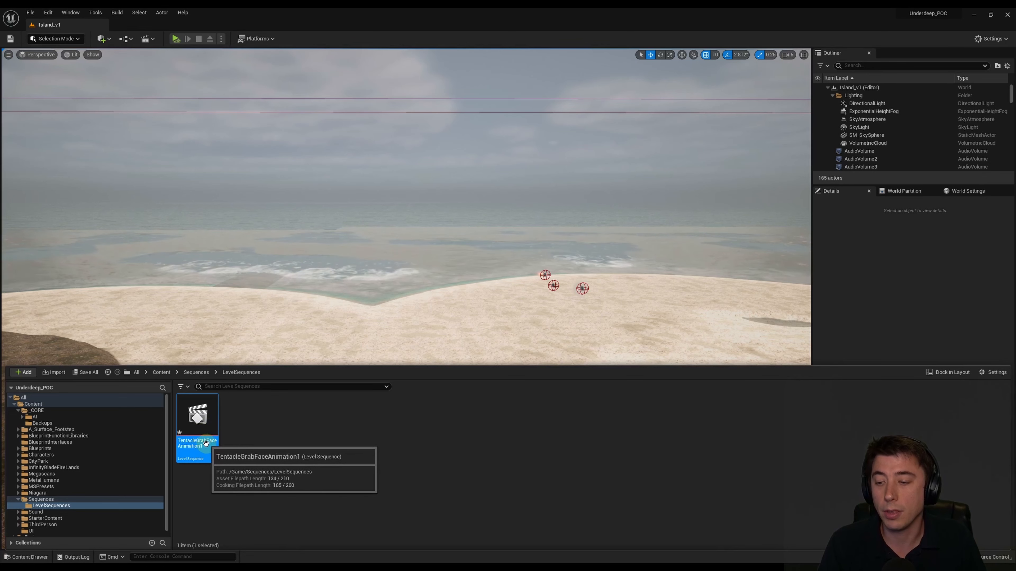
double_click(198, 435)
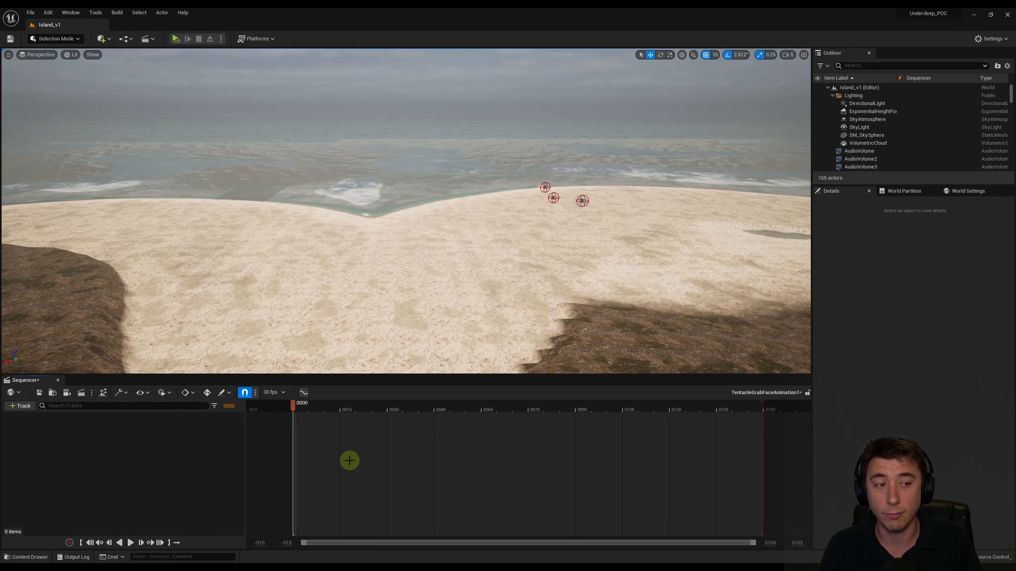
Step: Place the BP_AdversaryAICharacter blueprint from the _CORE/AI content folder onto the beach in the level
right_drag(414, 261, 417, 257)
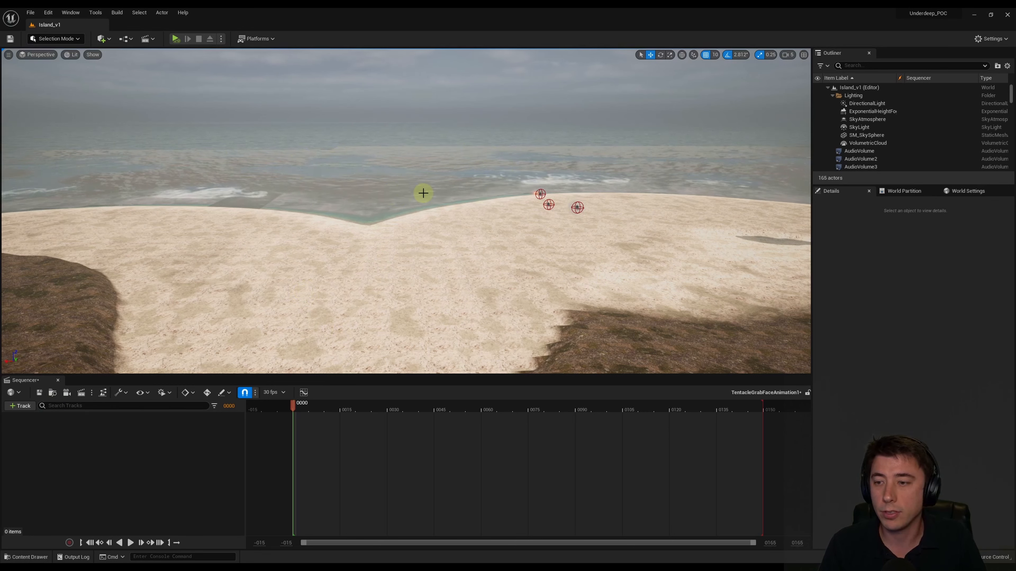
click(28, 557)
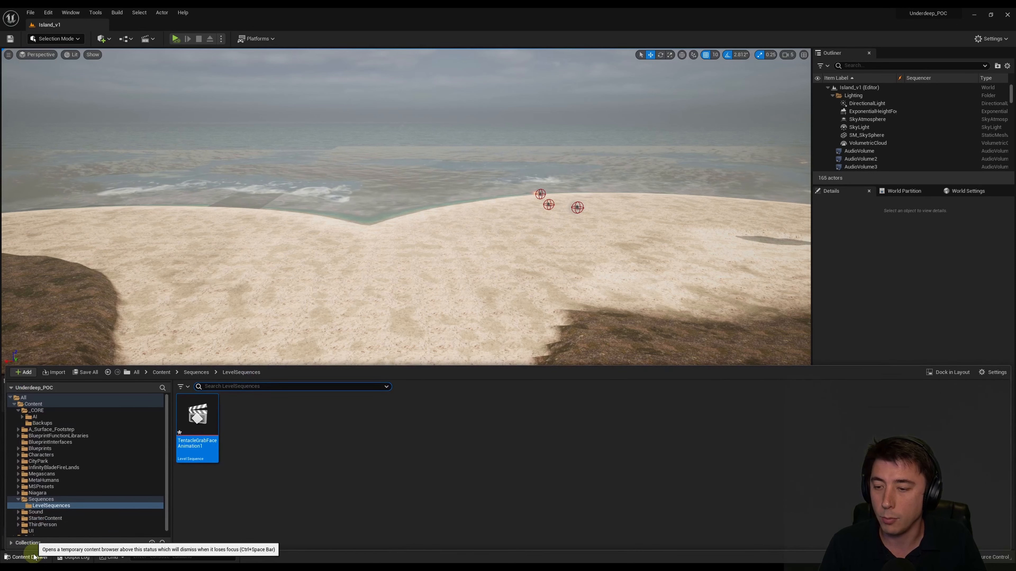
click(160, 372)
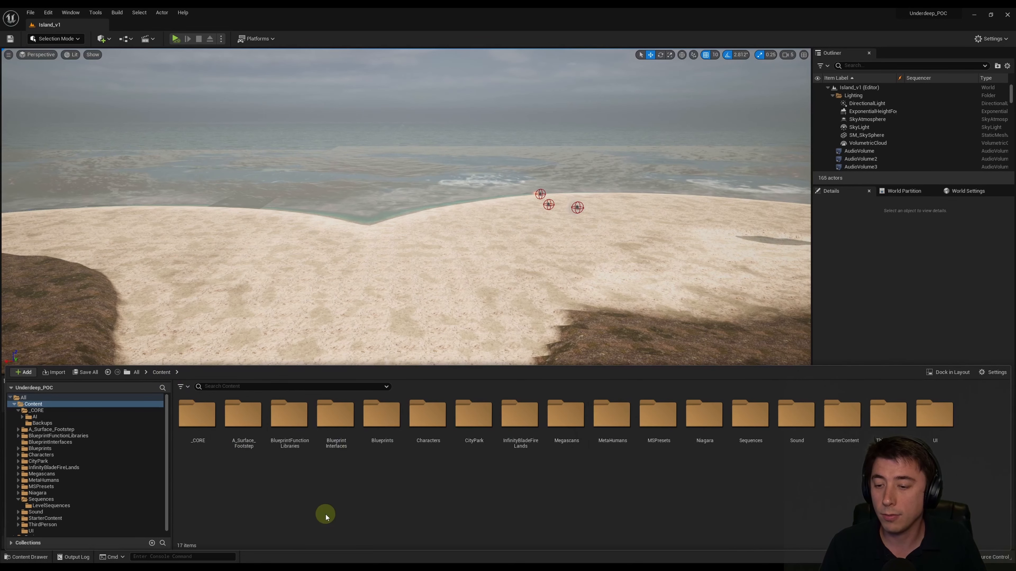
double_click(202, 436)
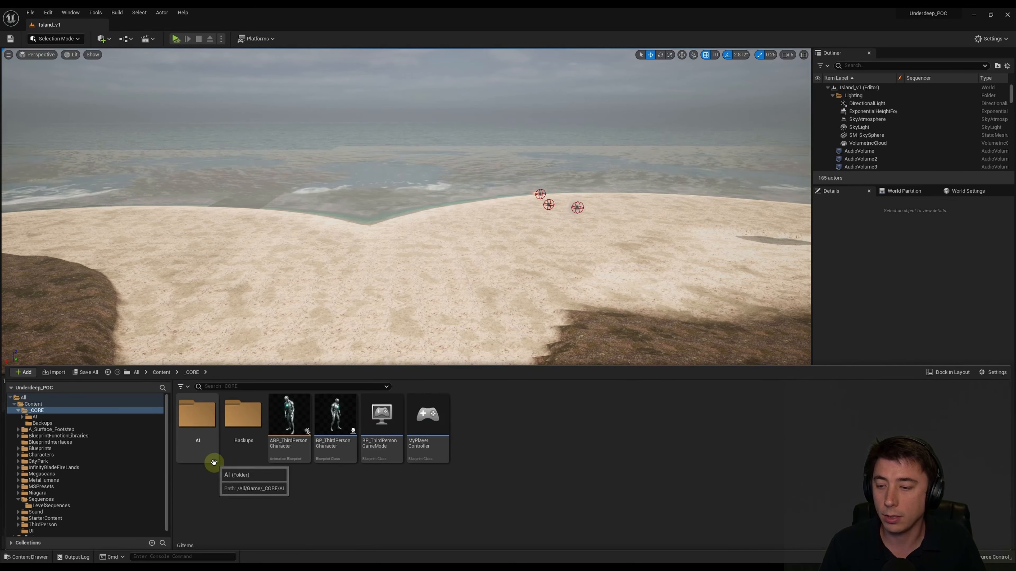
double_click(198, 418)
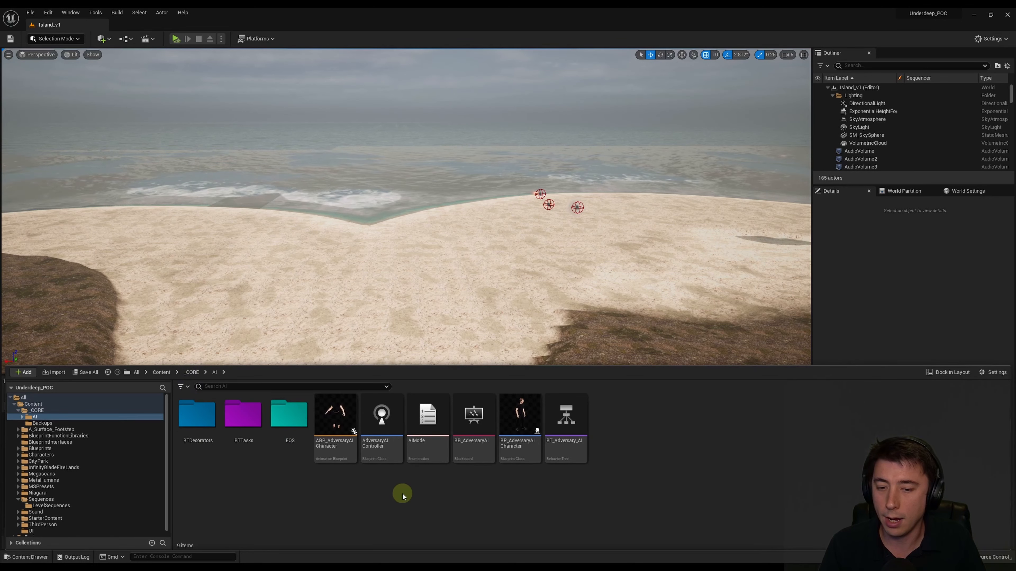
click(525, 424)
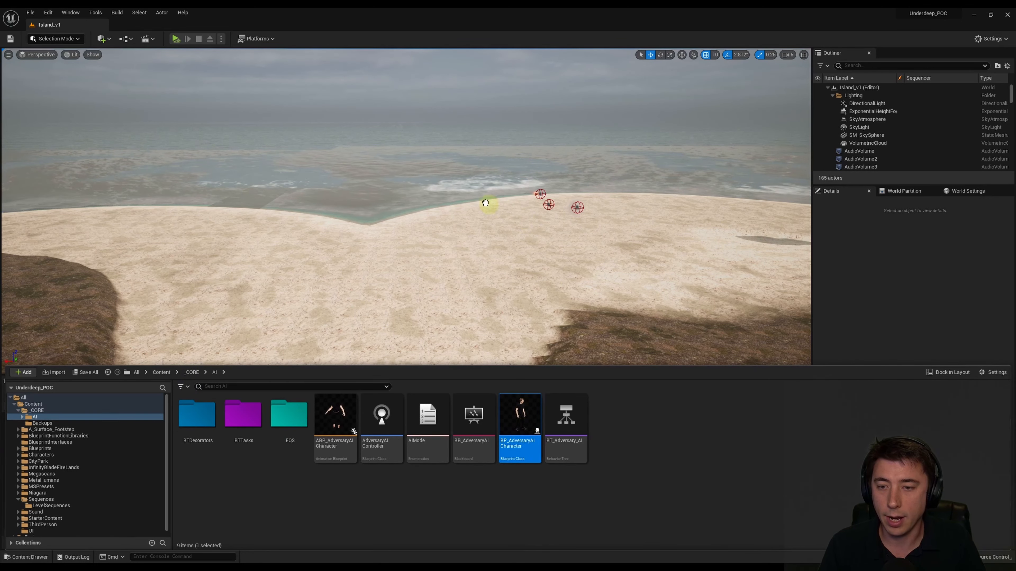
drag(485, 203, 418, 214)
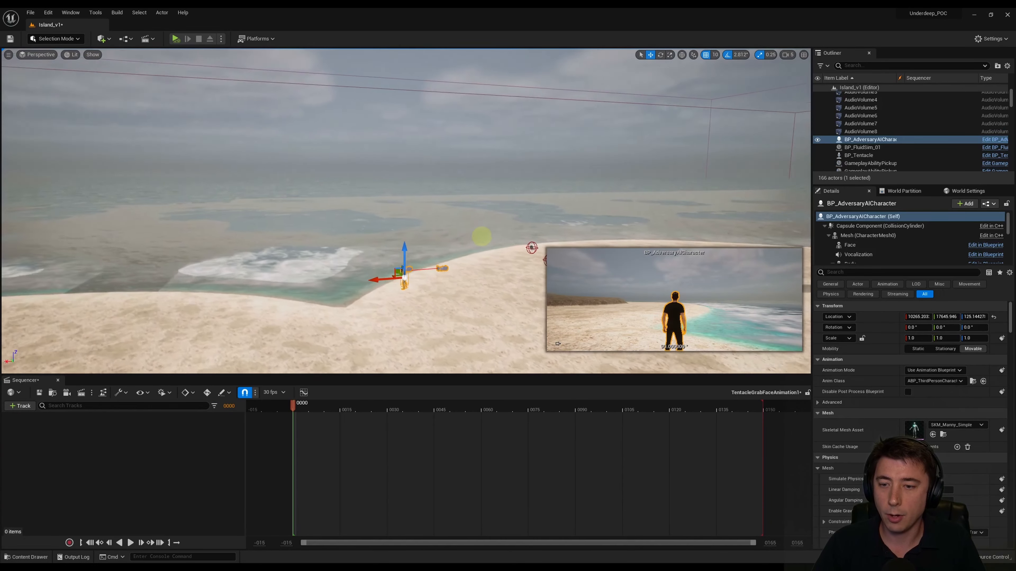
Step: Add the placed BP_AdversaryAICharacter actor to the TentacleGrabFaceAnimation1 sequence as a track
key(w)
right_drag(482, 237, 596, 245)
key(a)
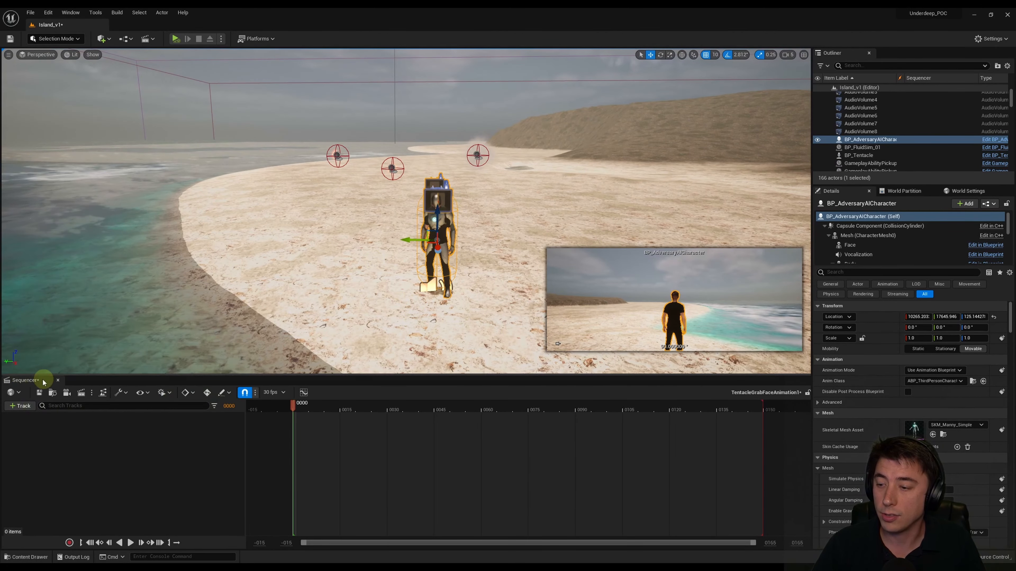
click(24, 406)
mouse_move(50, 420)
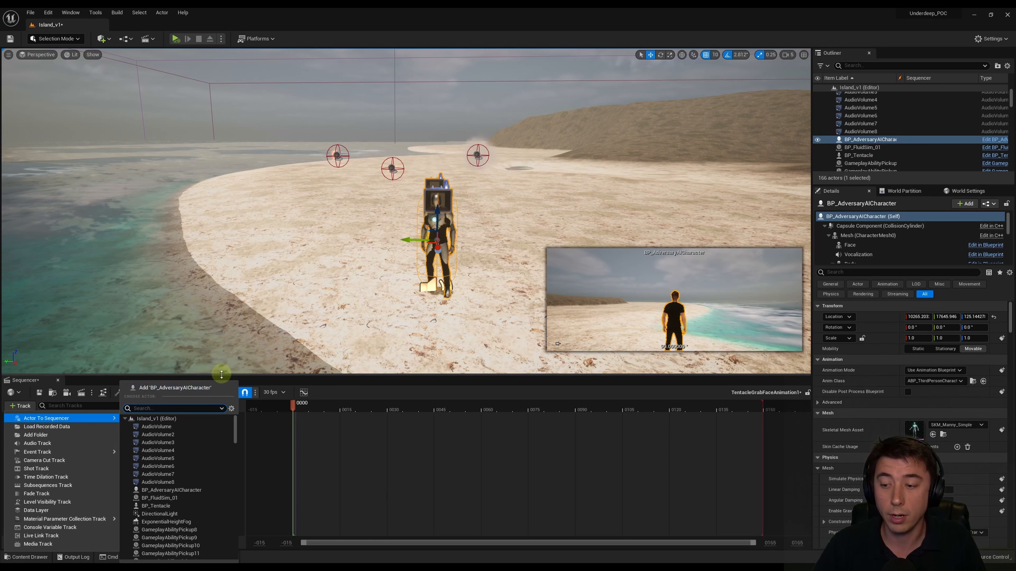
scroll(158, 463, down, 5)
scroll(159, 461, up, 5)
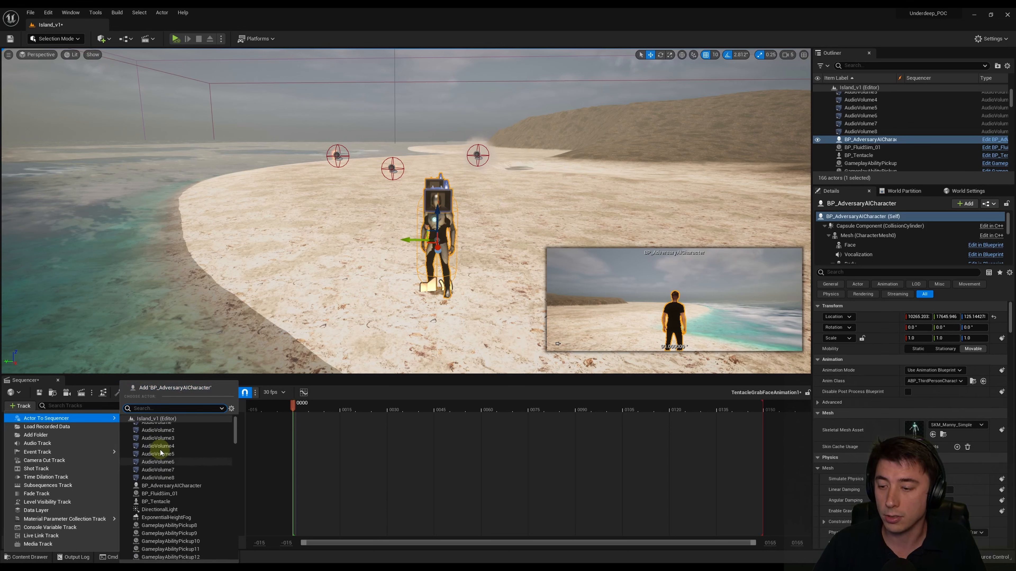
click(184, 387)
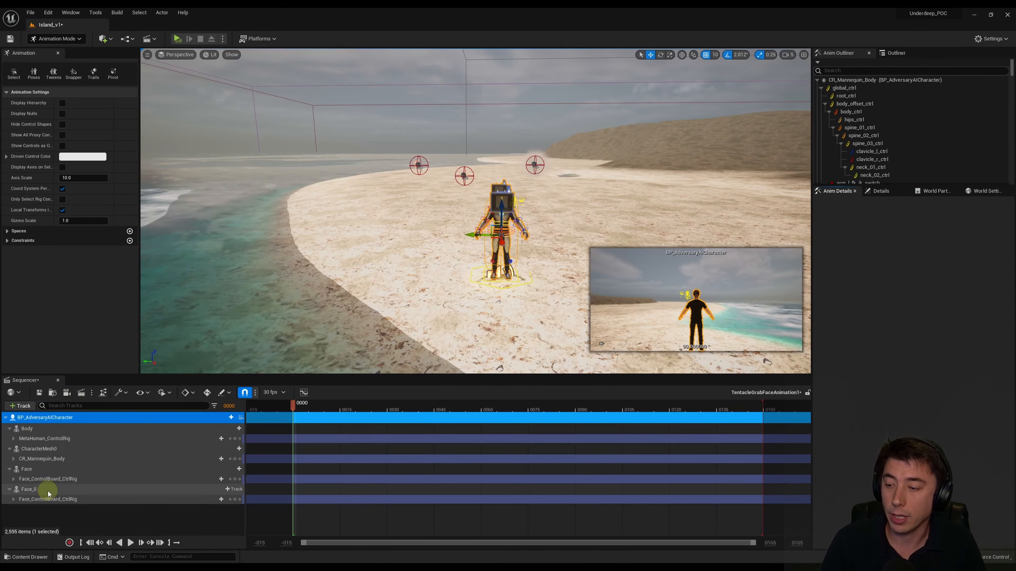
Step: Lower the viewport camera speed to 2 and examine the character's body and face control rigs up close
right_drag(545, 279, 532, 218)
key(w)
click(785, 56)
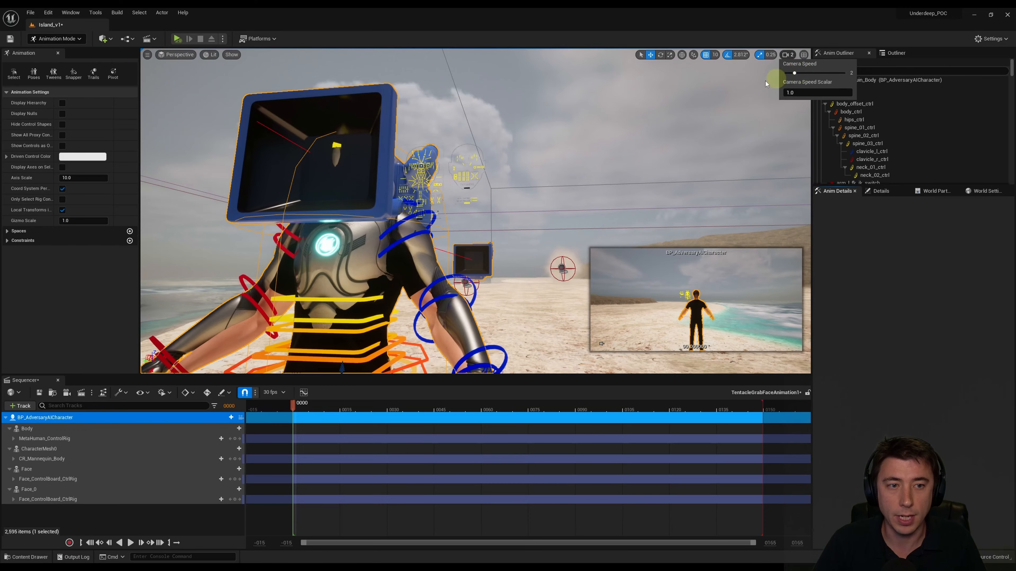
mouse_move(456, 156)
right_down()
mouse_move(468, 145)
mouse_move(472, 173)
mouse_move(446, 136)
mouse_move(450, 157)
right_up()
key(w)
key(s)
key(a)
key(a)
key(s)
key(e)
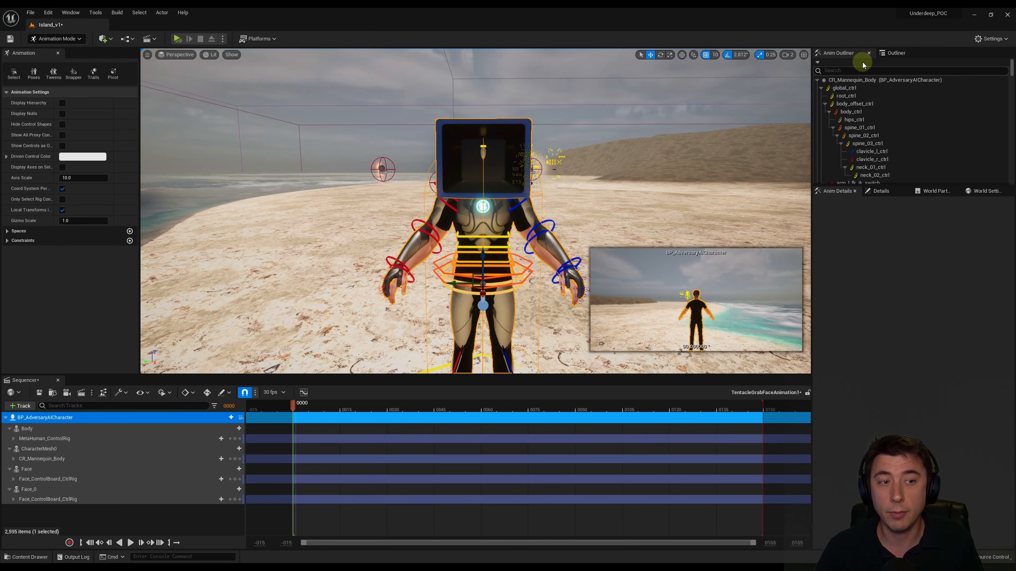
Step: Open the BP_AdversaryAICharacter blueprint for editing and turn off Visible on its Mesh (CharacterMesh0) component
click(893, 54)
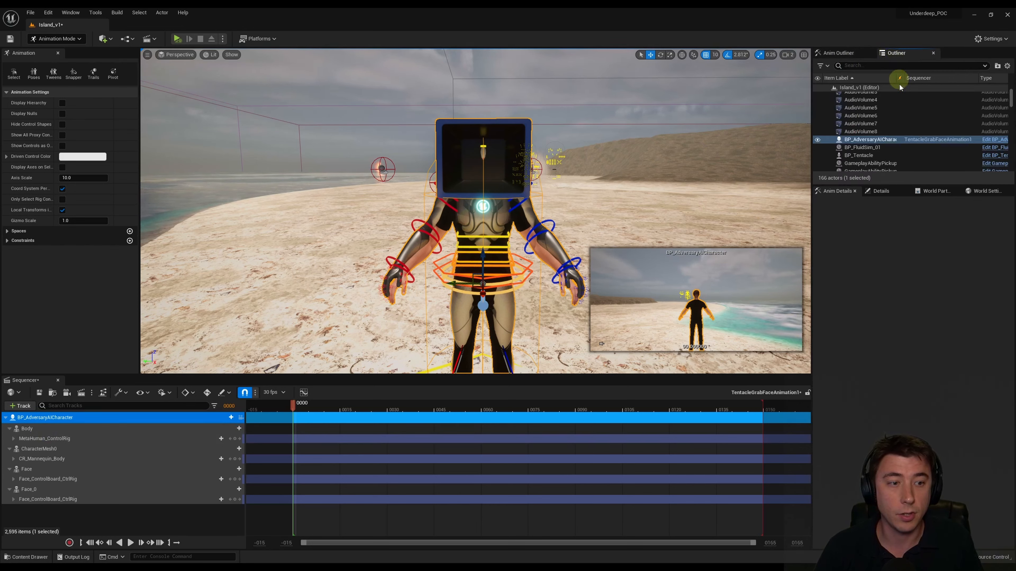
click(995, 140)
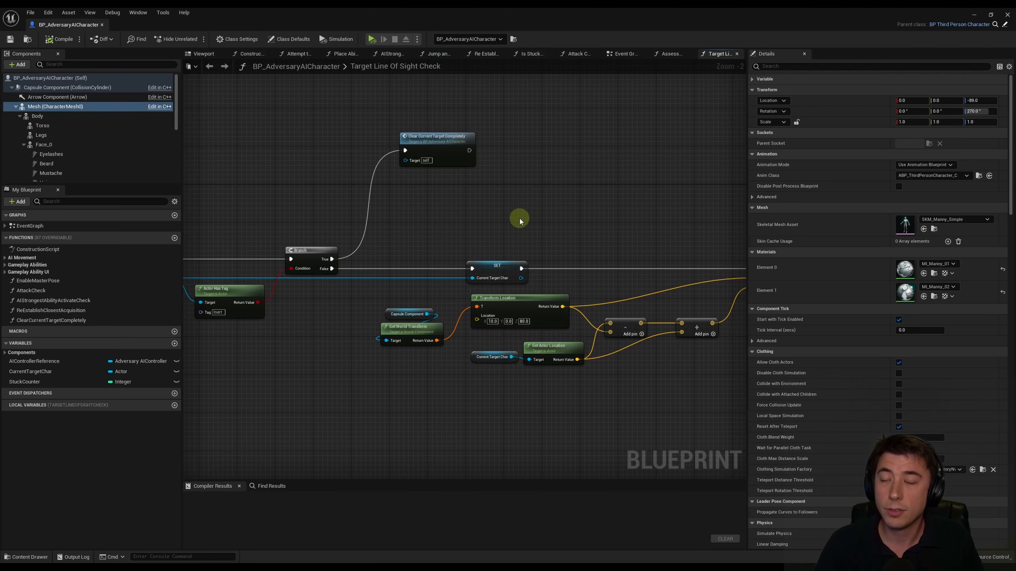
click(204, 54)
mouse_move(446, 204)
right_down()
mouse_move(446, 187)
mouse_move(447, 209)
right_up()
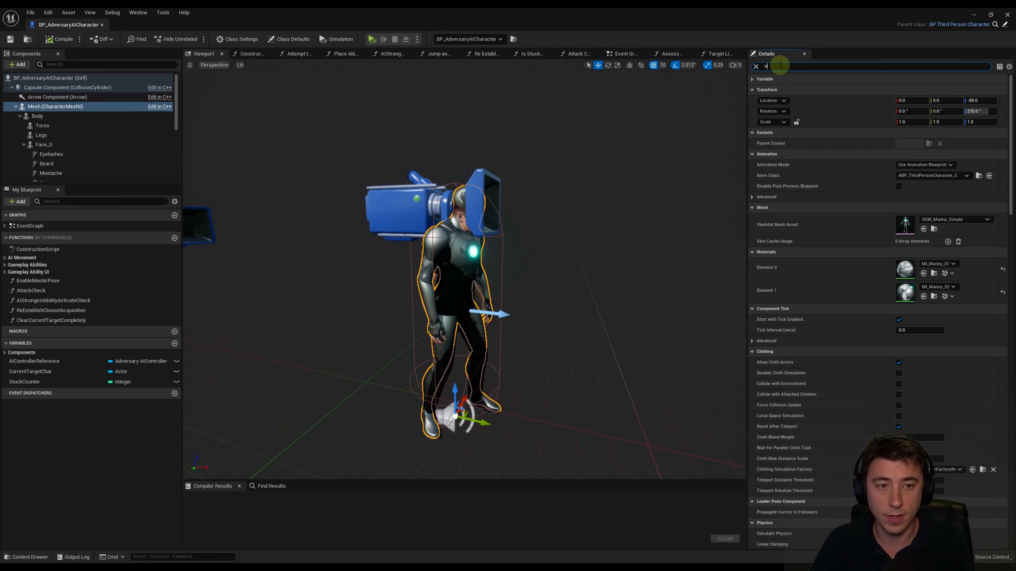
text(le)
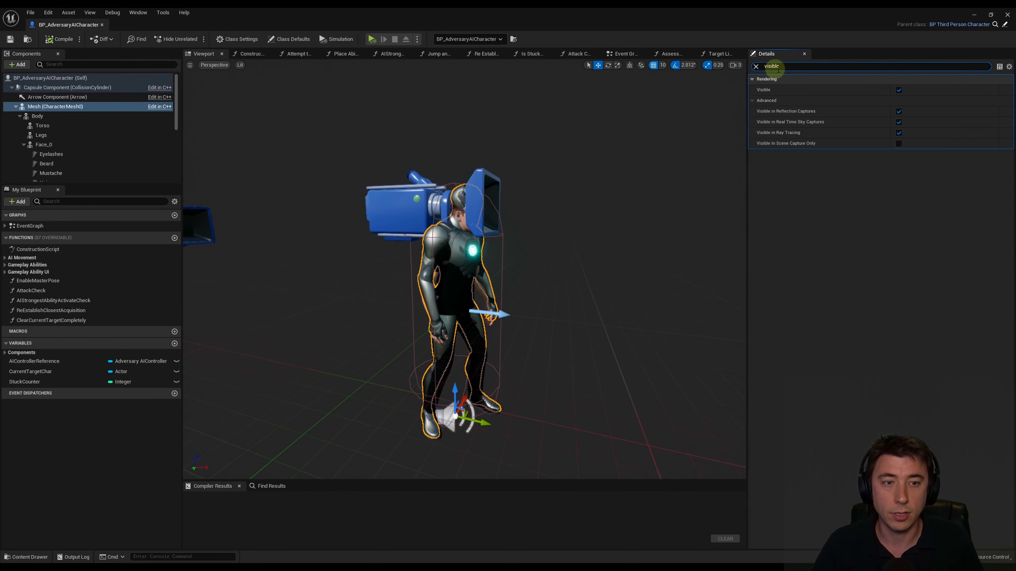
click(898, 91)
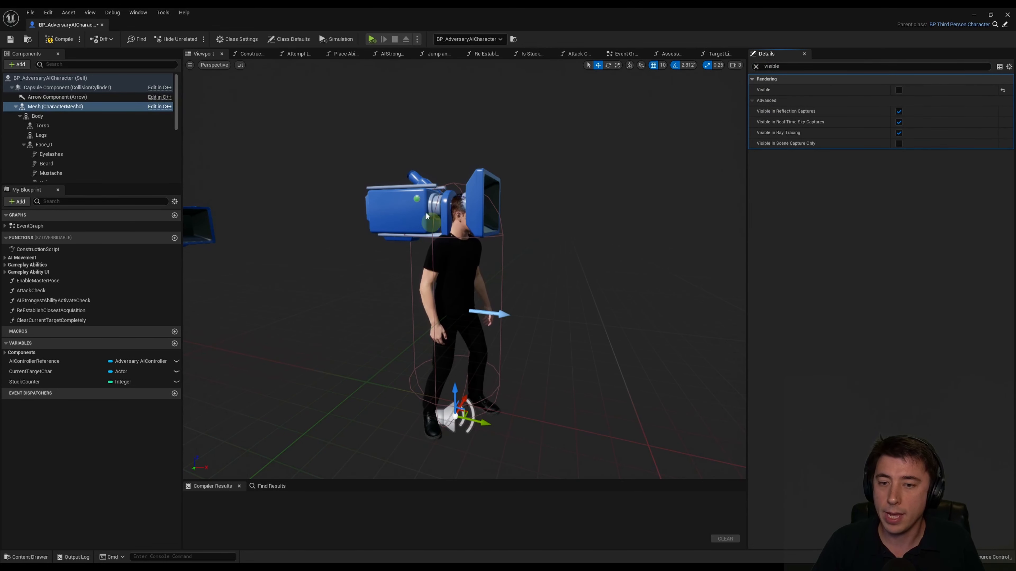
Step: Set the FPPCameraBoom component's Target Arm Length to 100, and compile and save the blueprint
drag(176, 114, 177, 163)
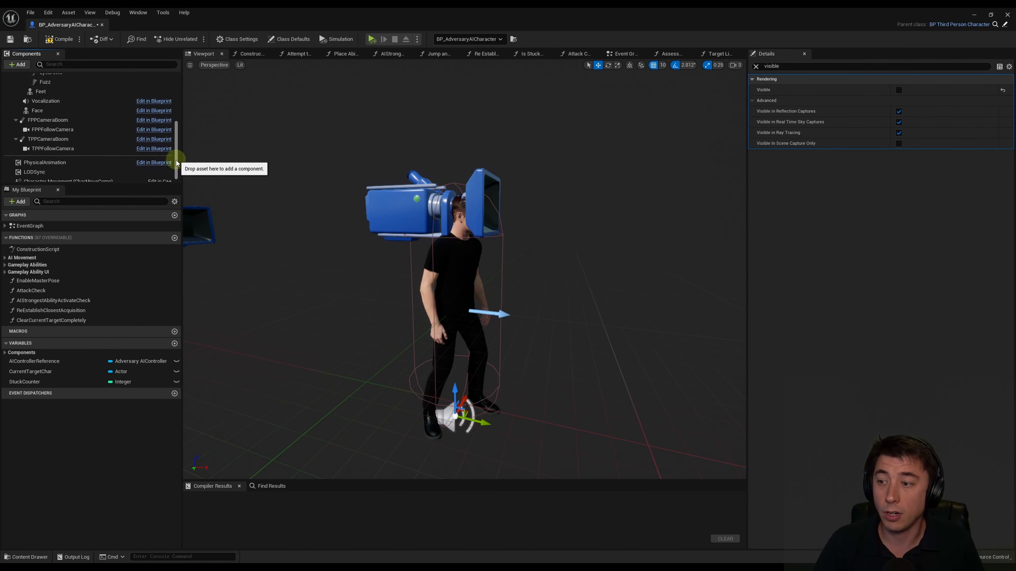
click(48, 117)
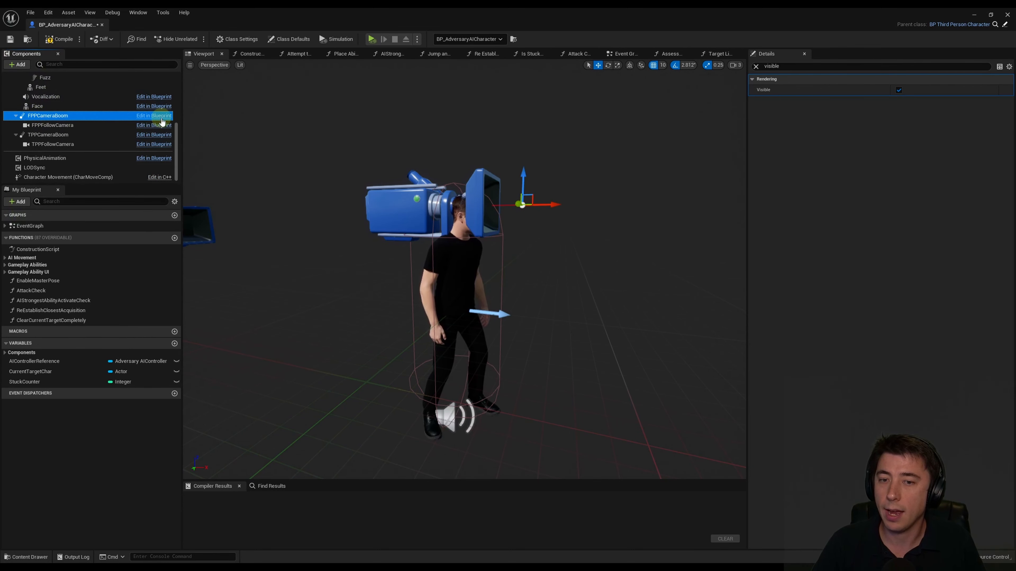
click(756, 66)
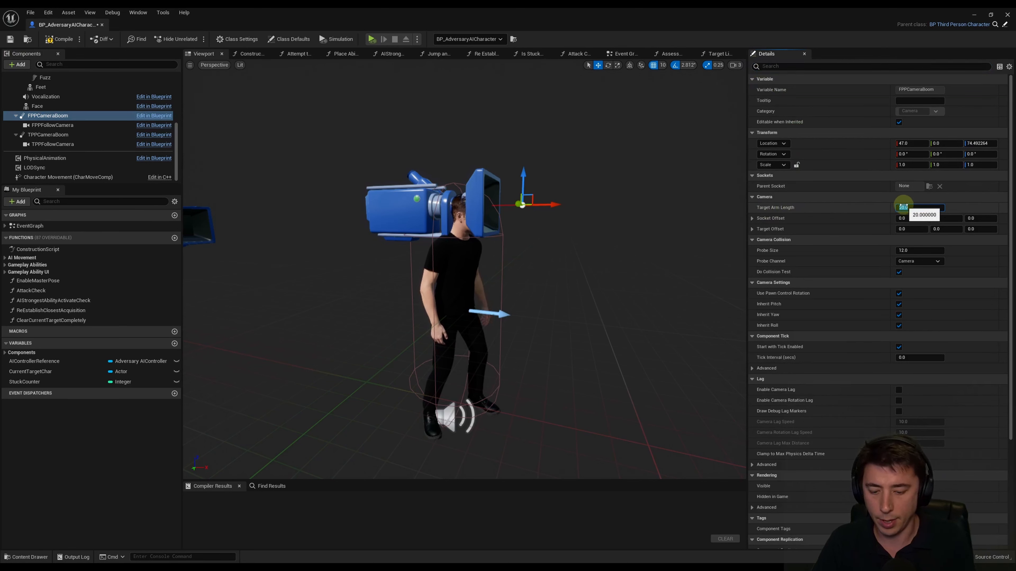
key(Return)
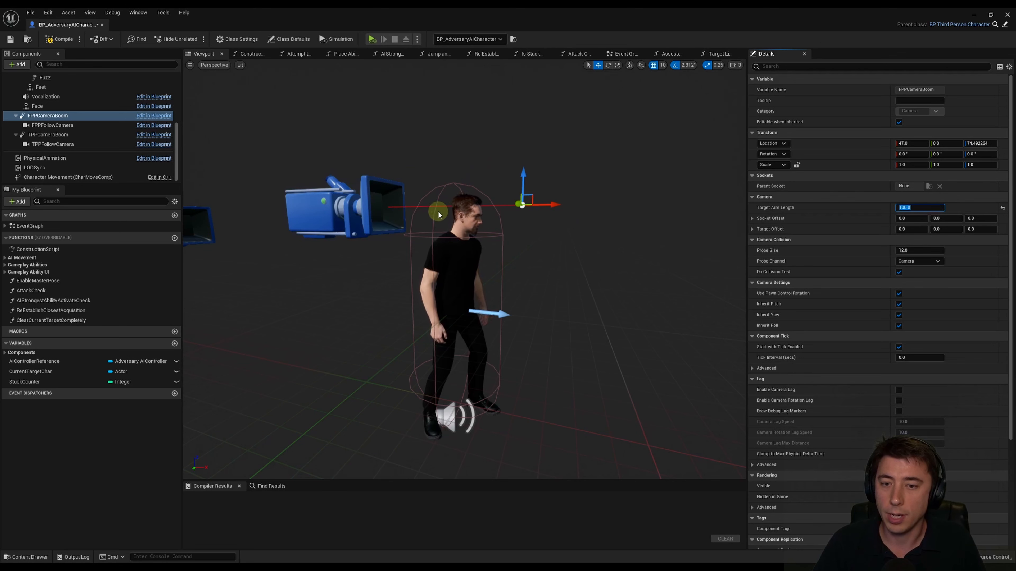
click(62, 39)
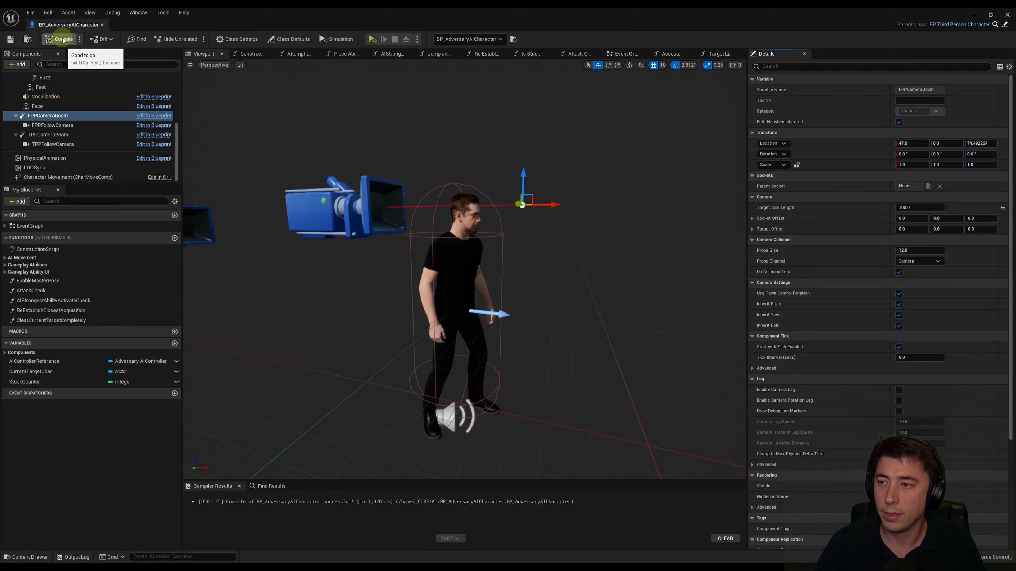
click(10, 39)
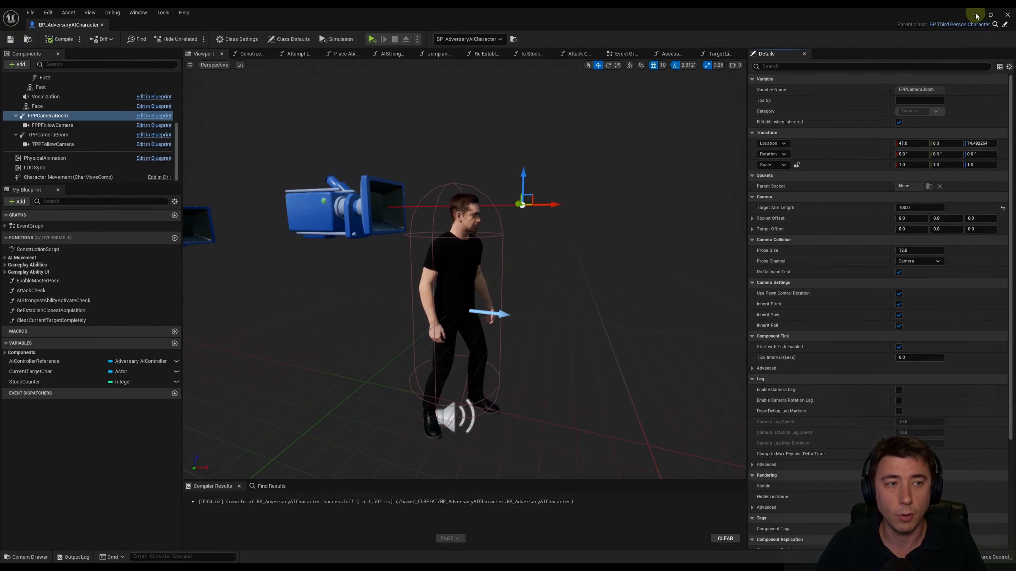
Step: Return to the level and frame the character's head and facial control board up close
click(974, 15)
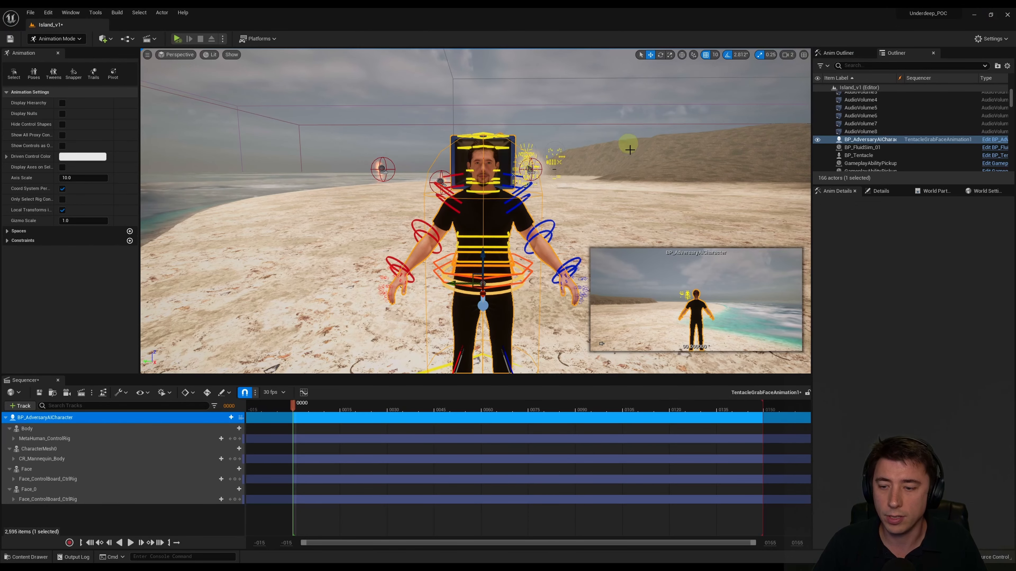
key(w)
mouse_move(655, 137)
right_down()
mouse_move(641, 136)
mouse_move(652, 143)
right_up()
key(w)
key(w)
right_drag(518, 136, 518, 136)
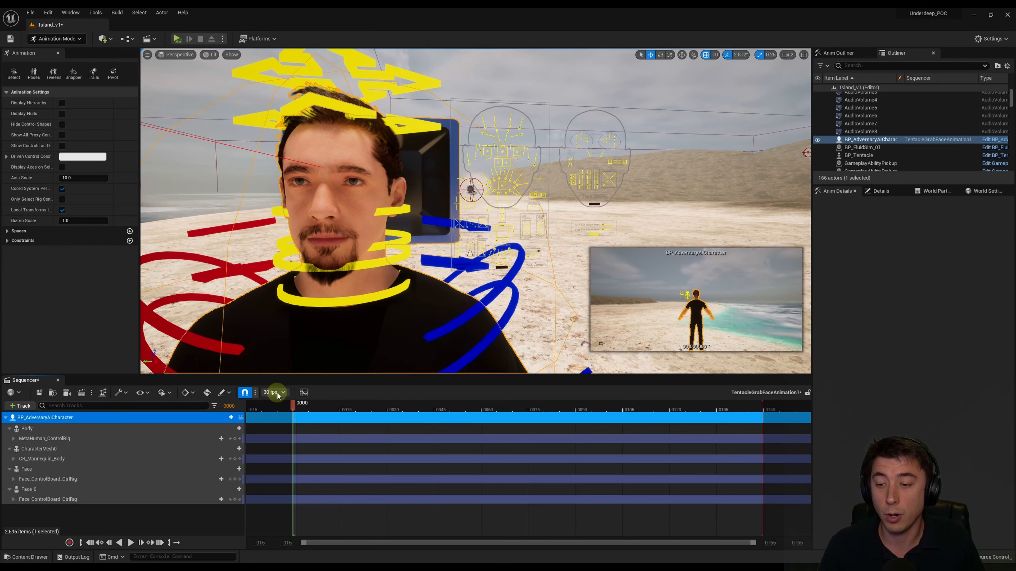
Step: Scrub the sequence between frames 0 and 150, play it back, and return the playhead to frame 0
drag(341, 412, 767, 412)
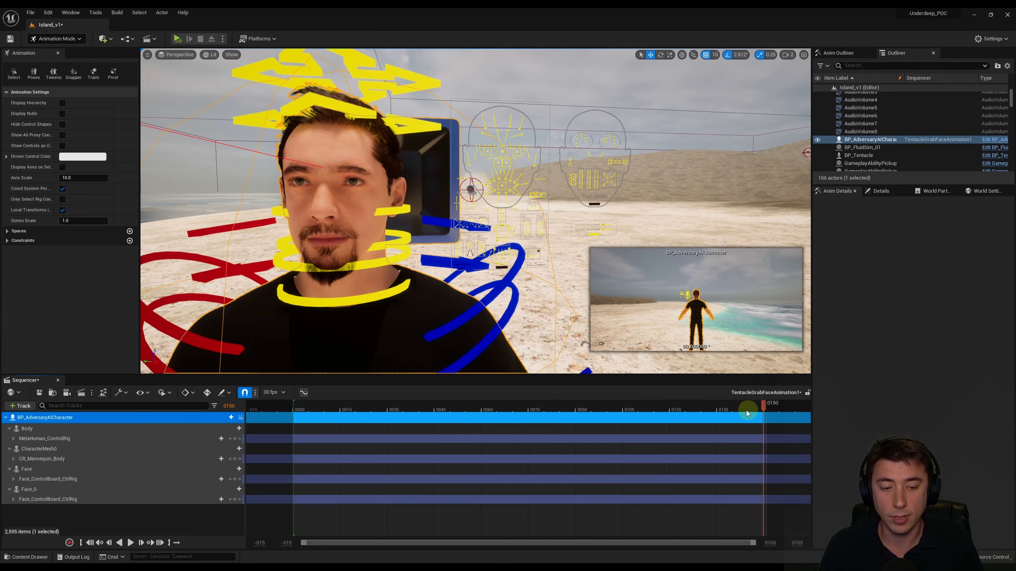
click(701, 413)
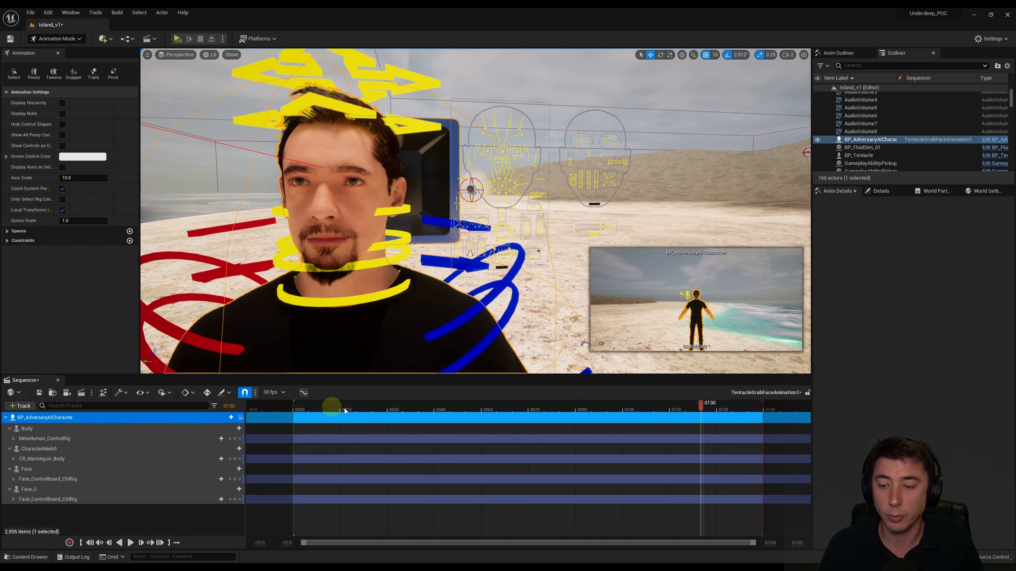
drag(700, 405, 293, 407)
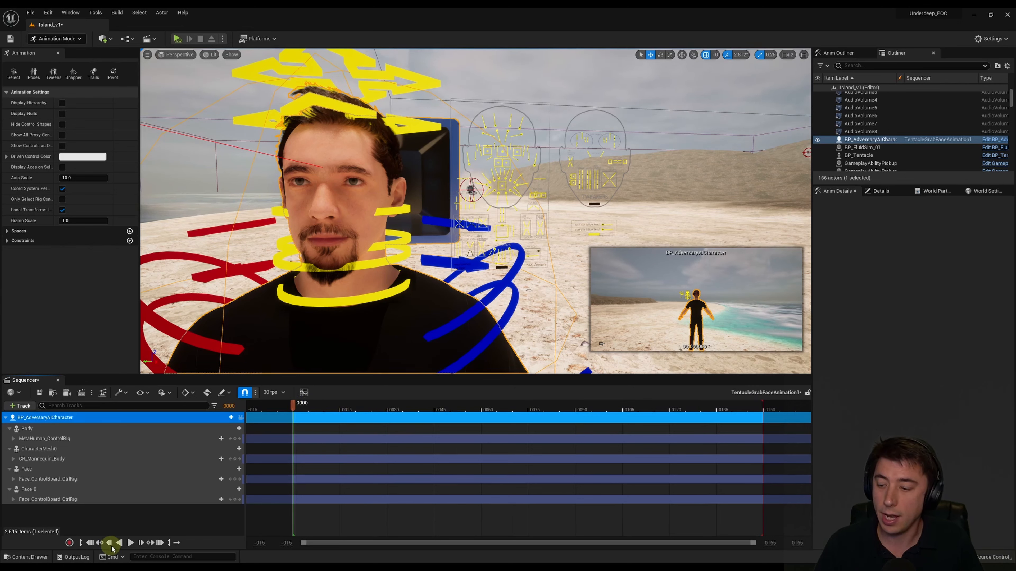
click(131, 543)
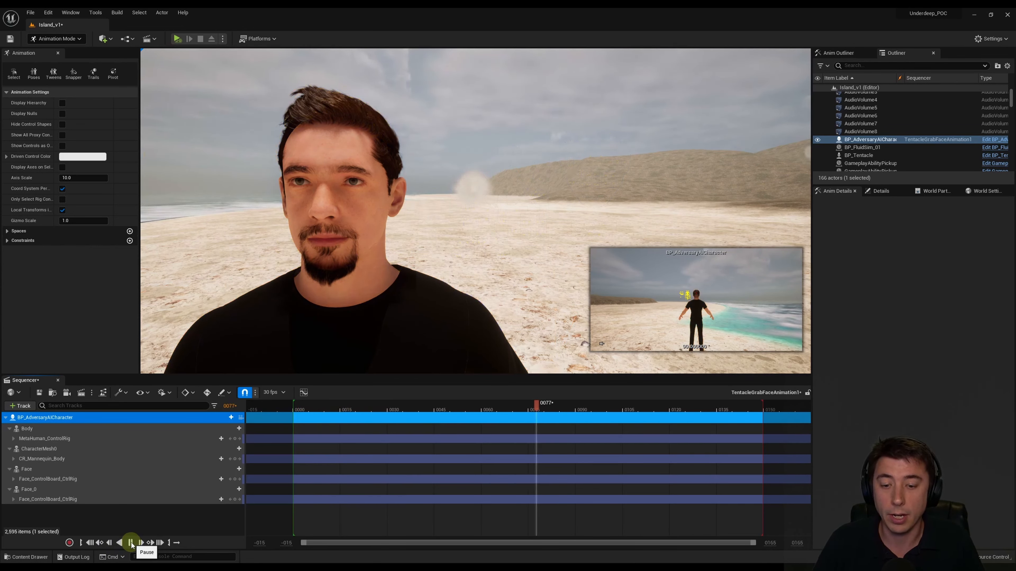
click(130, 543)
drag(320, 405, 295, 405)
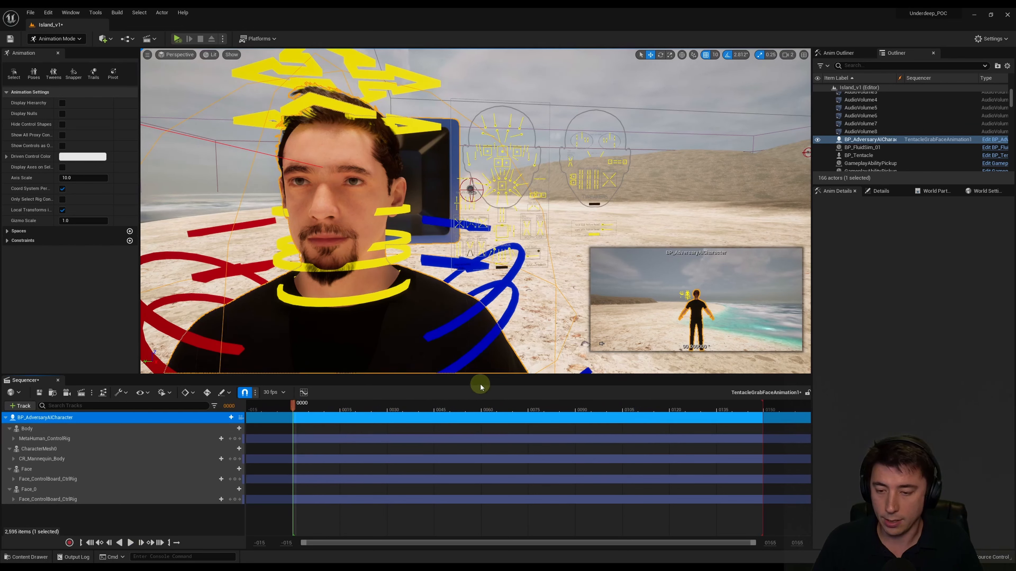
Step: Examine the sequence's timeline range at different zoom levels and review the available display frame rates
ctrl+scroll(485, 448, down, 1)
ctrl+scroll(485, 448, down, 3)
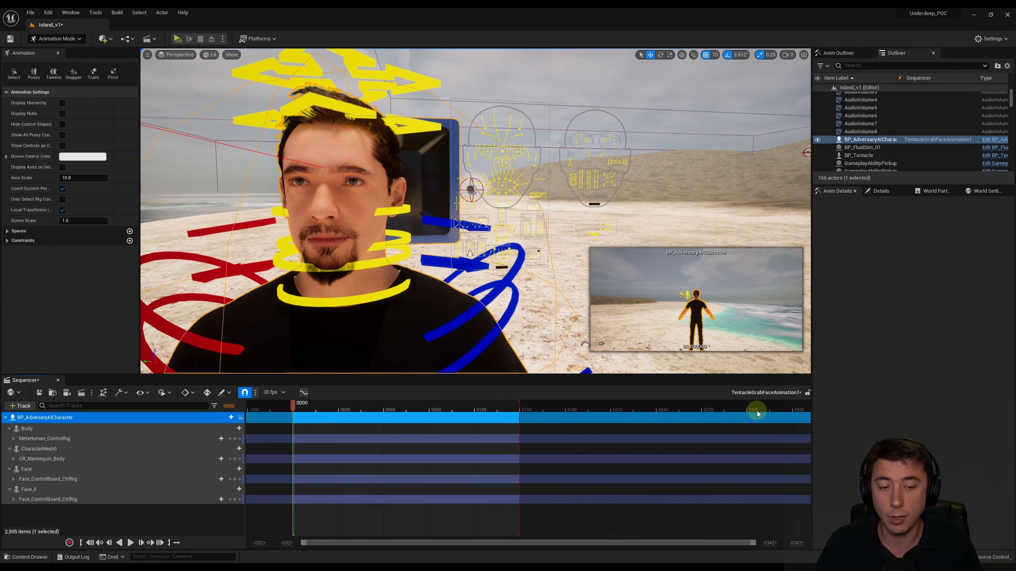
ctrl+scroll(511, 420, up, 4)
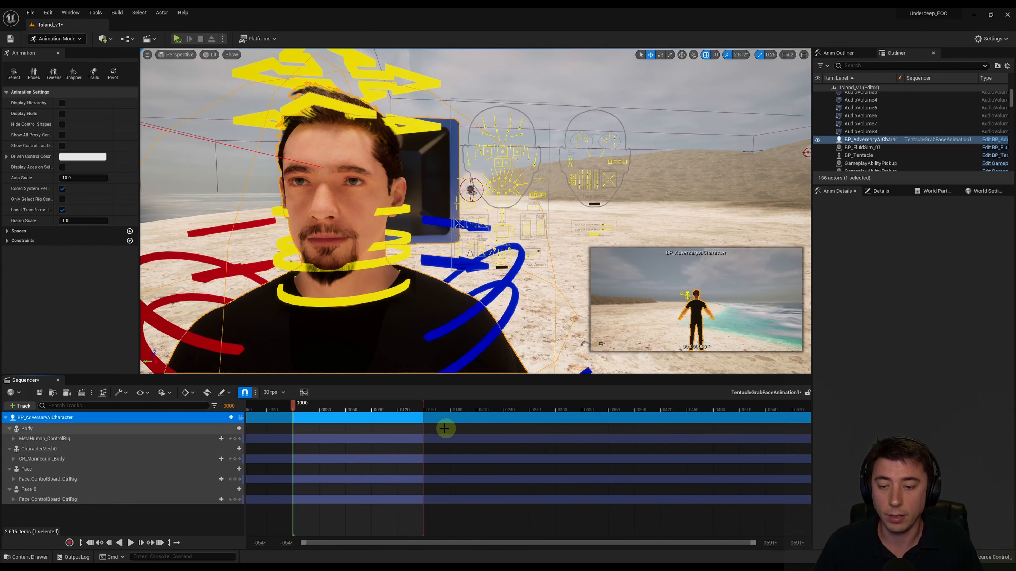
ctrl+scroll(553, 426, up, 2)
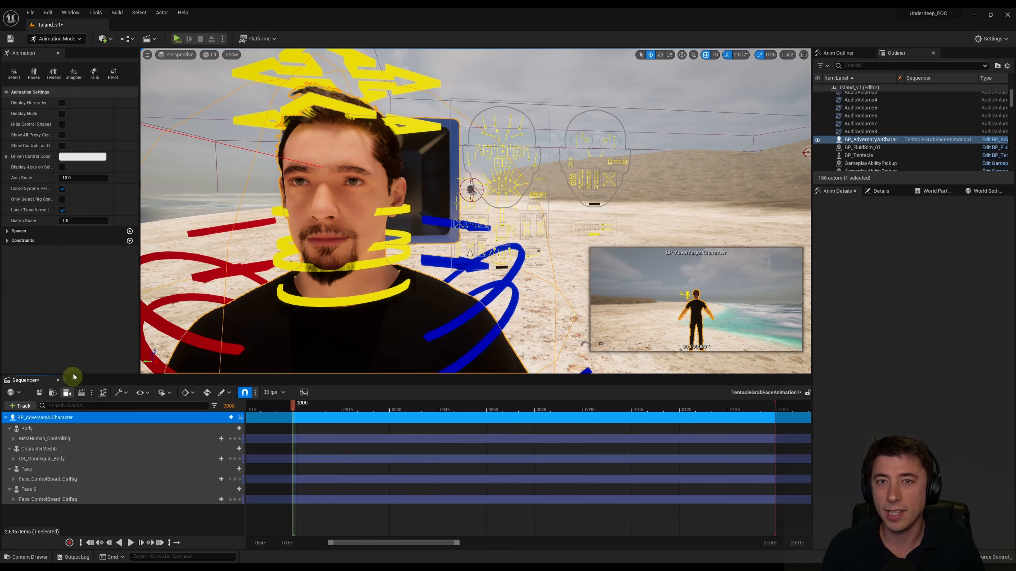
click(276, 394)
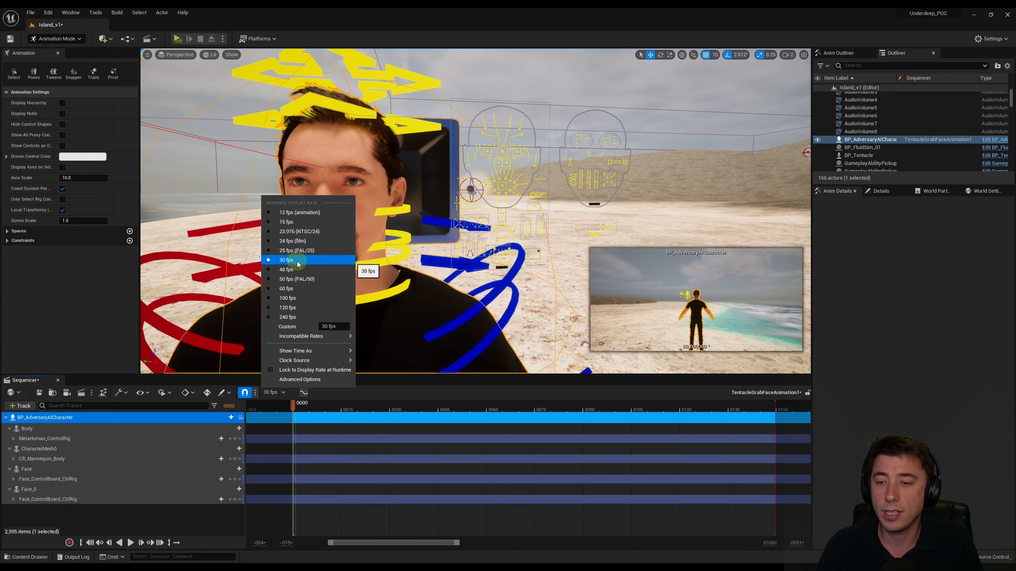
click(281, 392)
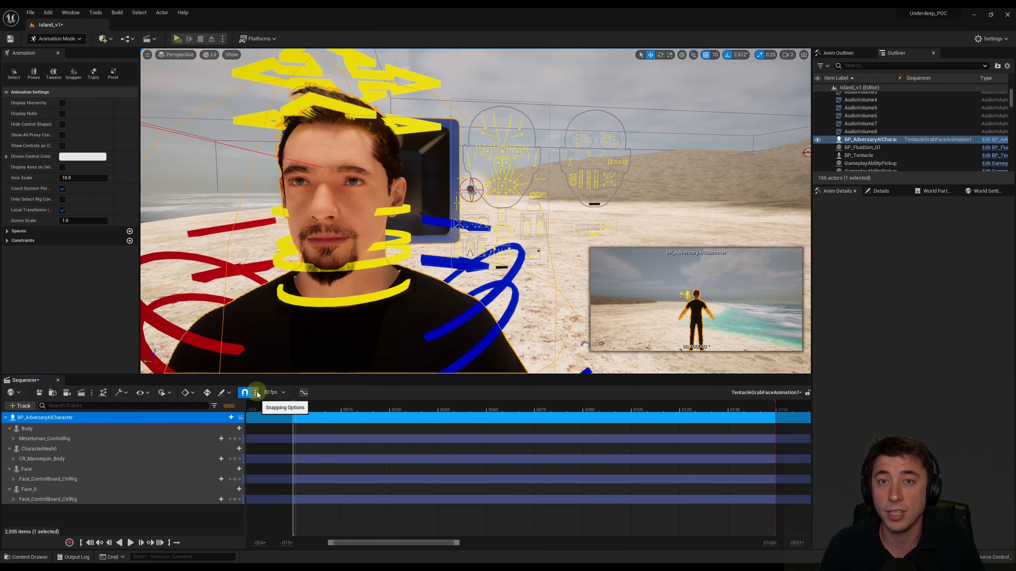
Step: Open the control rig pose library and browse to the MetaHumans/Common/Common/PoseLibrary/Face/Expressions folder
click(34, 75)
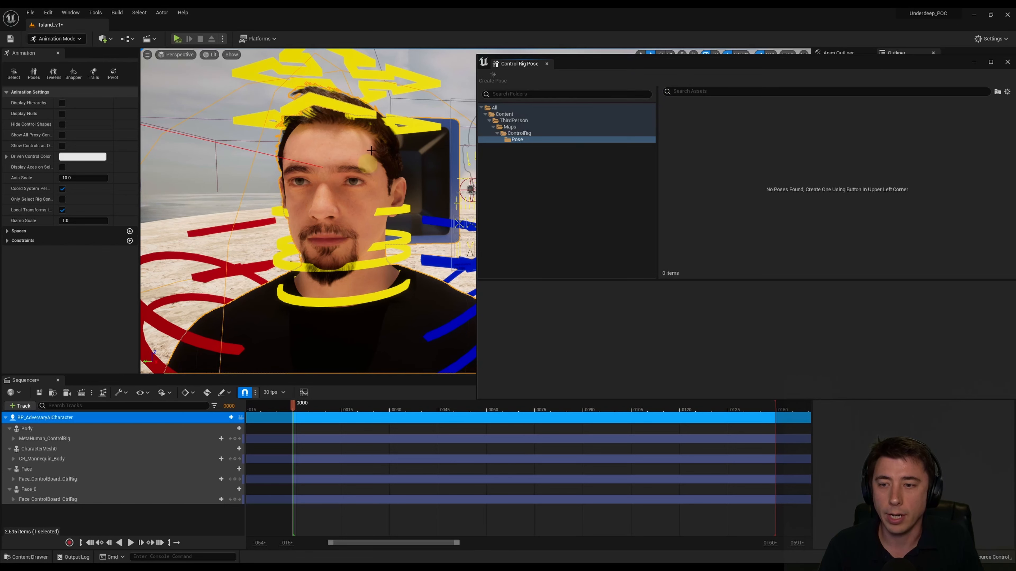
click(503, 115)
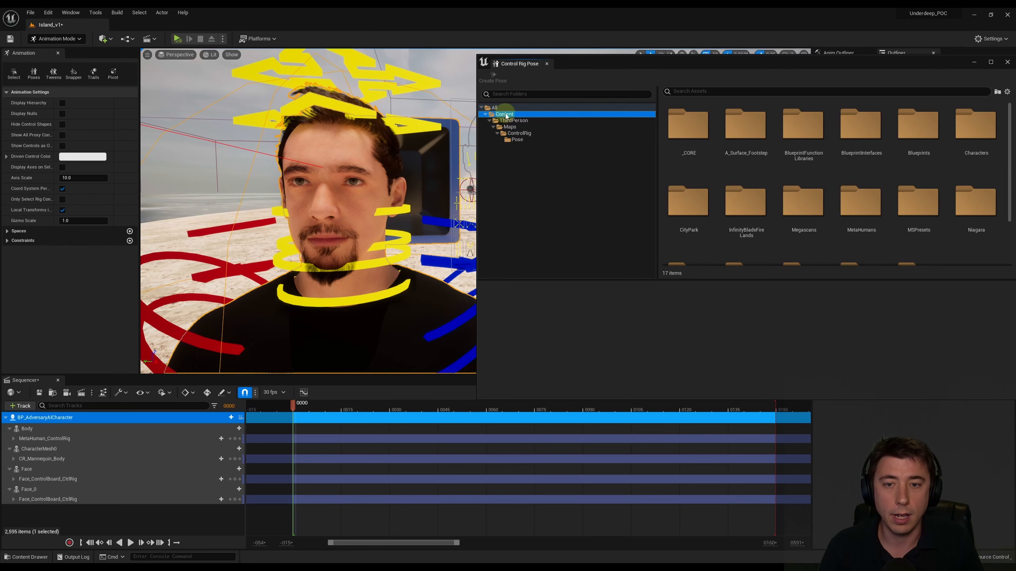
double_click(854, 206)
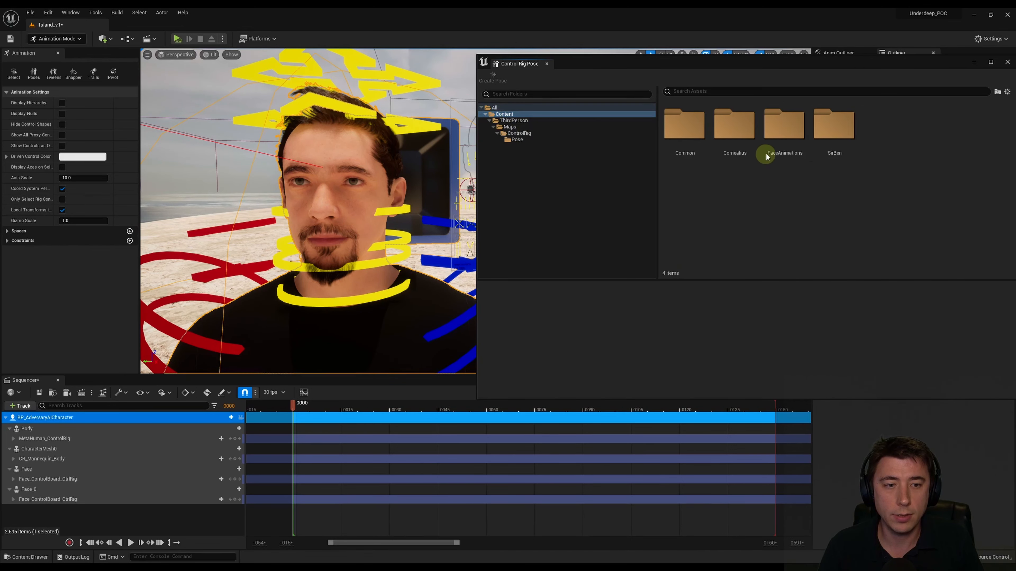
double_click(688, 133)
double_click(687, 124)
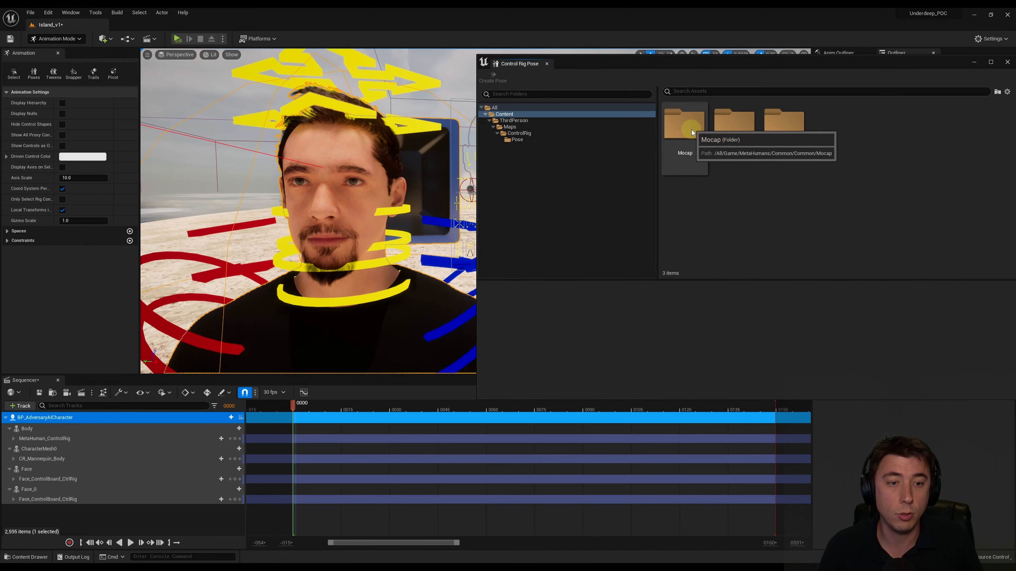
double_click(737, 130)
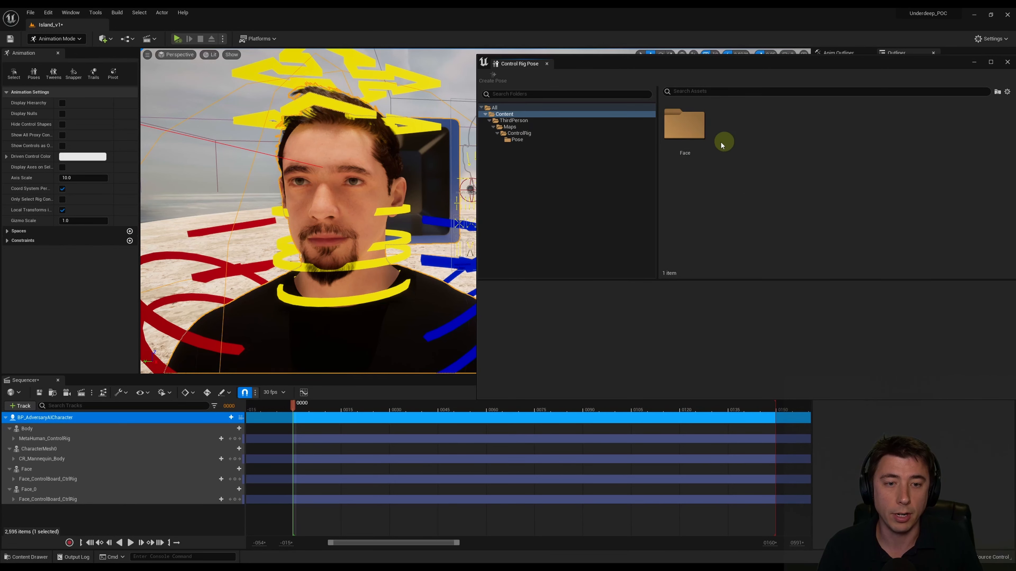
double_click(686, 131)
click(689, 130)
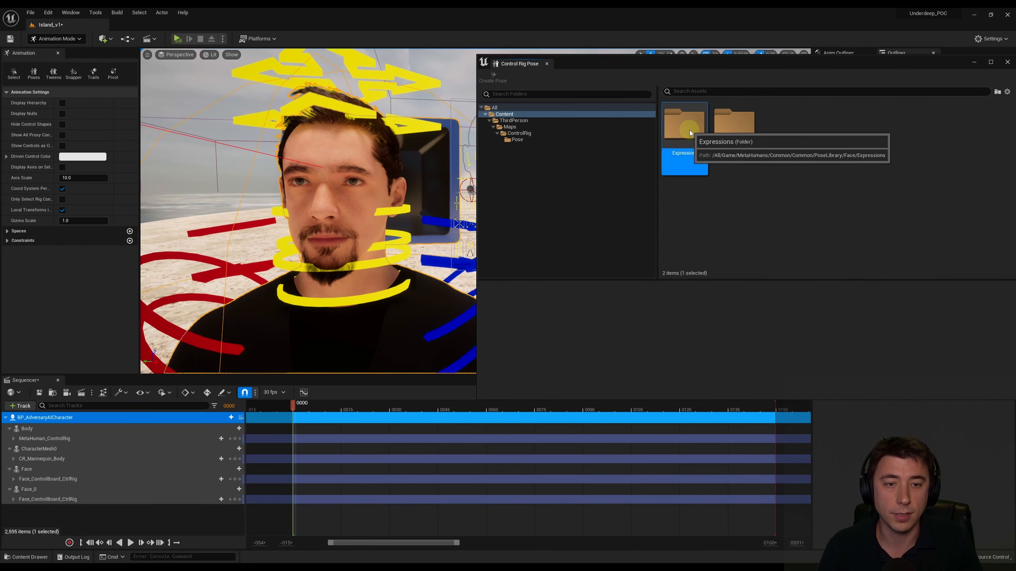
double_click(689, 130)
scroll(709, 187, down, 2)
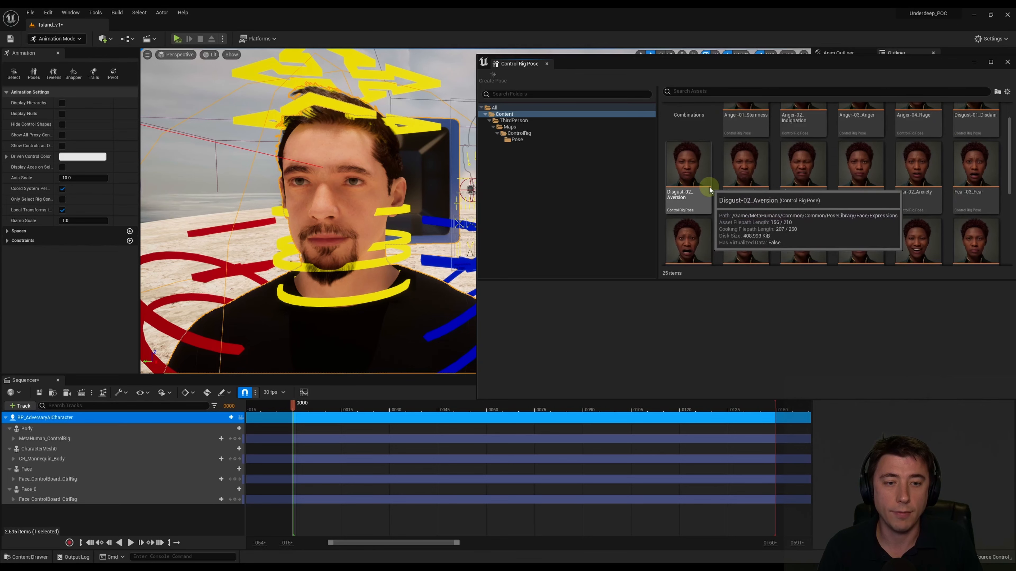
scroll(784, 196, up, 2)
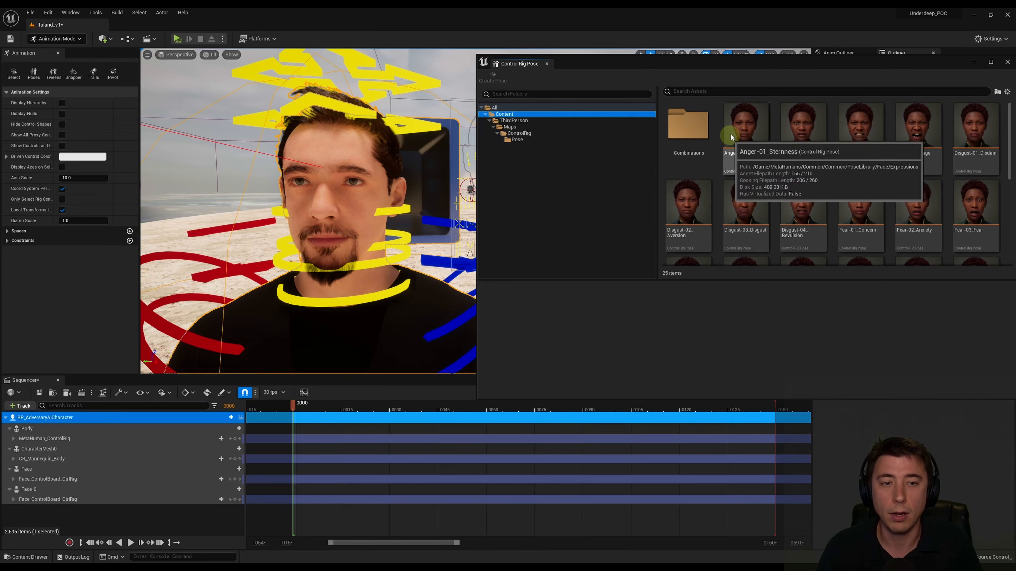
Step: Select the face controls matching the Anger-01_Sternness pose and paste it with Key enabled at frame 0
click(757, 172)
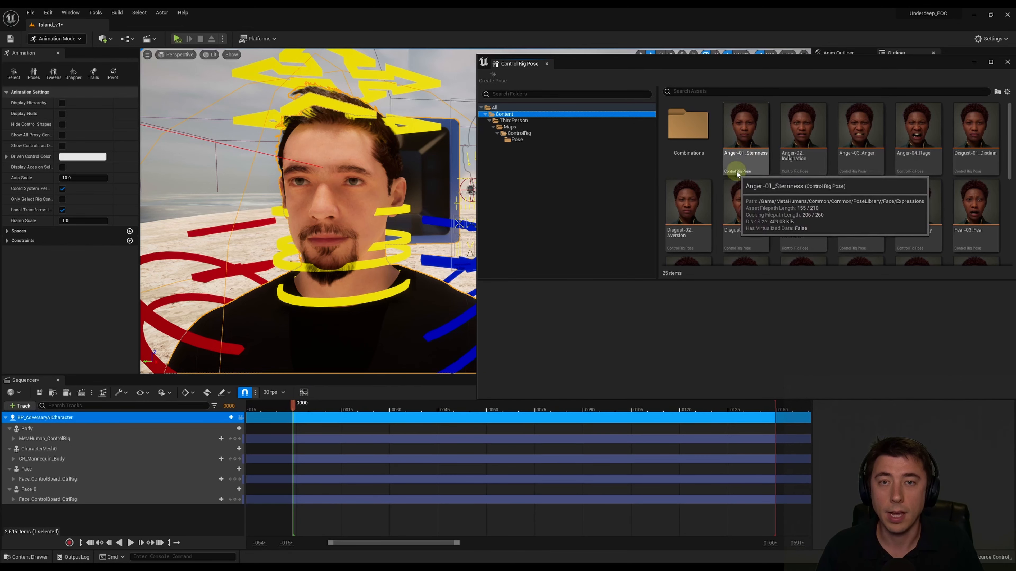
click(743, 156)
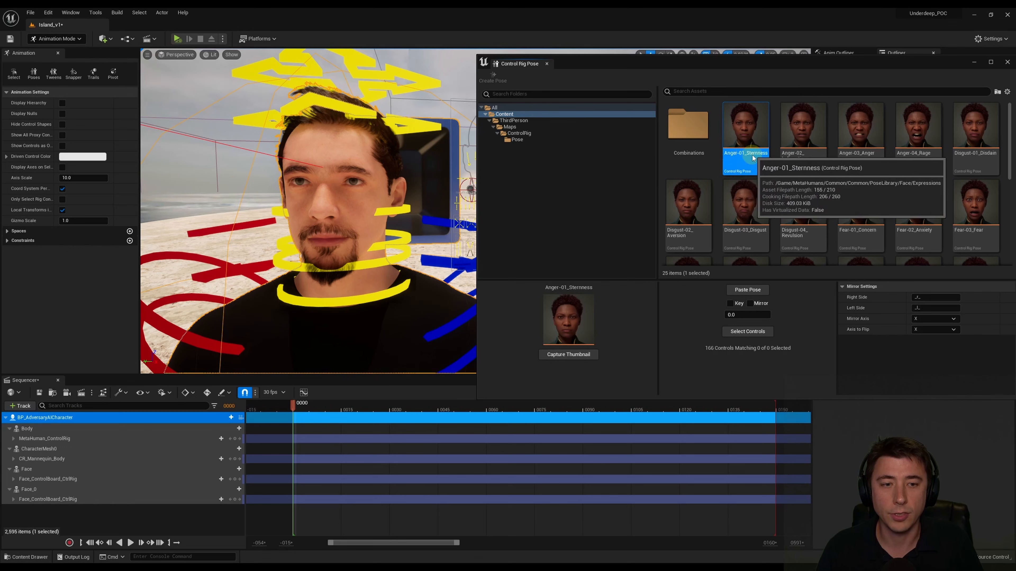
click(747, 332)
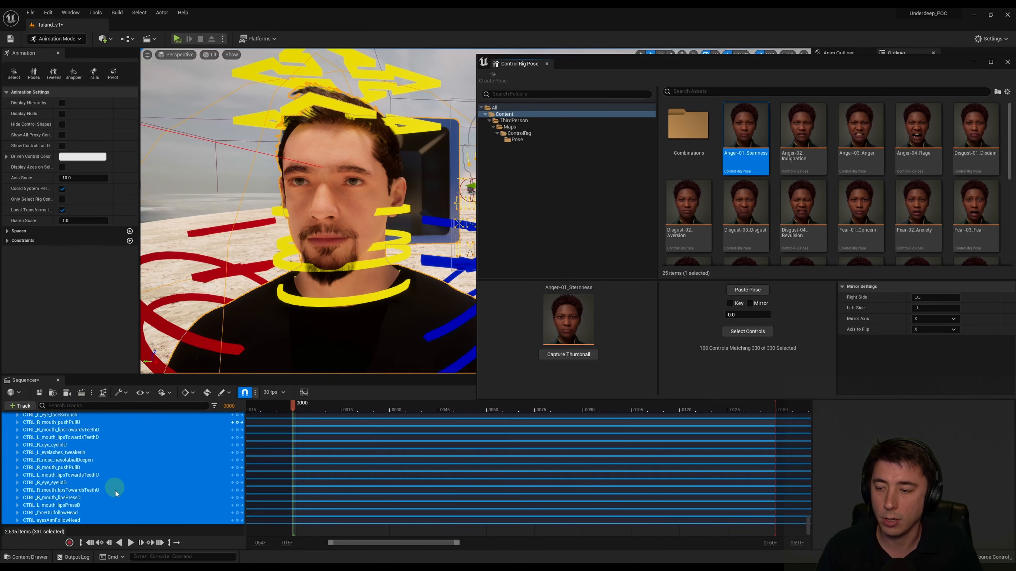
click(730, 303)
click(294, 416)
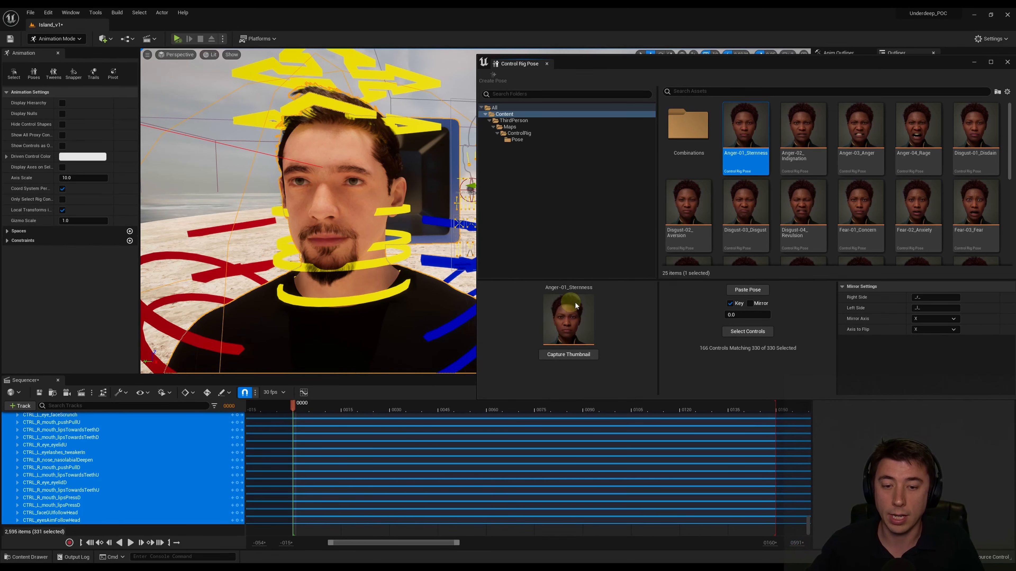
click(738, 289)
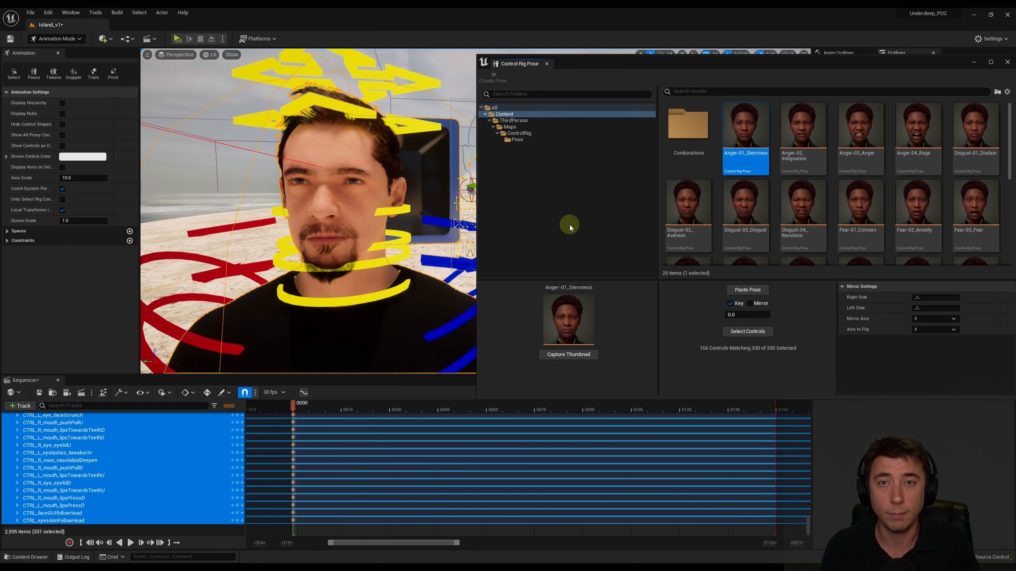
Step: Paste the Anger-02_Indignation pose onto its matching face controls as a keyed pose at frame 5
drag(296, 405, 309, 410)
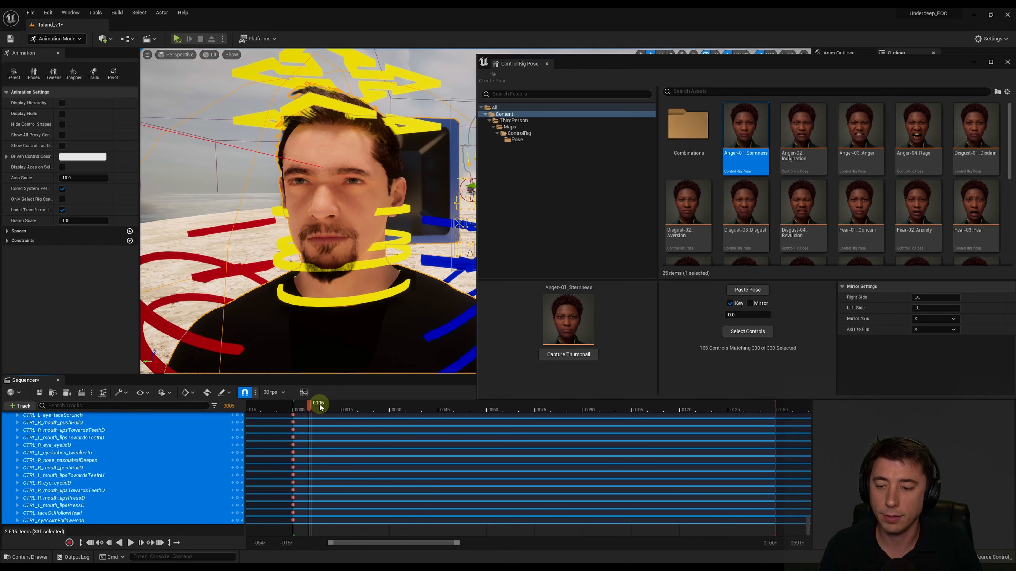
click(803, 130)
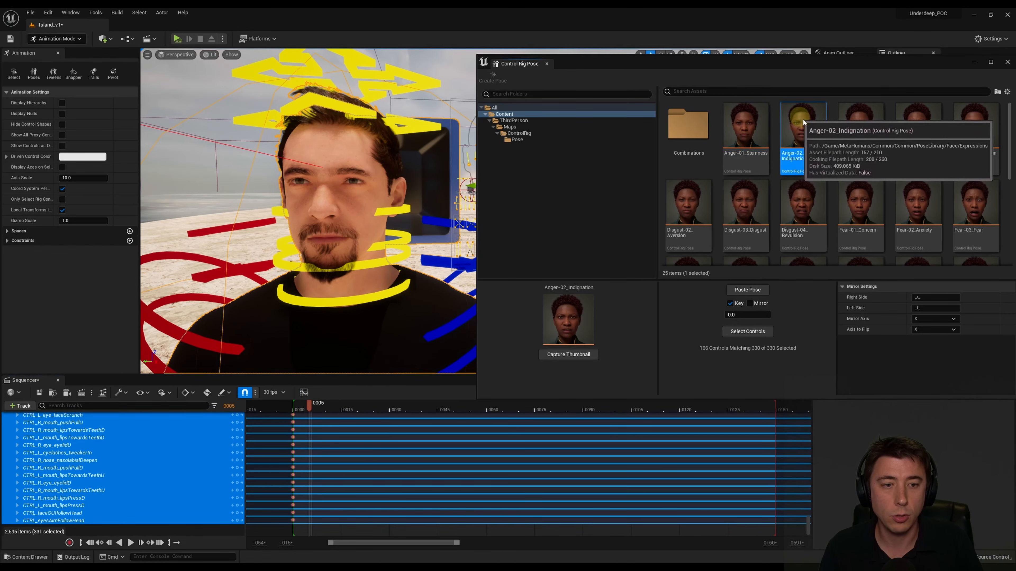
click(744, 331)
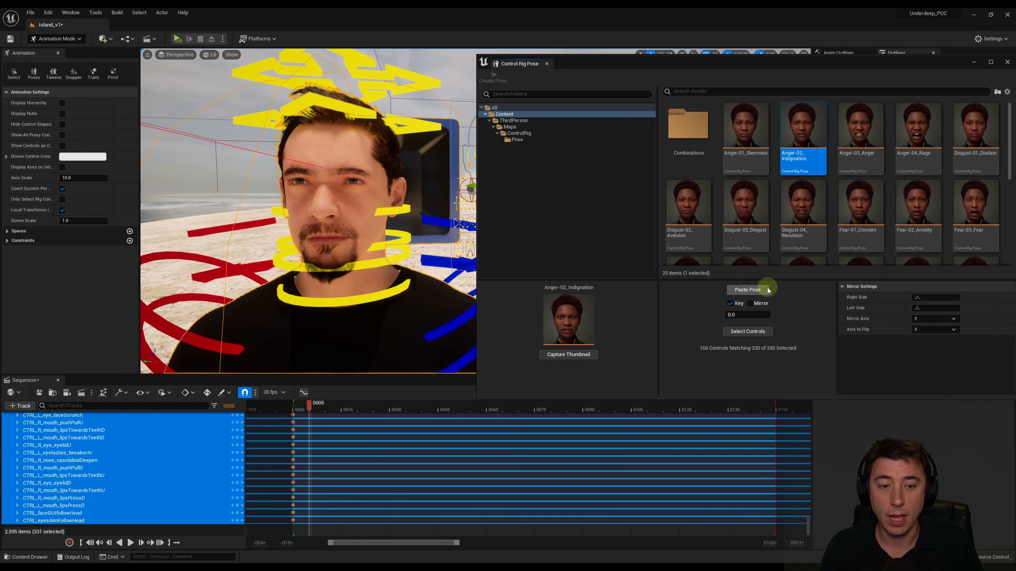
click(729, 290)
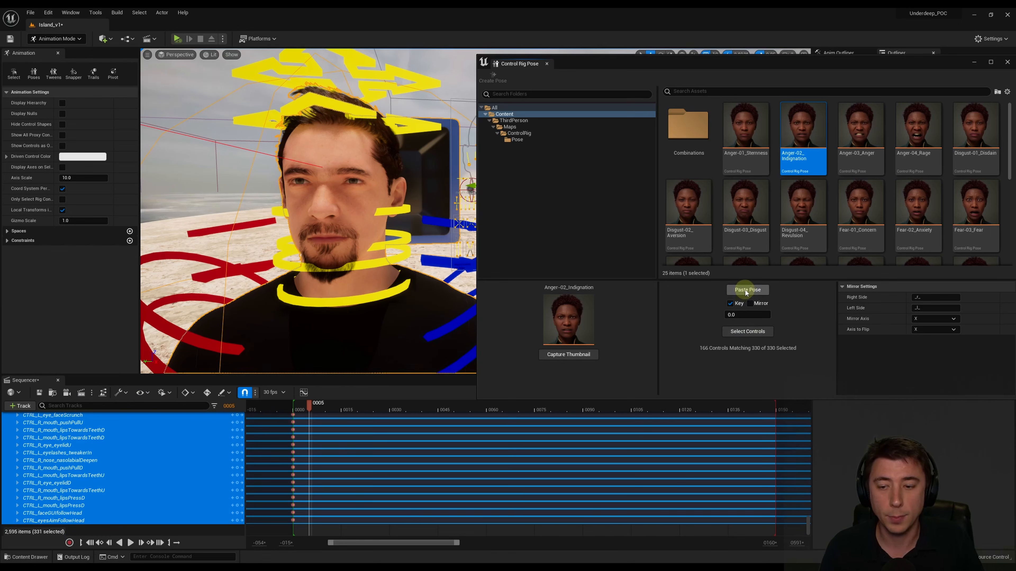
Step: Paste the Surprise-01_Alertness pose onto the selected face controls as a keyed pose at frame 13
mouse_move(309, 404)
mouse_down()
mouse_move(289, 406)
mouse_move(312, 413)
mouse_up()
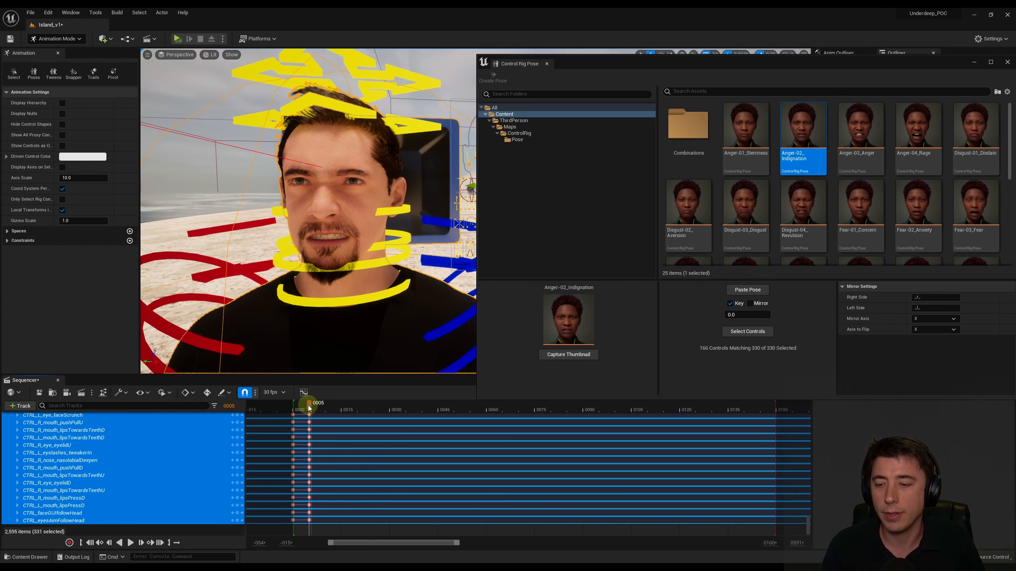
drag(310, 407, 335, 407)
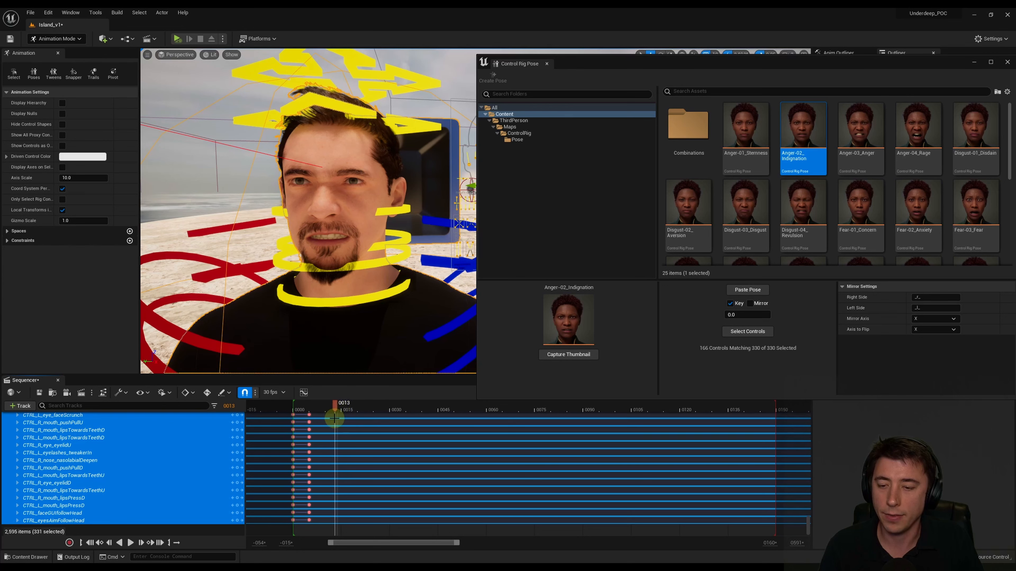
click(741, 294)
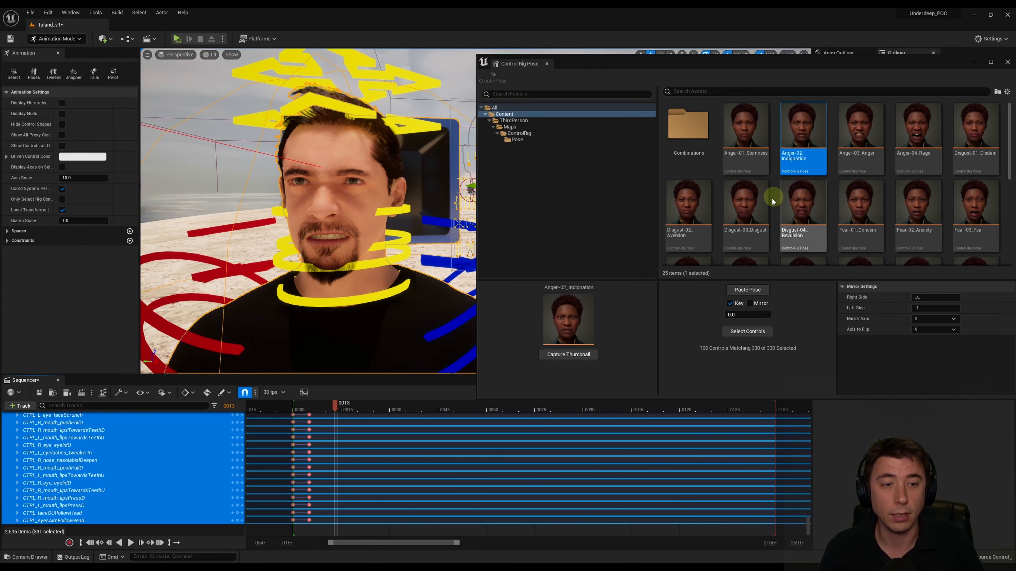
scroll(771, 171, down, 1)
scroll(772, 177, down, 6)
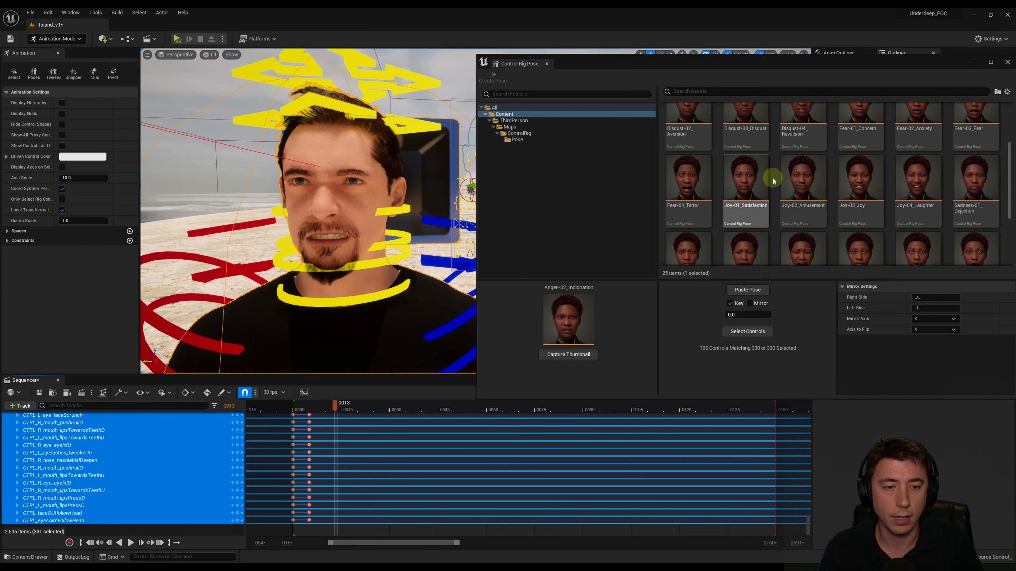
click(865, 223)
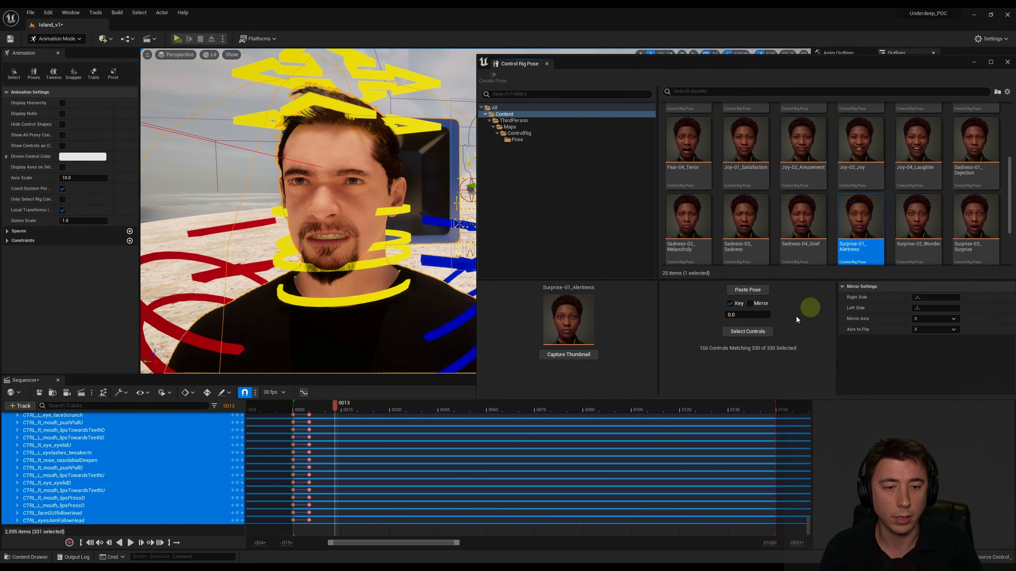
click(747, 290)
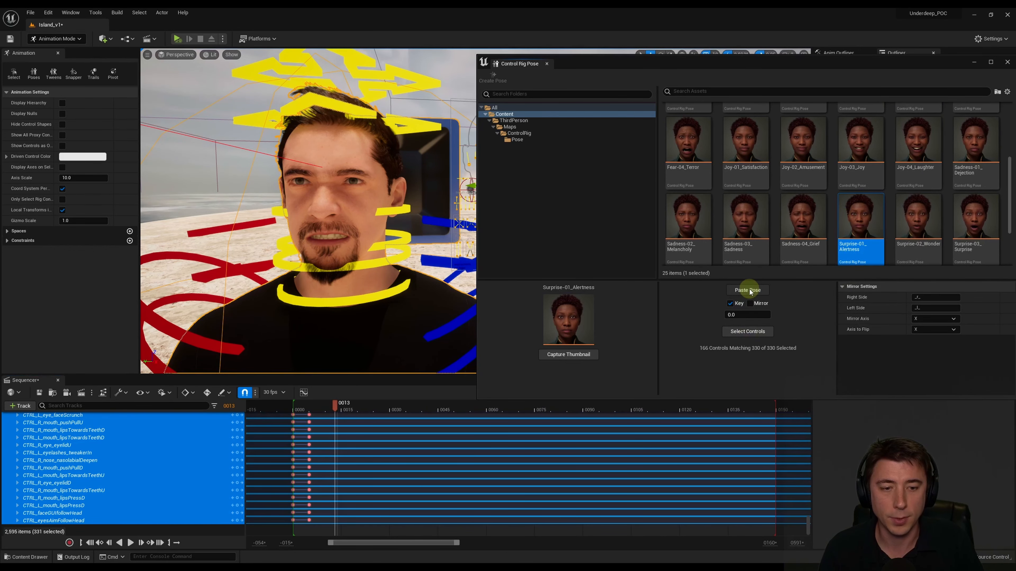
Step: Key the Disgust-01_Disdain expression on the selected face controls at frame 27
click(381, 409)
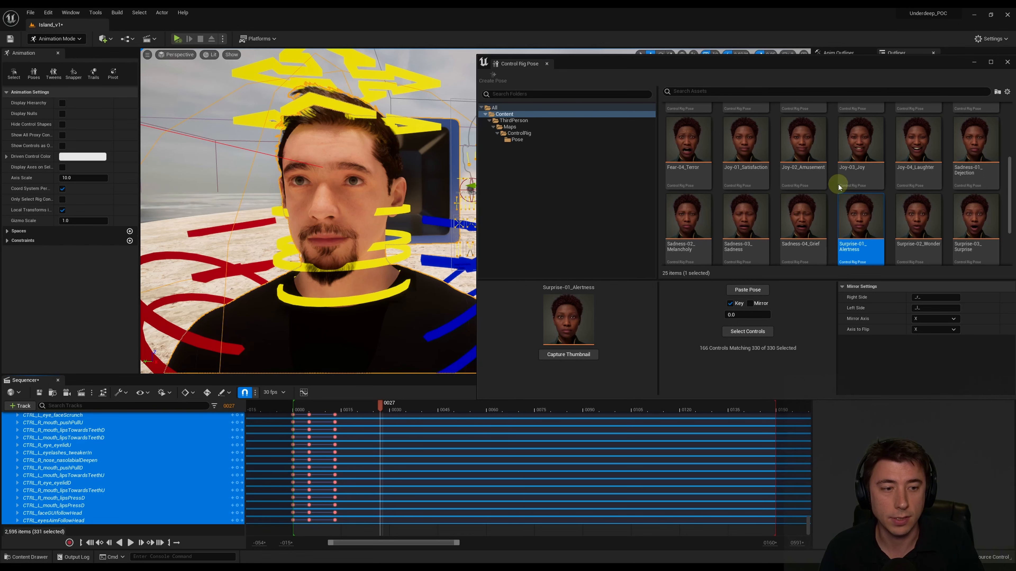
scroll(779, 209, down, 1)
scroll(778, 209, up, 3)
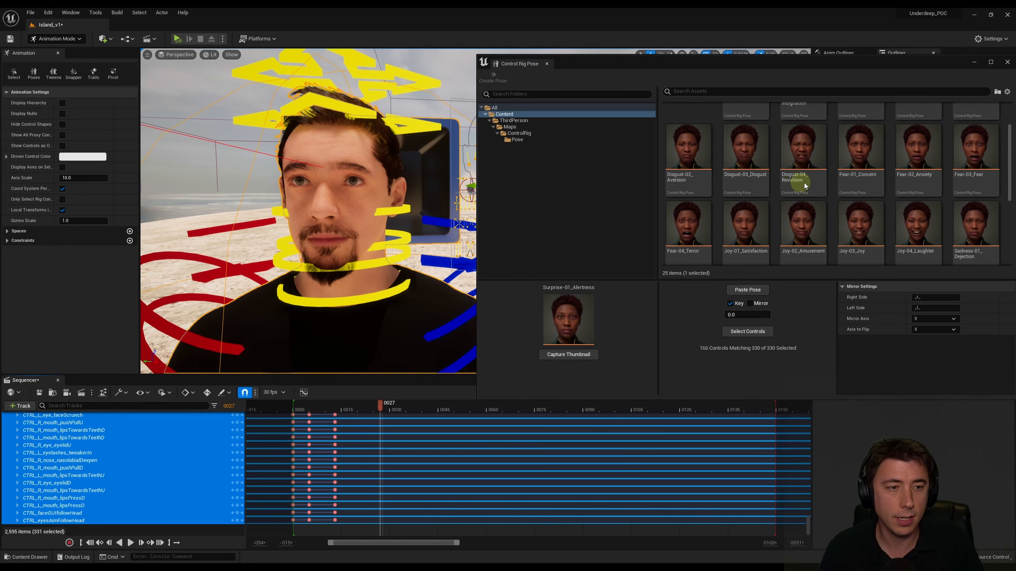
scroll(840, 182, up, 1)
click(978, 140)
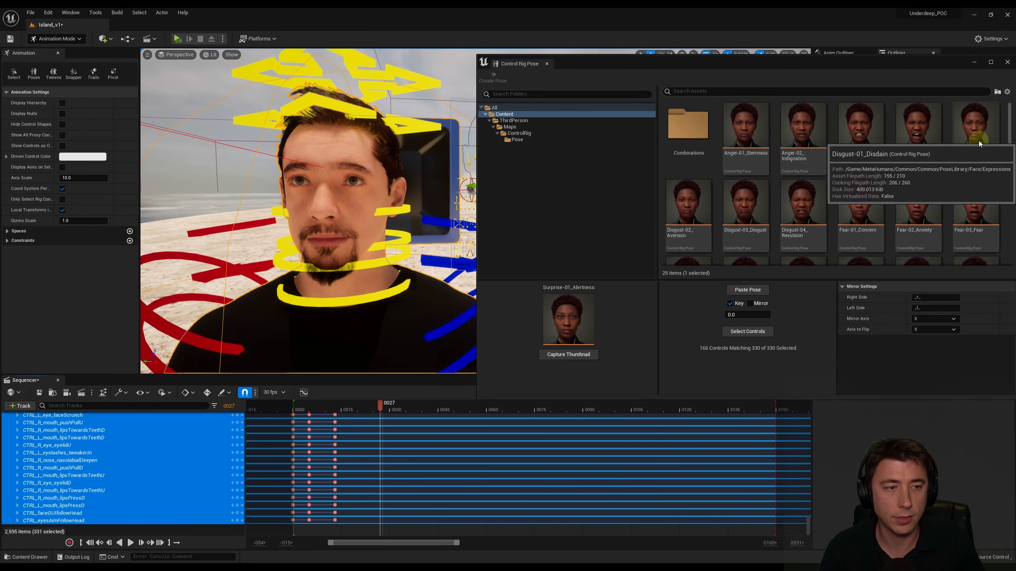
click(753, 290)
Step: Paste the Anger-03_Anger pose as a key on the selected face controls at frame 30
drag(295, 408, 391, 412)
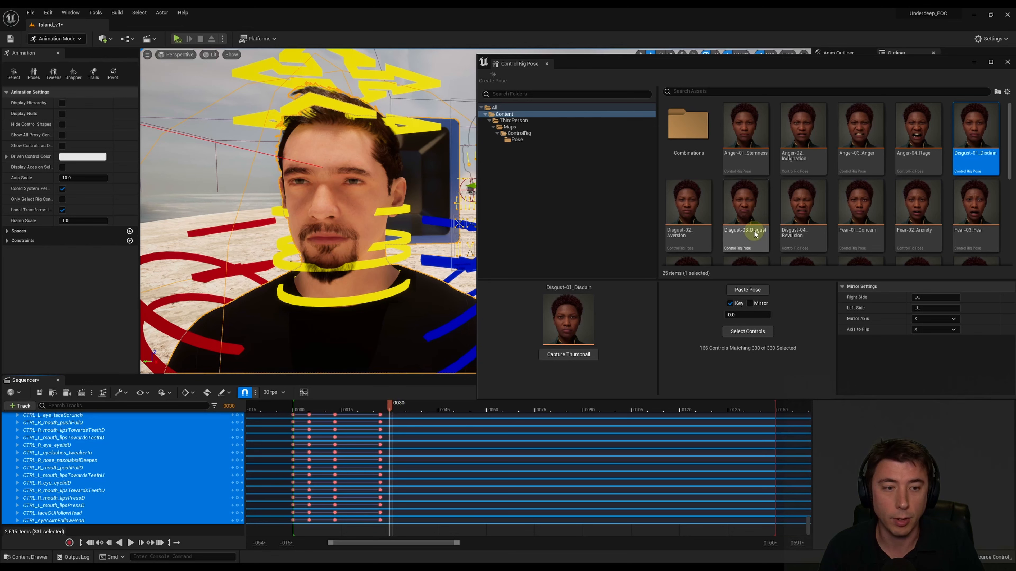
click(859, 146)
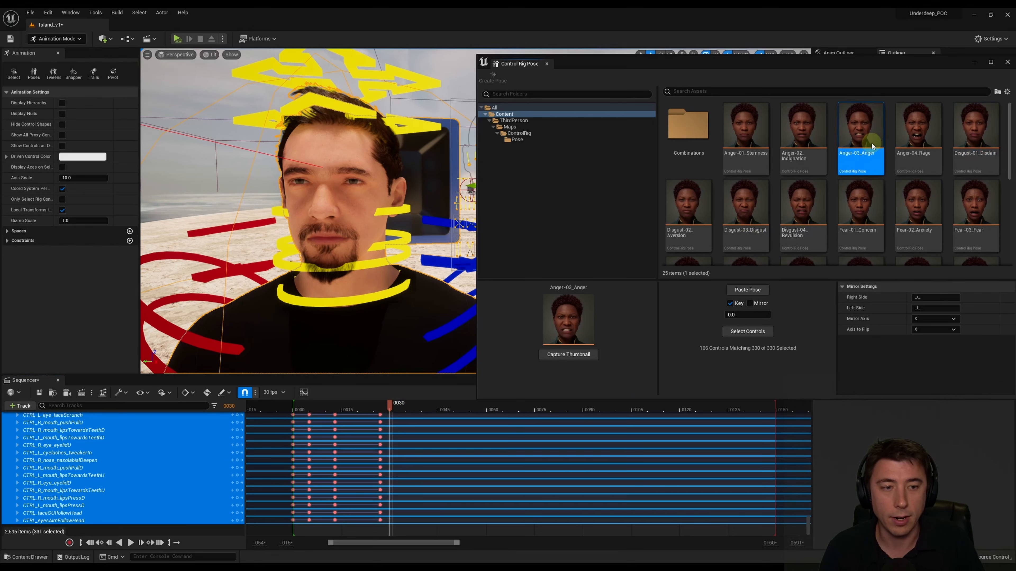
click(749, 295)
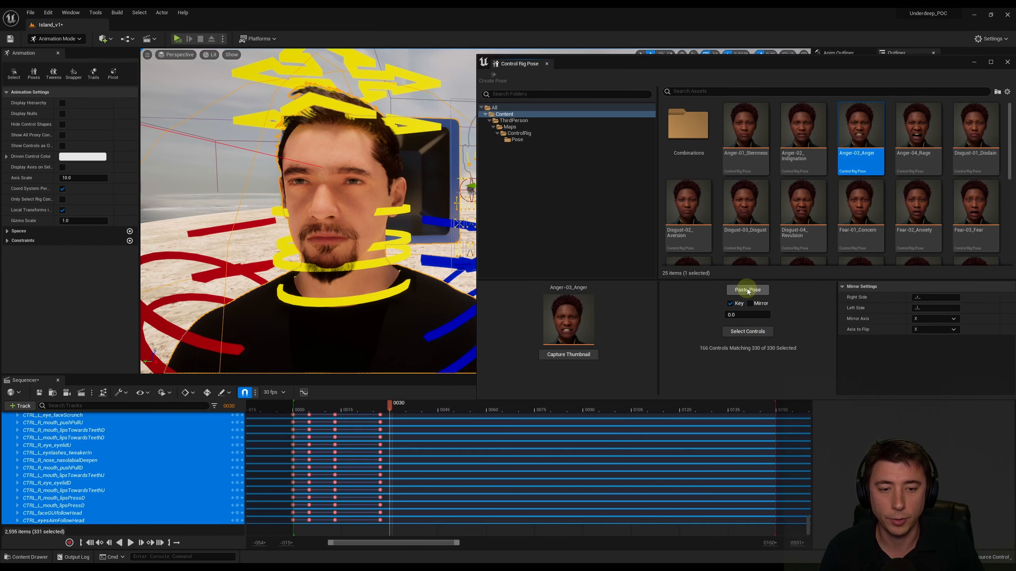
click(748, 291)
Step: Key the Surprise-04_Shock expression on the selected face controls at frame 34
mouse_move(388, 406)
mouse_down()
mouse_move(360, 406)
mouse_move(403, 409)
mouse_up()
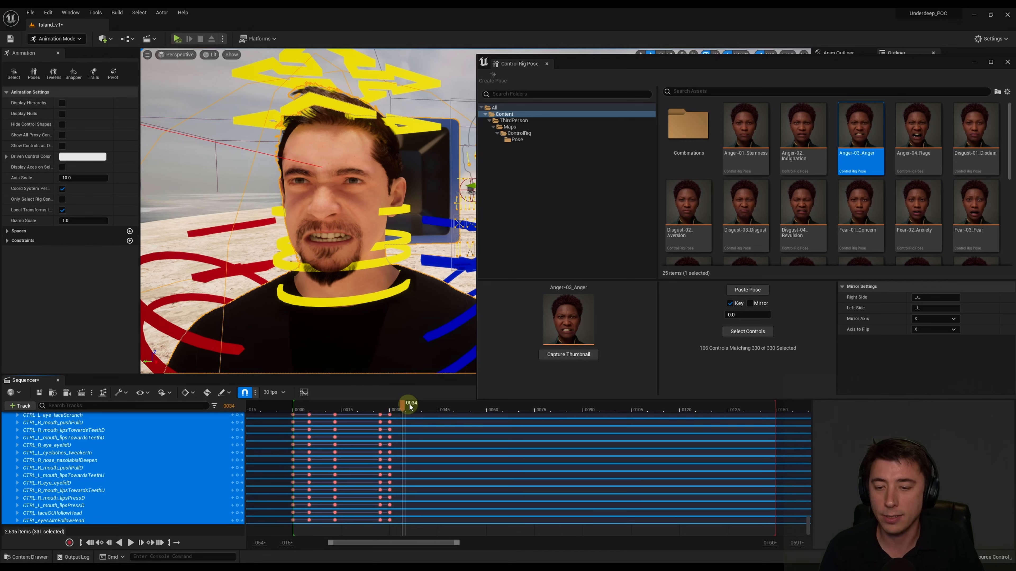
scroll(917, 189, down, 1)
scroll(917, 188, down, 7)
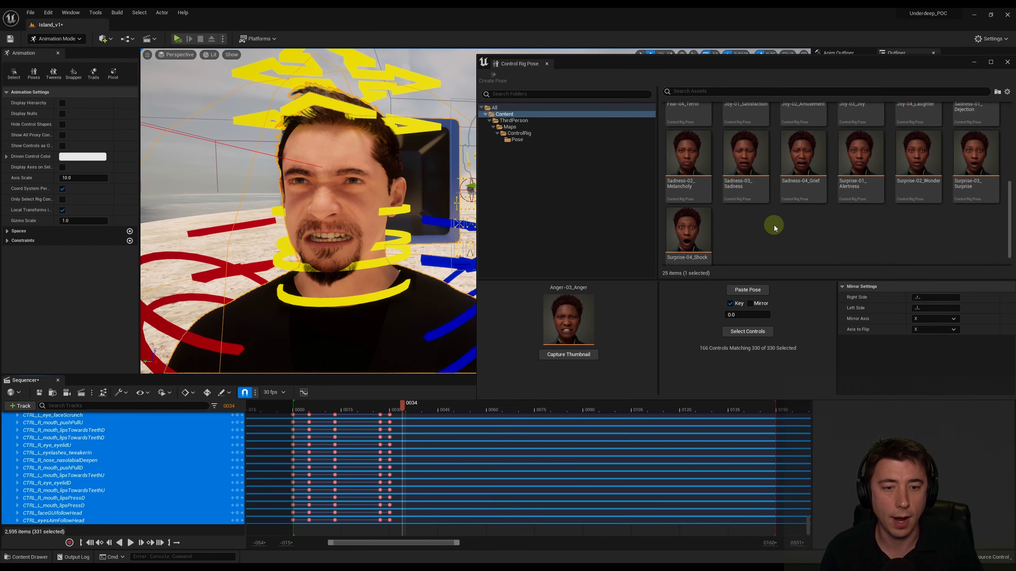
click(701, 229)
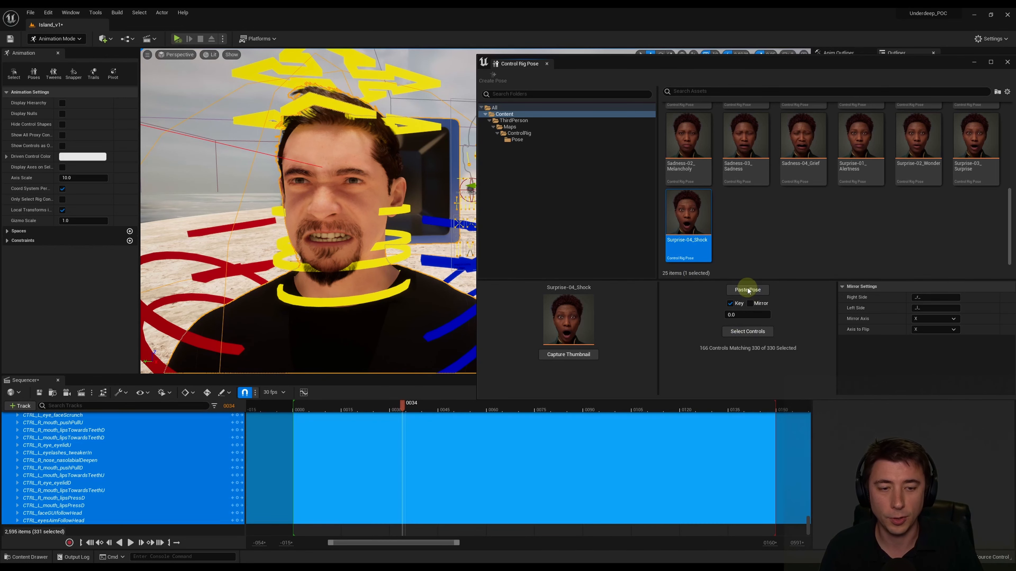
click(747, 289)
Step: Paste the Fear-03_Fear pose onto the selected face controls as a keyed pose at frame 43
click(431, 408)
drag(430, 407, 433, 408)
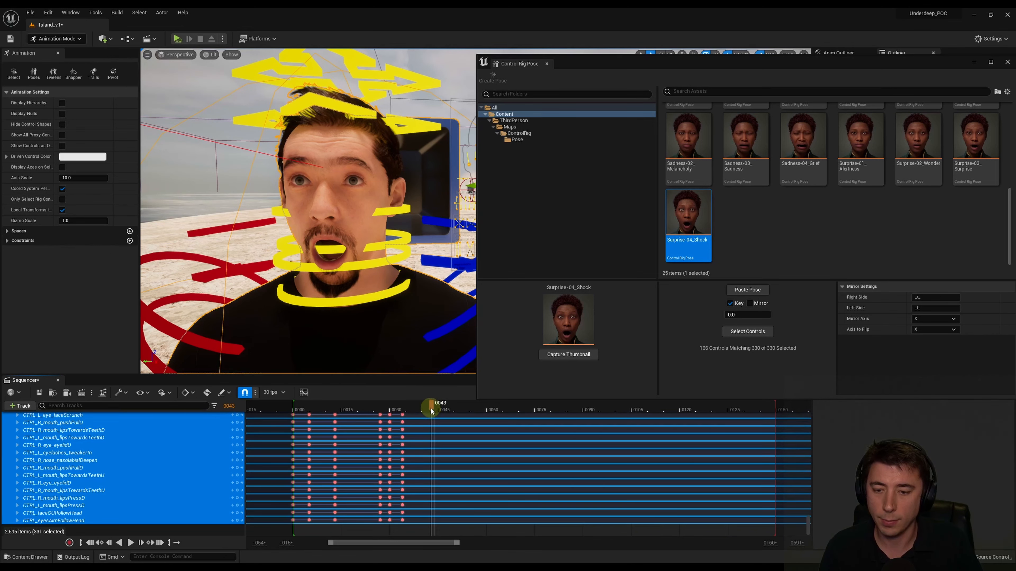
scroll(820, 239, up, 5)
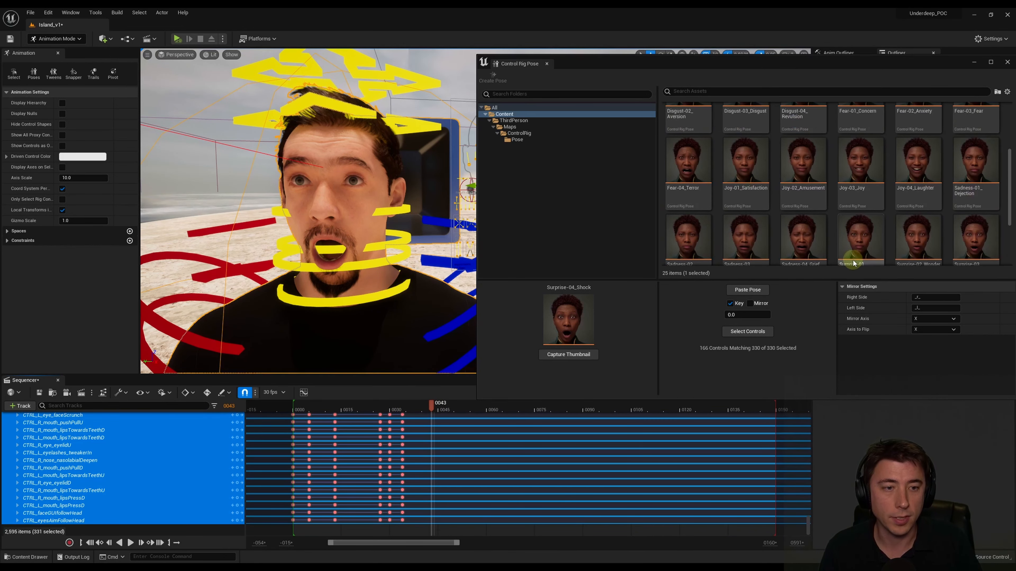
scroll(861, 238, up, 1)
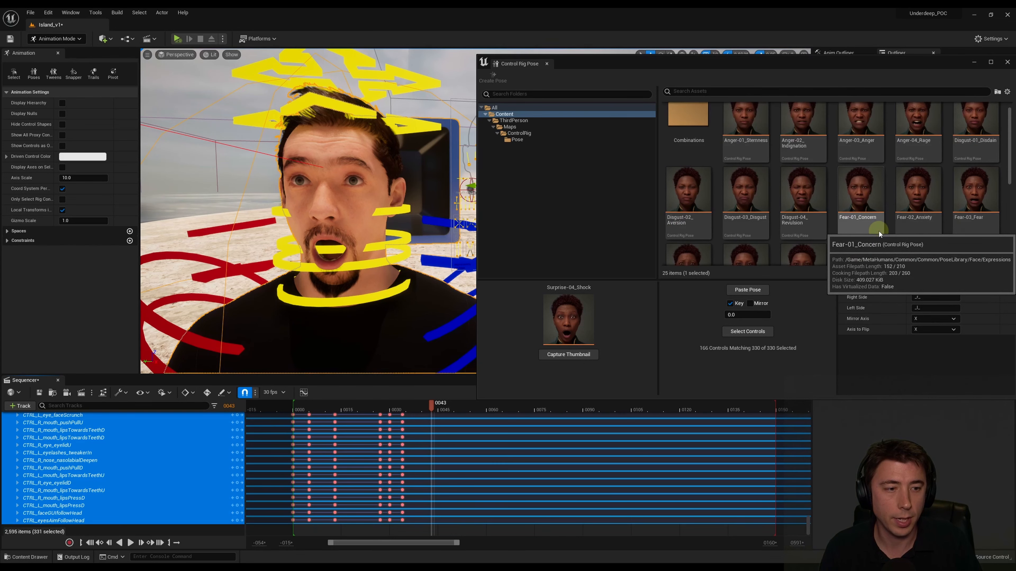
scroll(878, 231, down, 2)
click(971, 164)
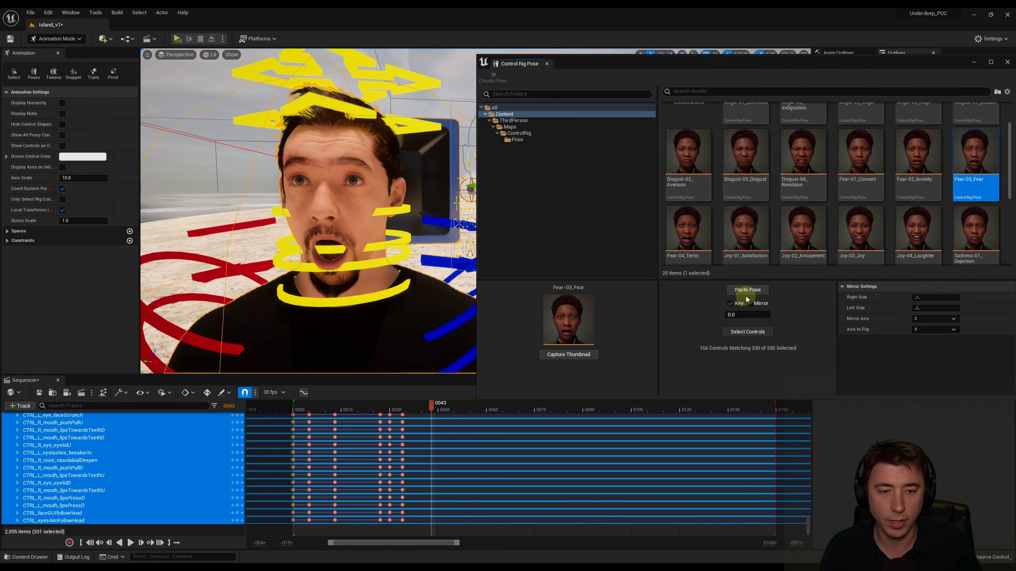
click(752, 291)
Step: Select the face controls matching the Surprise-04_Shock pose and paste it as a key at frame 48
right_click(432, 405)
click(431, 406)
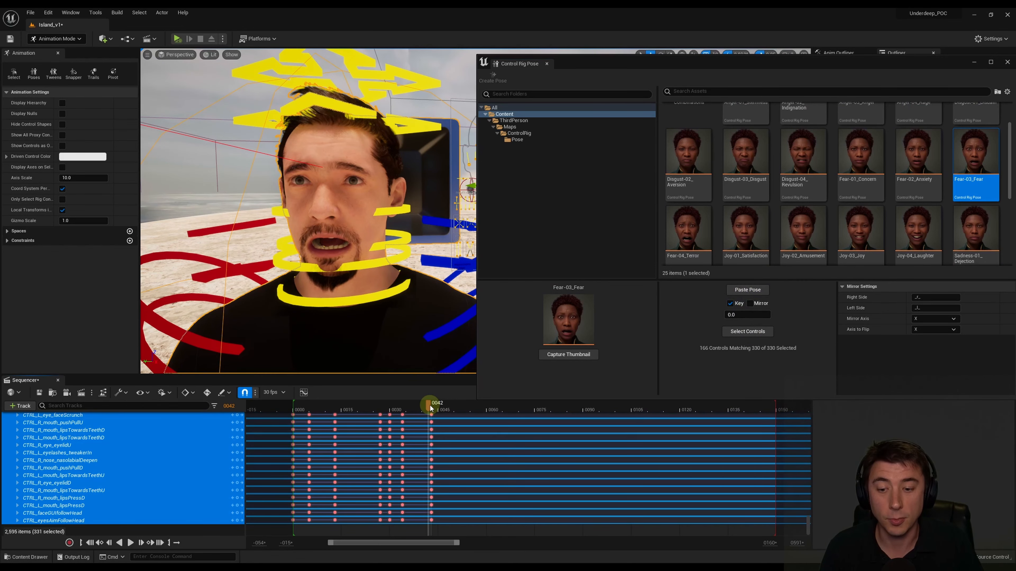
drag(429, 407, 450, 409)
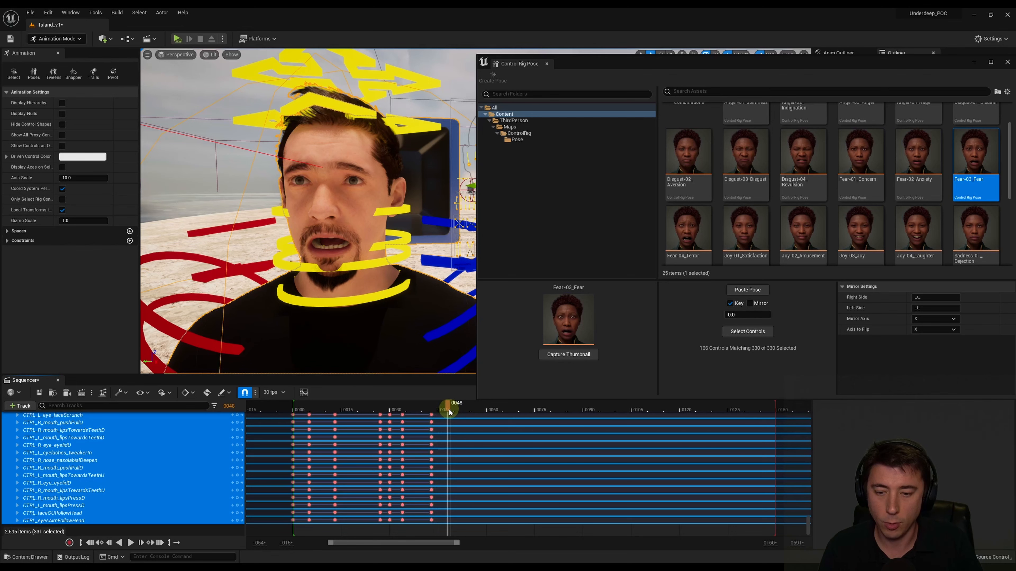
scroll(864, 212, down, 5)
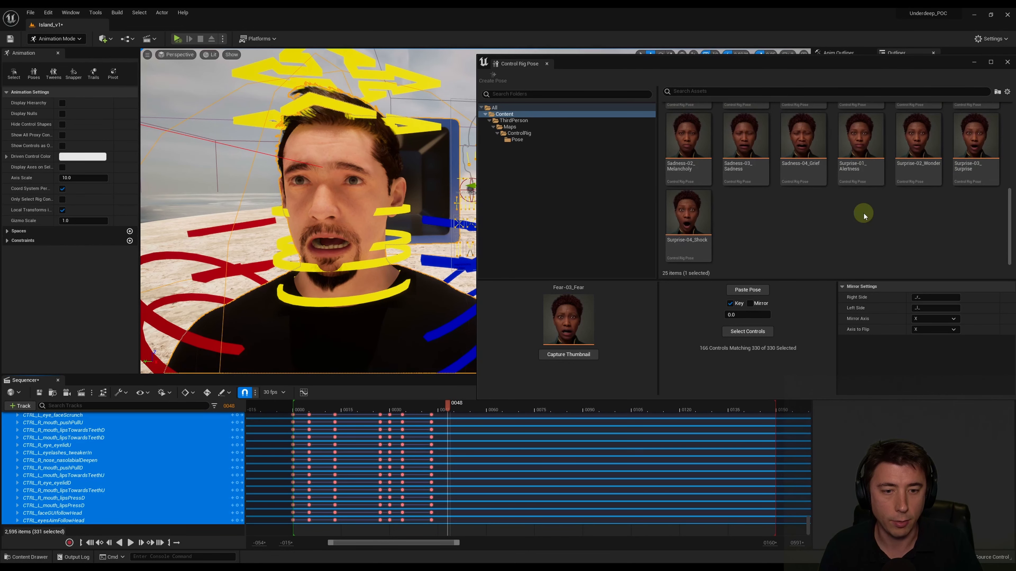
click(680, 224)
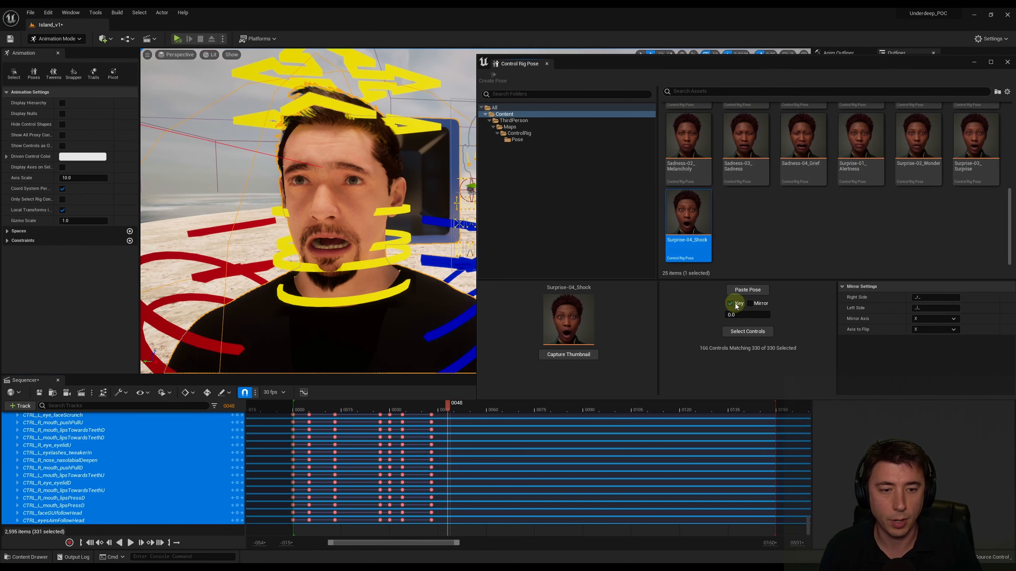
click(746, 331)
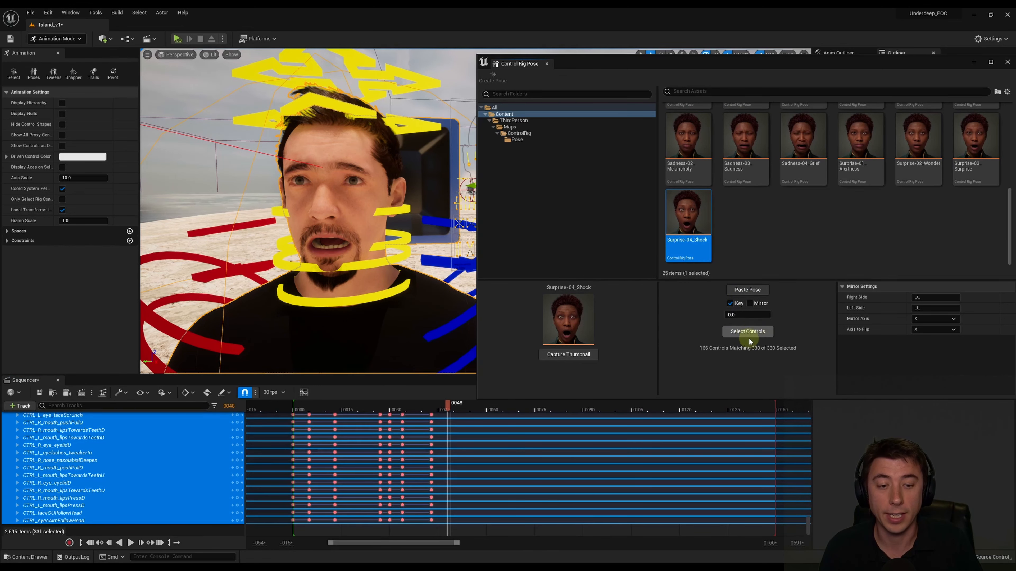
click(748, 290)
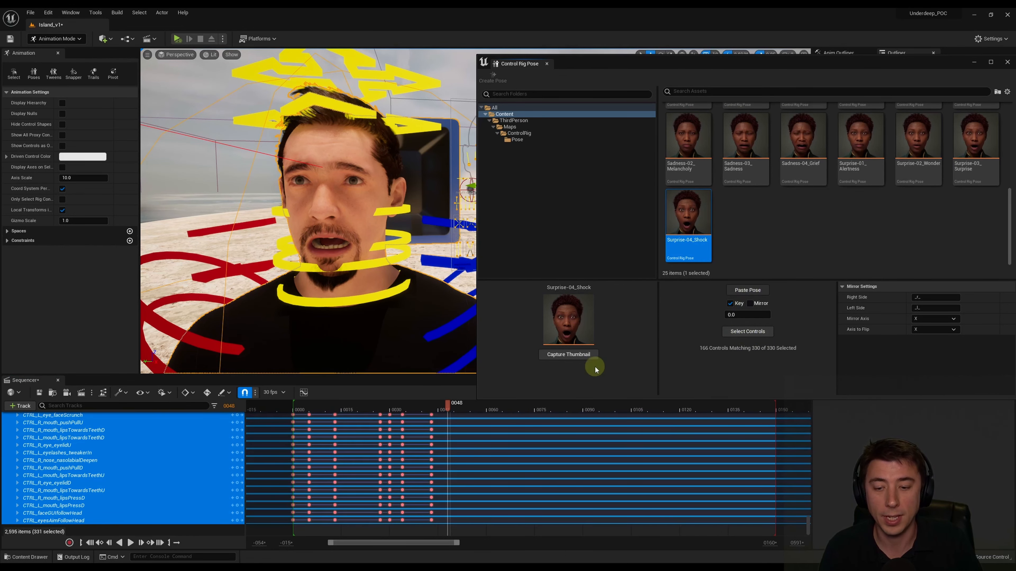
Step: Key the Fear-04_Terror expression on the selected face controls at frame 55
drag(450, 406, 473, 410)
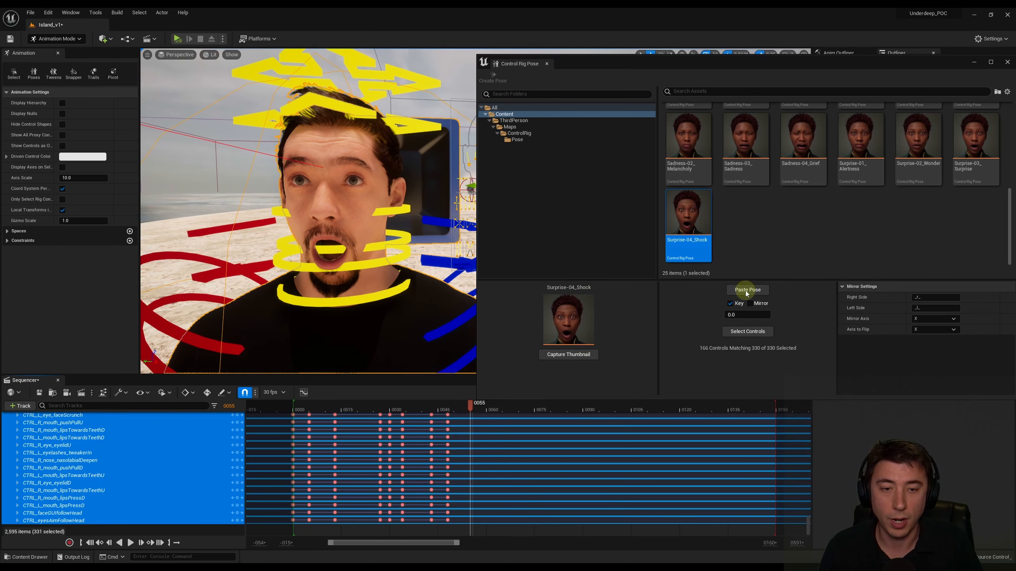
scroll(850, 248, up, 2)
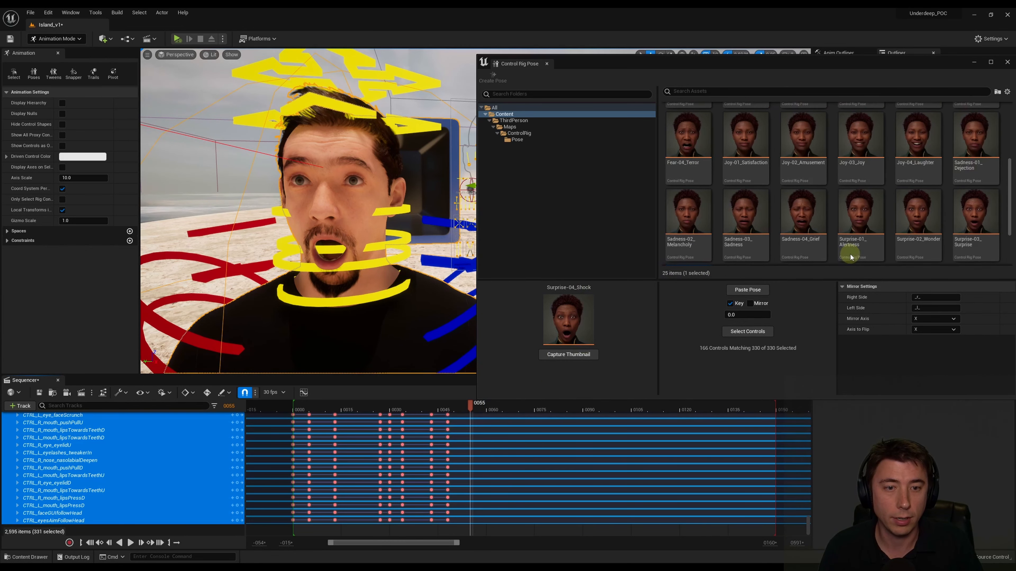
click(687, 138)
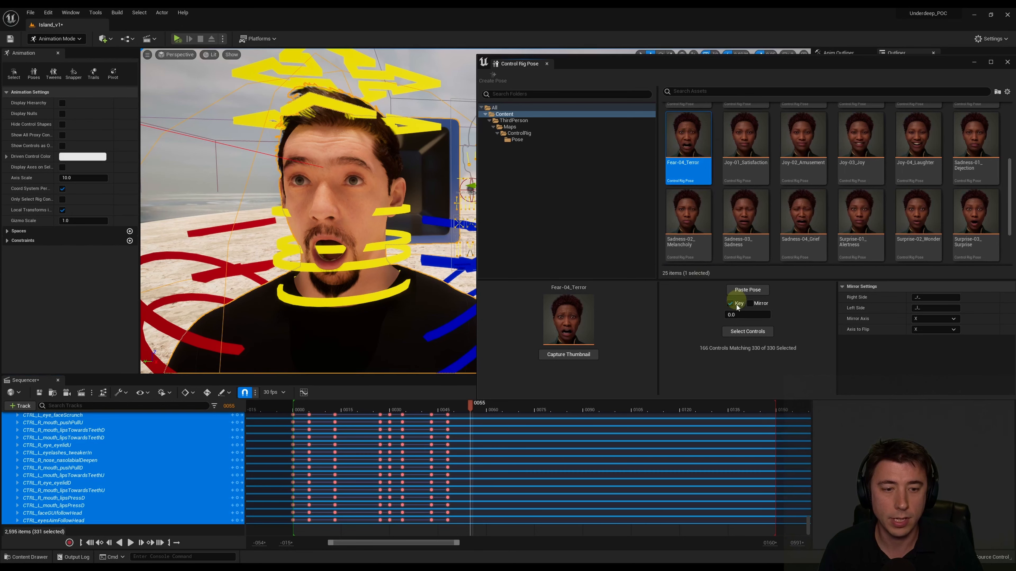
click(748, 290)
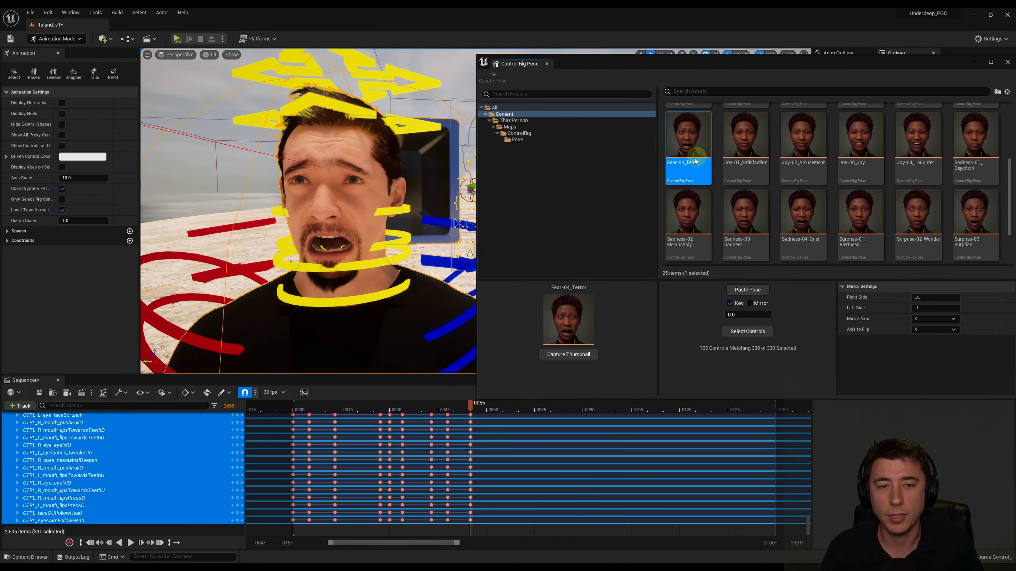
Step: Select the face controls matching the Sadness-04_Grief pose and paste it as a key at frame 75
drag(472, 412, 537, 412)
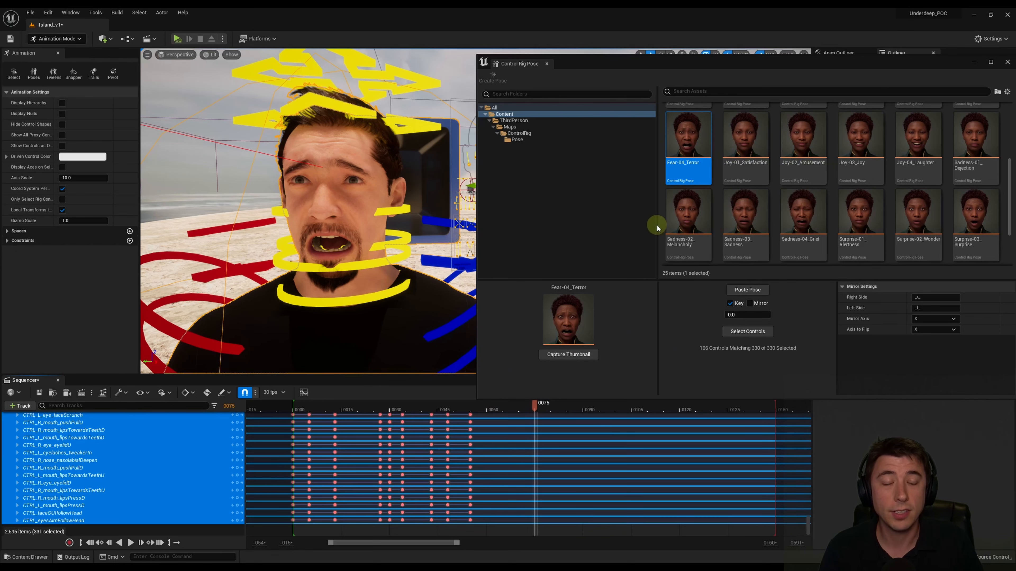
click(804, 219)
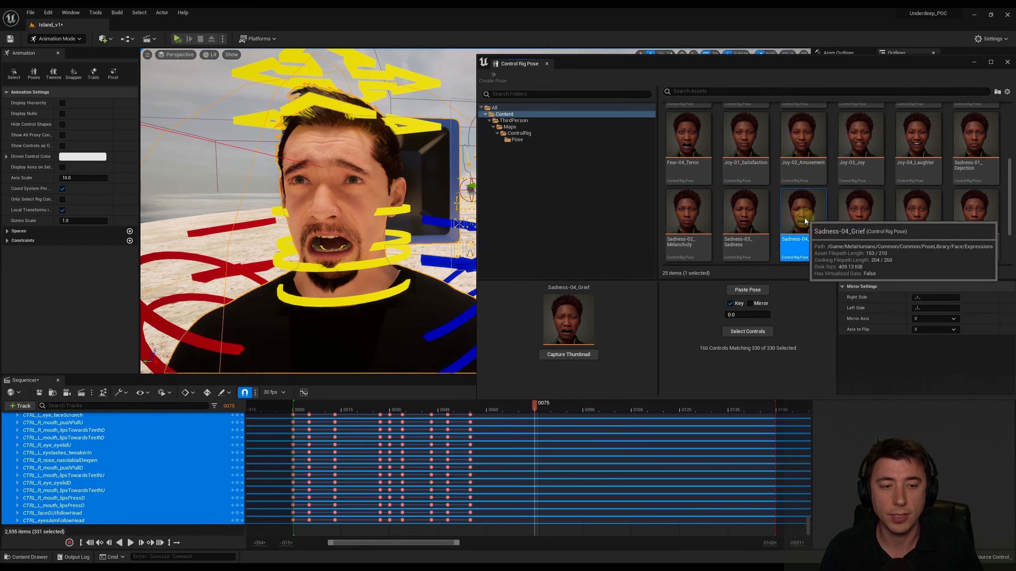
click(759, 339)
click(746, 290)
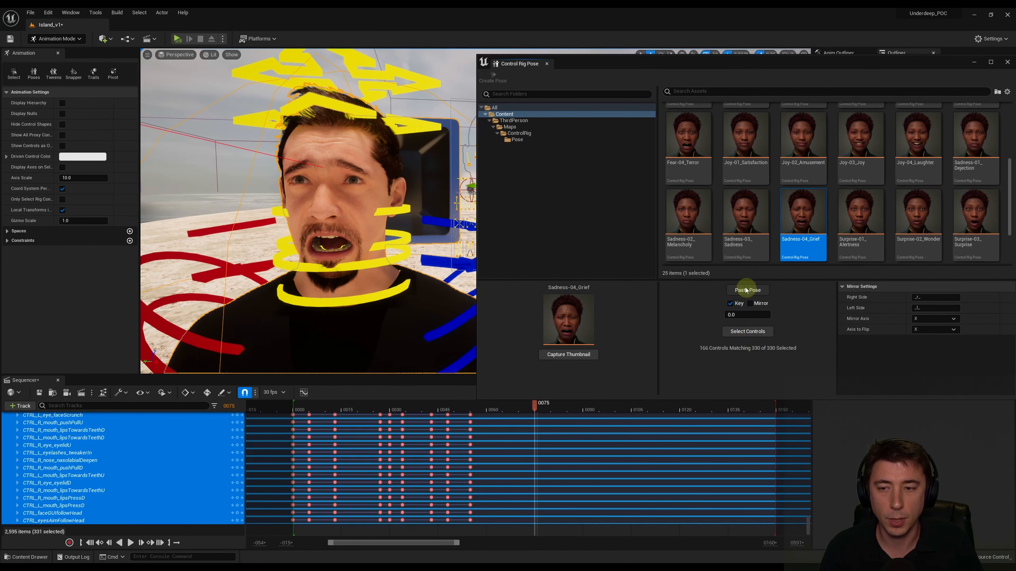
Step: Select the face controls matching the Sadness-03_Sadness pose and paste it as a key at frame 150
drag(534, 408, 777, 415)
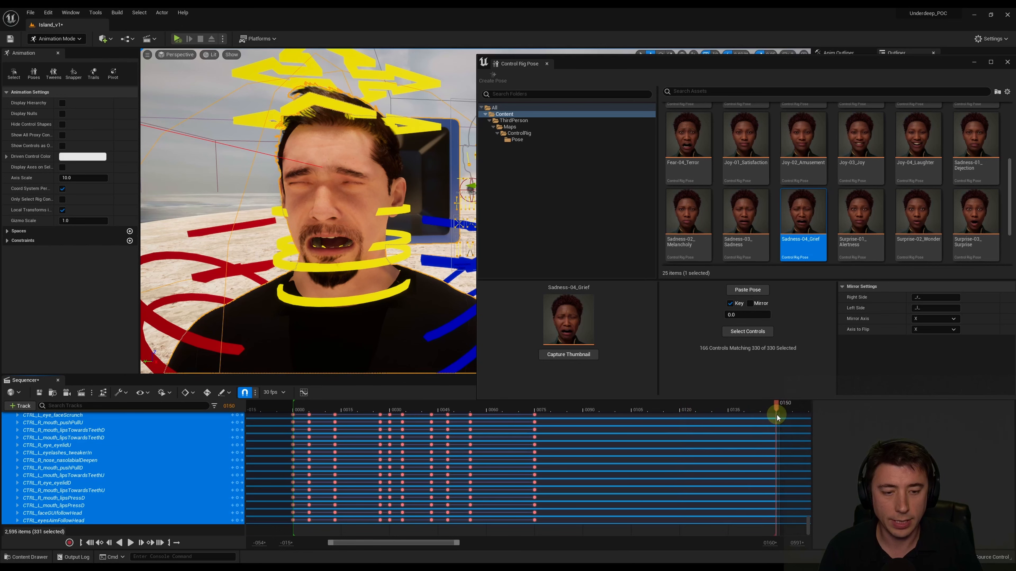
click(743, 250)
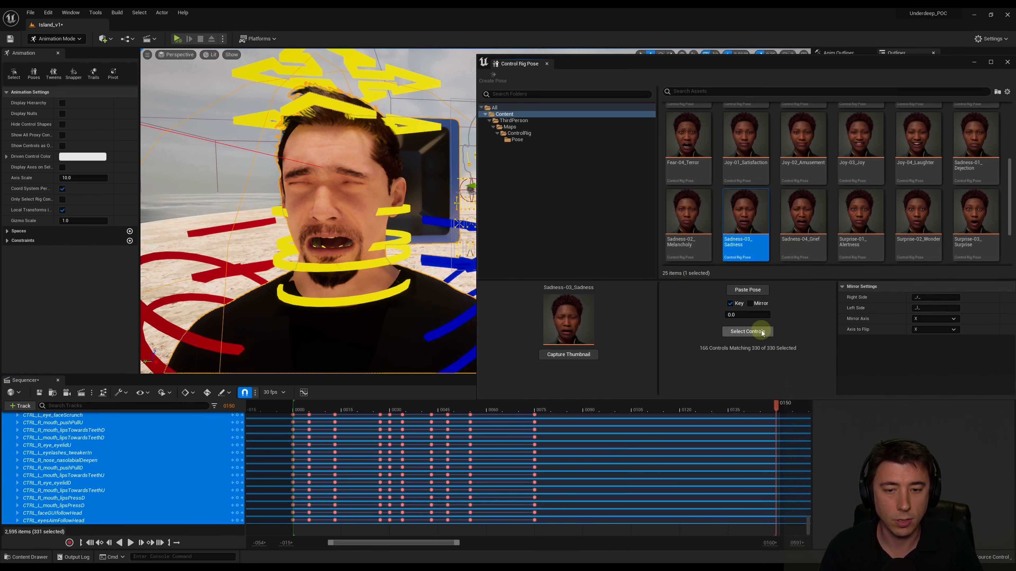
click(747, 333)
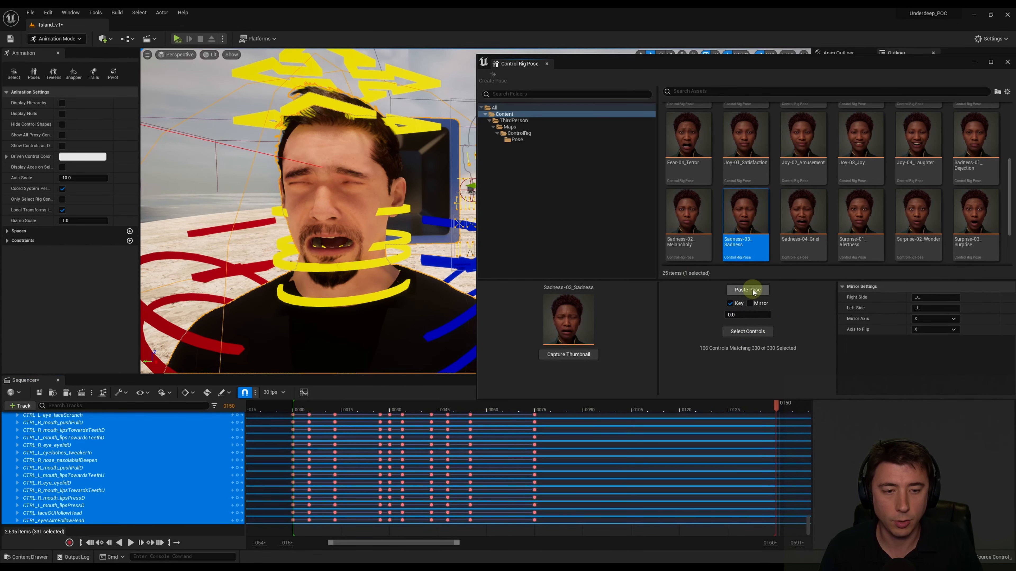
click(752, 289)
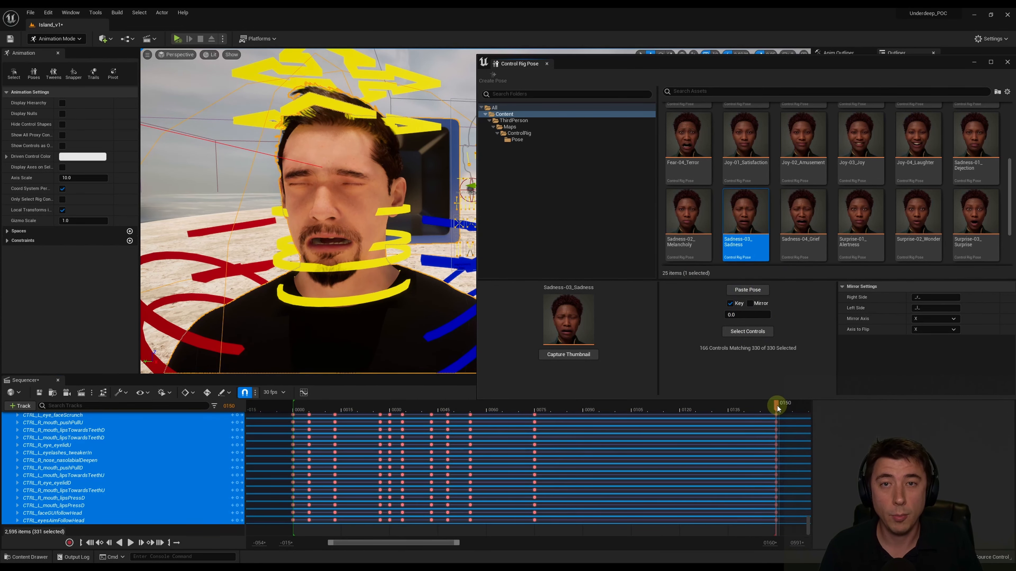
Step: Play back the keyed face animation from frame 0 to review its timing
drag(546, 410, 296, 409)
click(131, 543)
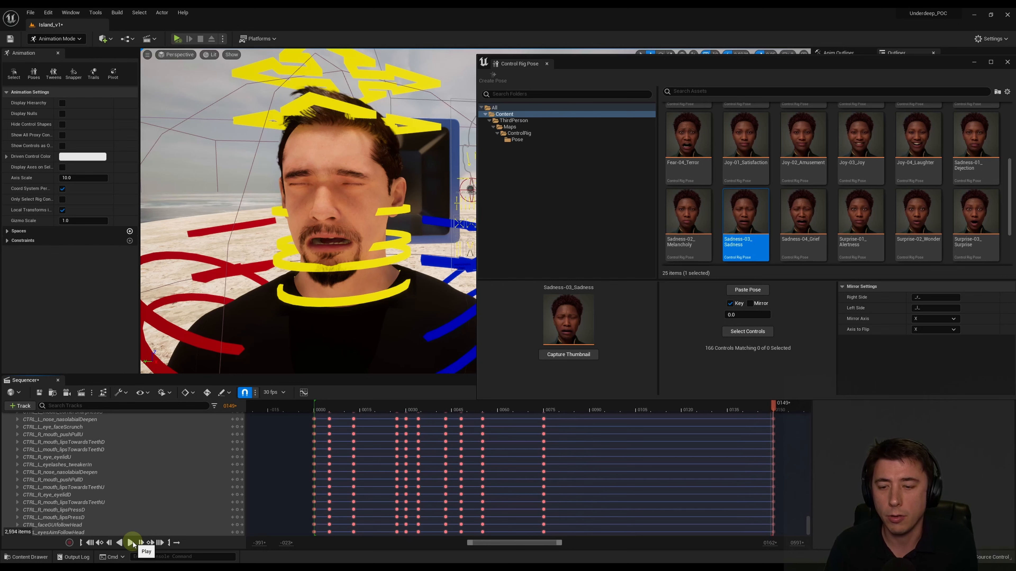
click(131, 543)
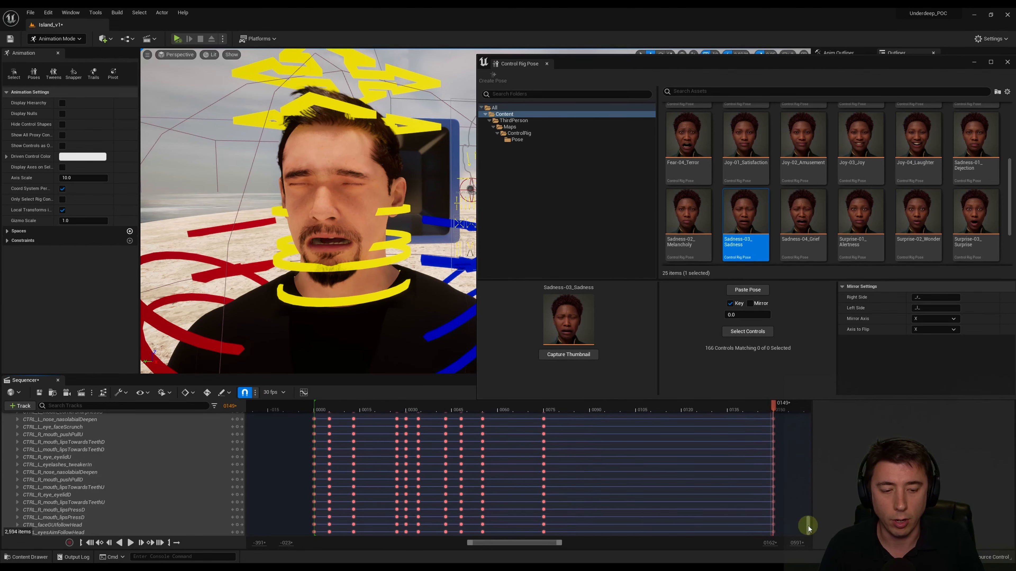
Step: Extend the sequence's playback end to frame 210 and stretch the Face track with its keys to that frame
scroll(808, 520, up, 10)
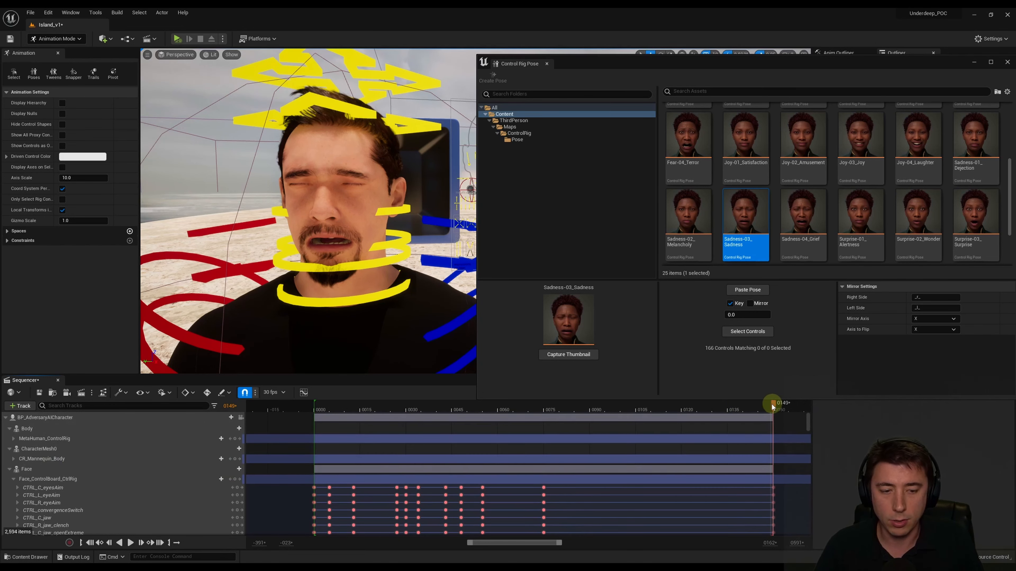
drag(773, 405, 318, 406)
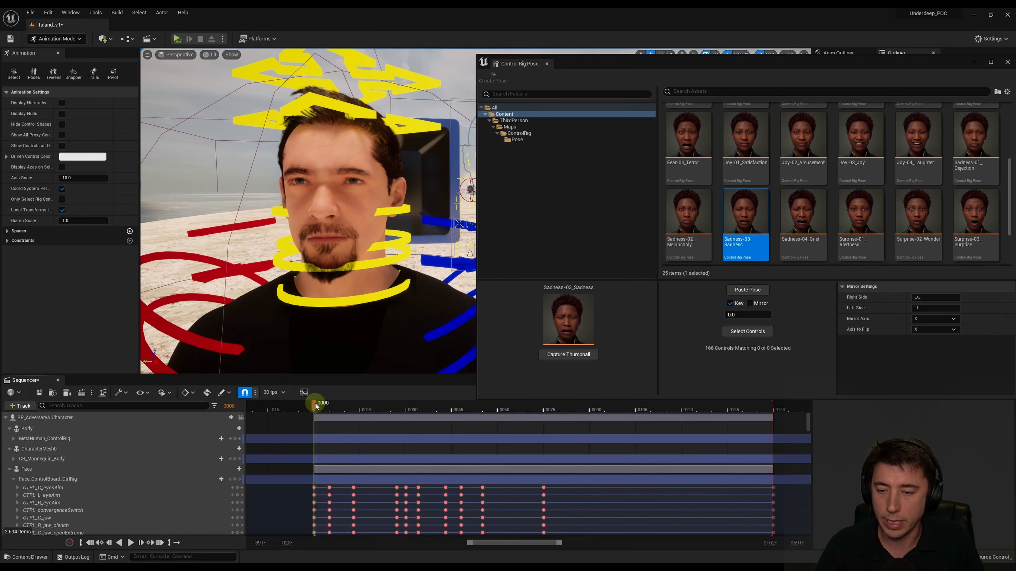
ctrl+scroll(416, 456, down, 5)
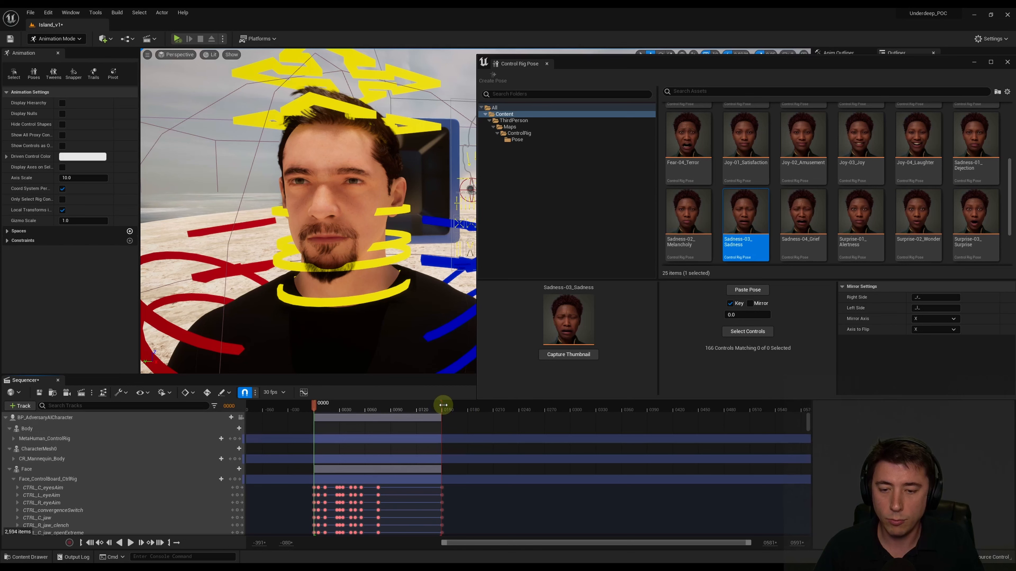
drag(447, 405, 486, 406)
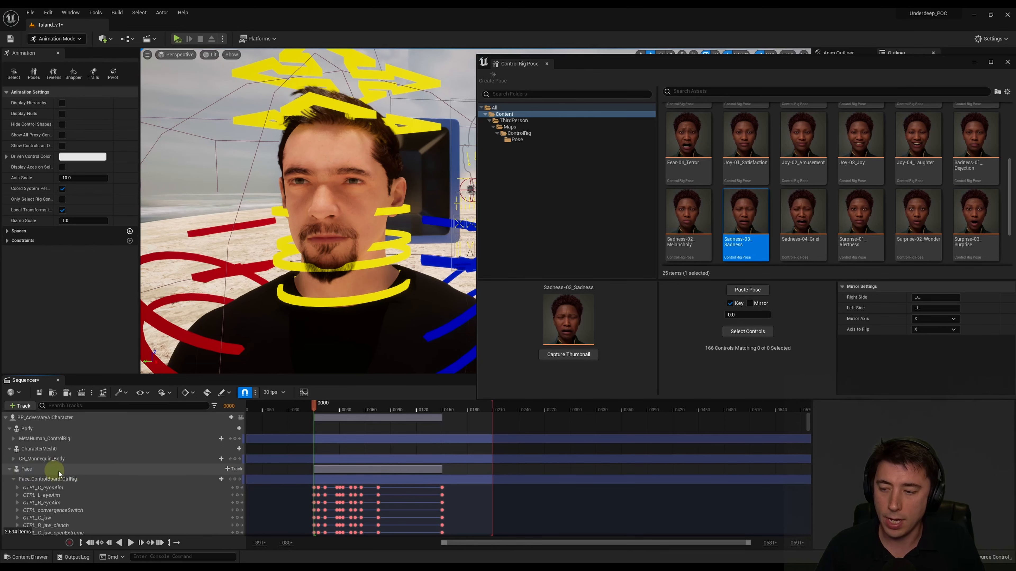
drag(440, 469, 492, 469)
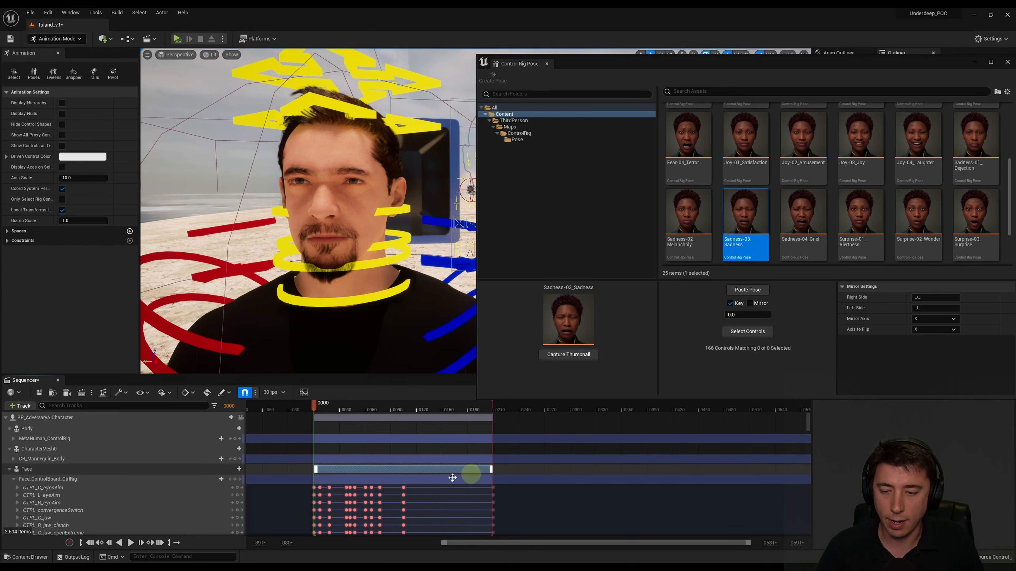
Step: Play back the stretched face animation and inspect the face at the key near frame 37
scroll(342, 483, down, 3)
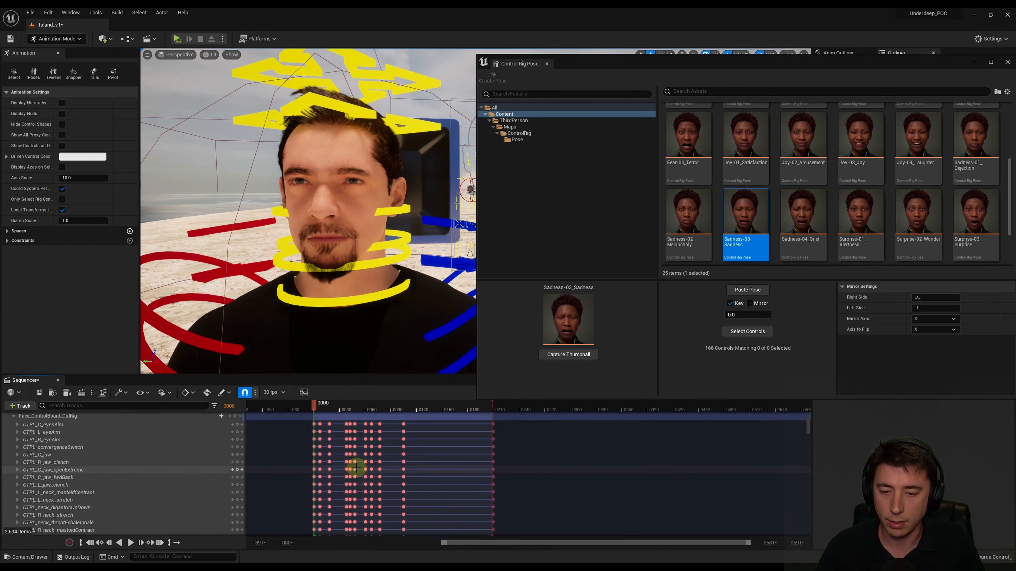
click(130, 544)
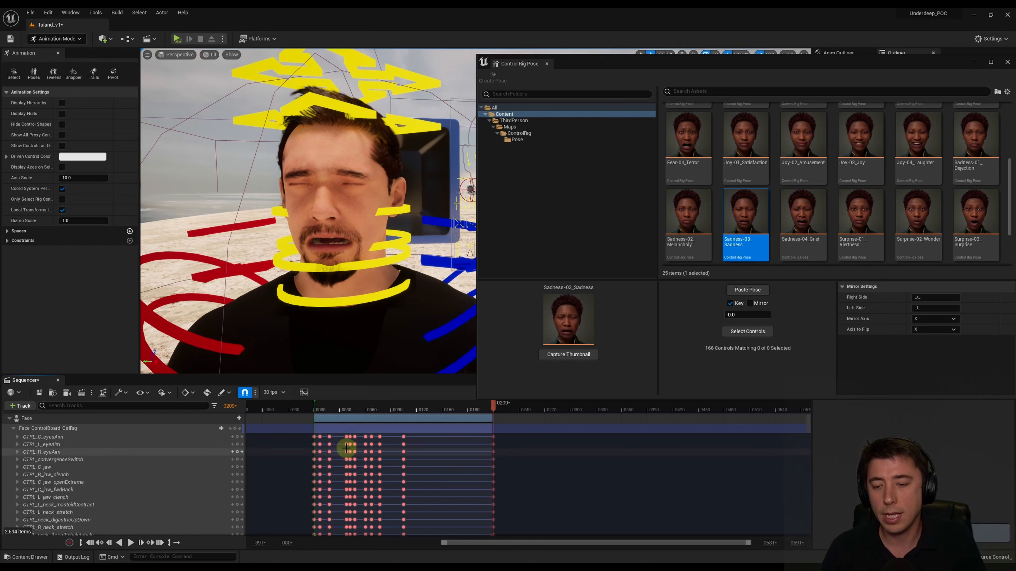
scroll(346, 448, up, 1)
ctrl+scroll(349, 454, up, 7)
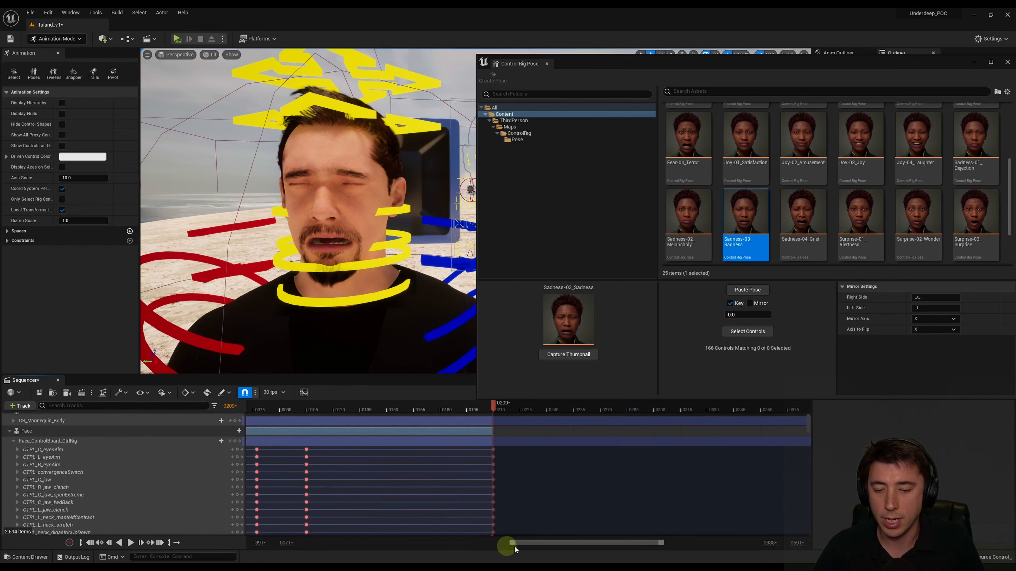
drag(538, 544, 464, 544)
ctrl+scroll(533, 486, up, 8)
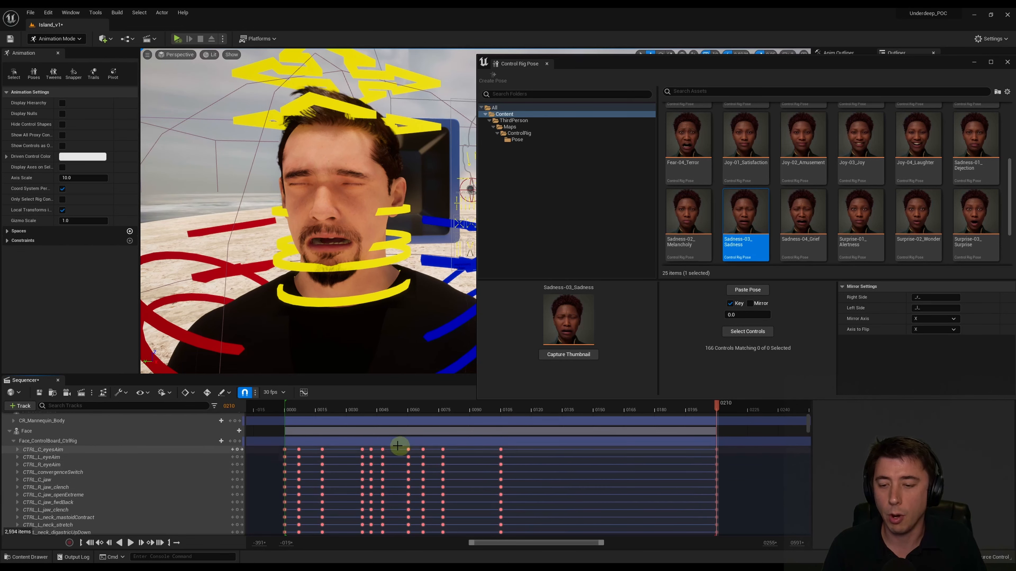
click(363, 450)
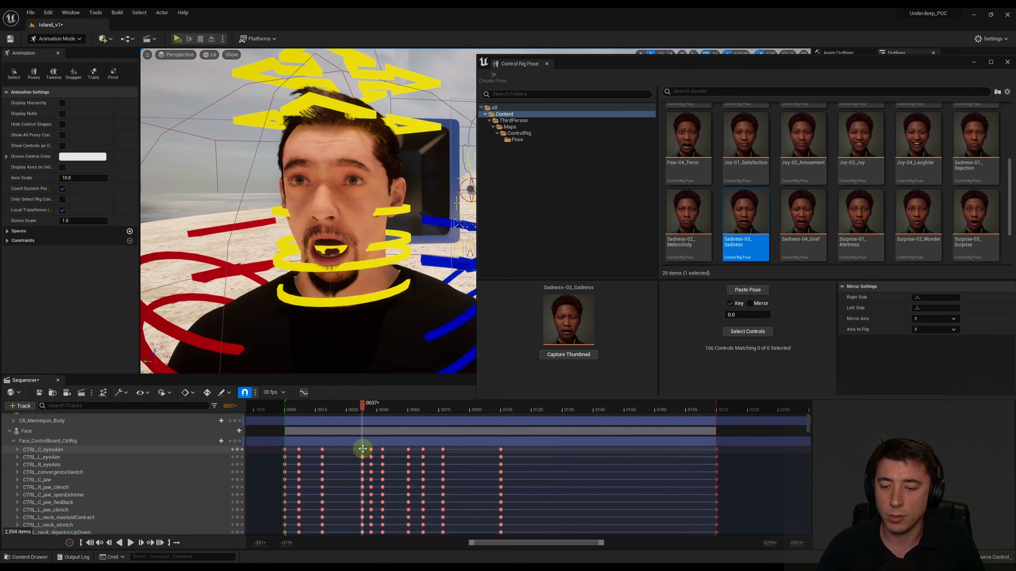
Step: Stretch the Face_0 track with its keys to frame 210 so its timing matches the Face track
drag(808, 424, 808, 538)
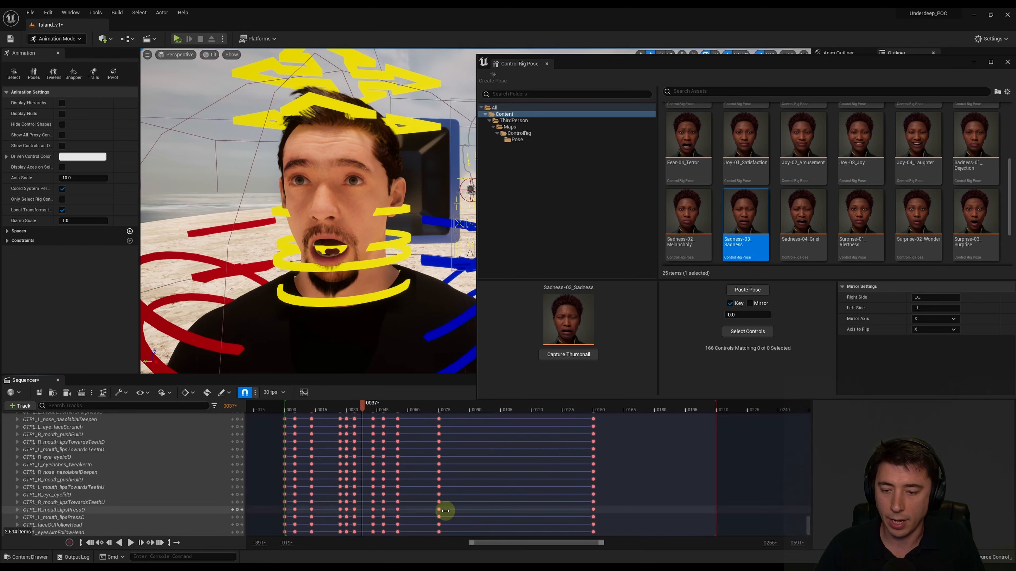
scroll(419, 485, up, 3)
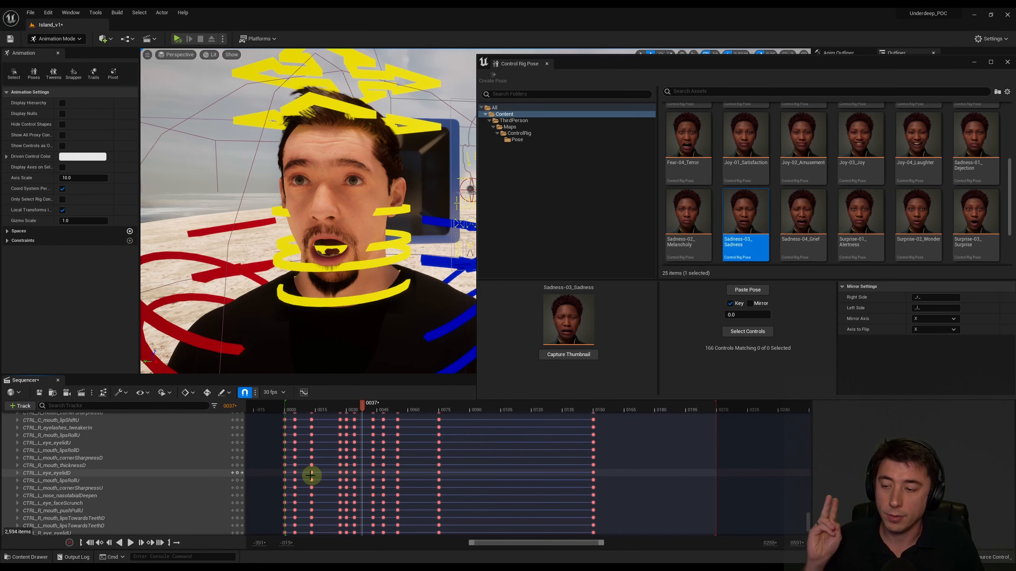
scroll(355, 456, up, 5)
scroll(355, 455, up, 5)
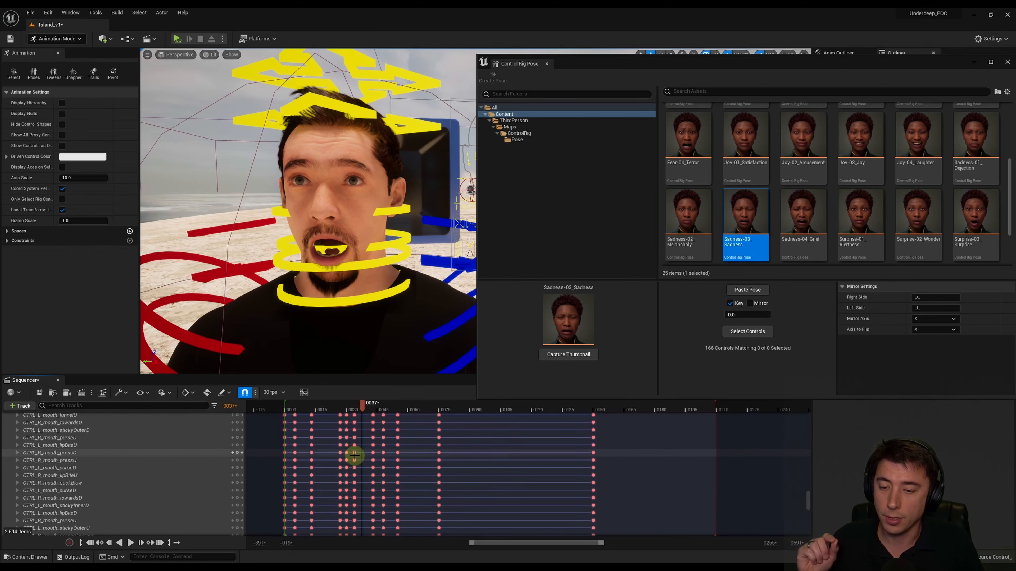
scroll(354, 455, up, 5)
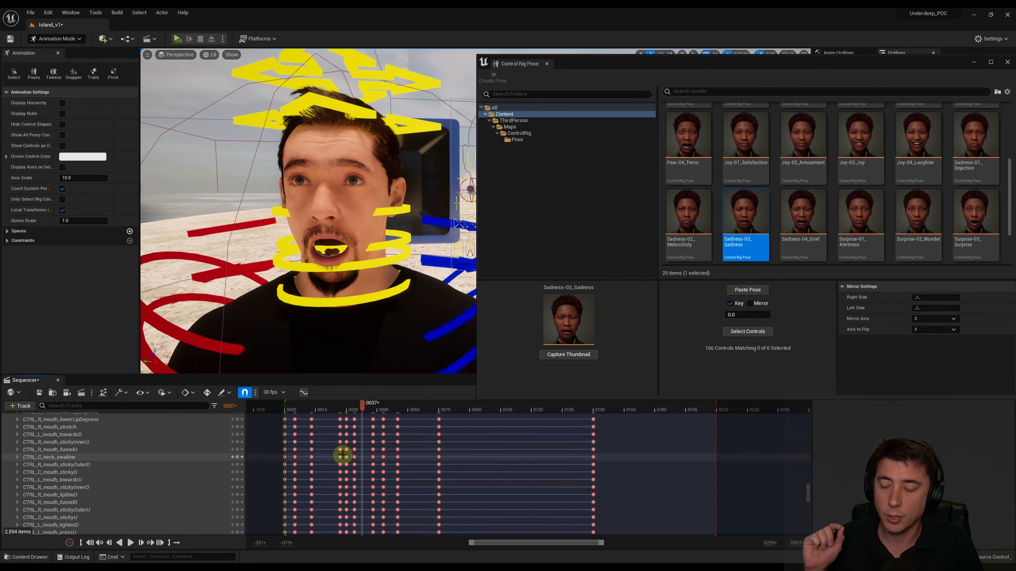
scroll(348, 455, up, 5)
scroll(29, 463, up, 5)
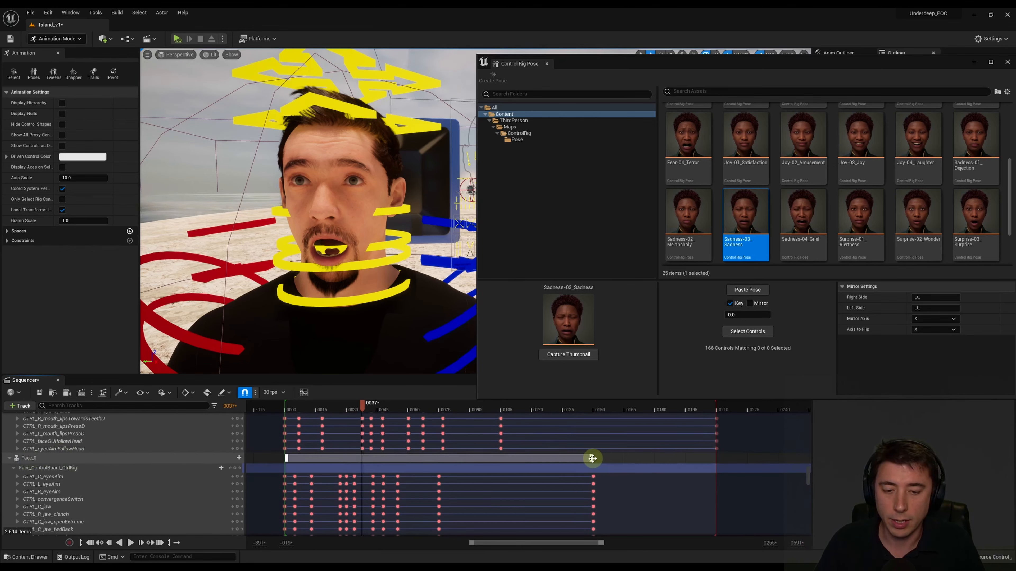
drag(591, 458, 716, 459)
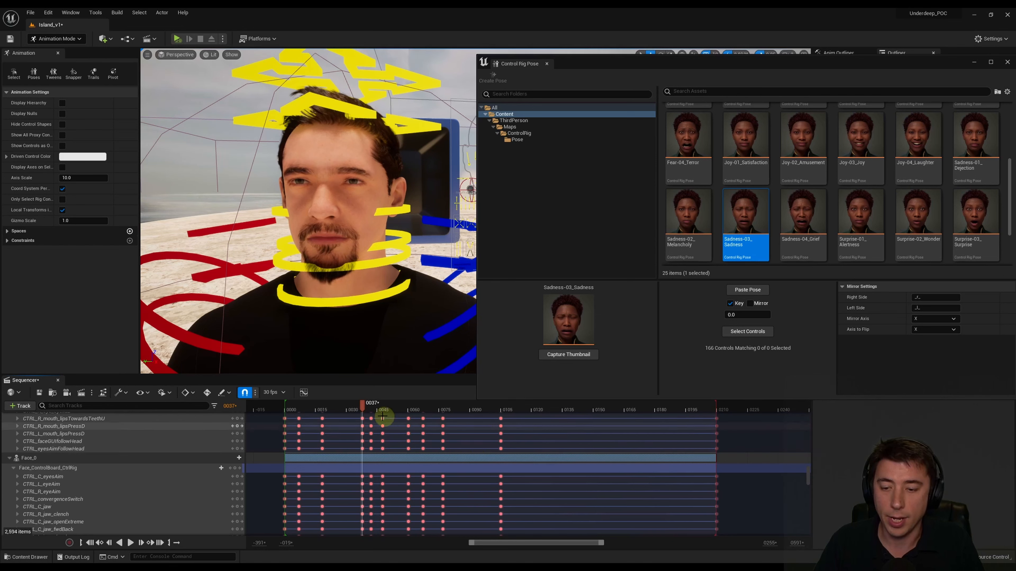
Step: Play back the retimed face animation from frame 0
click(290, 411)
drag(290, 411, 285, 411)
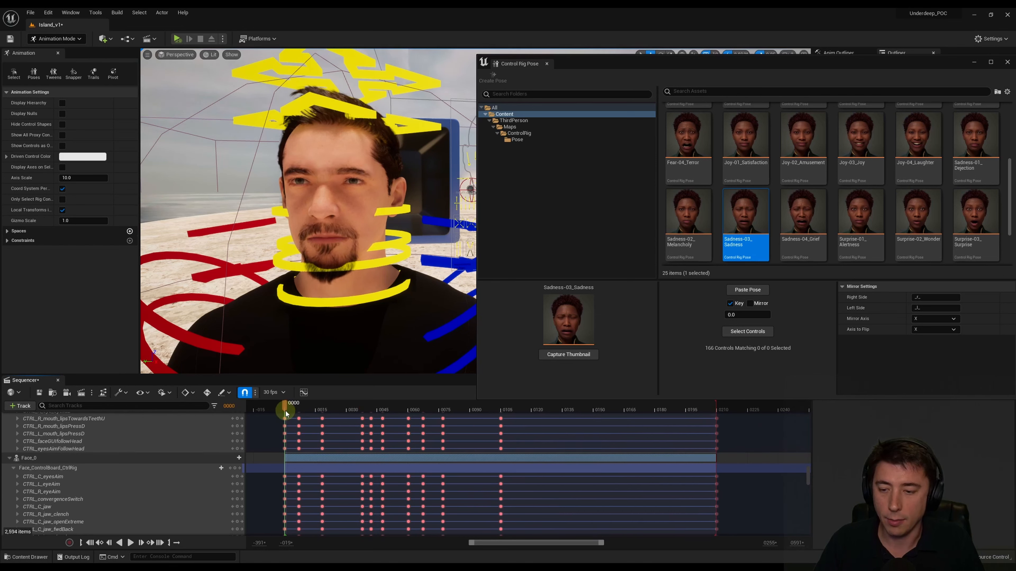
click(131, 543)
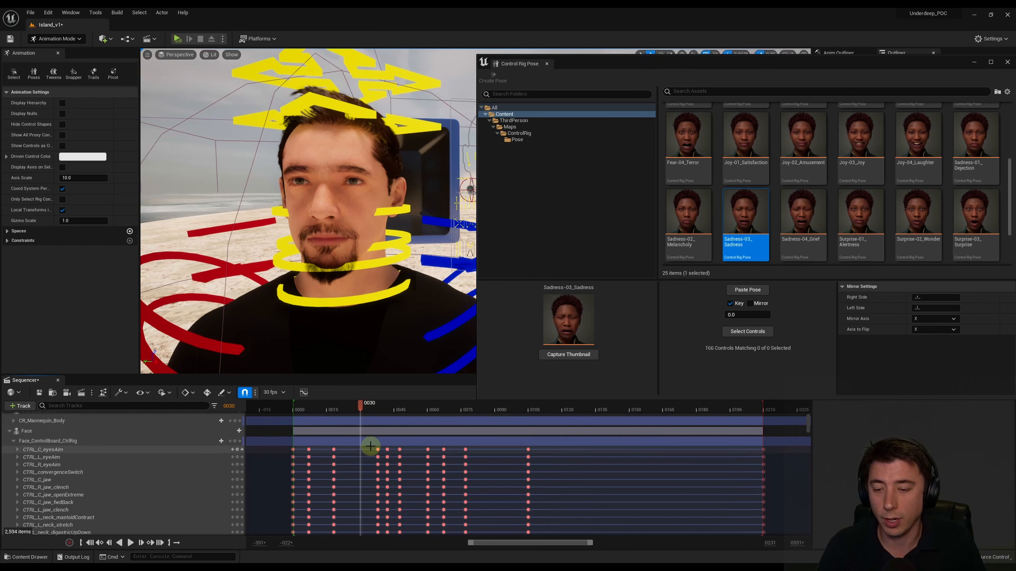
drag(370, 446, 381, 562)
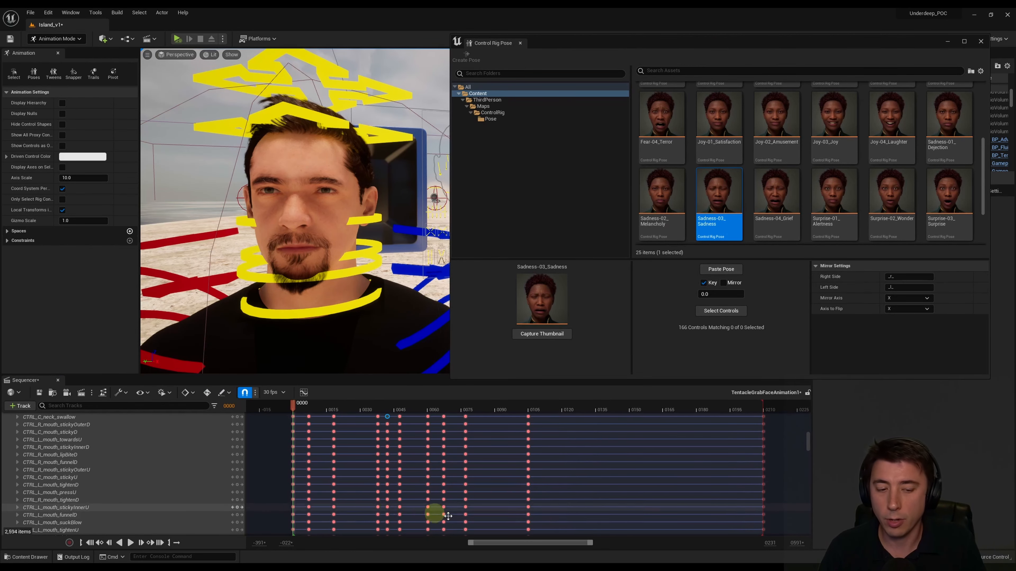
Step: Start baking an animation sequence from the Face track and choose the MetaHumans/FaceAnimations folder as its destination
drag(806, 442, 808, 423)
click(99, 474)
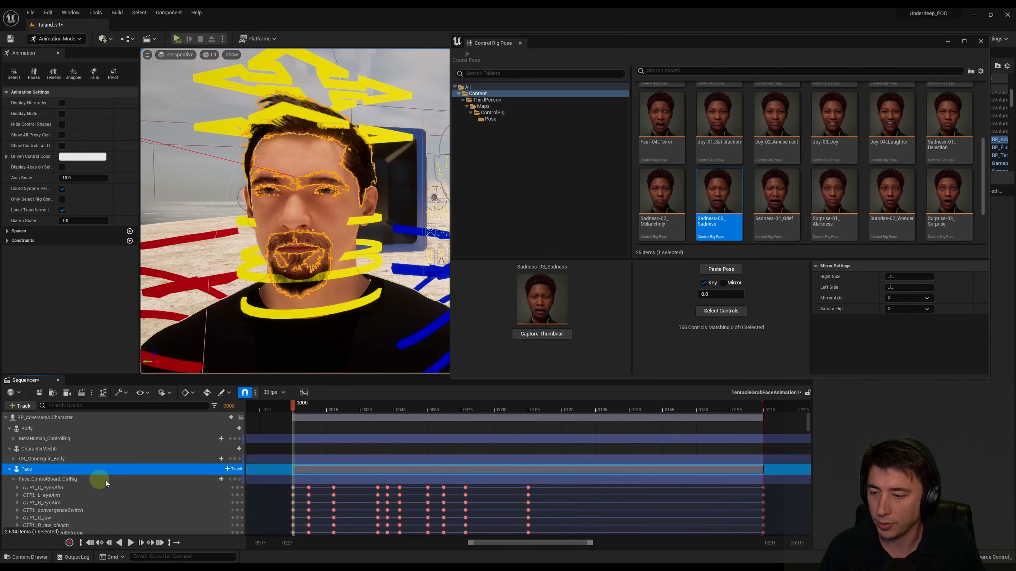
right_click(28, 472)
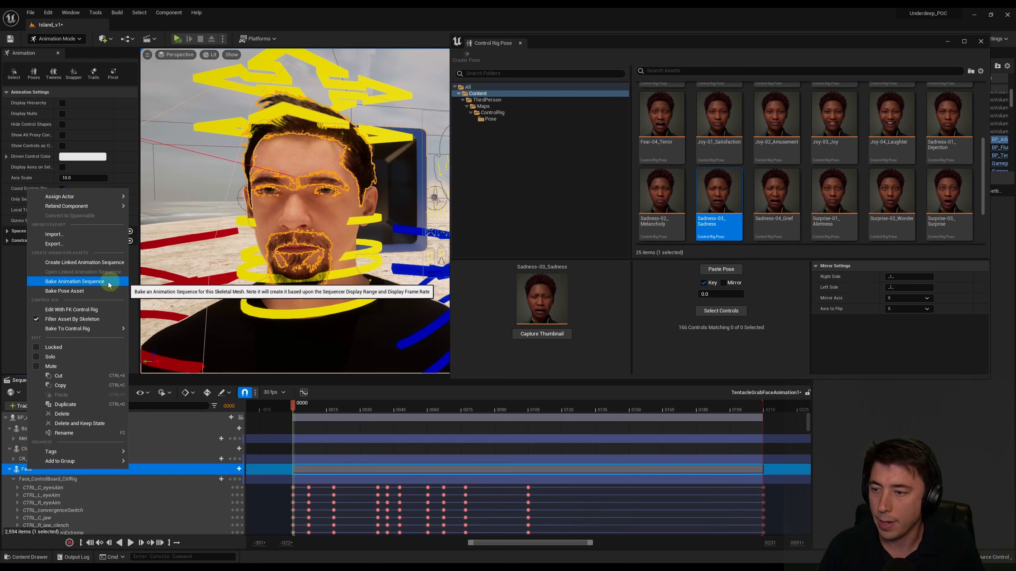
click(93, 283)
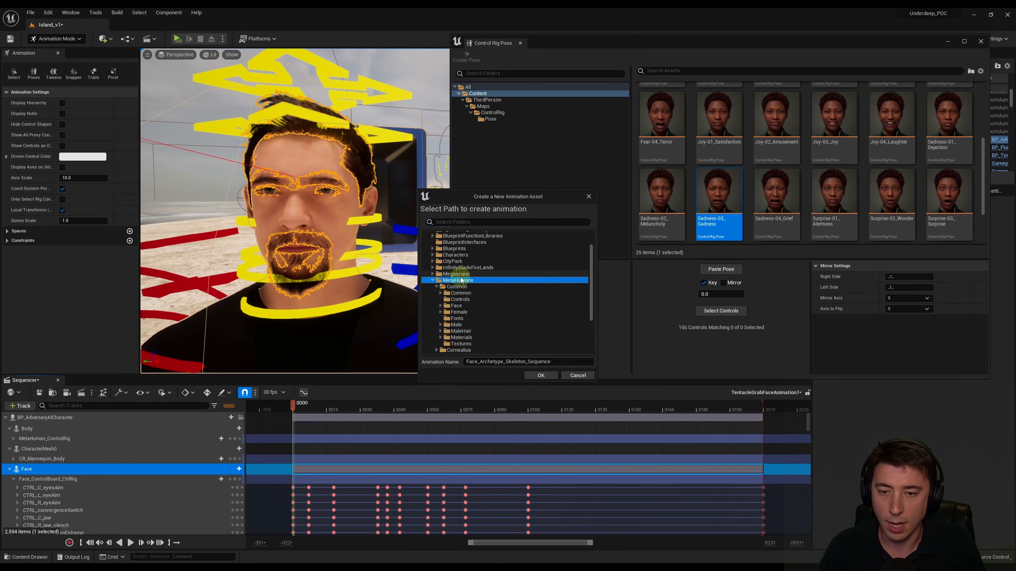
click(434, 283)
click(464, 300)
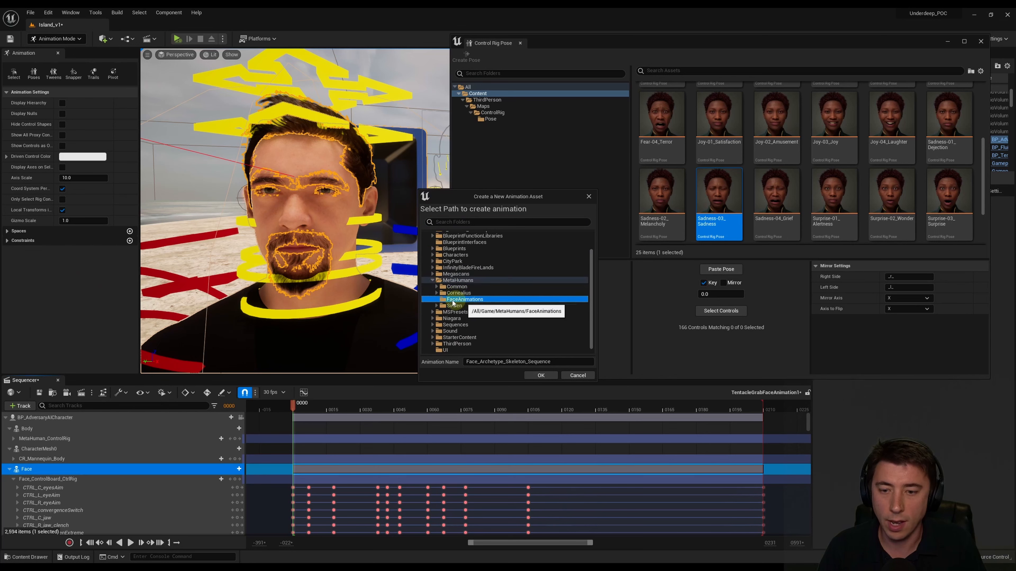
Step: Name the baked animation TentacleGrabFaceAnimation1_AnimSequence and export it with the default animation sequence options
click(560, 362)
drag(567, 364, 359, 359)
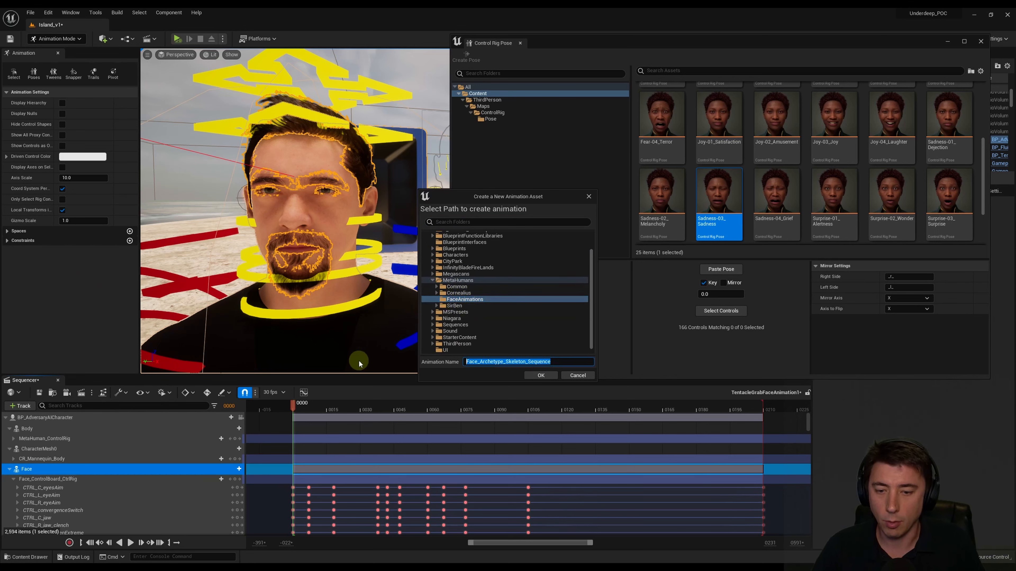
text(TentacleGrabFaceAnimation1_An)
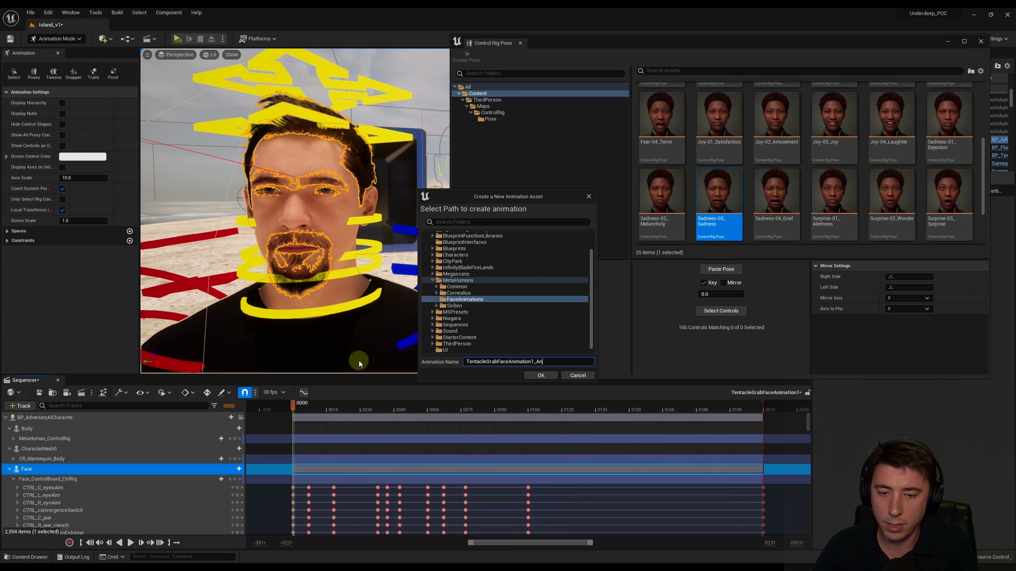
text(imSequence)
key(Return)
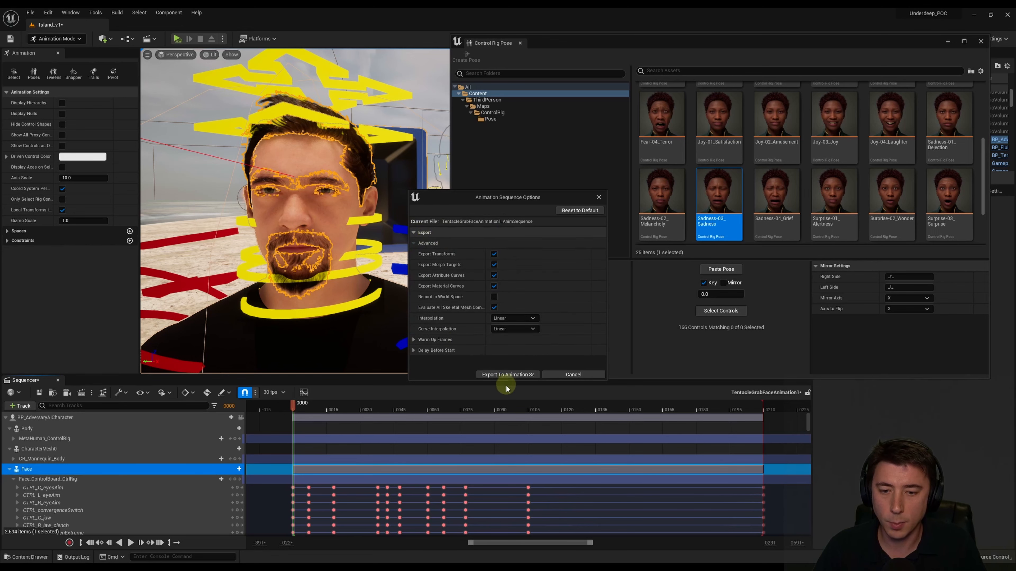
click(496, 375)
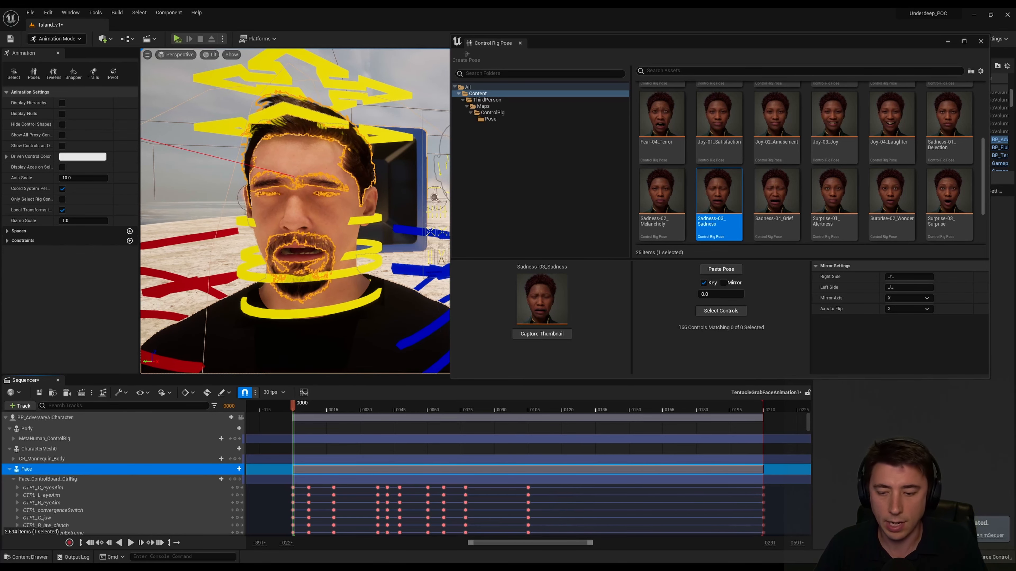
Step: Close the Sequencer and inspect the baked TentacleGrabFaceAnimation1_AnimSequence from the MetaHumans/FaceAnimations folder
click(58, 380)
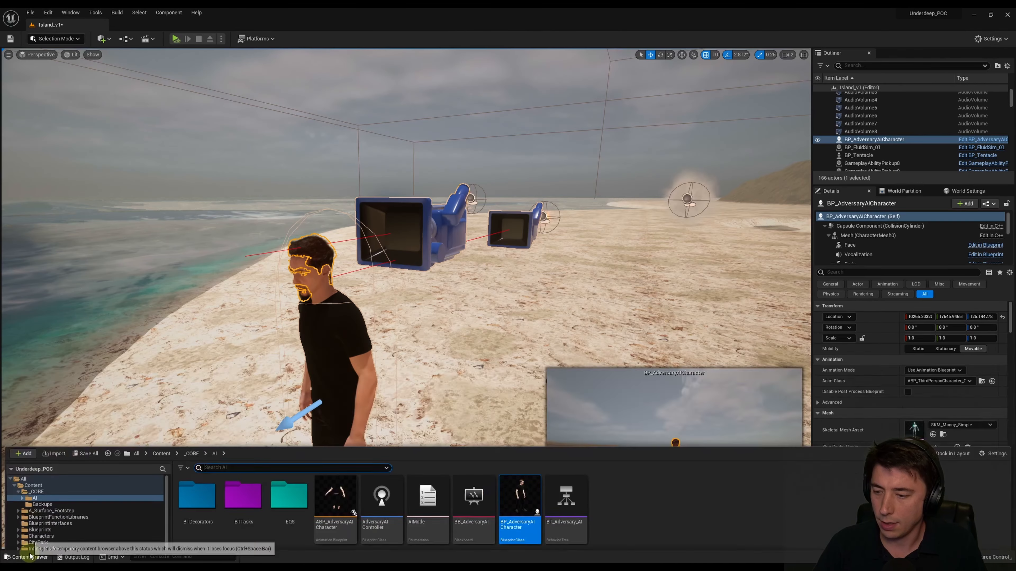
click(161, 372)
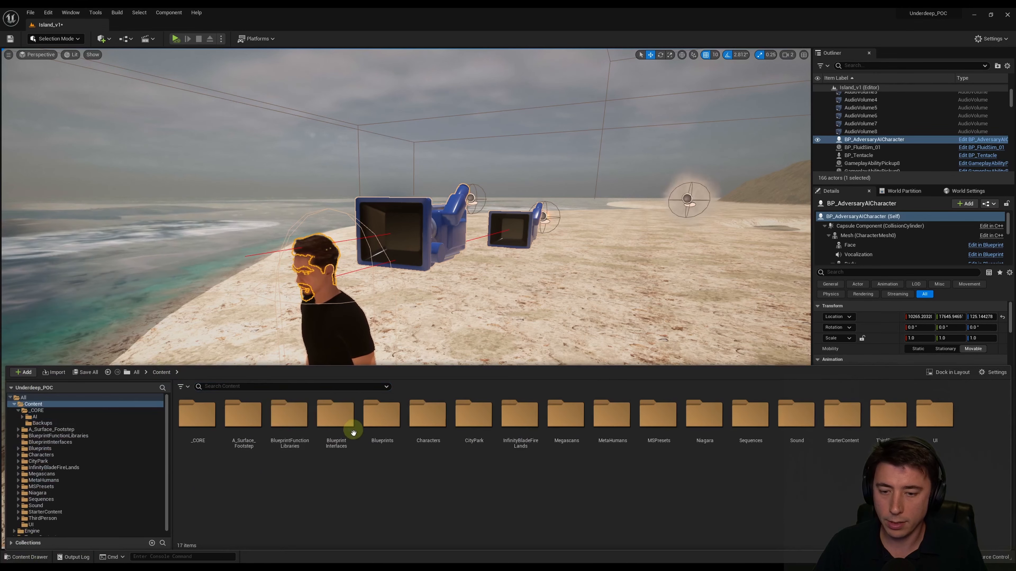
double_click(614, 419)
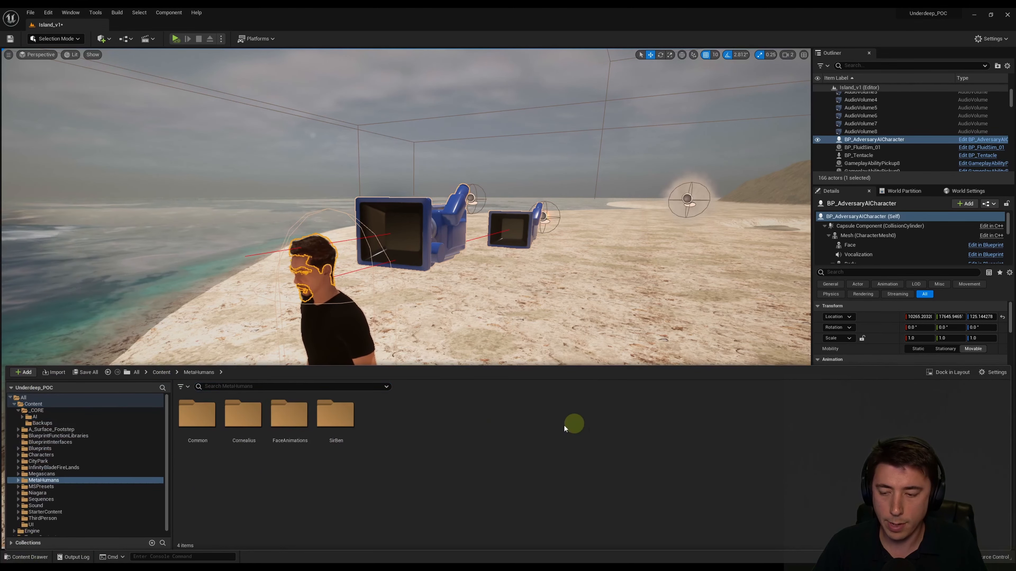
double_click(289, 416)
click(204, 419)
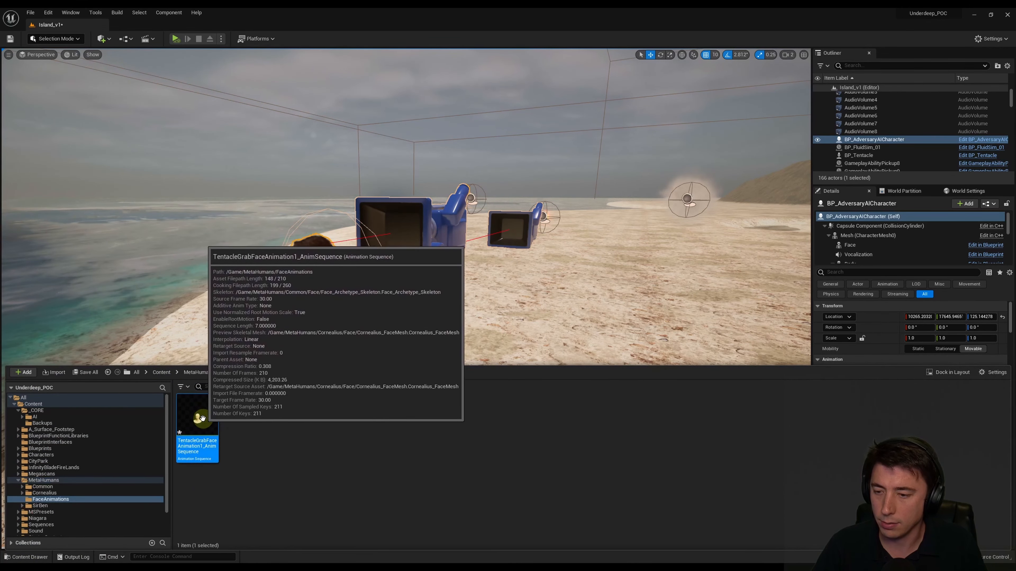
double_click(197, 418)
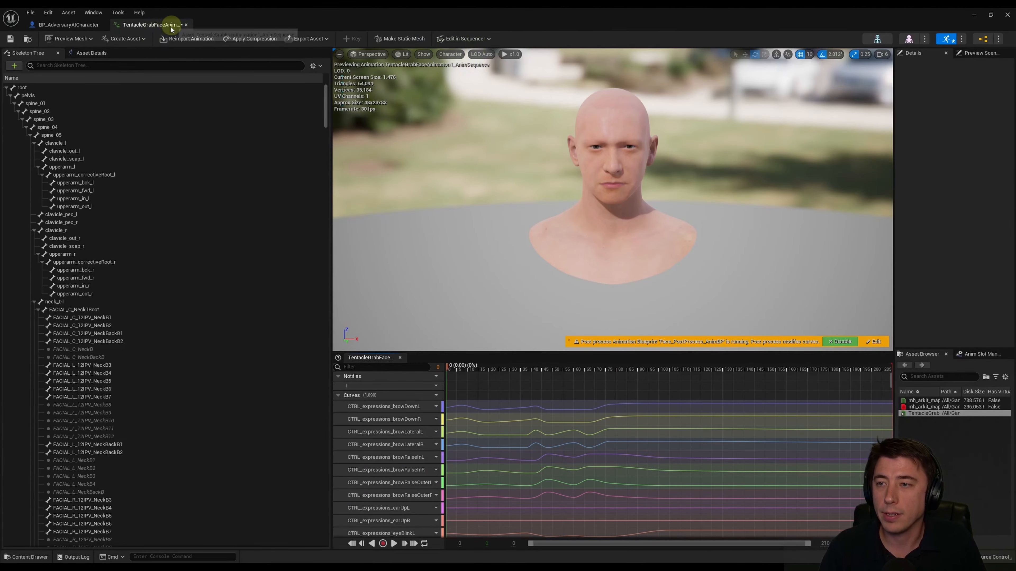
click(186, 24)
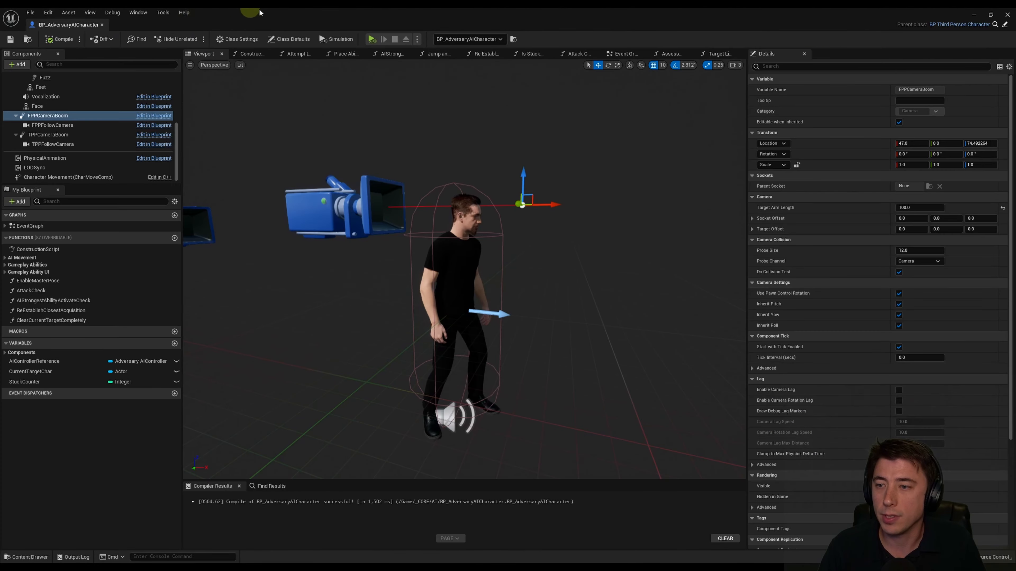
Step: Create an animation montage from the baked face sequence and name it TentacleGrabFaceAnimation1_Montage
click(30, 556)
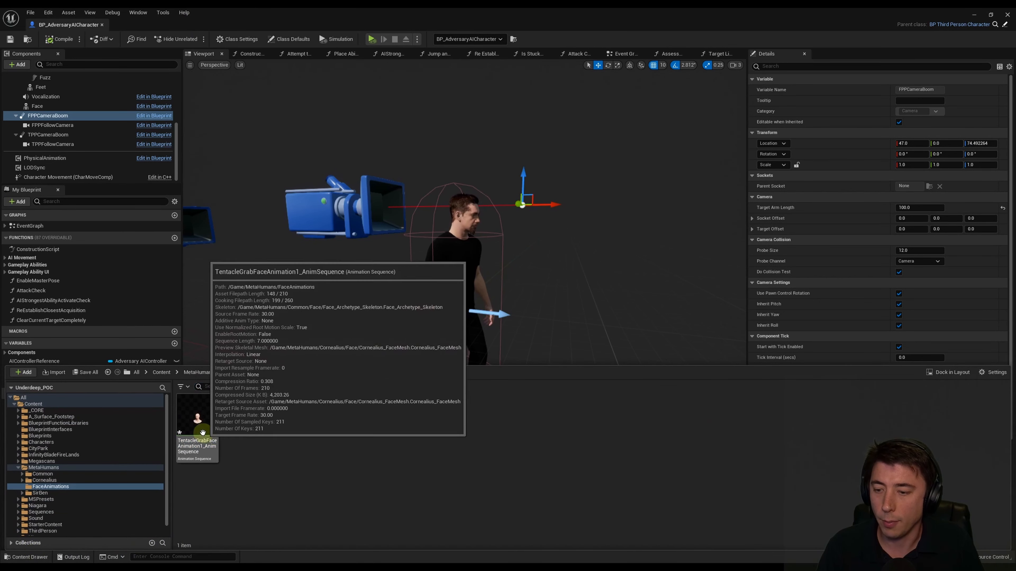
right_click(202, 433)
mouse_move(252, 154)
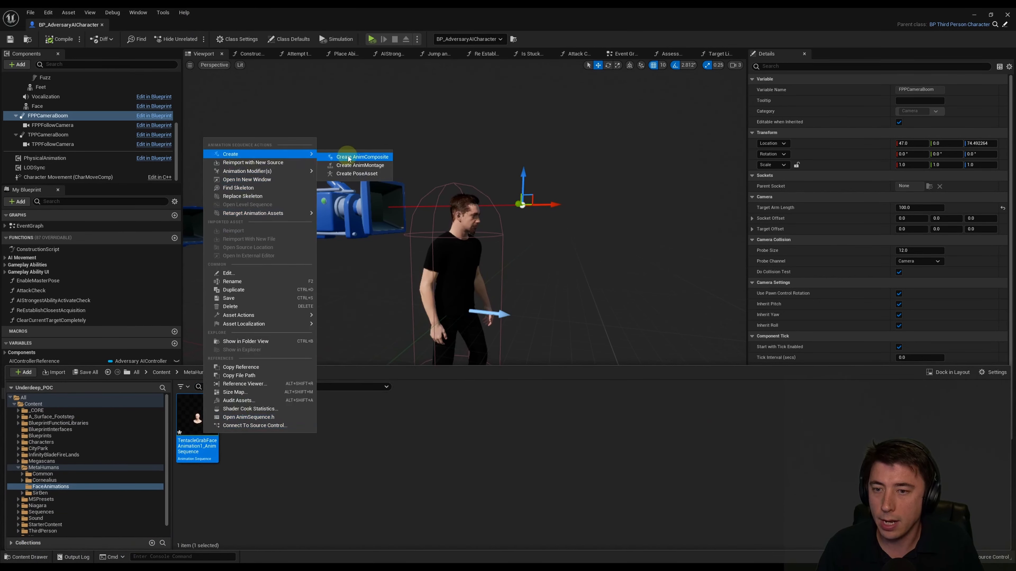
click(360, 166)
click(243, 442)
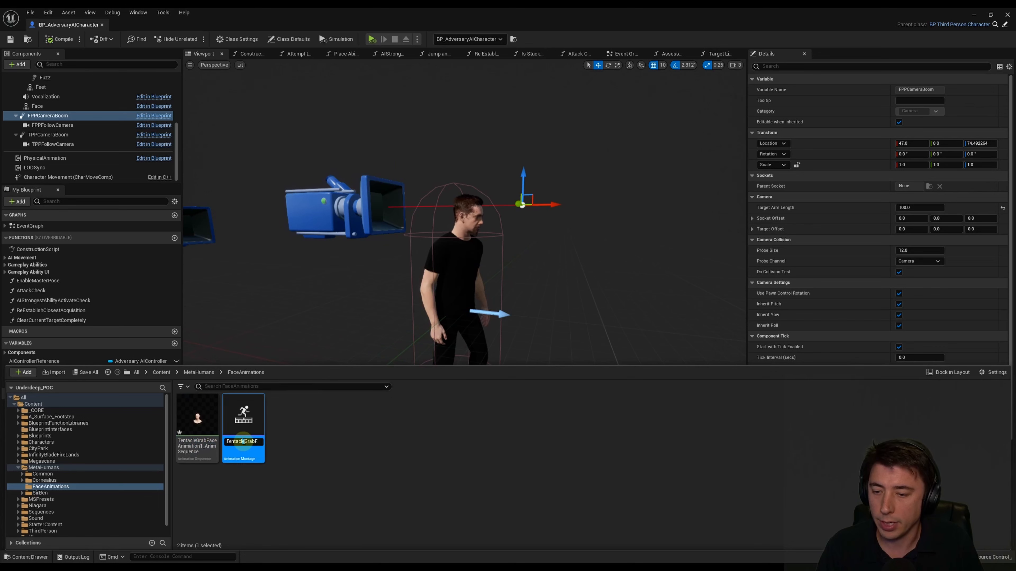
drag(242, 442, 378, 441)
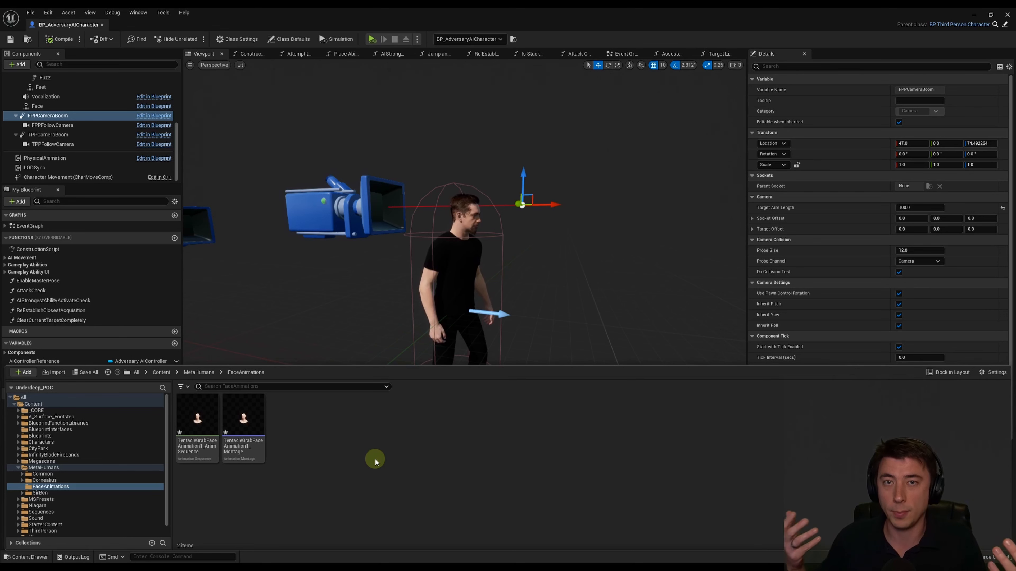
Step: Open TentacleGrab1_AnimSequence from the Characters/Tentacle folder
click(162, 373)
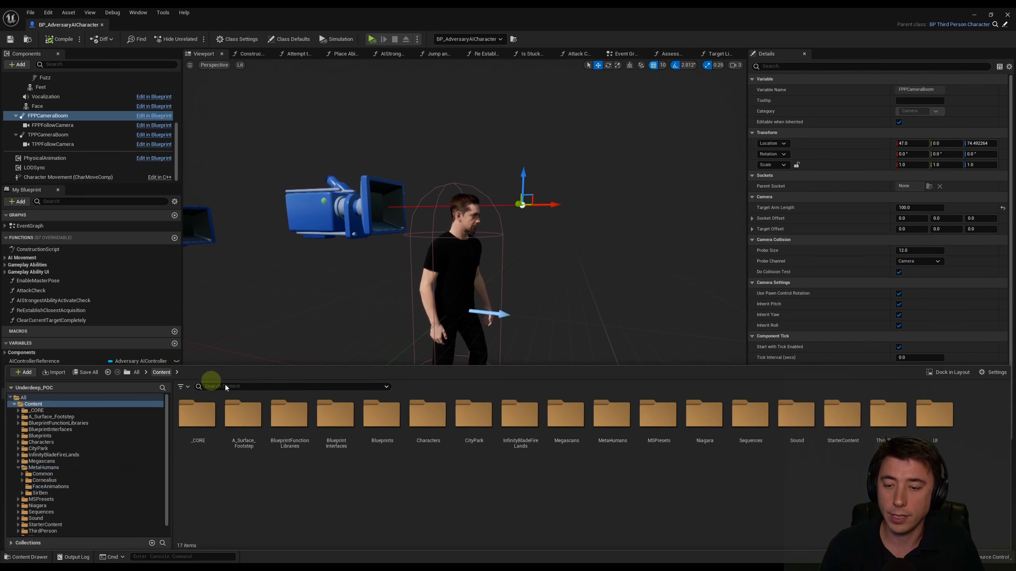
double_click(423, 418)
double_click(286, 421)
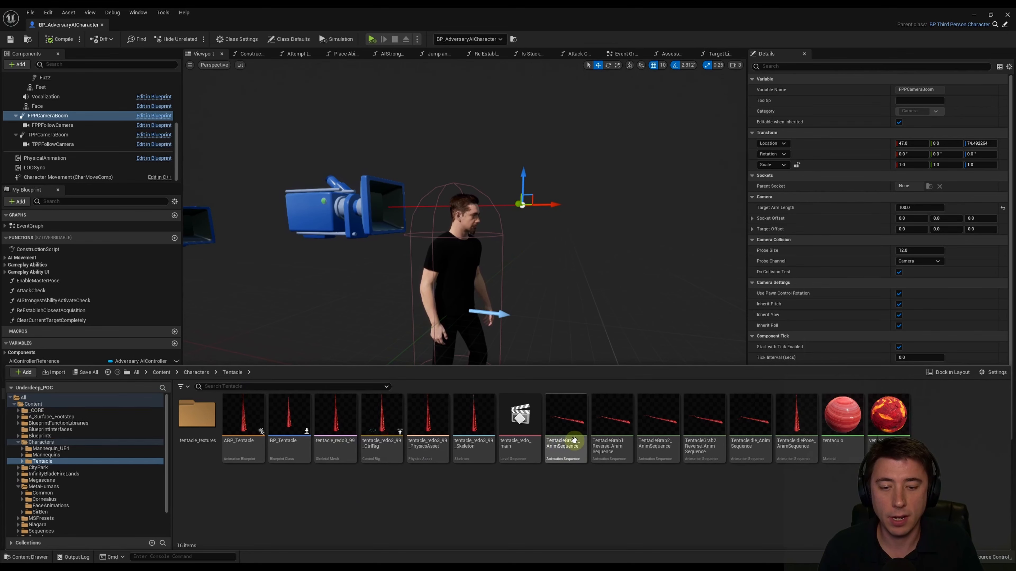
click(558, 445)
double_click(564, 438)
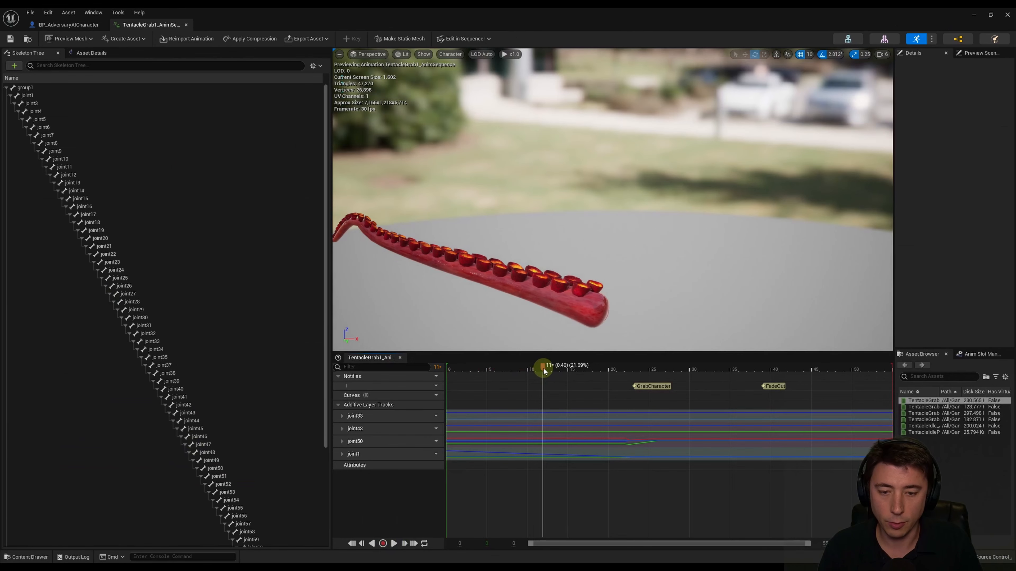
Step: Add a new notify named TargetAwareness to the tentacle grab animation at about frame 11, before GrabCharacter
mouse_move(542, 372)
mouse_down()
mouse_move(556, 370)
mouse_move(541, 373)
mouse_up()
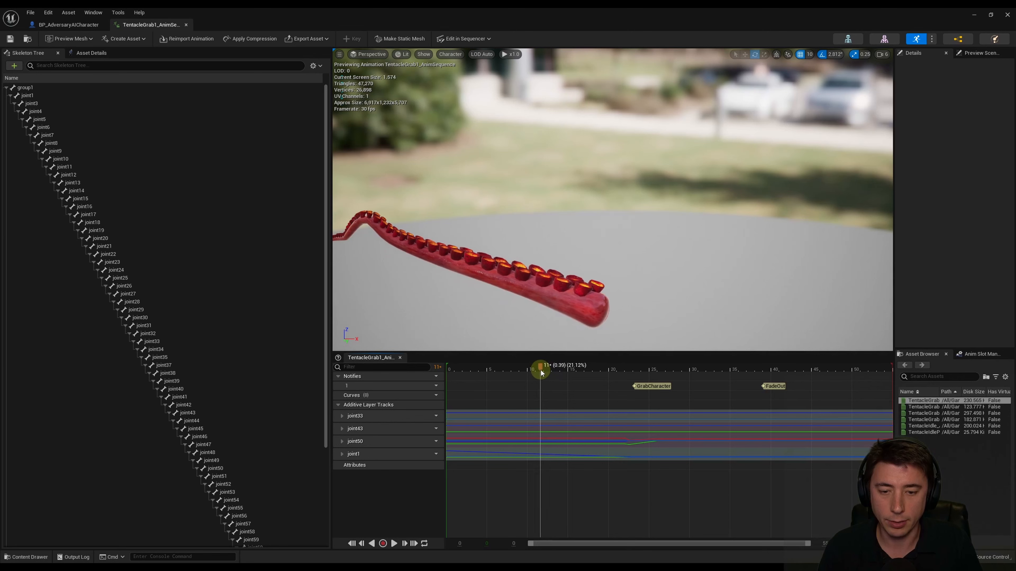
right_click(541, 386)
mouse_move(576, 401)
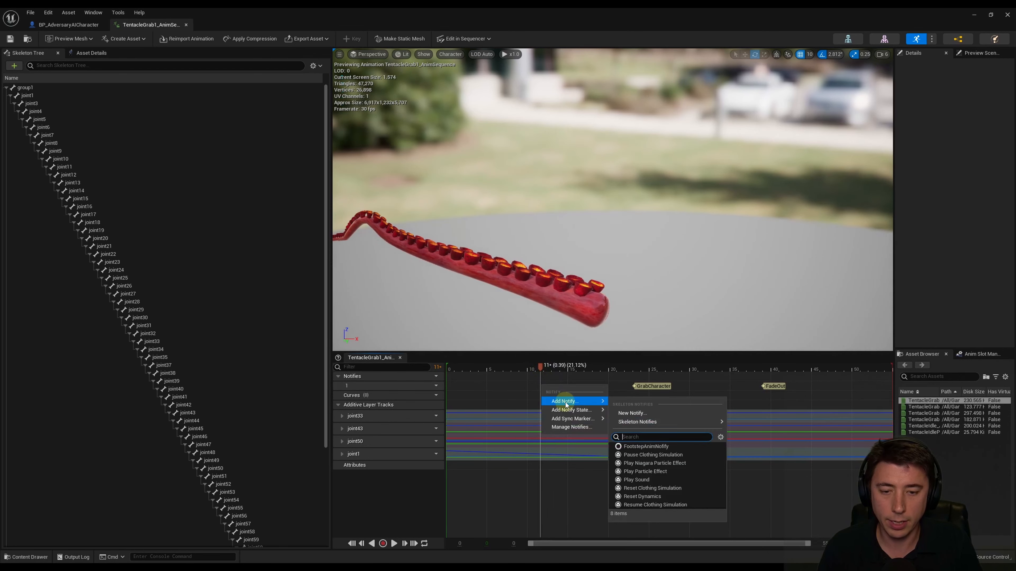
click(641, 414)
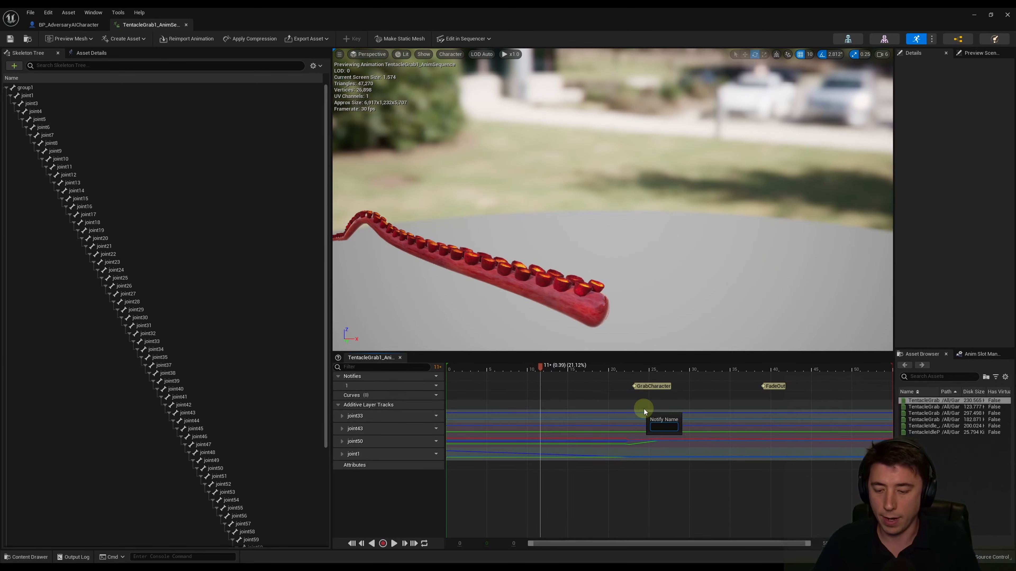
text(TargetAwareness)
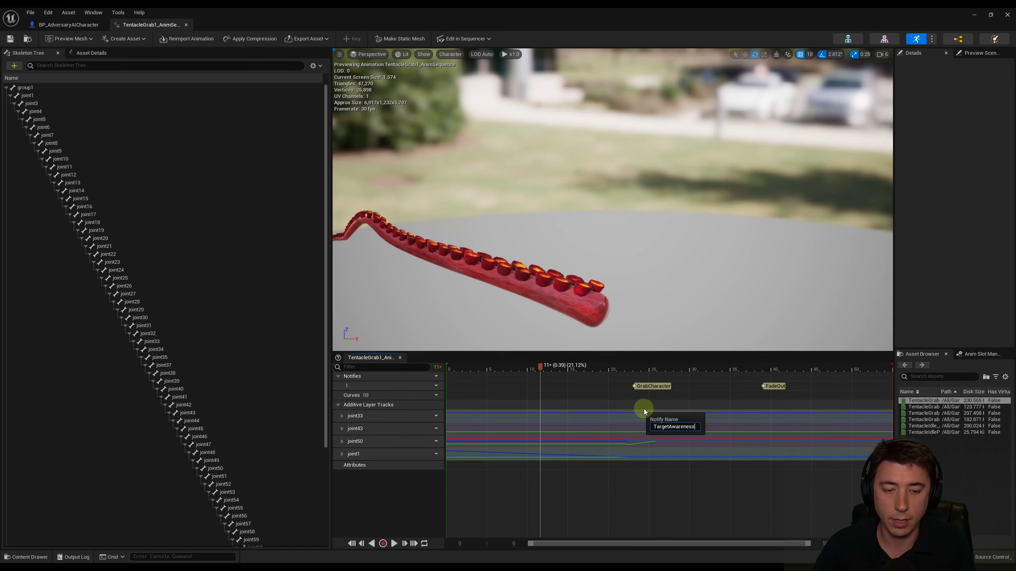
key(Return)
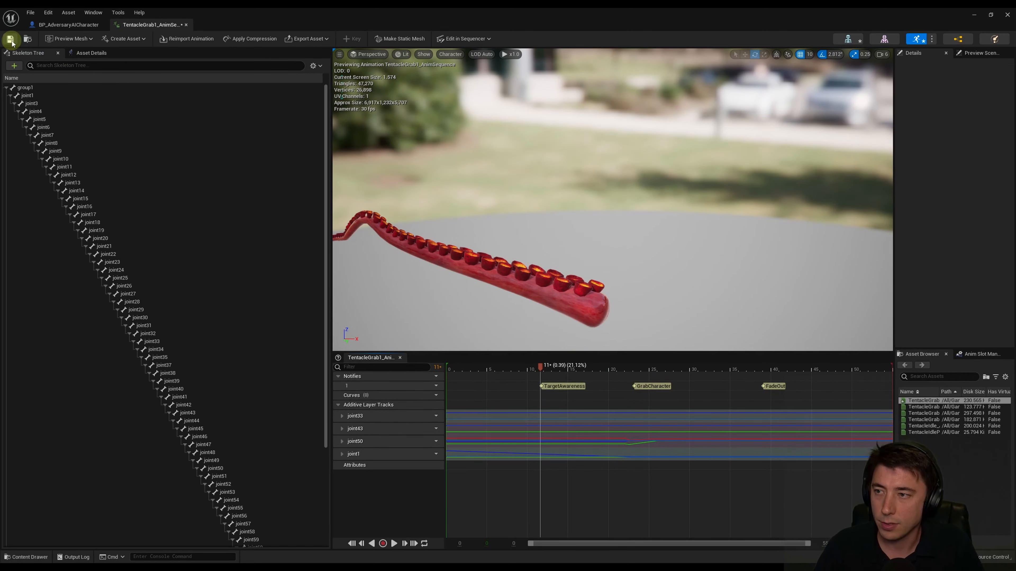
Step: Add a TargetAwareness notify at about frame 20 of TentacleGrab2_AnimSequence and close that animation
click(25, 557)
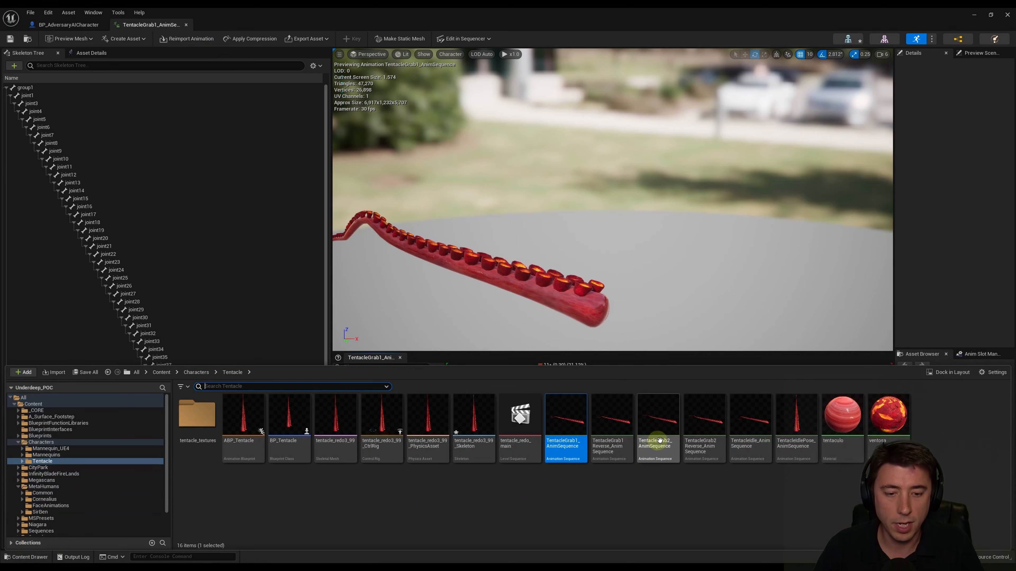
double_click(657, 424)
drag(567, 370, 596, 373)
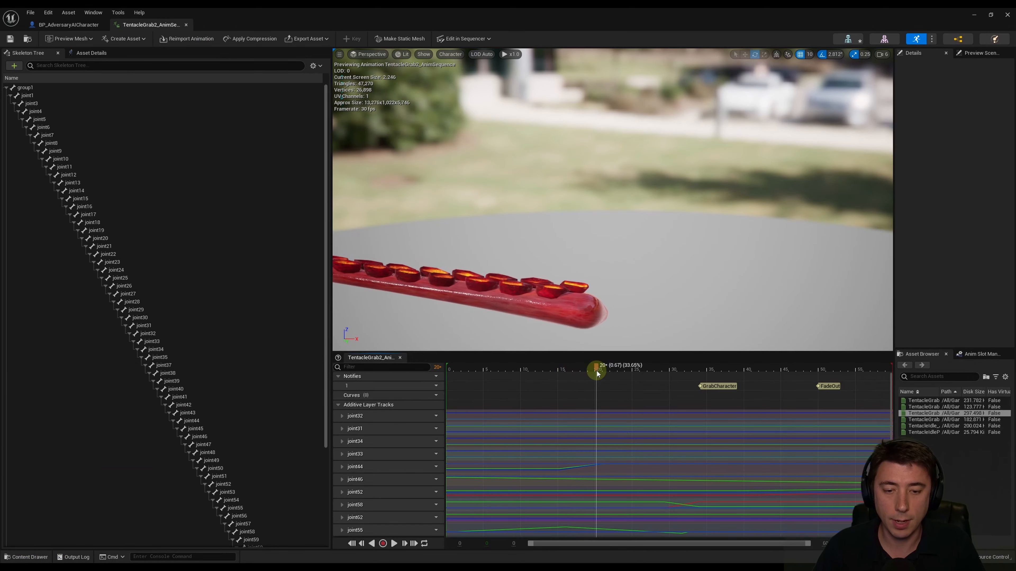
right_click(597, 387)
mouse_move(620, 401)
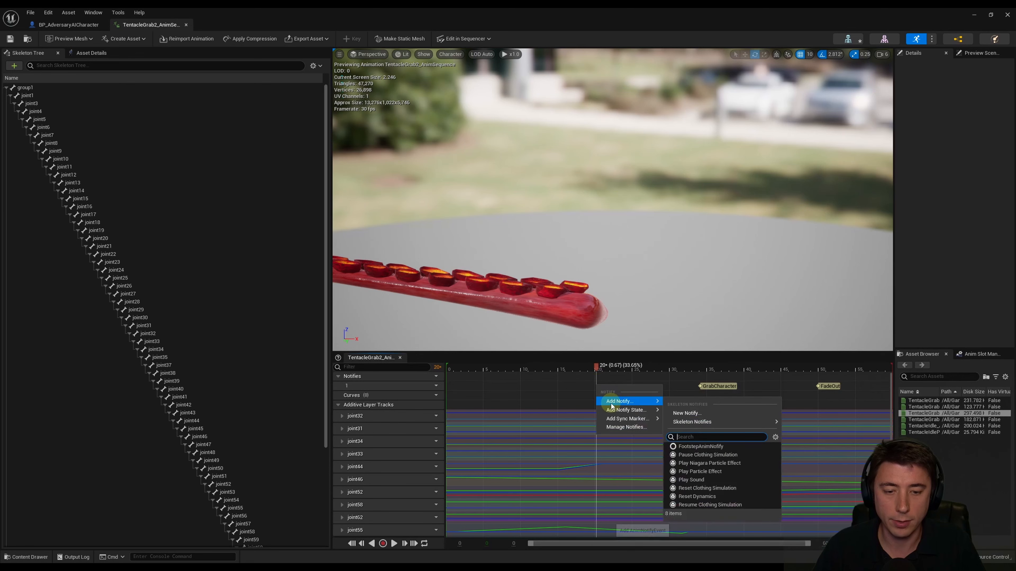
click(689, 415)
text(Target)
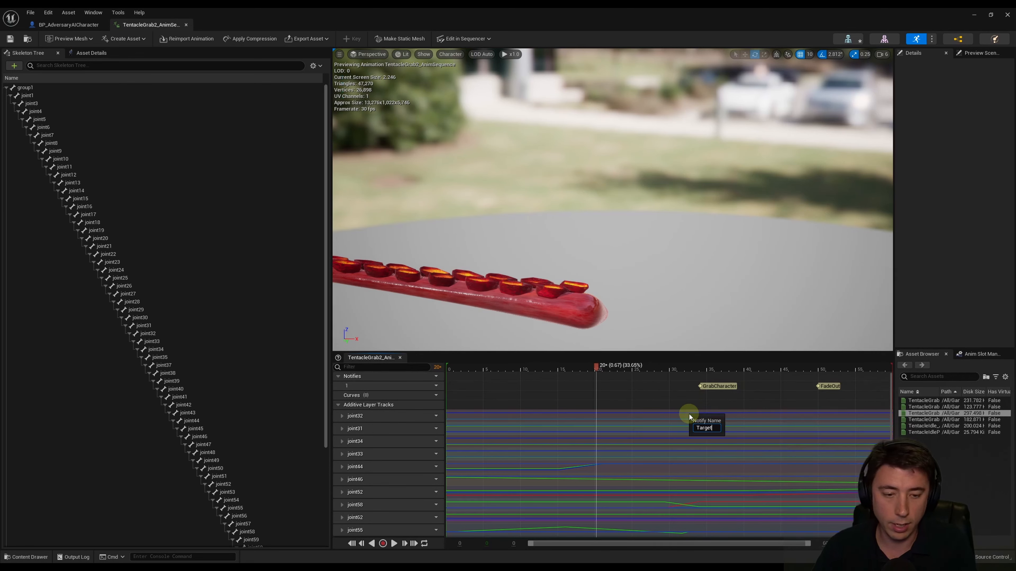
text(Awareness)
key(Return)
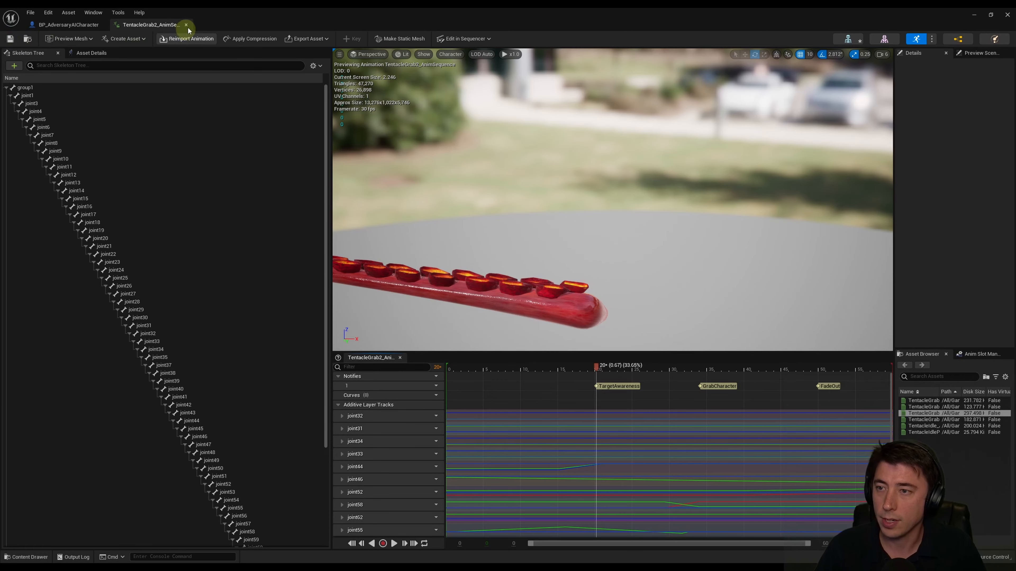
click(185, 25)
Step: Open the ABP_Tentacle animation blueprint and move the GrabCharacter and FadeOut notify node groups down to free space in the Event Graph
key(ctrl+space)
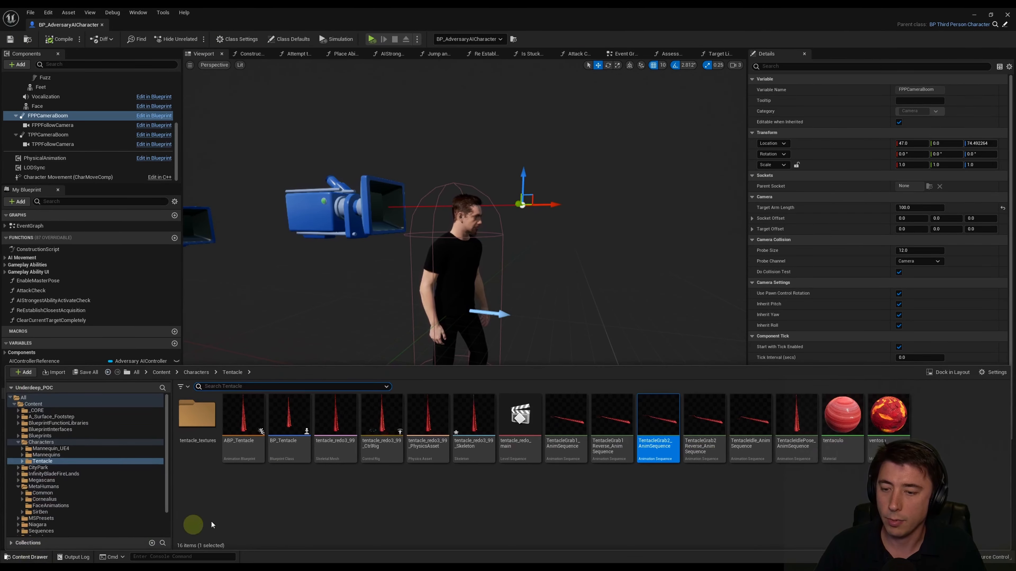
click(242, 421)
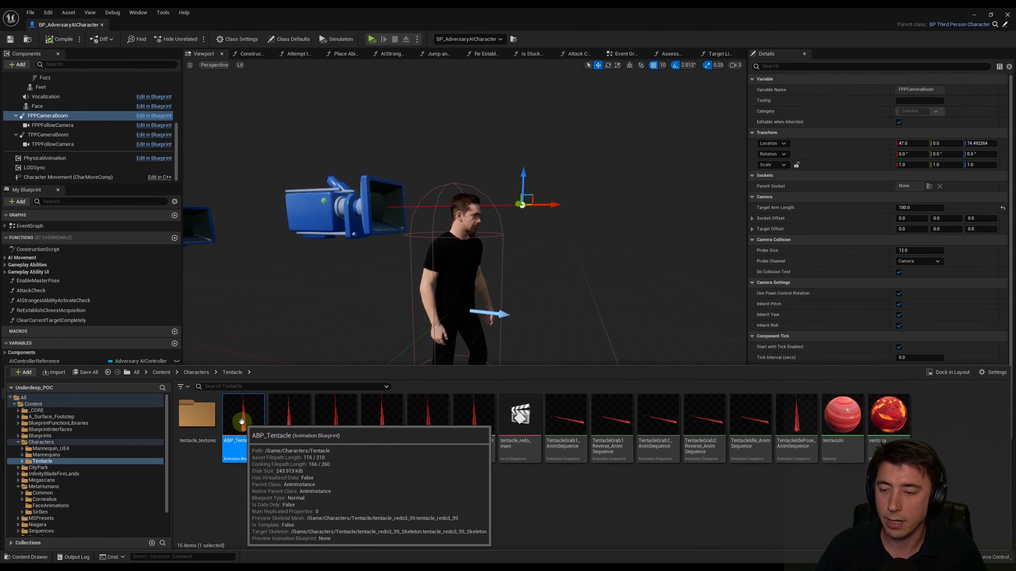
double_click(241, 422)
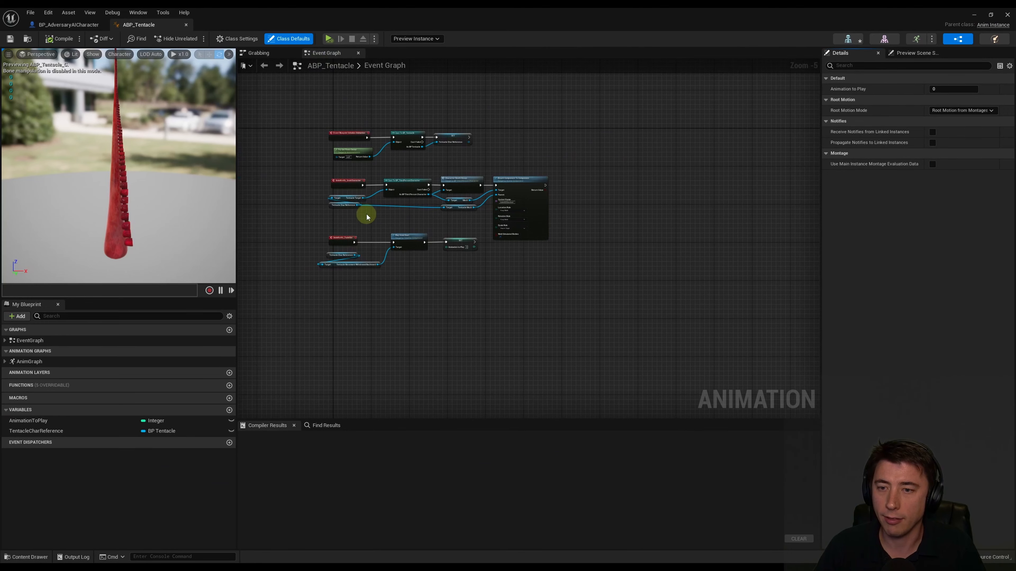
scroll(366, 216, up, 3)
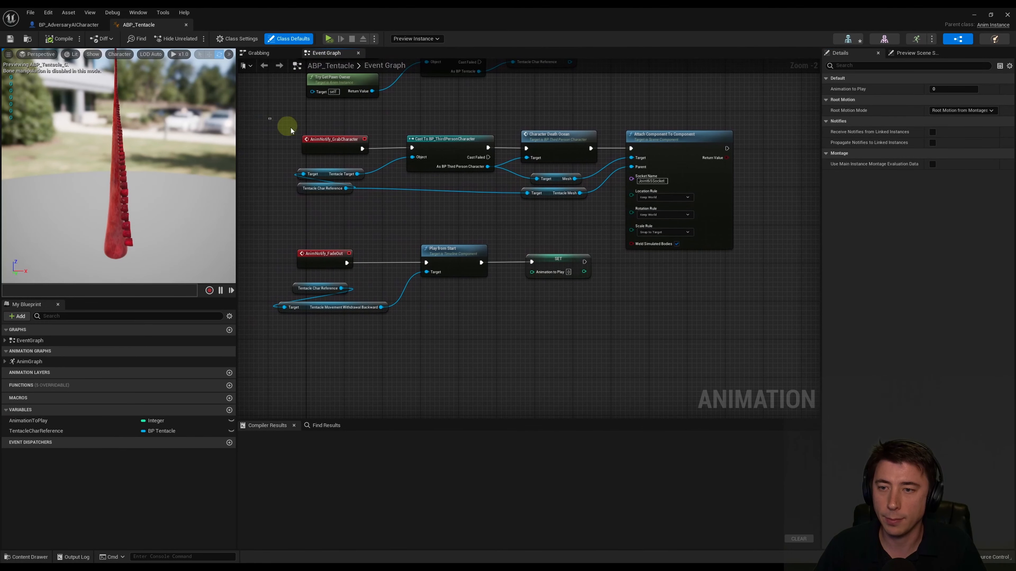
drag(290, 131, 773, 374)
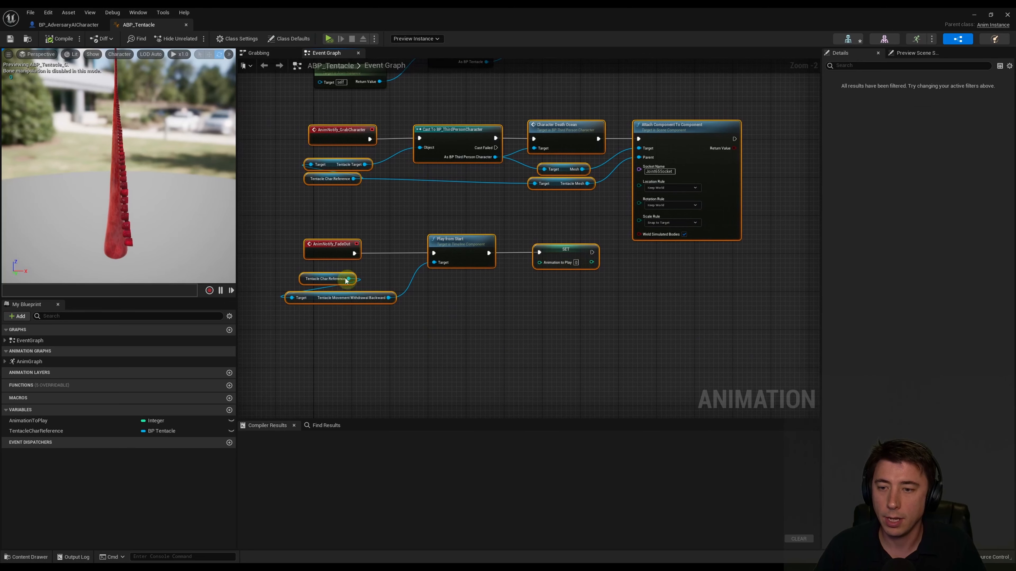
scroll(436, 323, down, 3)
drag(394, 235, 397, 324)
scroll(379, 241, up, 3)
Step: Add the AnimNotify_TargetAwareness event in the free space between the initialization and GrabCharacter nodes
right_click(379, 244)
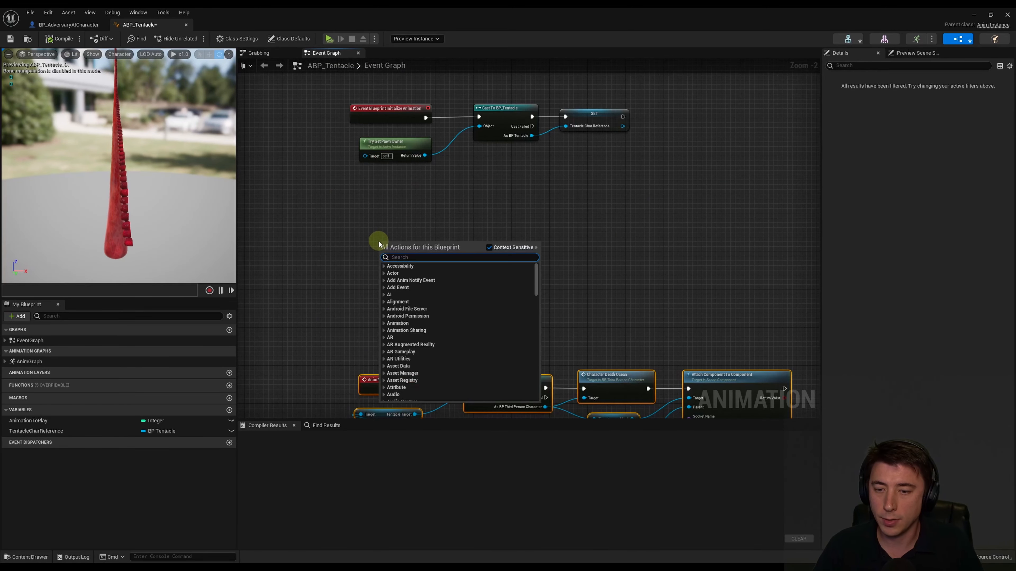
text(TargetAware)
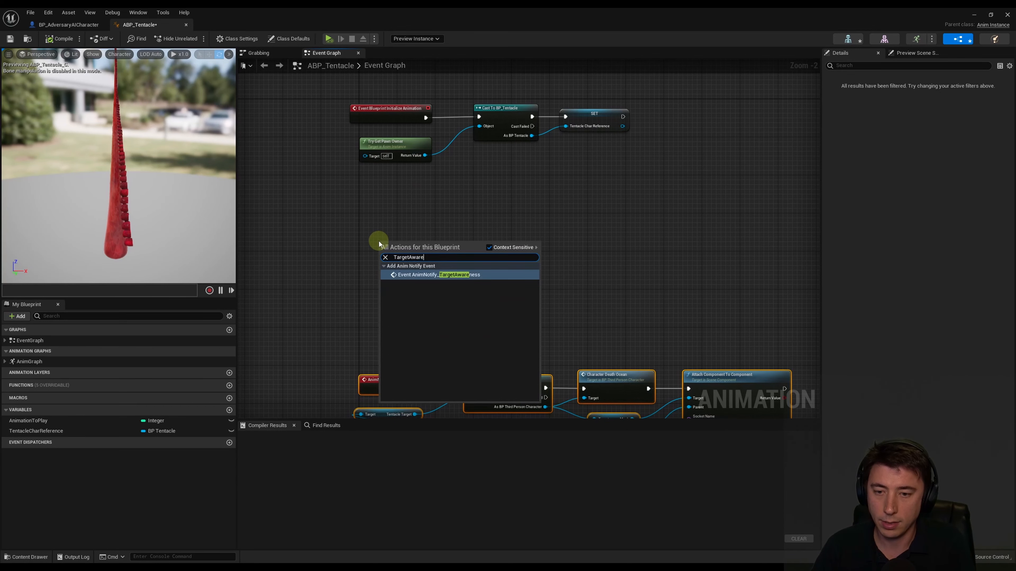
key(Return)
scroll(400, 224, up, 2)
drag(412, 245, 372, 240)
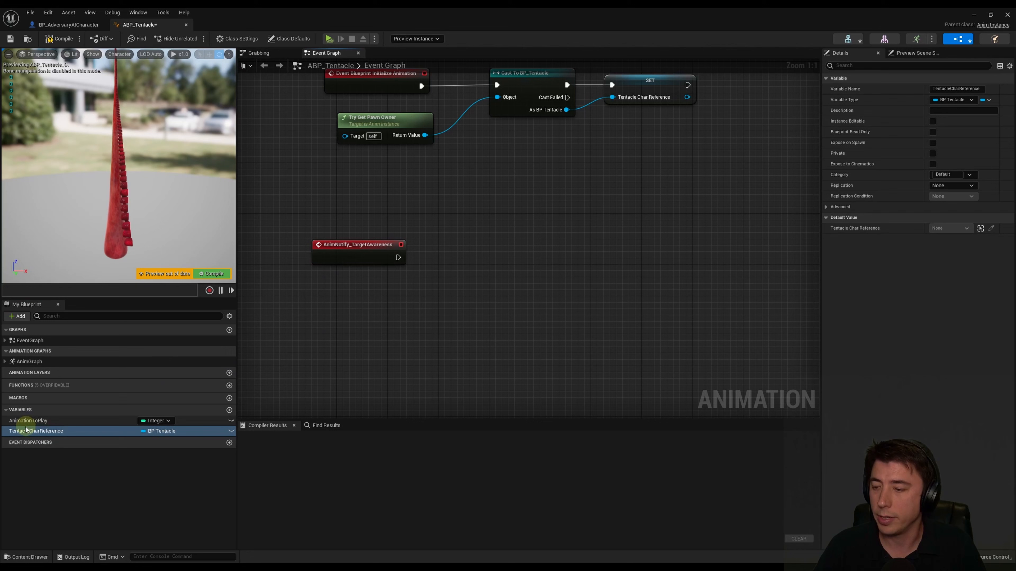
Step: Place a TentacleCharReference getter below the TargetAwareness event and get Tentacle Target from it
drag(32, 431, 321, 307)
click(352, 324)
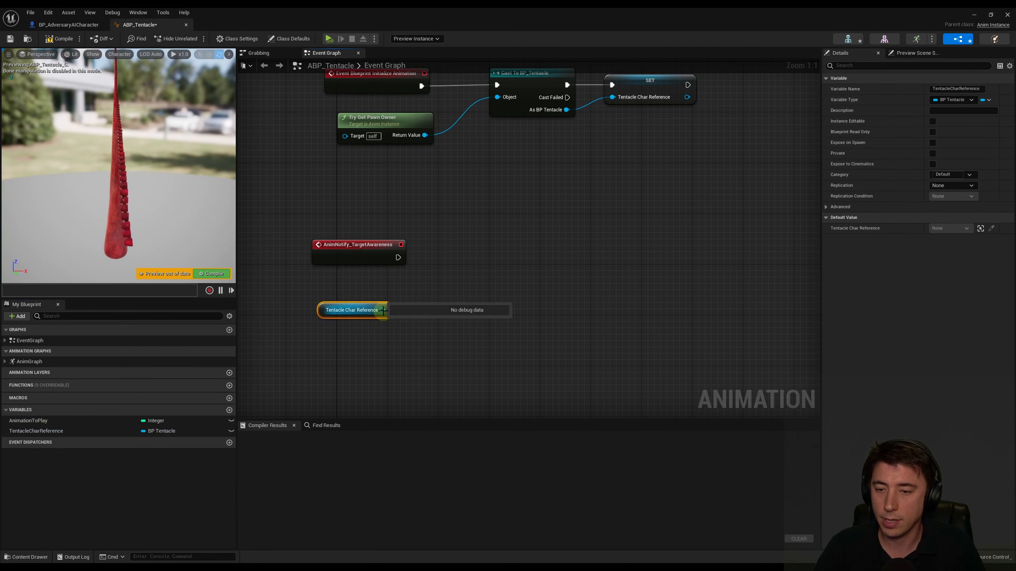
drag(382, 311, 332, 289)
text(ten)
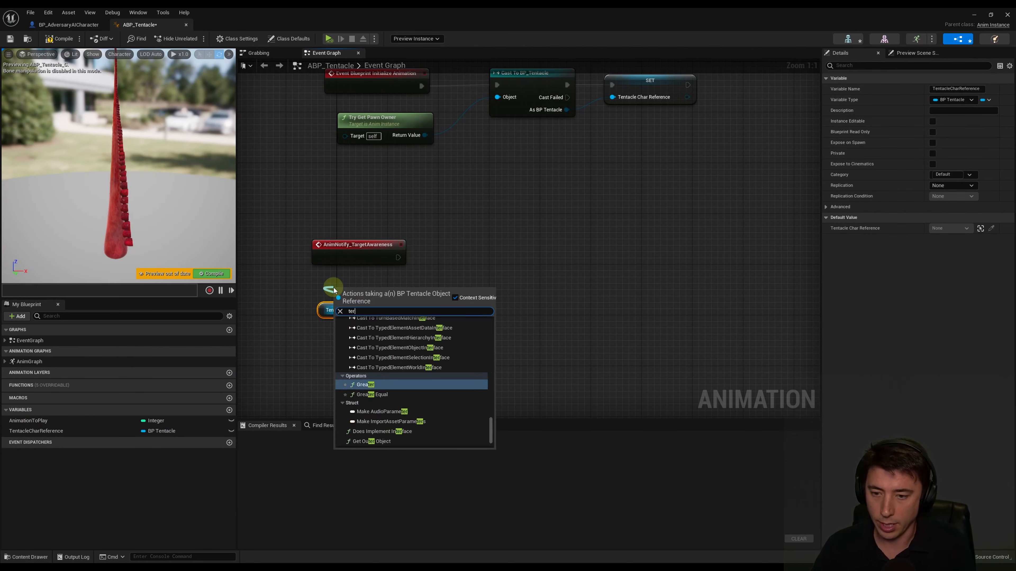
text(tacletarg)
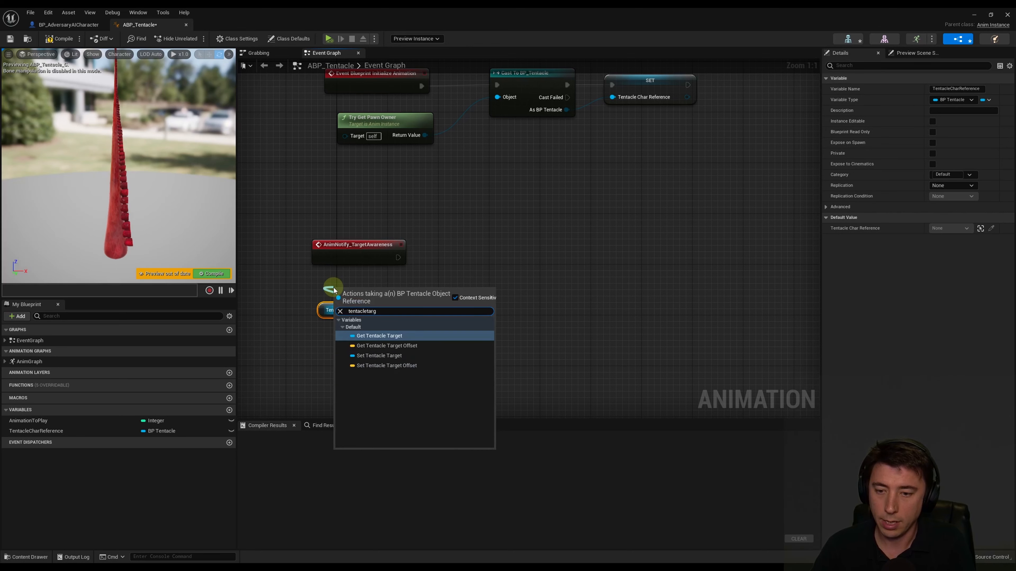
key(Return)
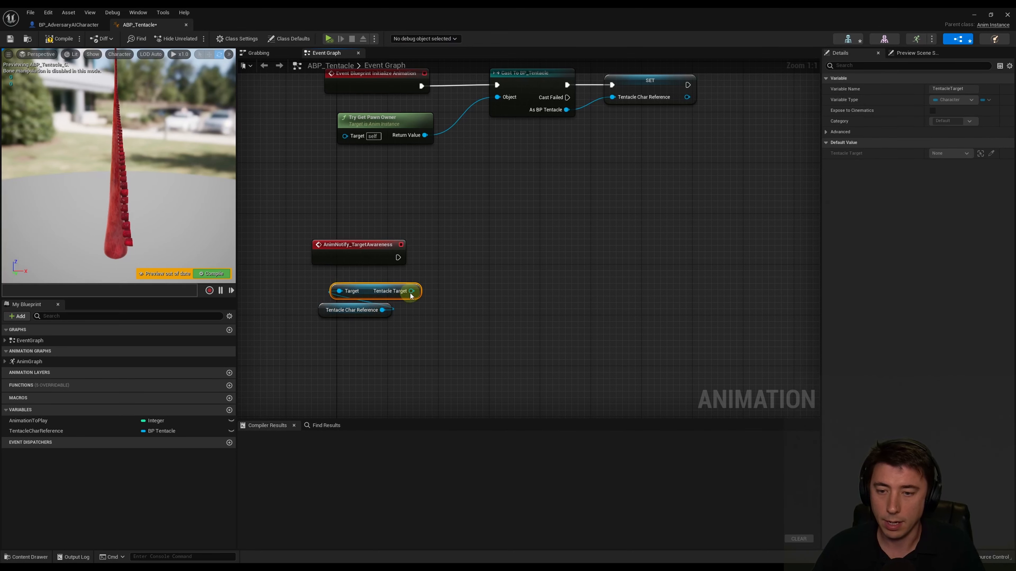
Step: Cast the Tentacle Target to BP_ThirdPersonCharacter and run the cast from the AnimNotify_TargetAwareness event
drag(411, 291, 454, 250)
text(cast to)
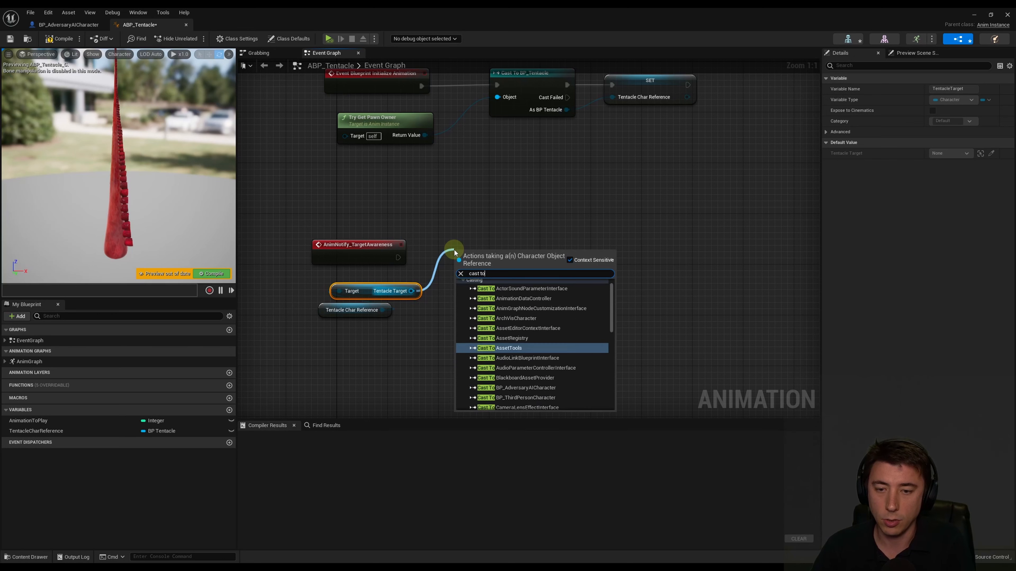
text( BP_)
key(Return)
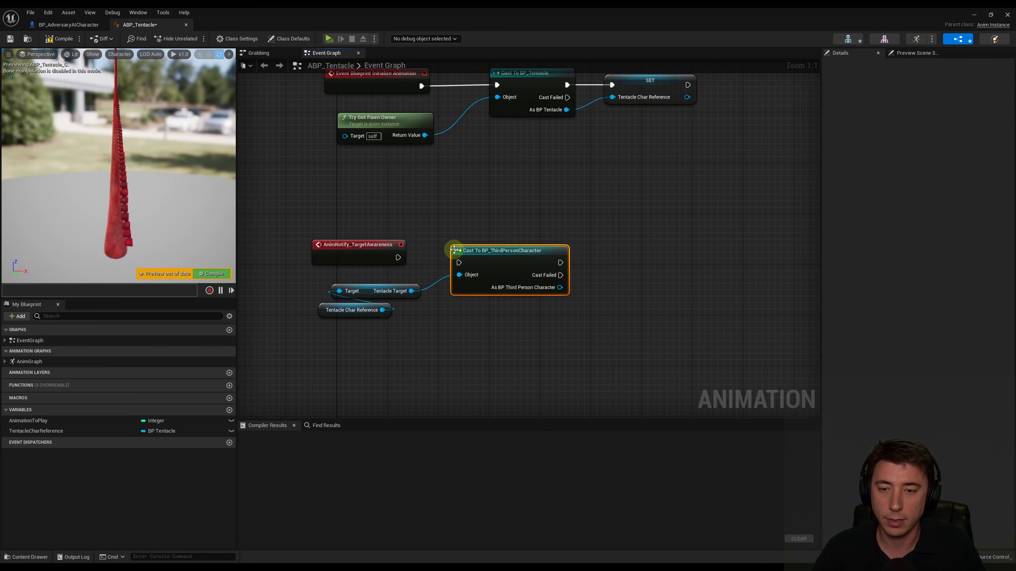
drag(398, 258, 459, 258)
drag(459, 257, 459, 259)
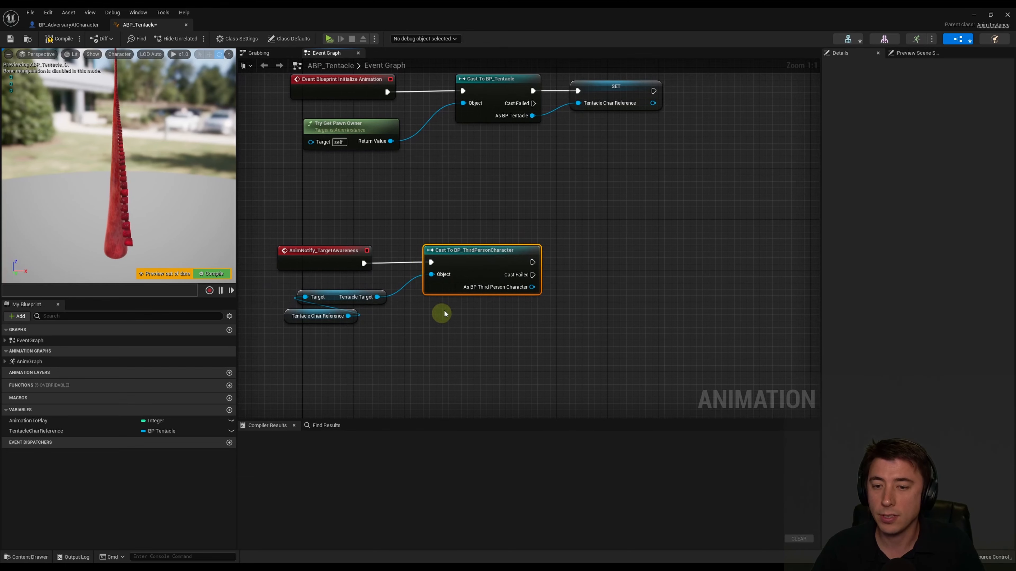
Step: Get the Face Anim BPRef variable from the BP_ThirdPersonCharacter cast result and place it below the cast
right_drag(444, 311, 405, 301)
click(381, 274)
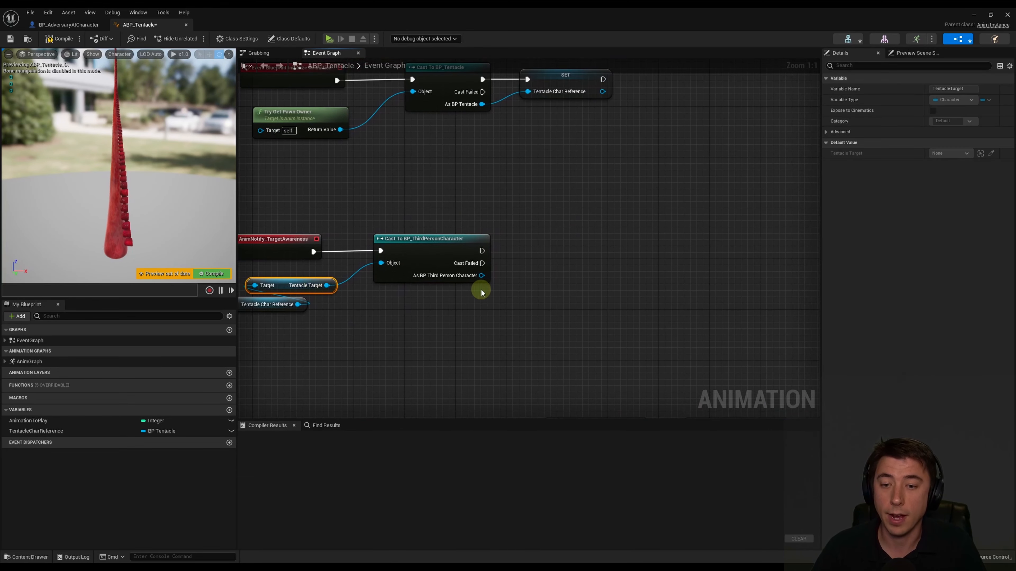
drag(482, 275, 427, 304)
text(face anim)
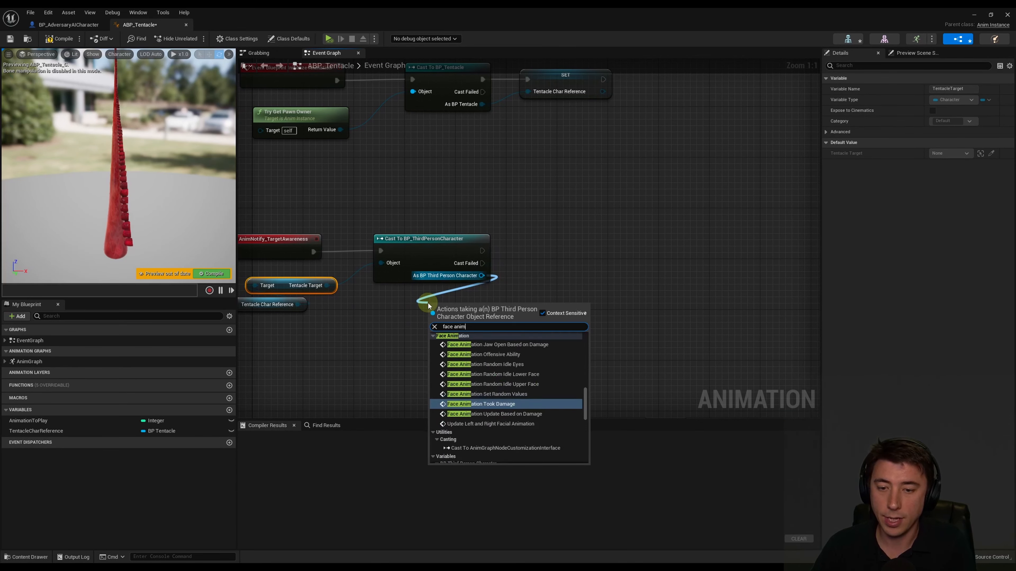
scroll(494, 373, down, 10)
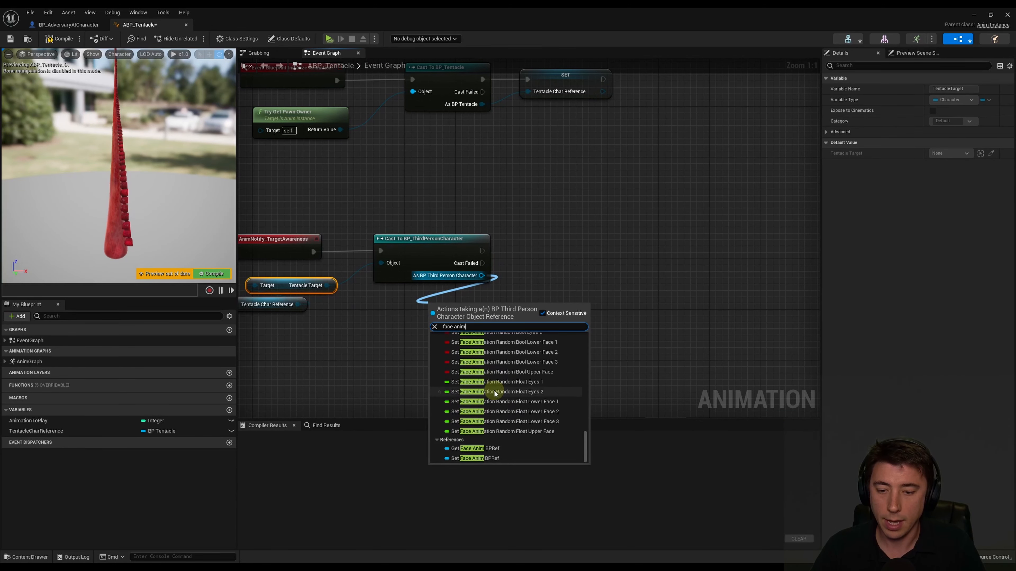
click(476, 449)
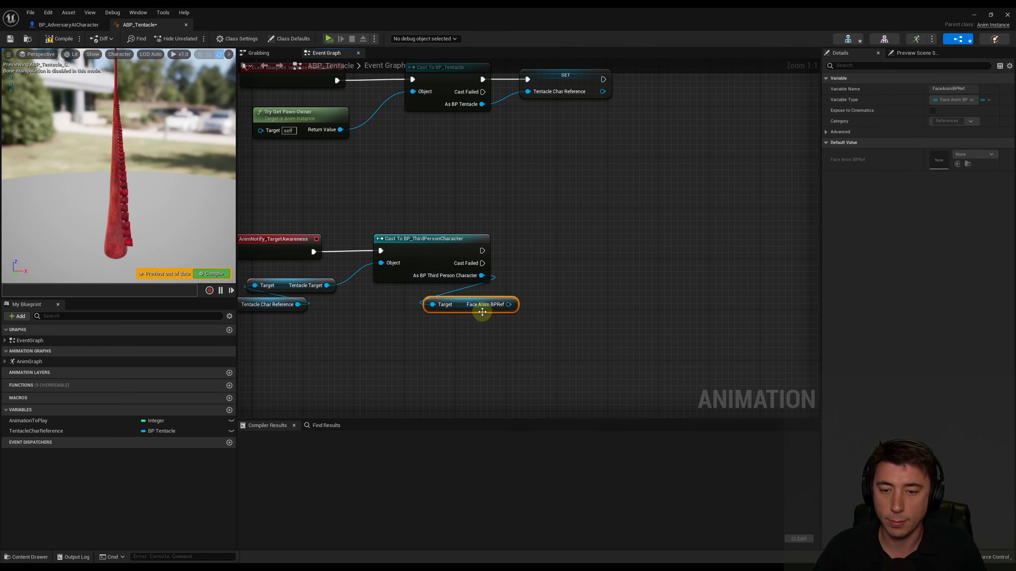
Step: Call Montage Play on Face Anim BPRef after the successful cast, with TentacleGrabFaceAnimation1_Montage as the montage
drag(482, 312, 581, 239)
click(508, 302)
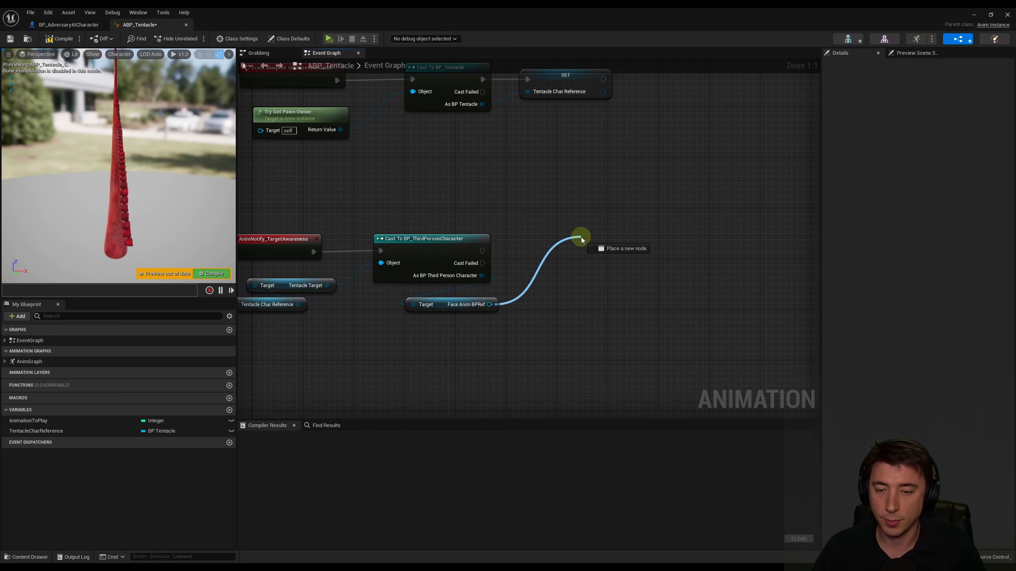
text(montage play)
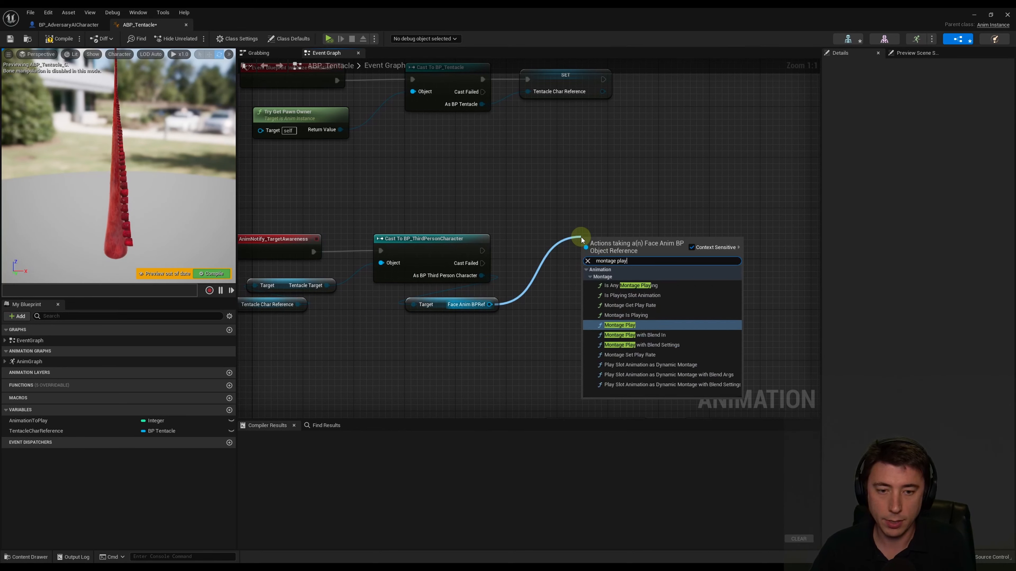
click(624, 325)
drag(482, 251, 582, 256)
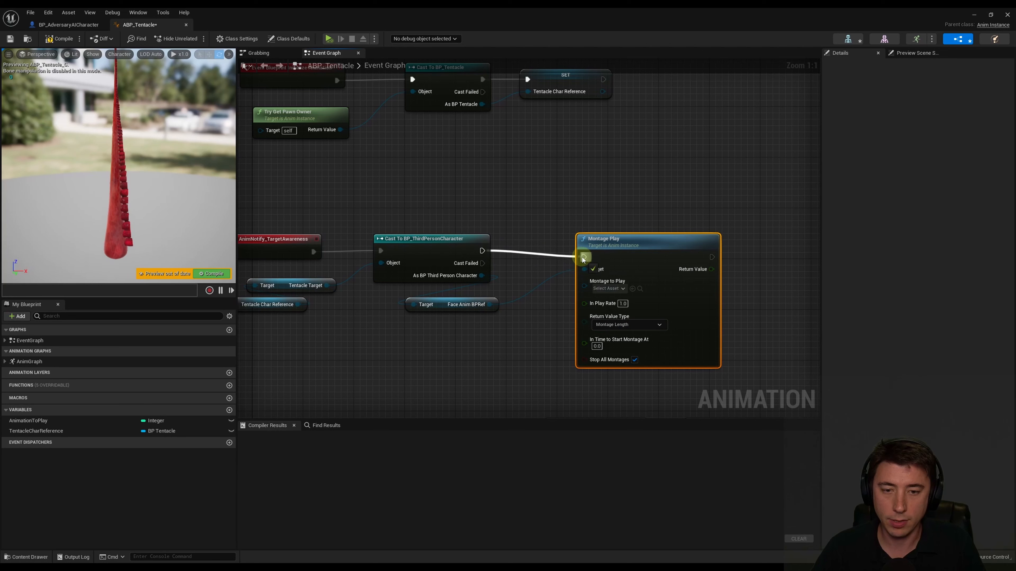
click(602, 283)
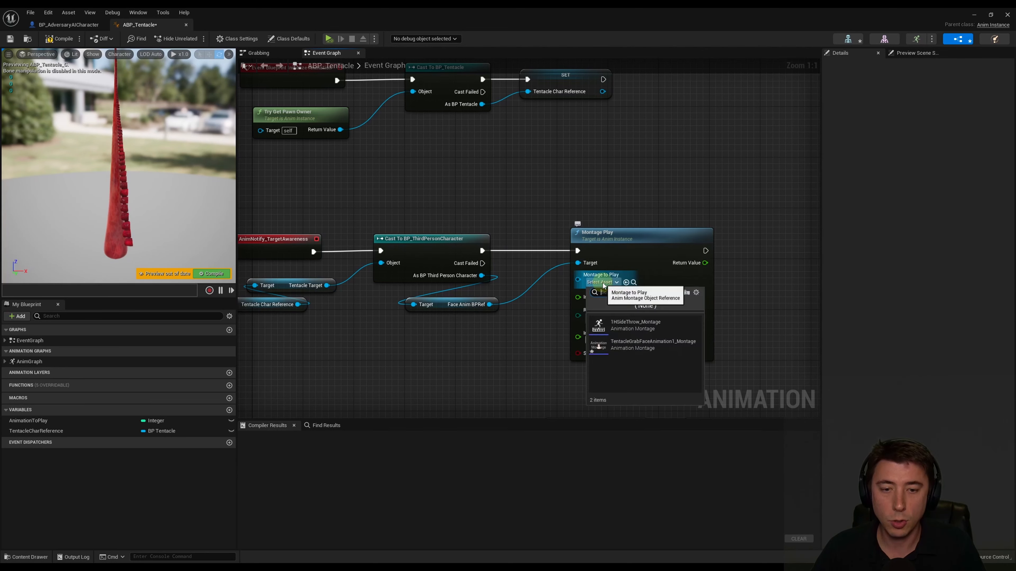
click(634, 345)
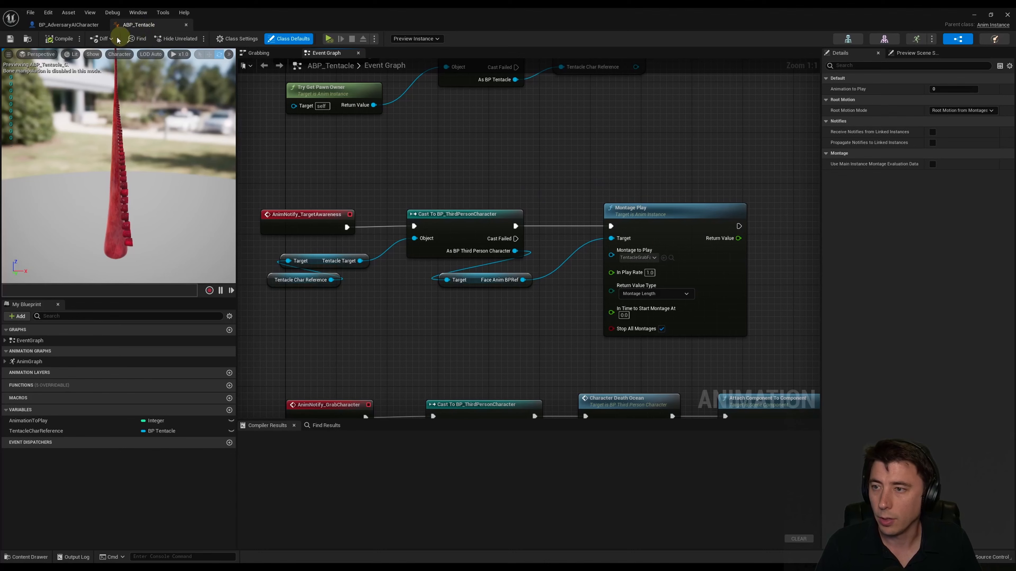
Step: Compile ABP_Tentacle and close both it and the BP_AdversaryAICharacter blueprint
click(58, 39)
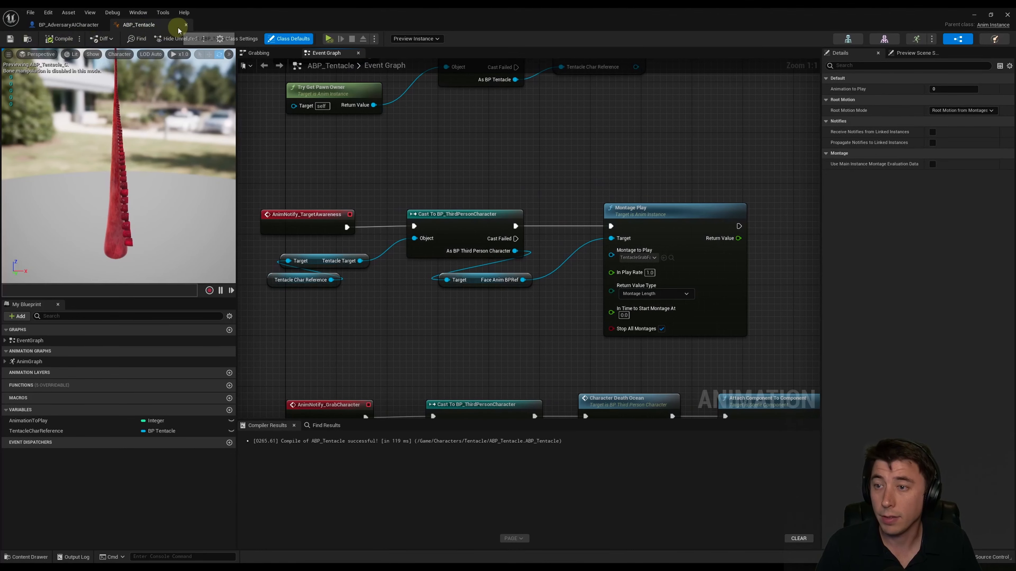
click(186, 25)
click(103, 26)
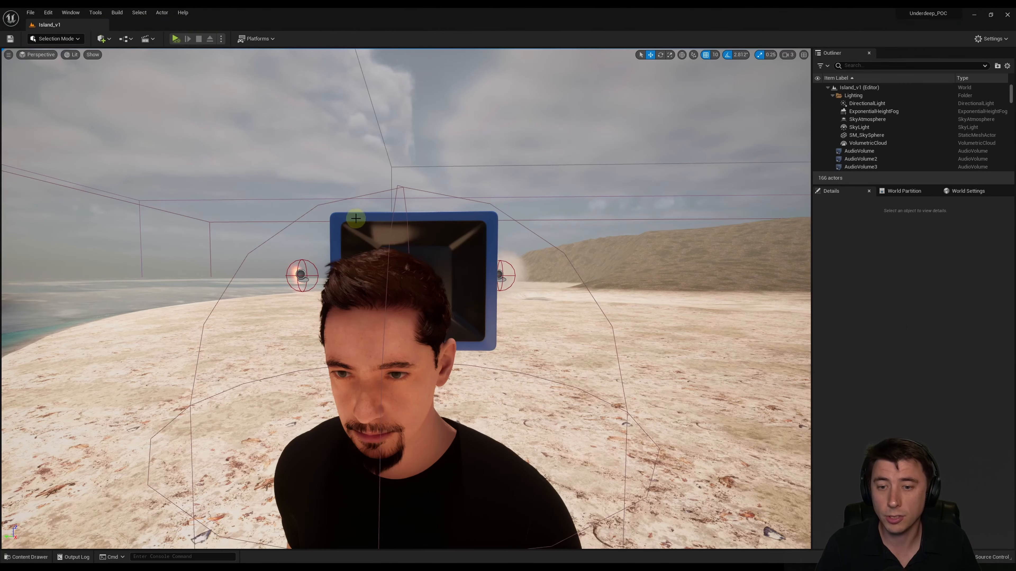
Step: Raise the viewport camera speed and move BP_AdversaryAICharacter from its beach position along the shoreline
click(788, 55)
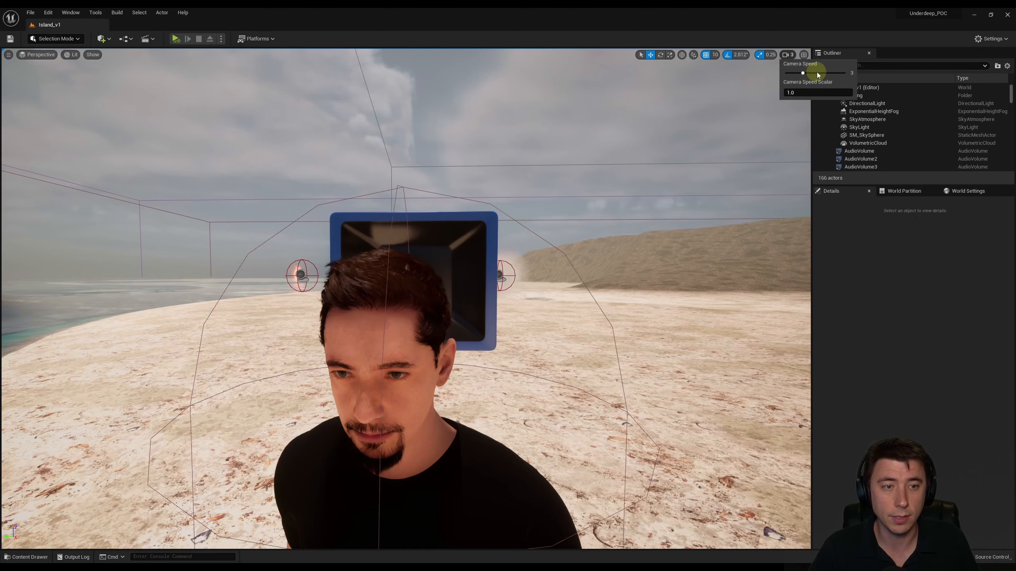
key(w)
right_drag(494, 176, 560, 256)
key(s)
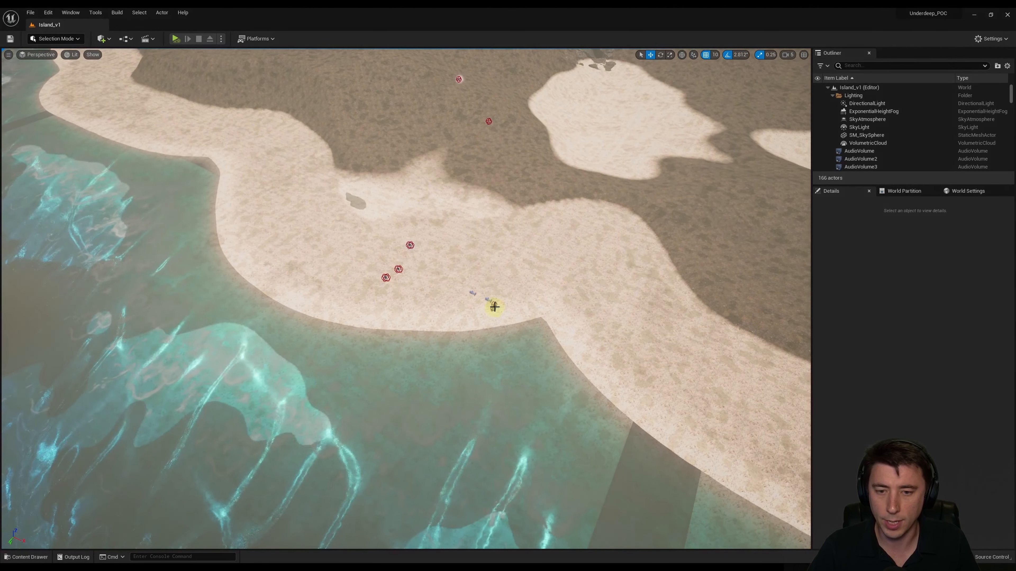
click(496, 307)
key(s)
key(a)
right_drag(446, 216, 455, 219)
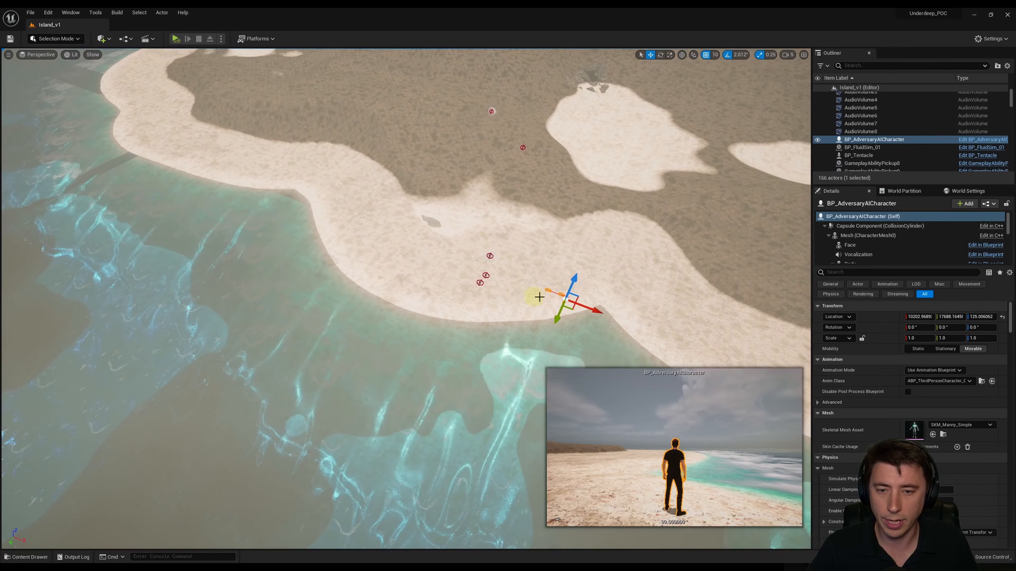
drag(590, 309, 289, 248)
drag(204, 220, 186, 216)
Step: Move BP_AdversaryAICharacter farther along the shore into the shallow water, to about X -1167, Y 18468
right_drag(276, 146, 187, 158)
key(d)
key(s)
drag(418, 97, 398, 85)
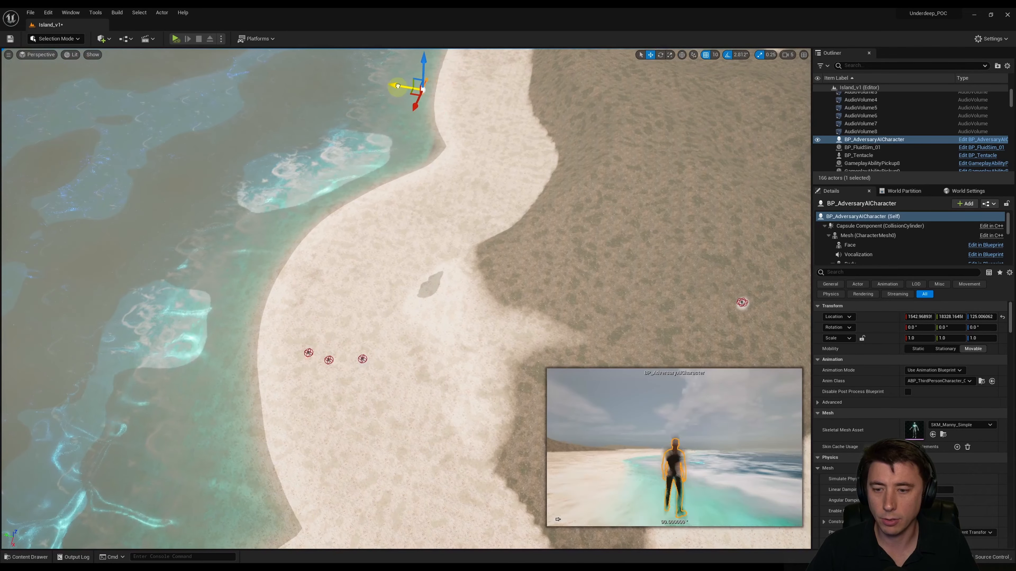
key(d)
right_drag(370, 194, 326, 194)
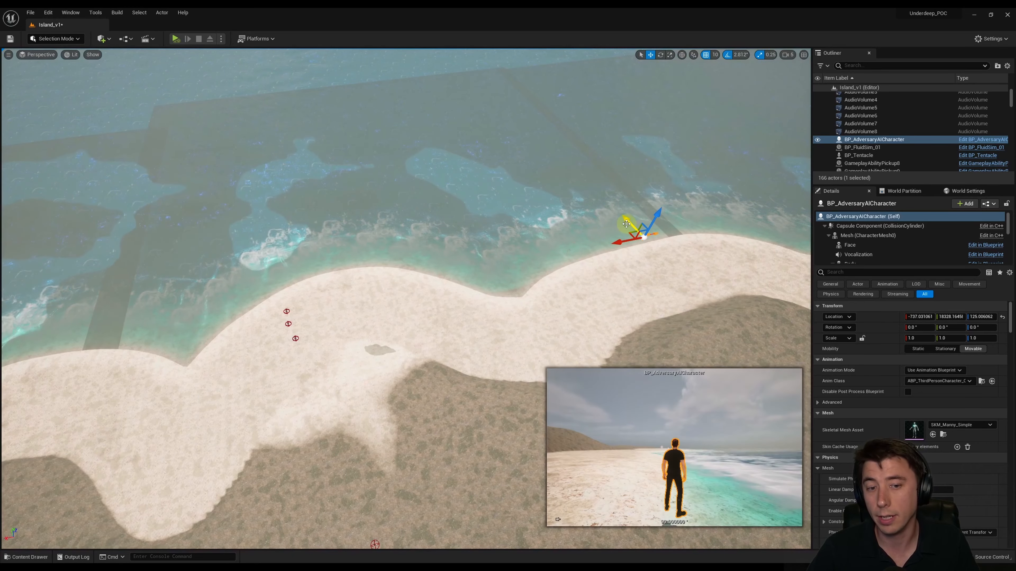
drag(629, 236, 627, 236)
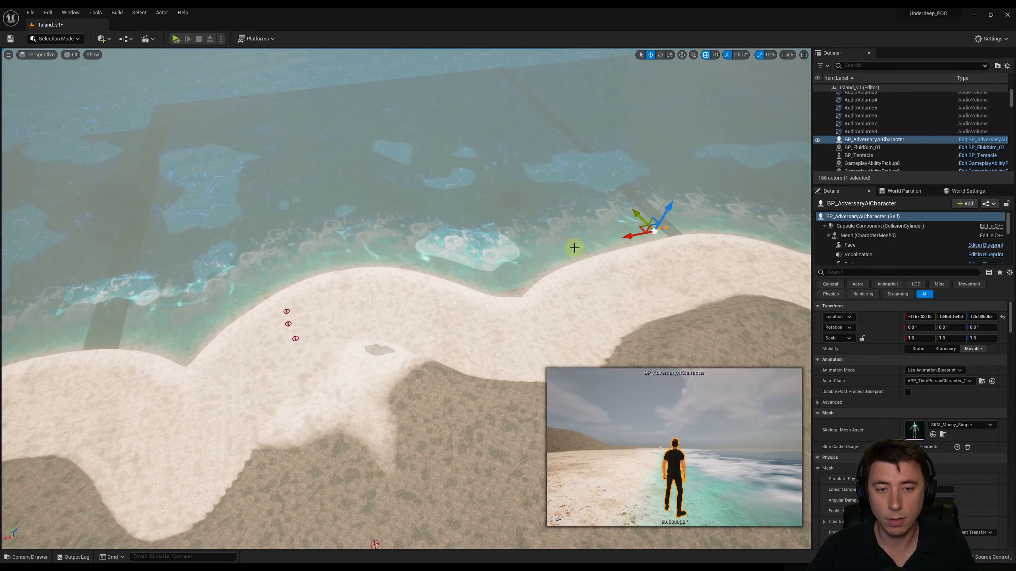
Step: Simulate the game with a slower camera near the character in the water to check the tentacle grab, and stop the simulation
key(w)
right_drag(616, 234, 686, 185)
key(w)
key(s)
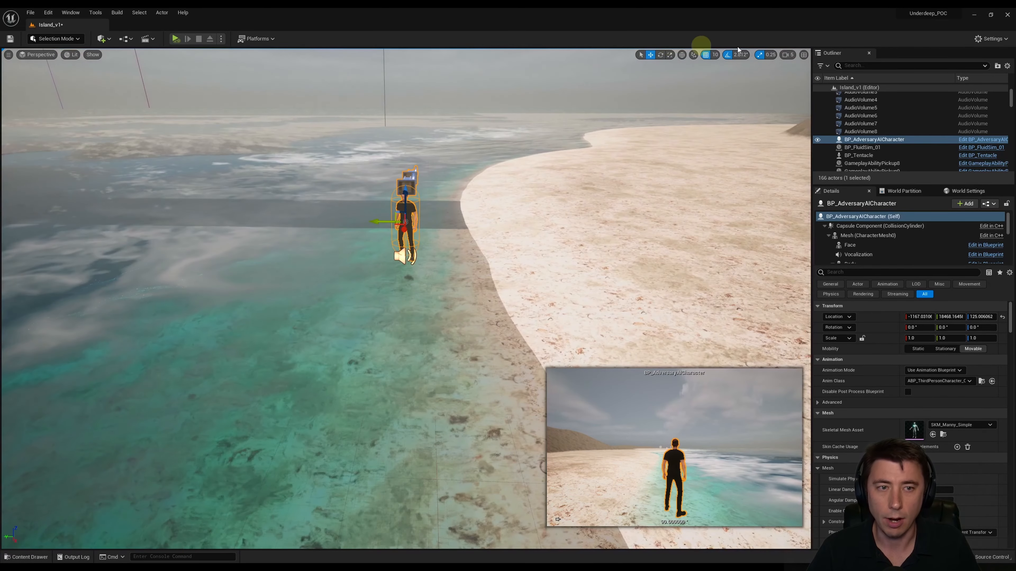
click(788, 54)
right_drag(431, 268, 442, 233)
key(w)
key(s)
click(175, 39)
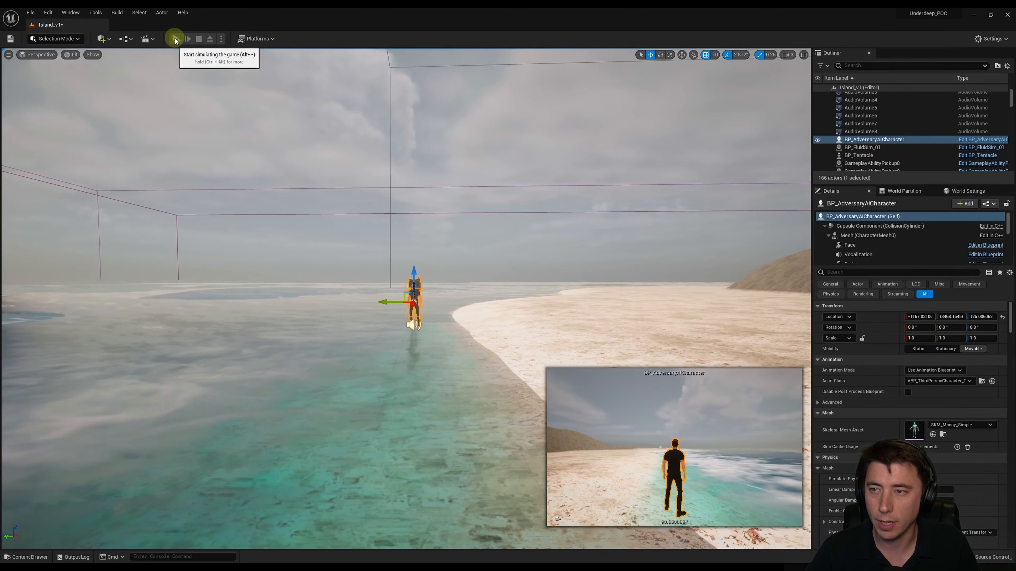
right_drag(530, 260, 526, 256)
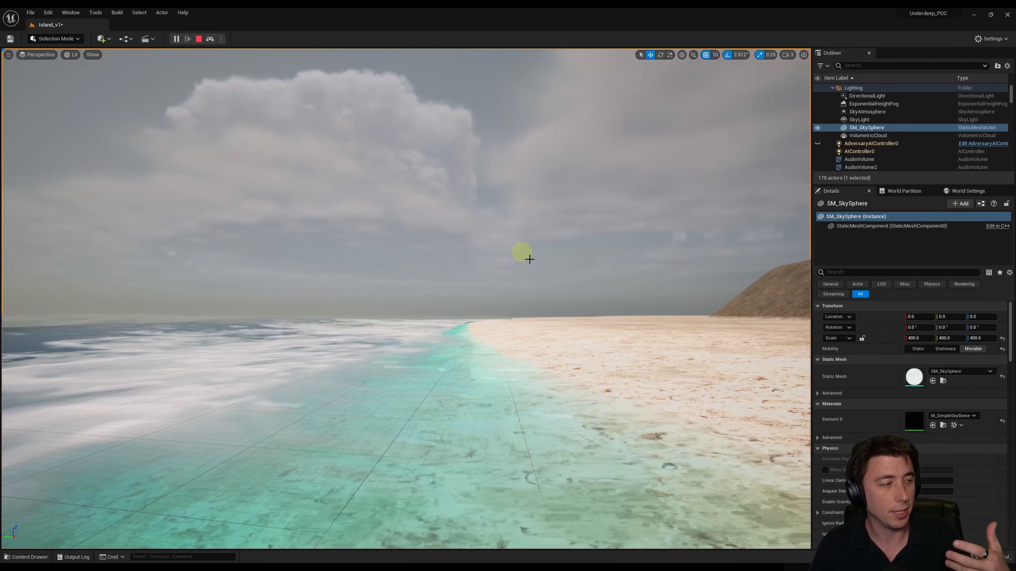
key(Escape)
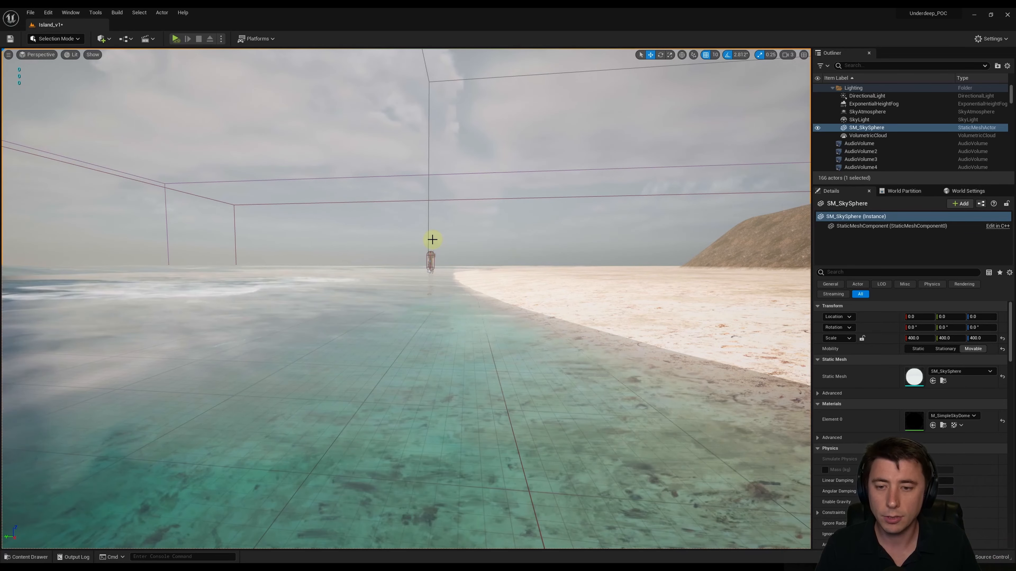
Step: Open the Manny animations folder under Content > Characters > Mannequins > Animations
click(28, 557)
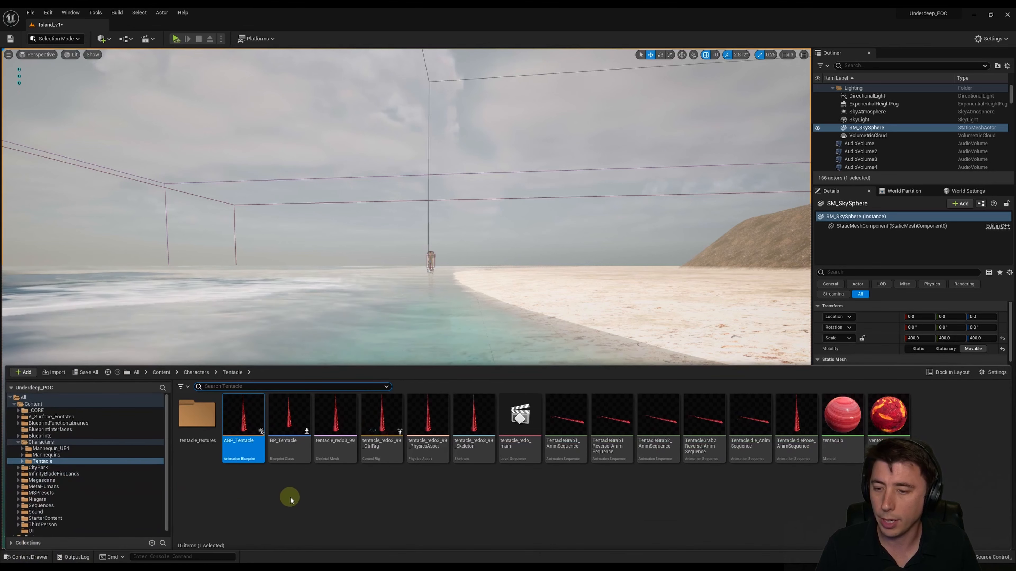
click(161, 372)
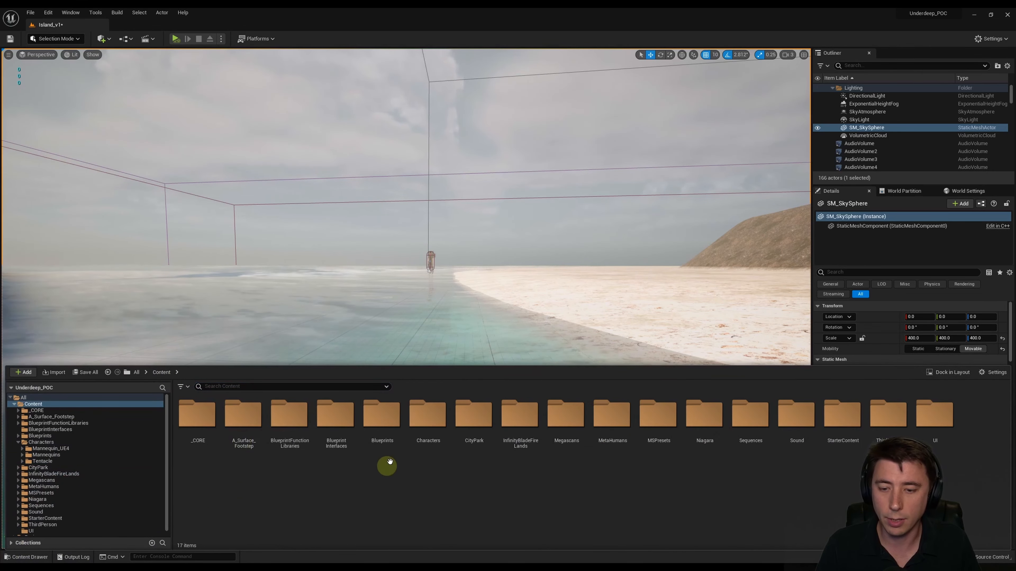
double_click(418, 424)
click(246, 423)
double_click(246, 423)
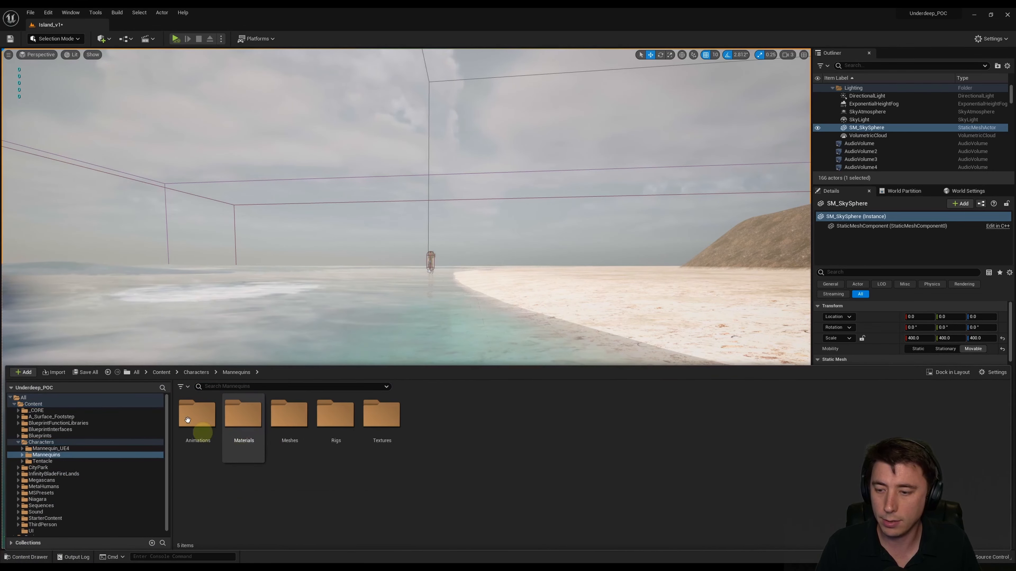
double_click(199, 425)
click(199, 427)
double_click(200, 427)
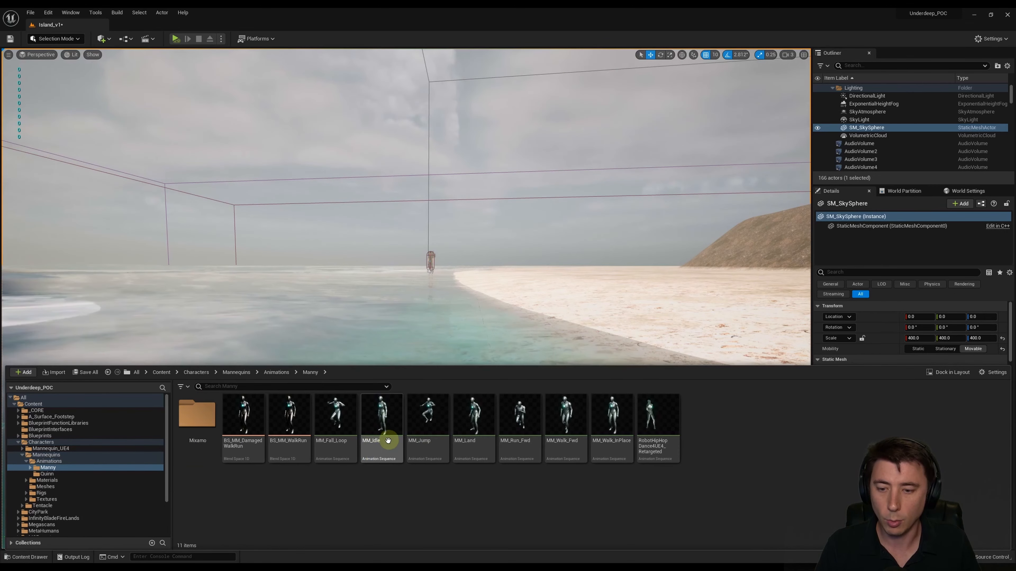
Step: Duplicate the MM_Idle animation sequence as MM_Idle_LookRightThenLeft
right_click(393, 424)
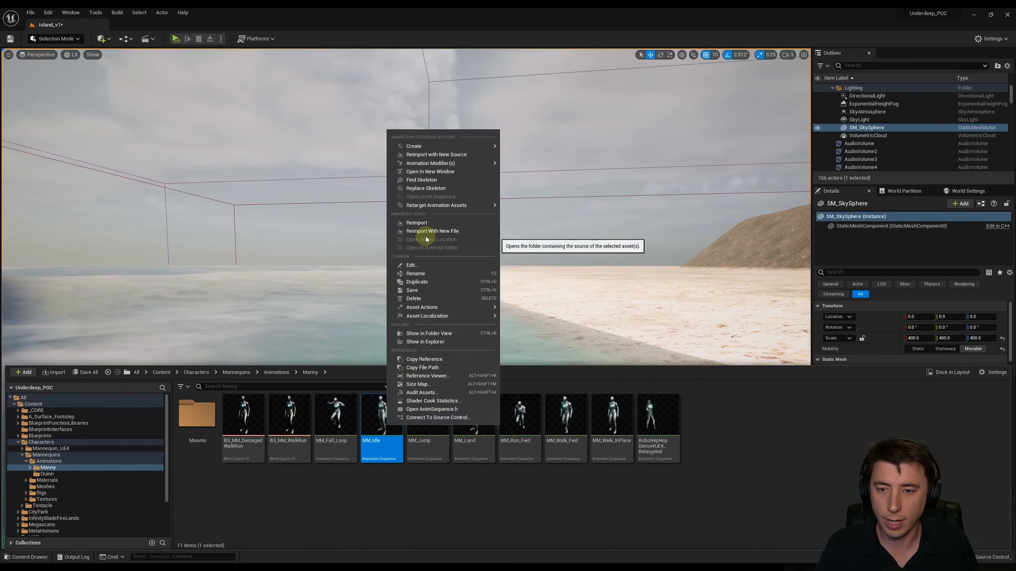
click(416, 282)
key(Right)
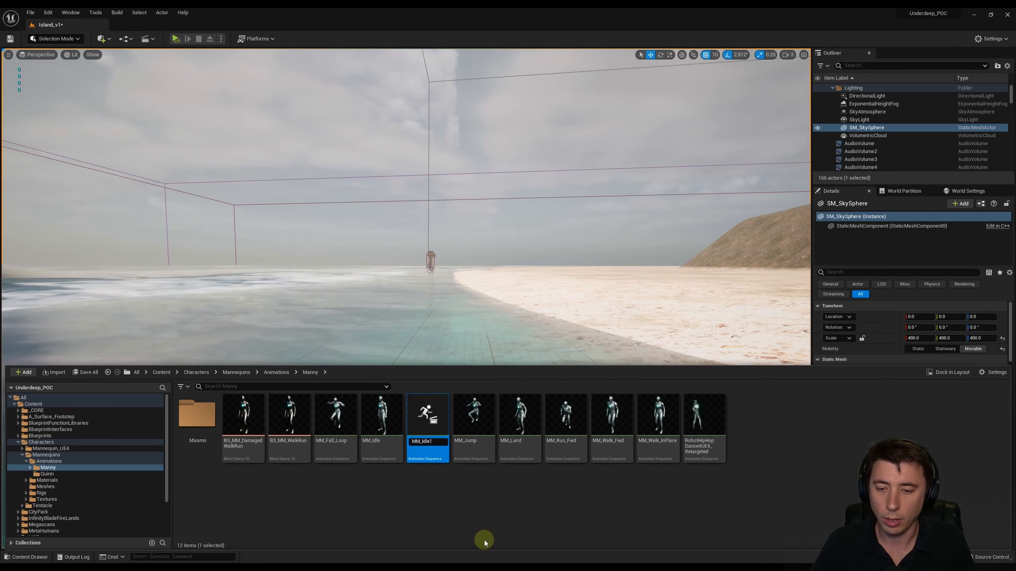
key(BackSpace)
text(_L)
key(BackSpace)
text(RightThenLeft)
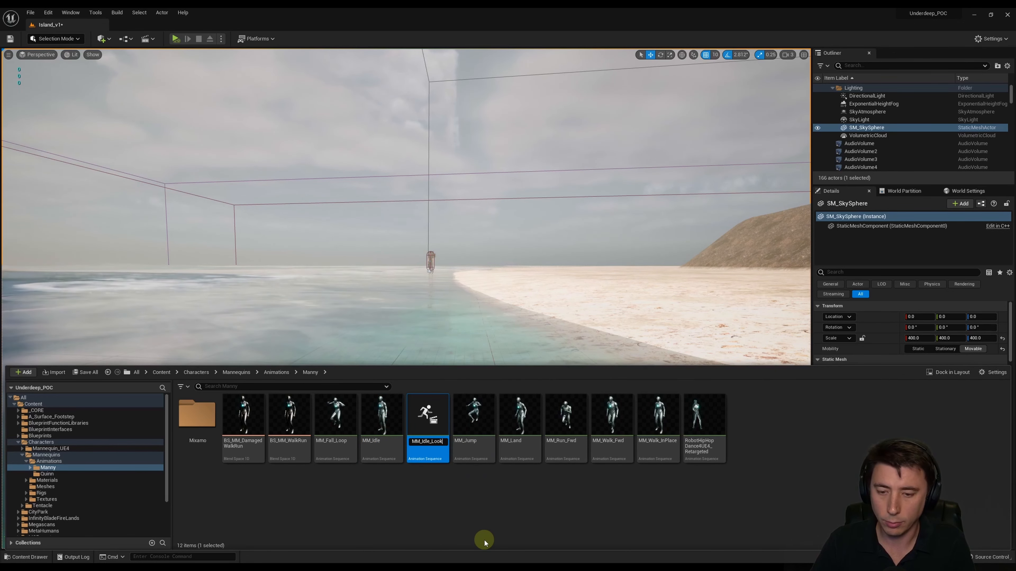
key(Return)
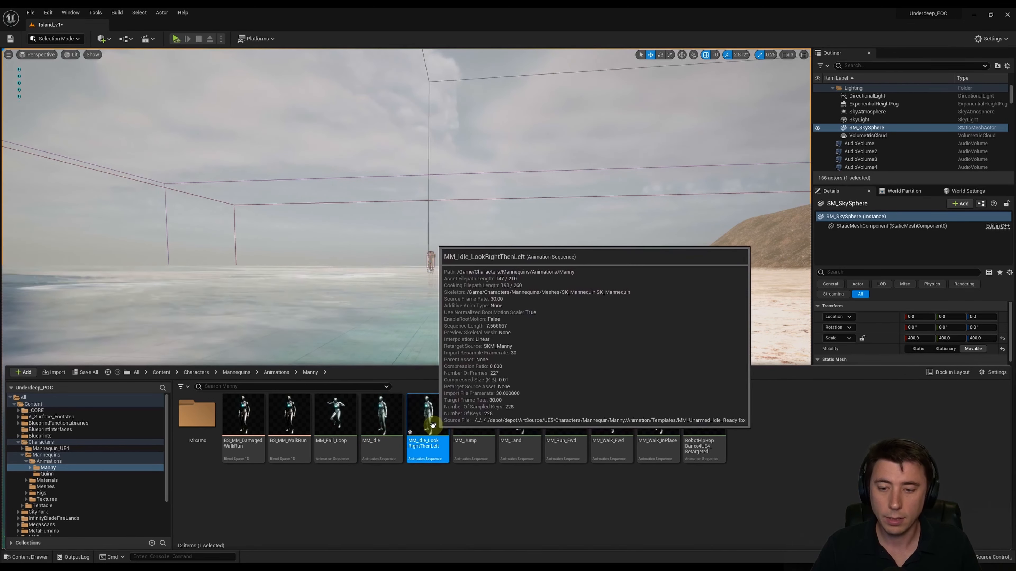
Step: Open the MM_Idle_LookRightThenLeft animation at frame 0 and collapse both clavicle branches of the skeleton to reach the neck and head bones
double_click(428, 418)
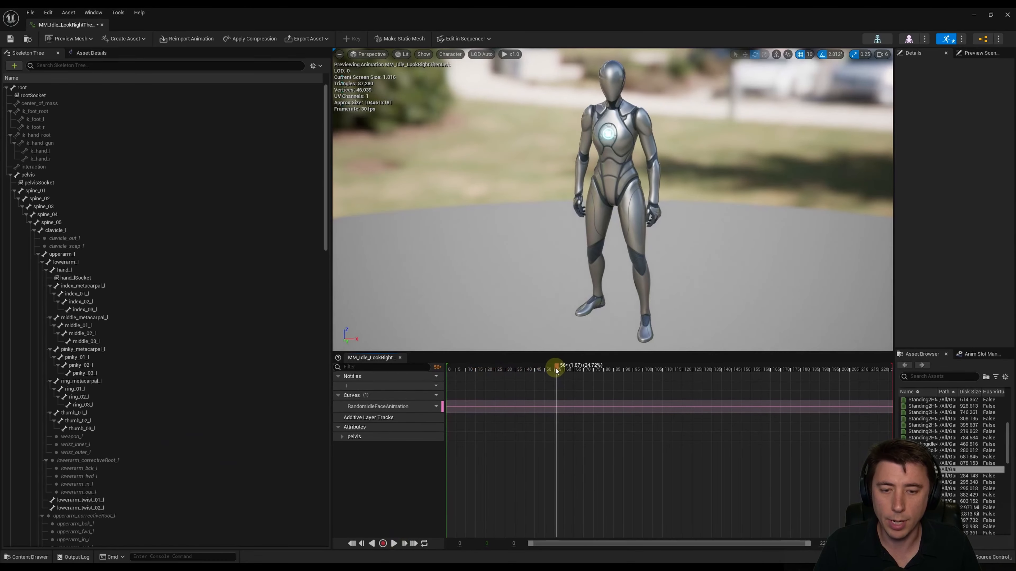
drag(553, 367, 447, 371)
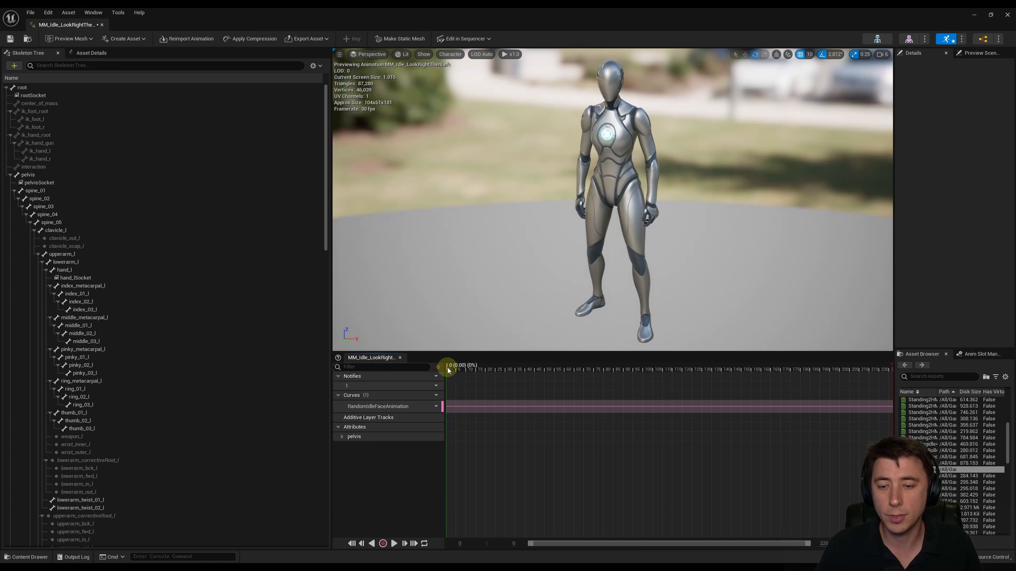
click(34, 230)
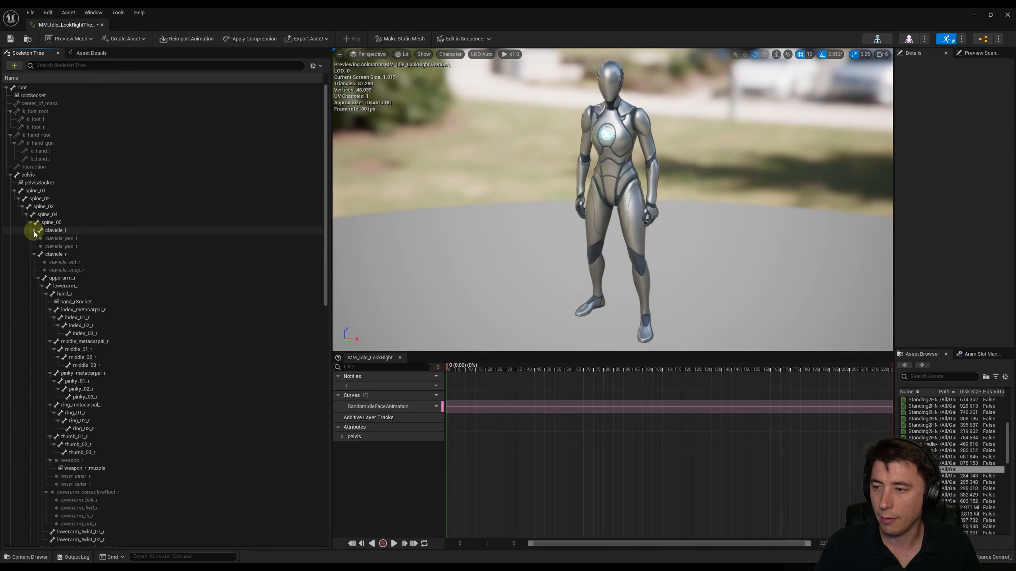
click(35, 255)
click(52, 263)
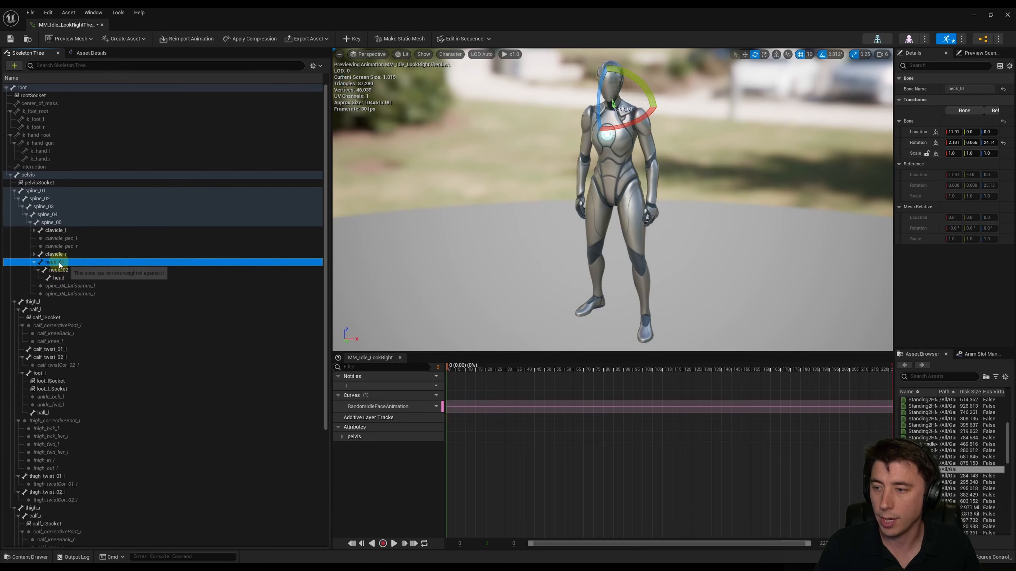
click(64, 278)
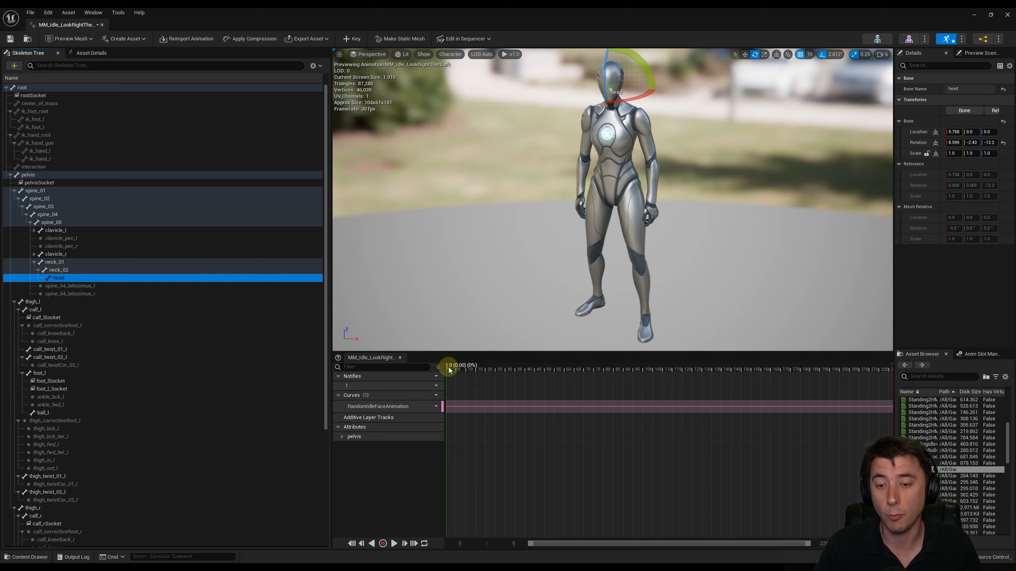
Step: Add additive layer keys for the neck_01, neck_02 and head bones at frame 6 as the starting pose
drag(448, 366, 461, 369)
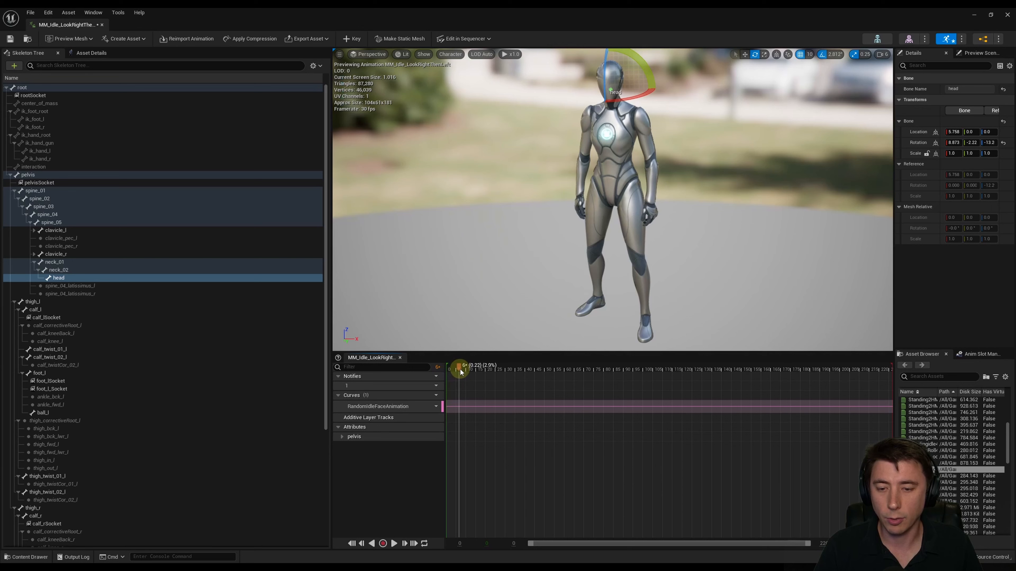
click(68, 262)
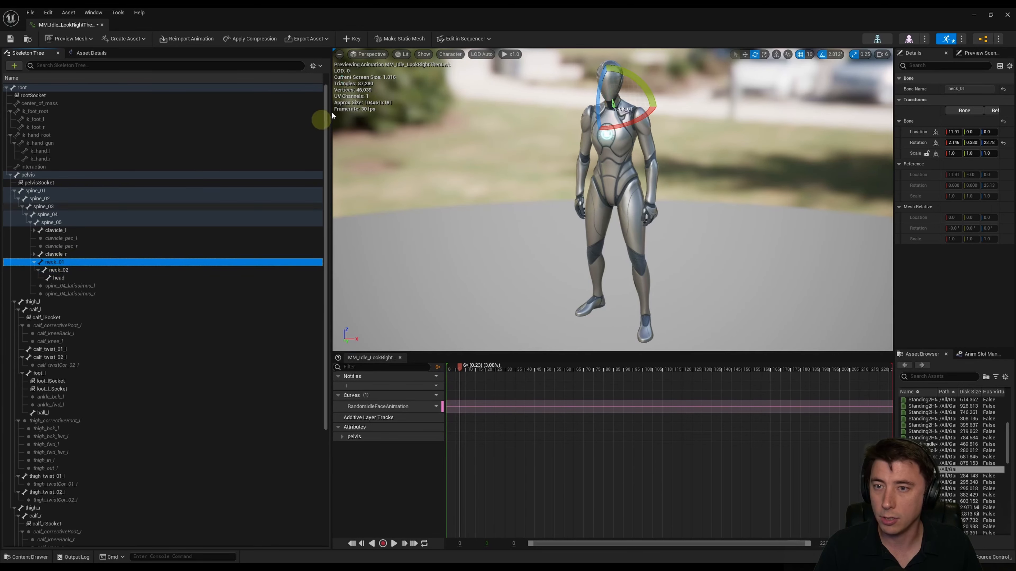
click(354, 40)
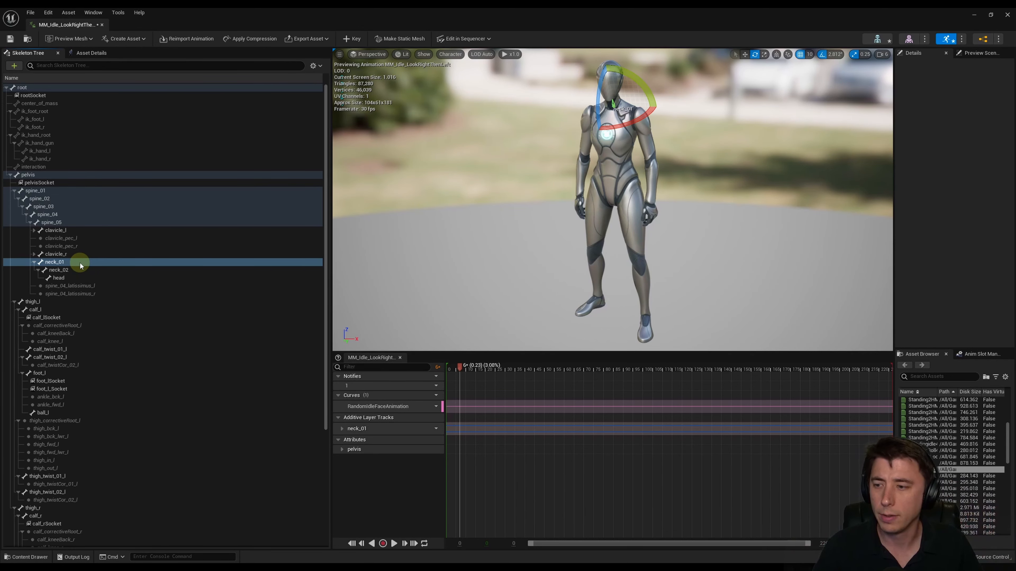
click(68, 269)
click(354, 39)
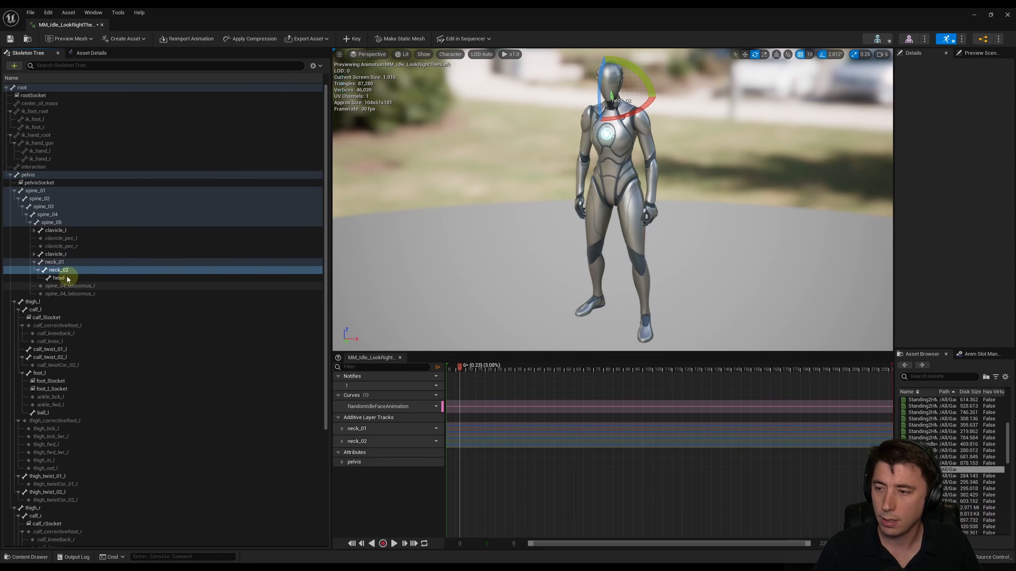
click(67, 278)
click(354, 39)
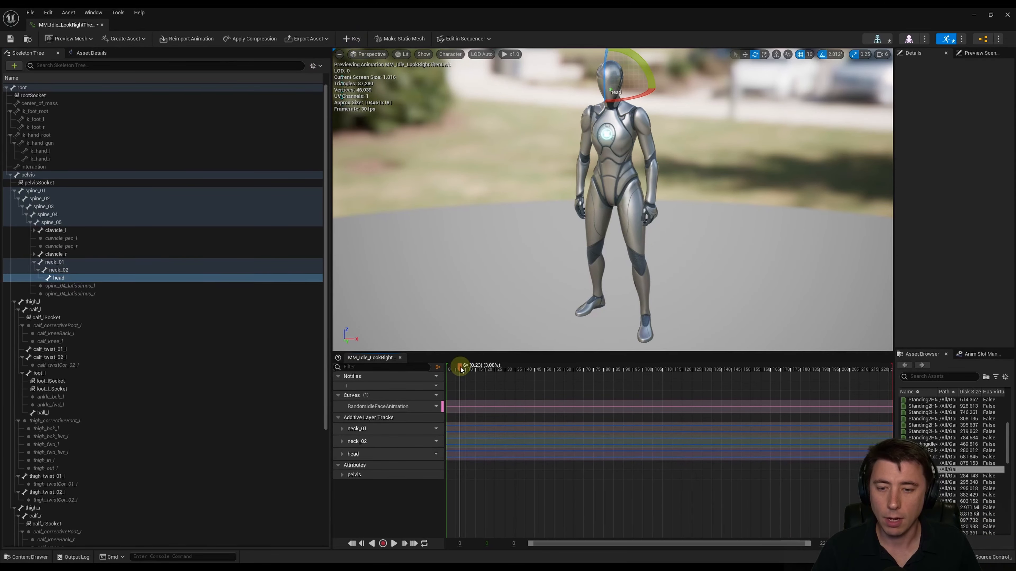
Step: At frame 15, rotate the neck_01 bone toward the character's right to an X rotation of about -26 and key it
drag(464, 367, 477, 372)
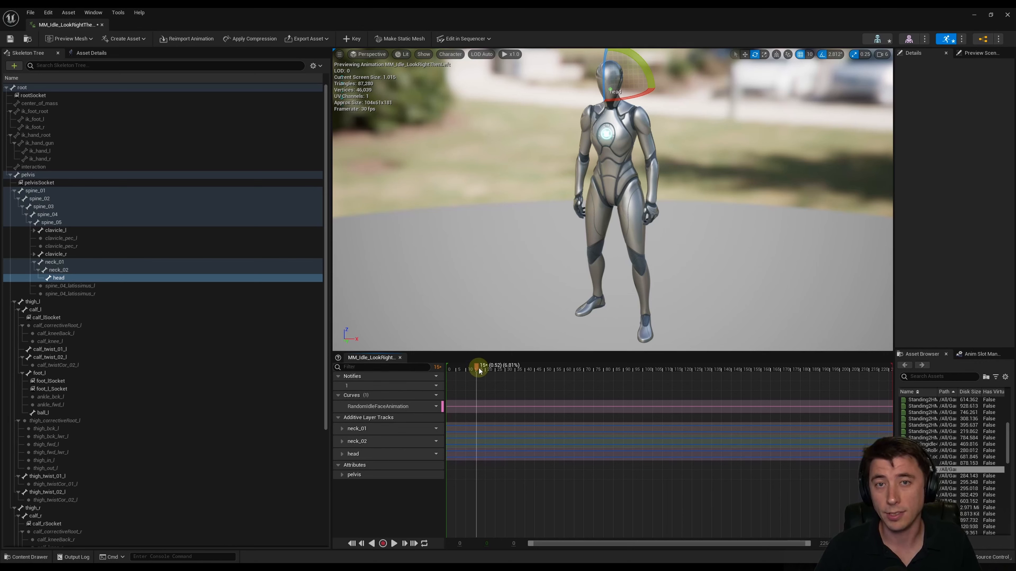
click(56, 261)
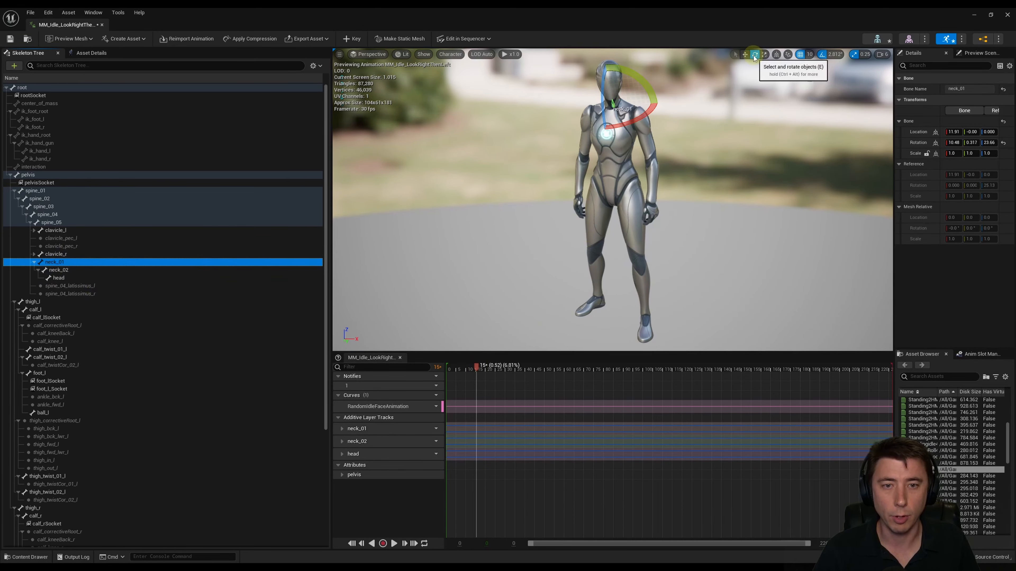
mouse_move(646, 114)
mouse_down()
mouse_move(626, 128)
mouse_move(648, 94)
mouse_up()
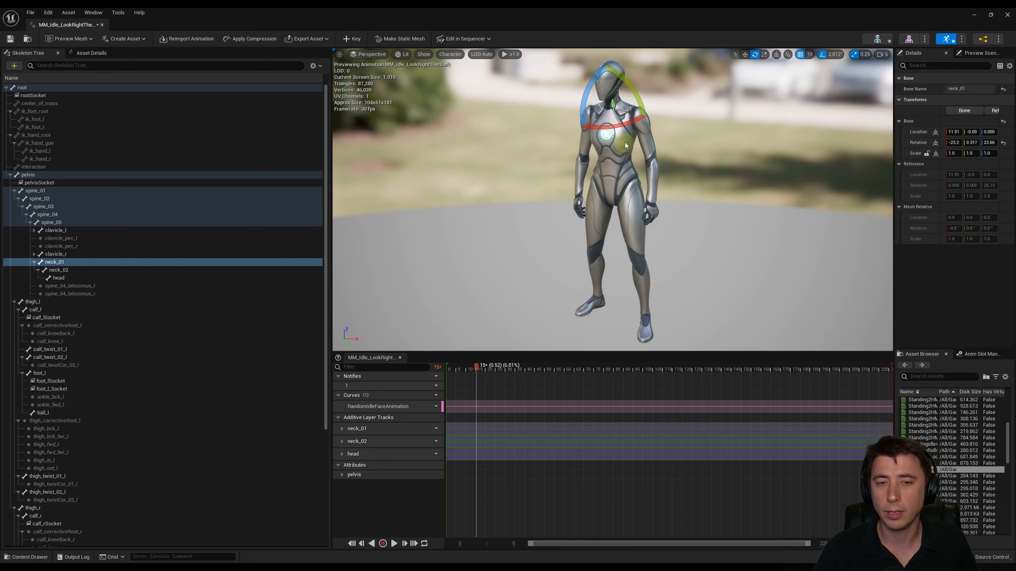
drag(624, 120, 622, 116)
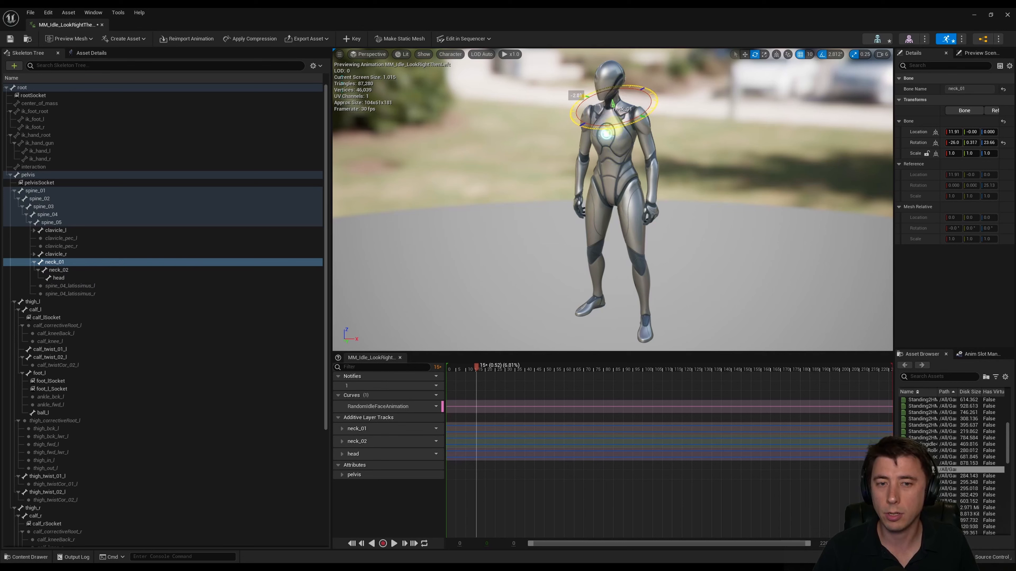
click(352, 38)
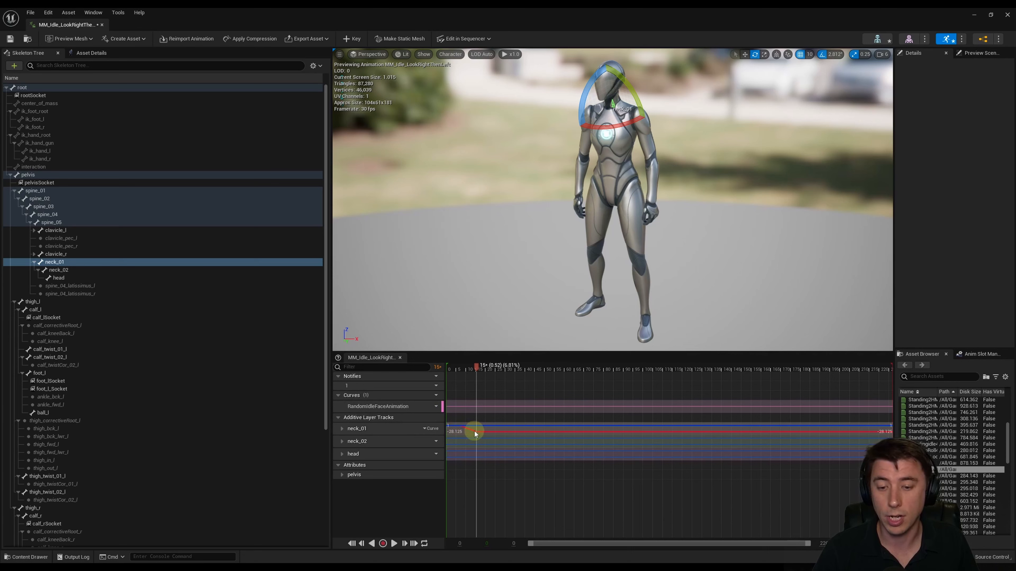
Step: Turn the neck_02 bone toward the character's right to an X rotation of about -12.5 at frame 15 and key it
click(58, 270)
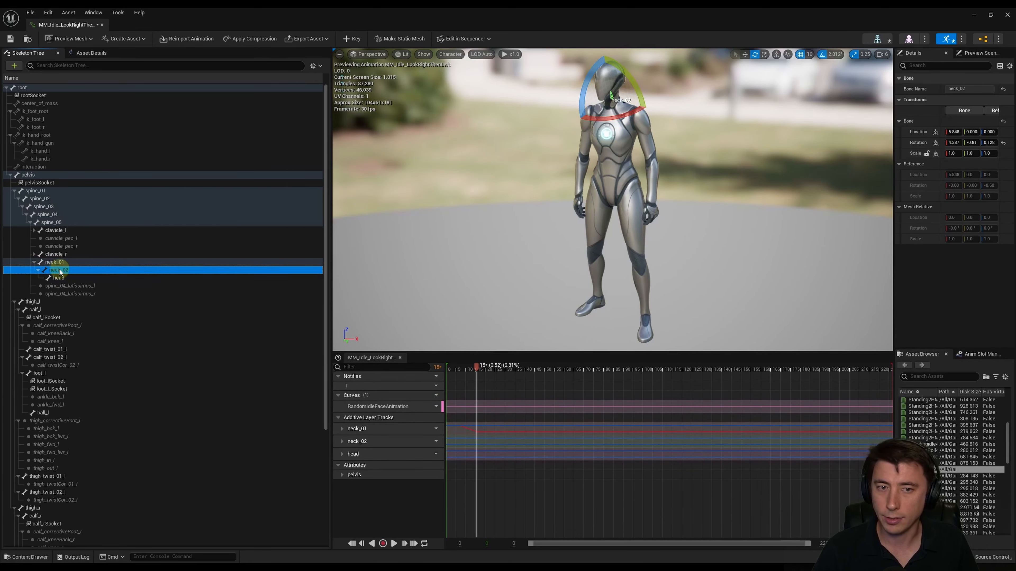
drag(616, 117, 584, 70)
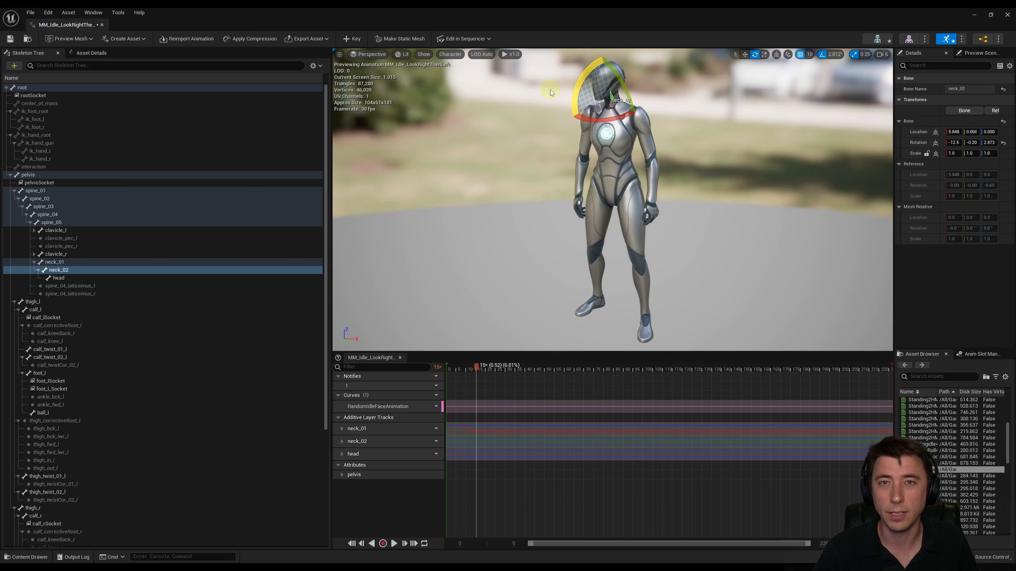
click(352, 38)
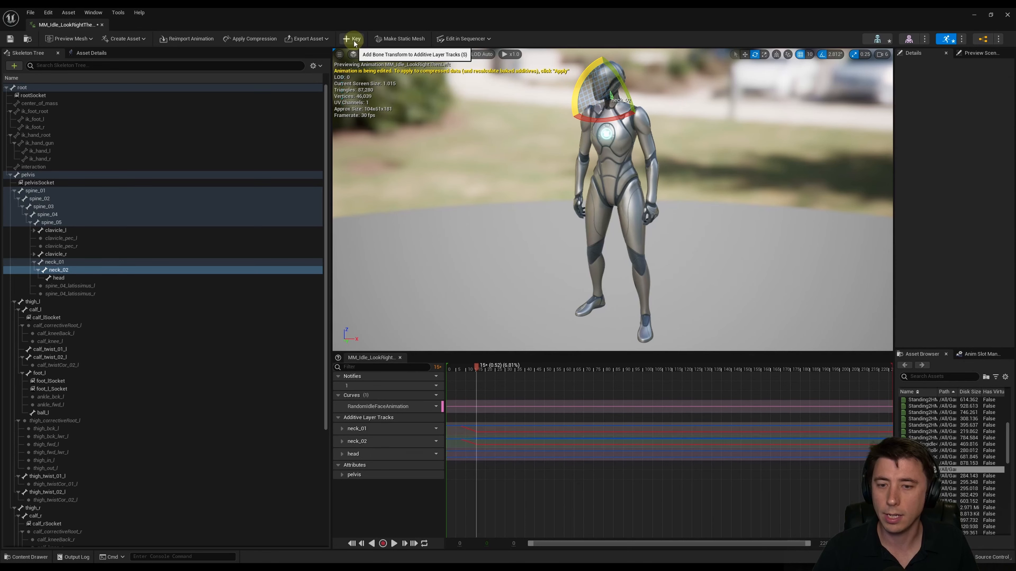
Step: Reduce the preview camera speed, rotate the head bone farther toward the character's right at frame 15, and key it
click(59, 279)
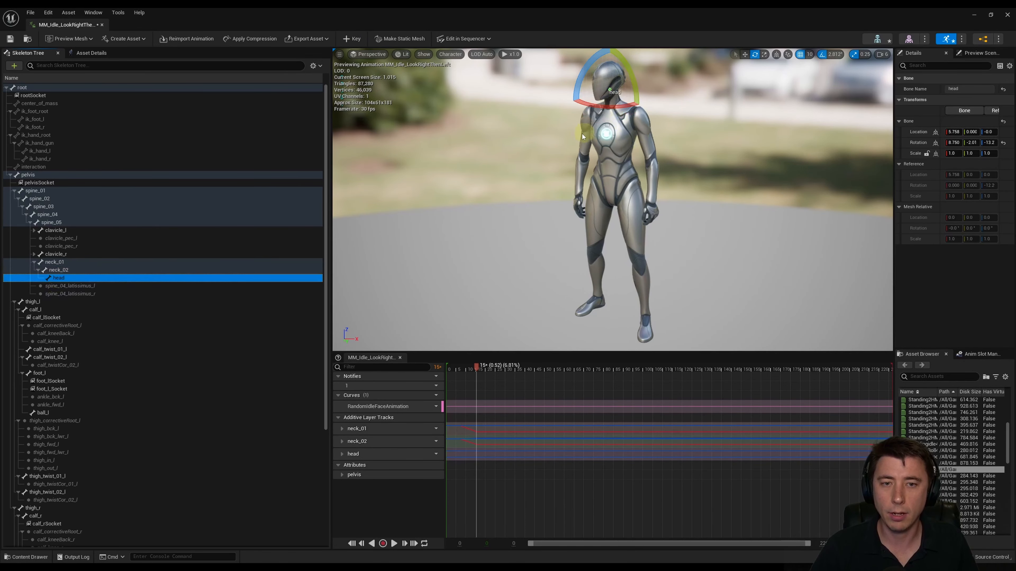
right_drag(675, 166, 674, 167)
key(s)
click(883, 55)
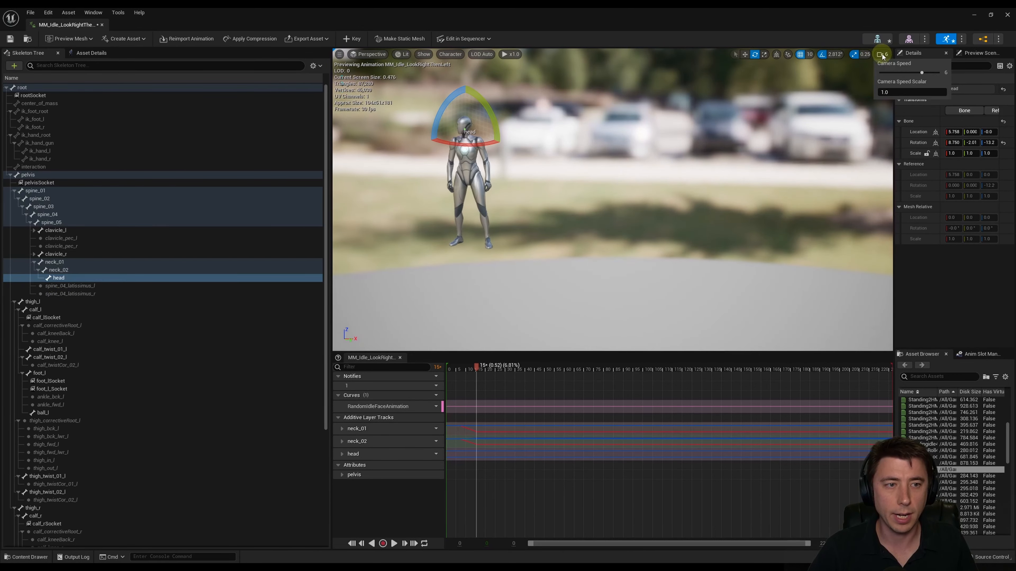
click(894, 72)
right_drag(671, 115, 674, 115)
key(w)
key(s)
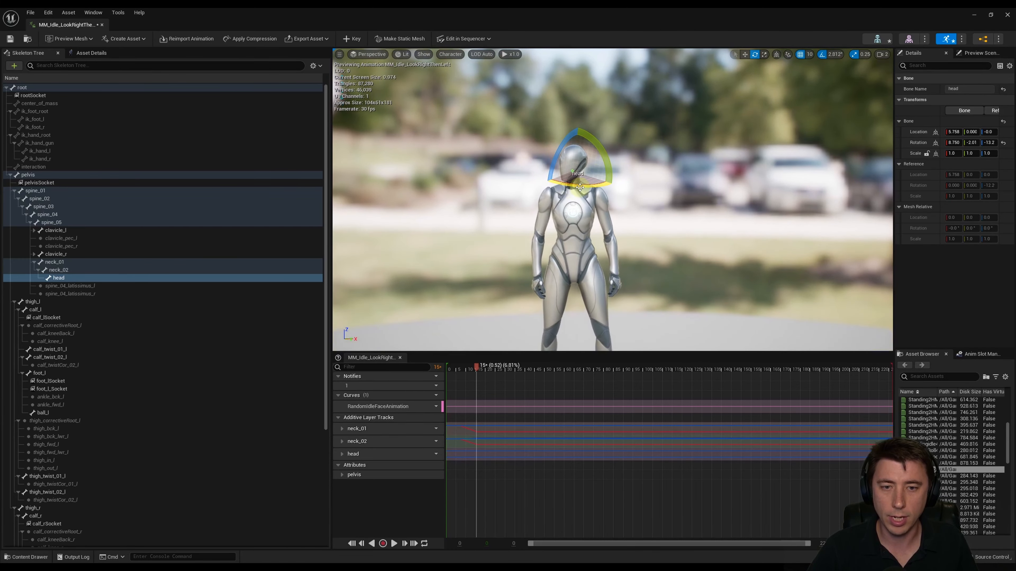
drag(575, 185, 550, 149)
click(354, 39)
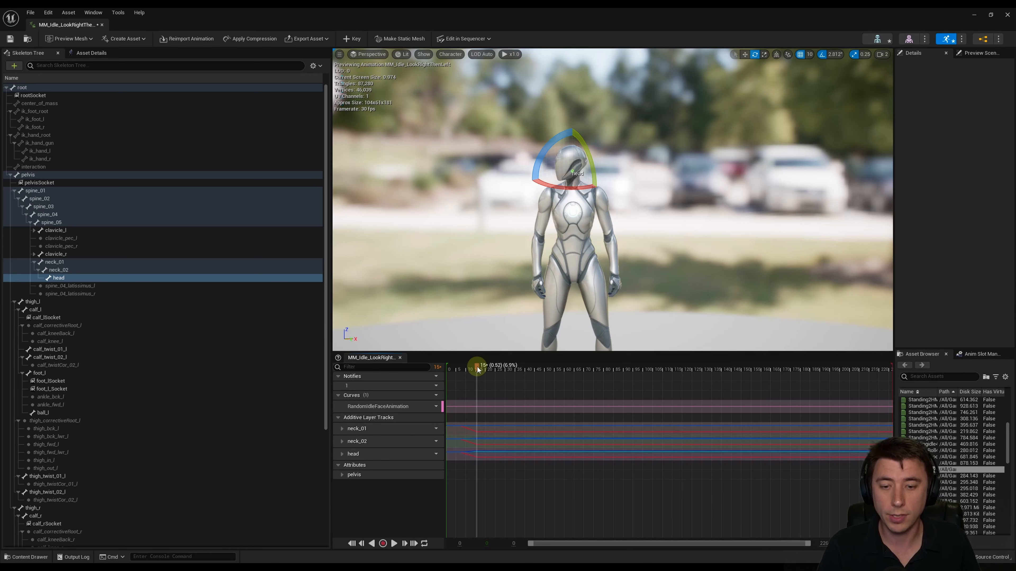
Step: Key the head bone's right-turned pose at frame 45 to hold the look
drag(478, 370, 534, 371)
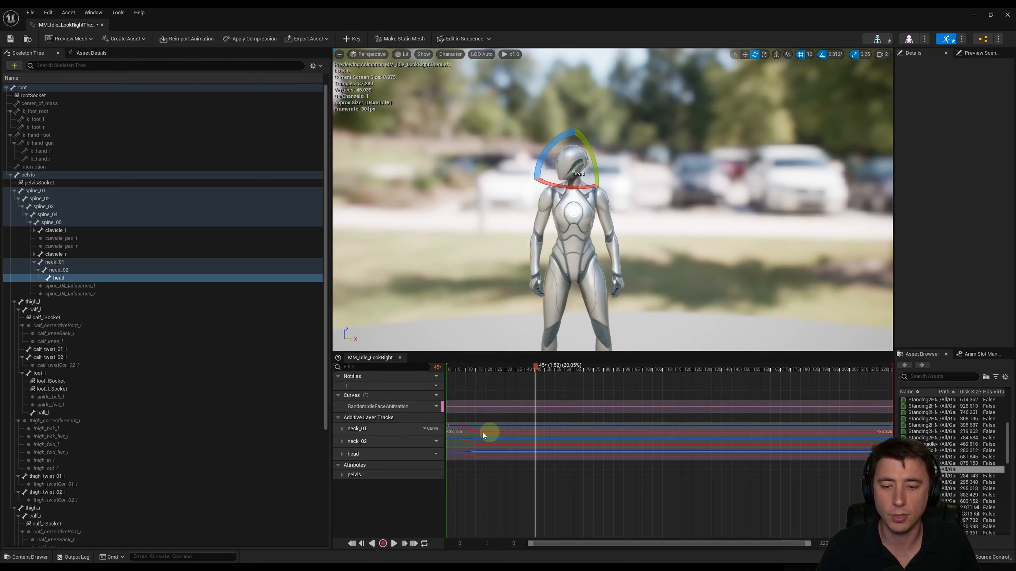
click(345, 42)
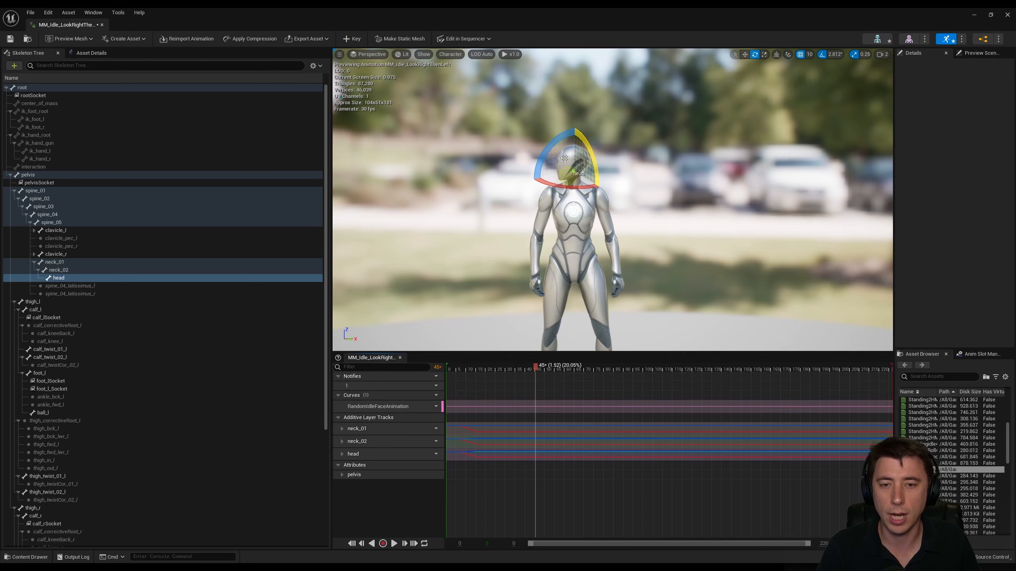
drag(565, 159, 563, 208)
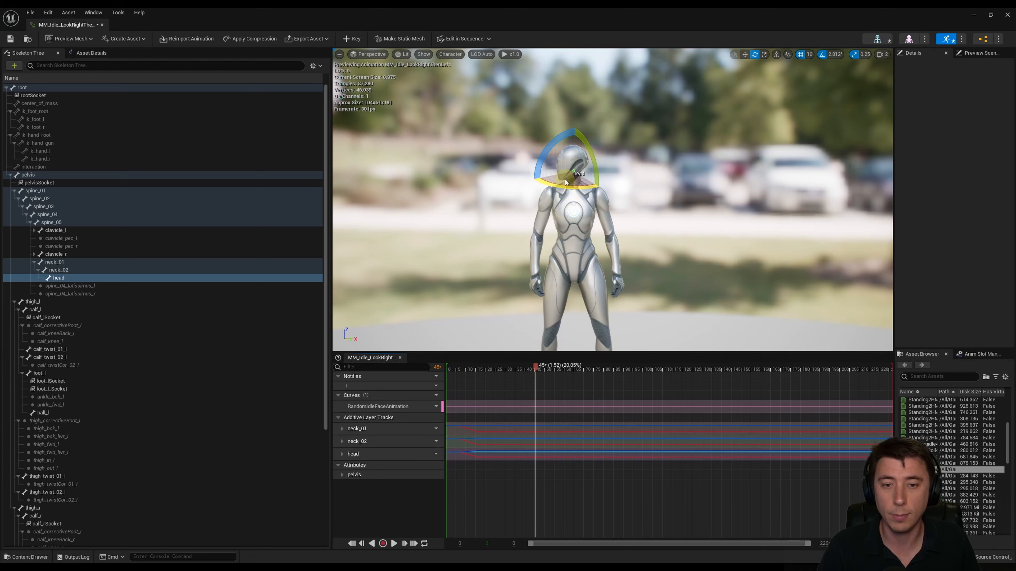
drag(566, 183, 567, 187)
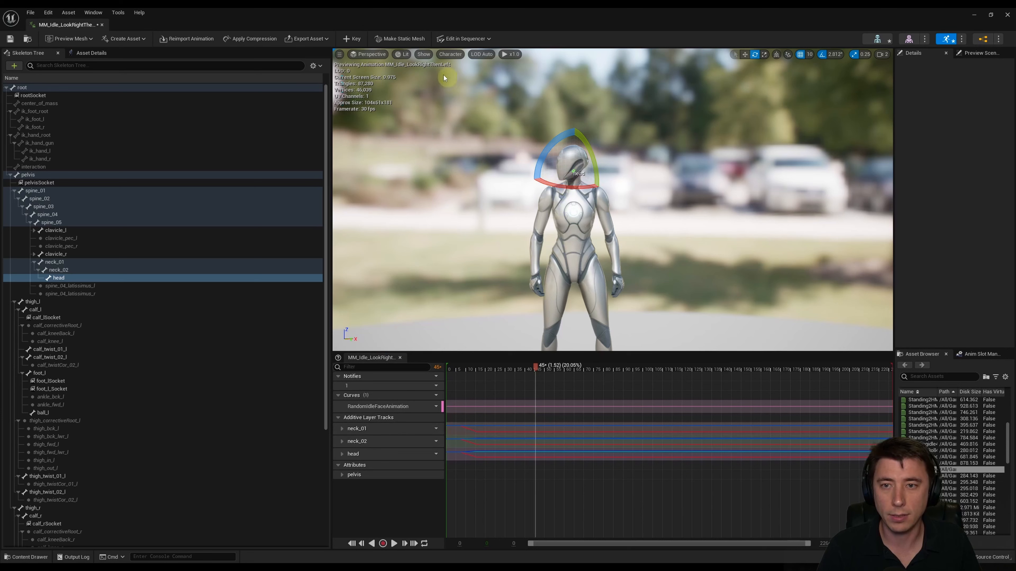
click(352, 39)
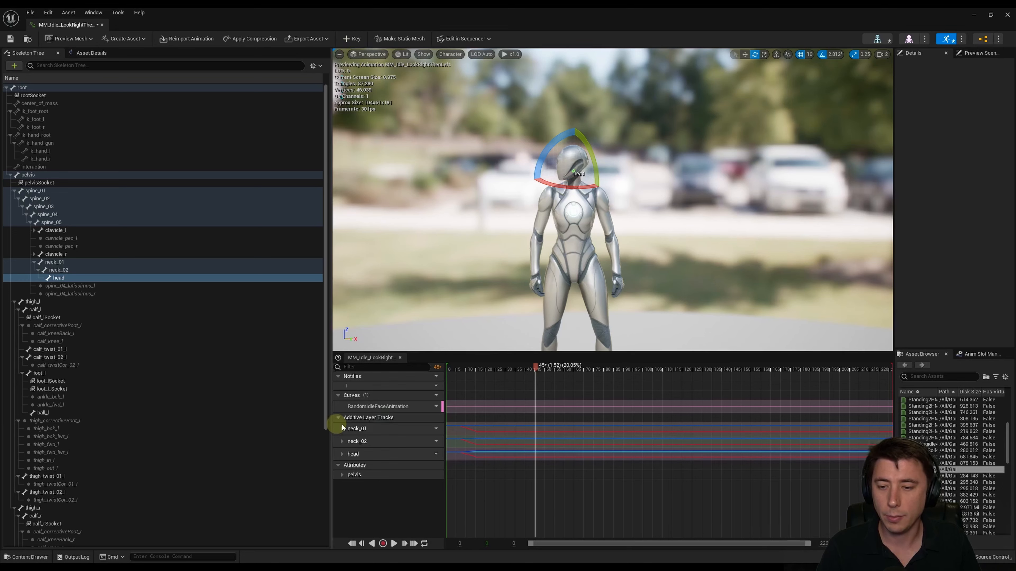
click(59, 270)
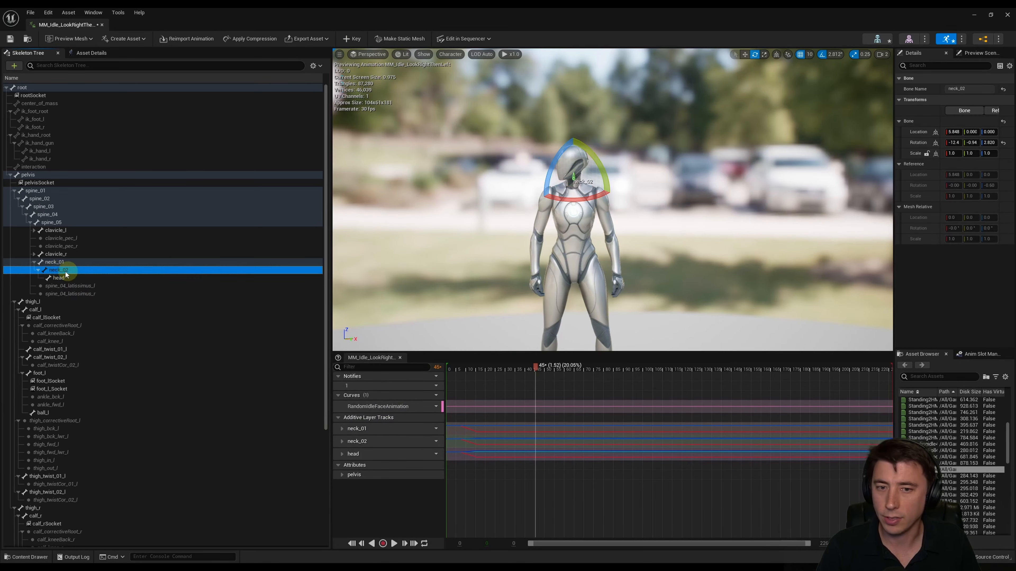
click(354, 39)
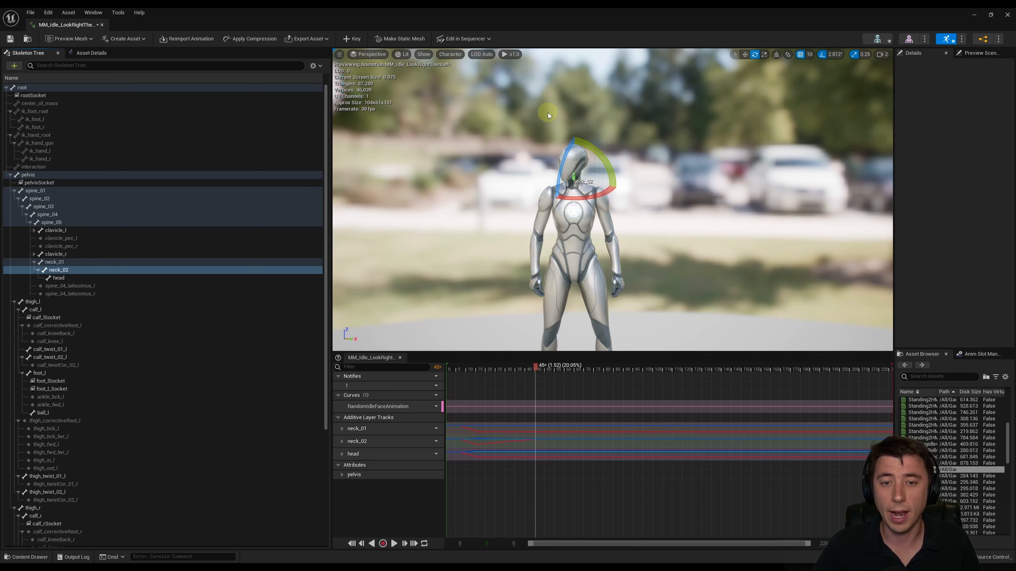
key(ctrl+z)
Step: Return to frame 45, nudge the neck_02 bone's rotation slightly about X, and key its right-turned pose
click(534, 370)
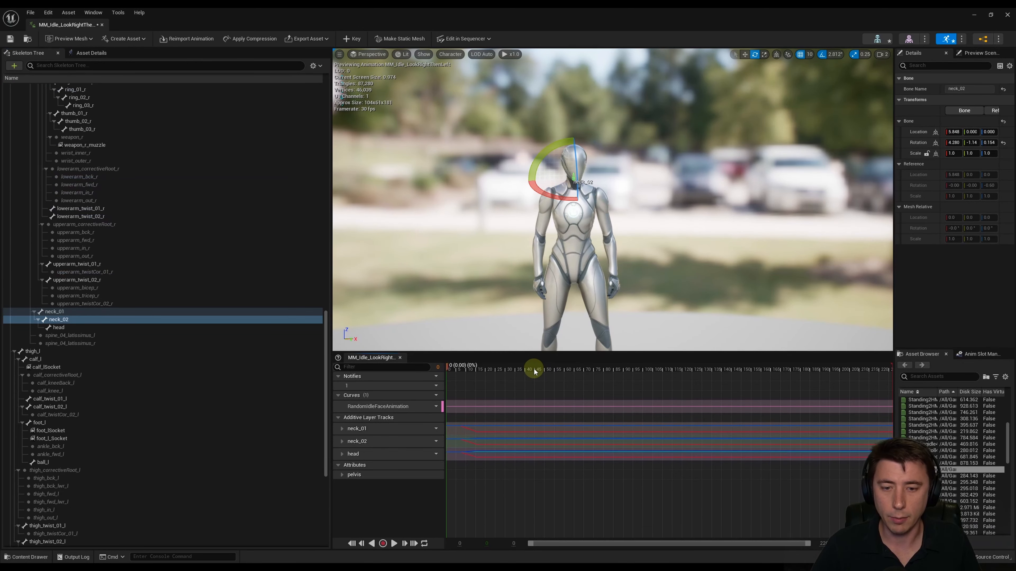
click(534, 370)
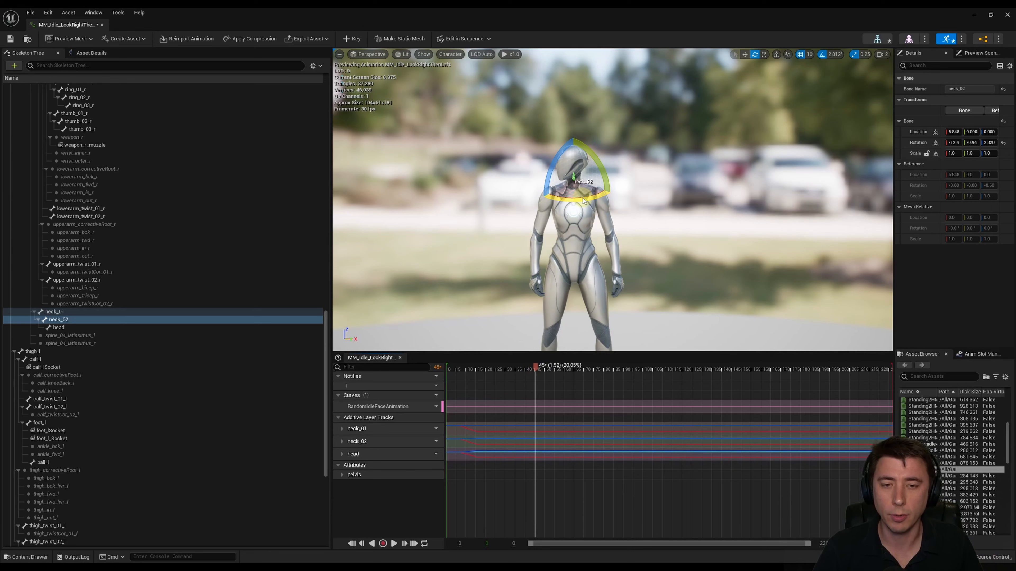
drag(583, 201, 576, 202)
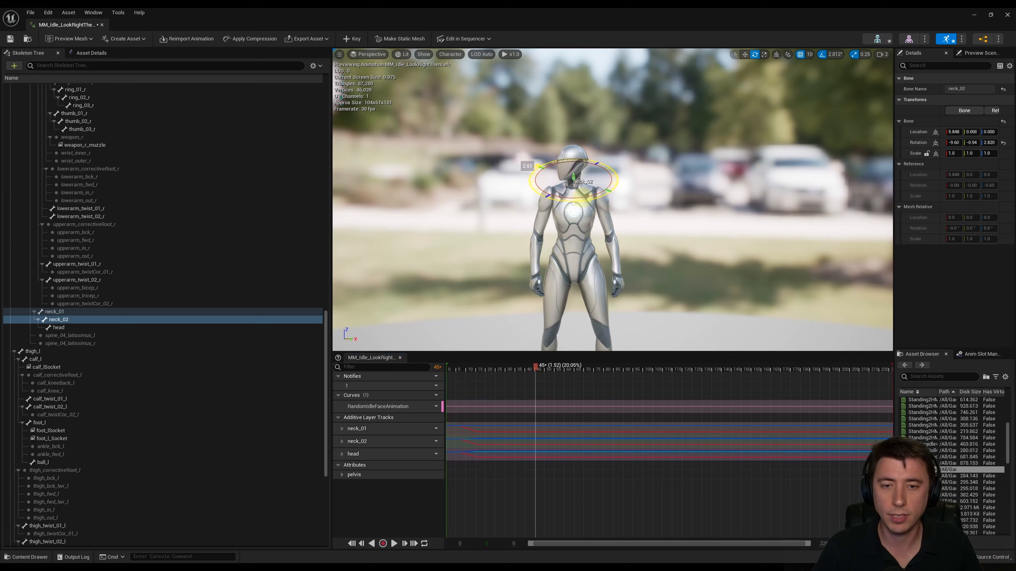
click(347, 41)
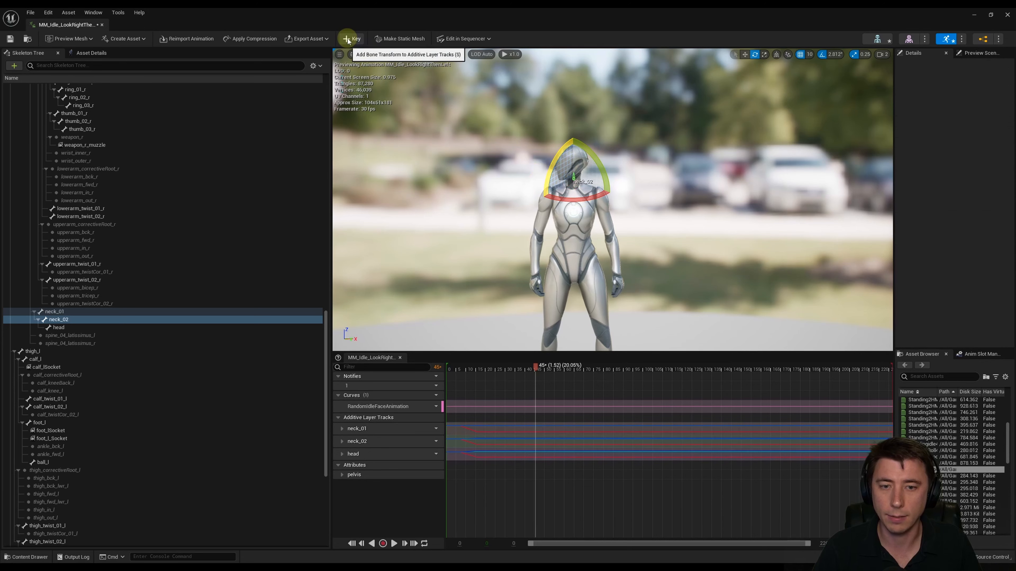
Step: Nudge the neck_01 bone's rotation slightly about X at frame 45 and key its right-turned pose
click(56, 313)
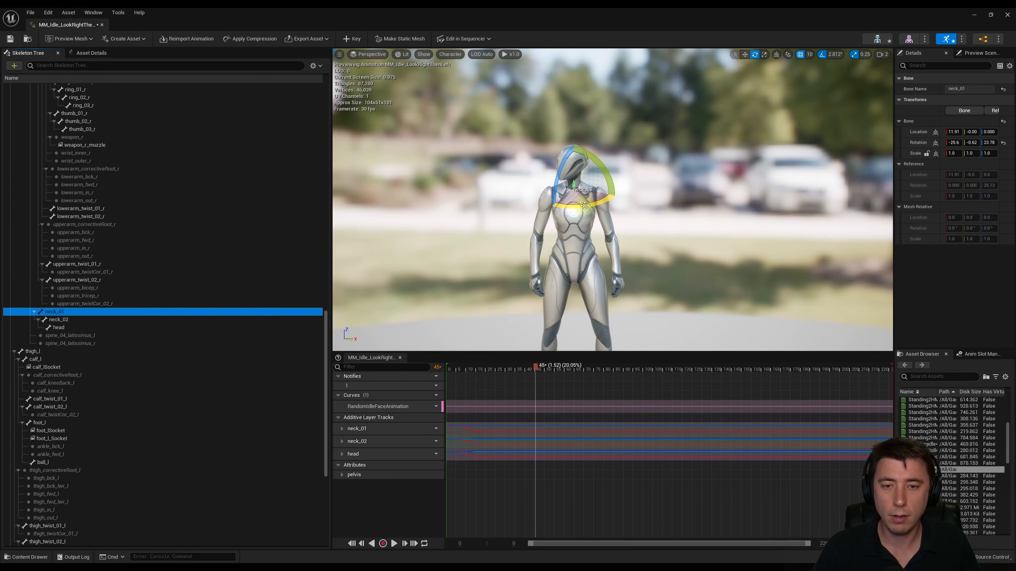
drag(585, 205, 575, 205)
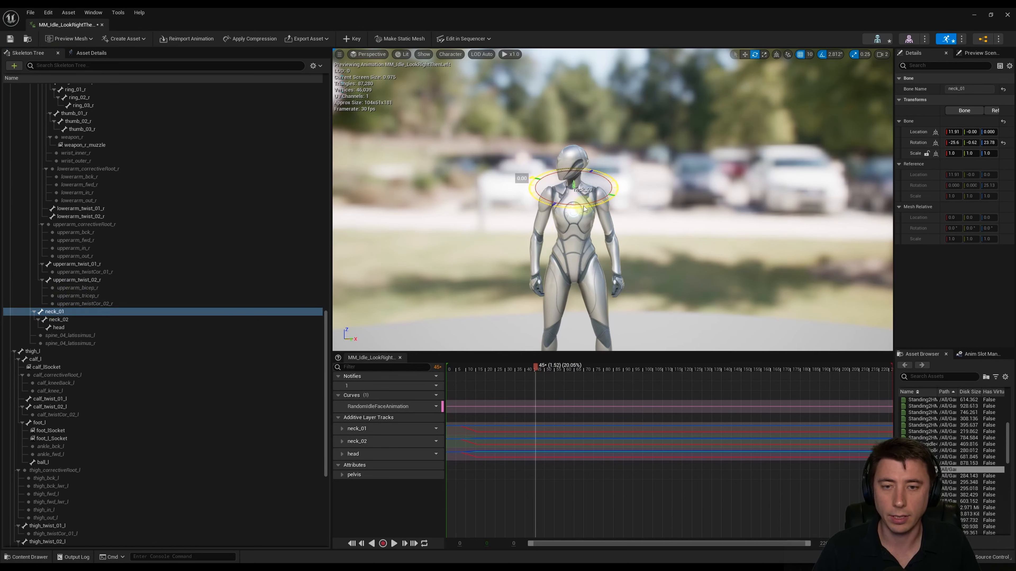
click(352, 38)
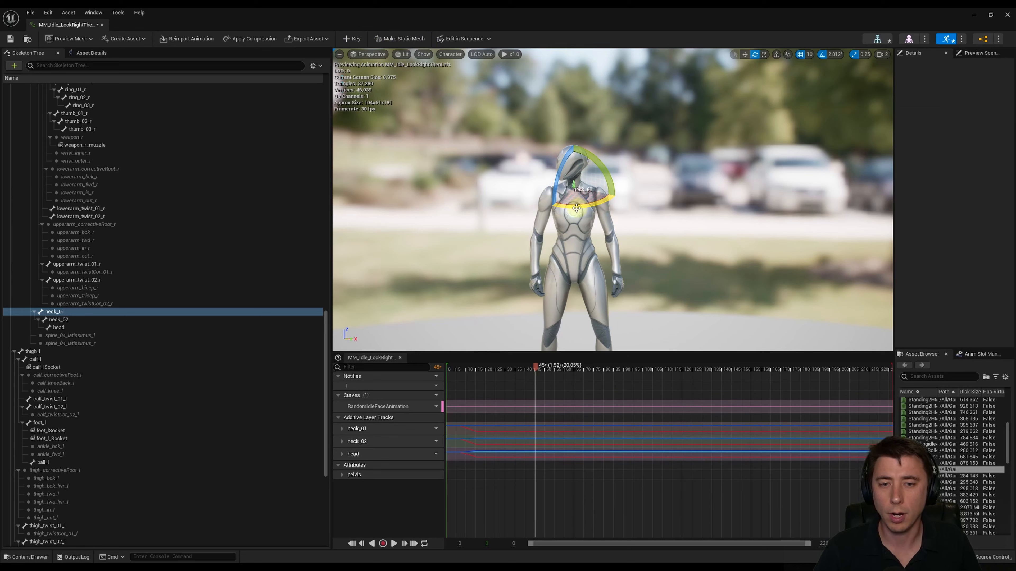
drag(576, 207, 529, 155)
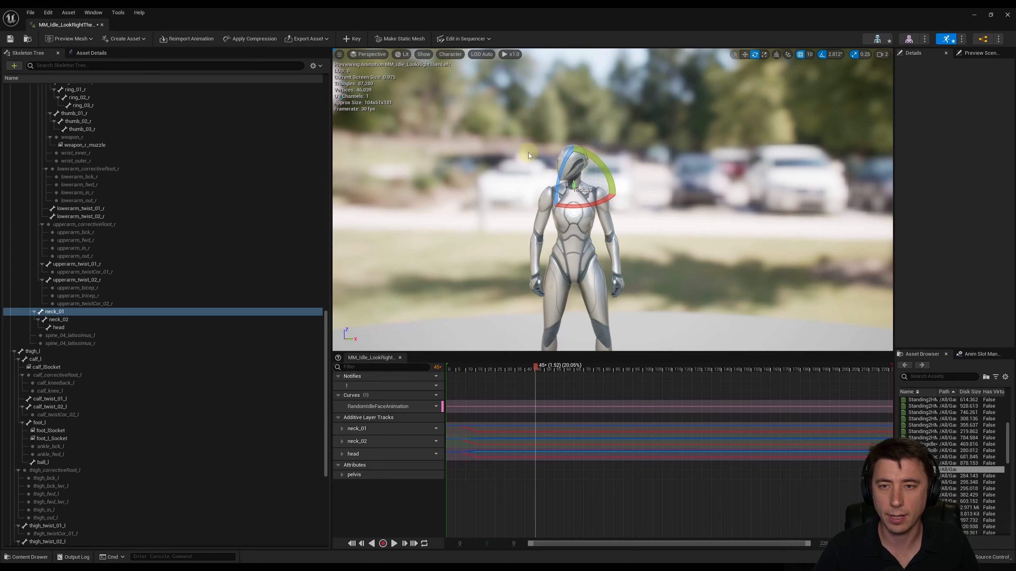
click(352, 38)
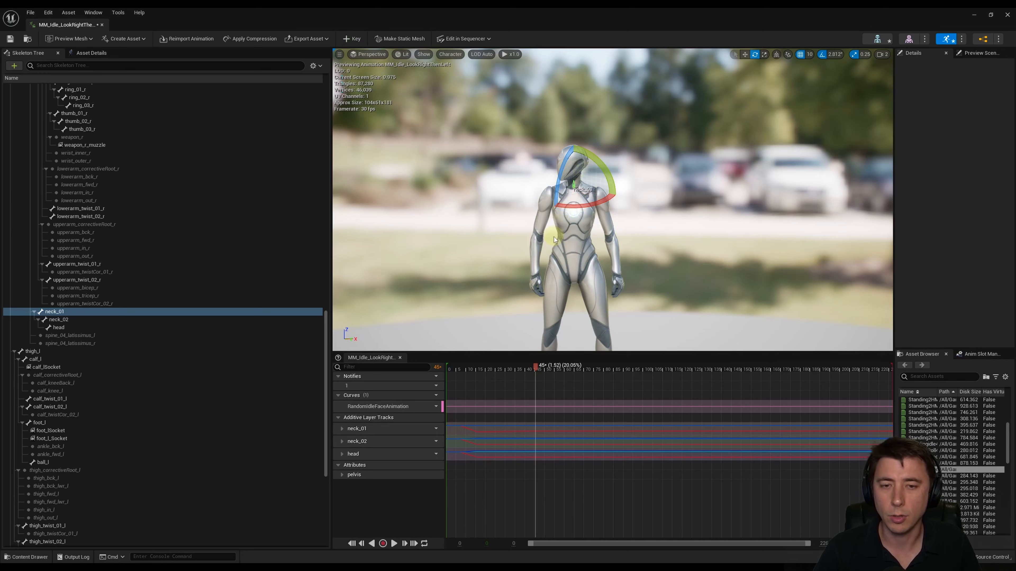
Step: Move to frame 50 and key the neck_01, neck_02 and head bones in their neutral, forward-facing pose
click(535, 366)
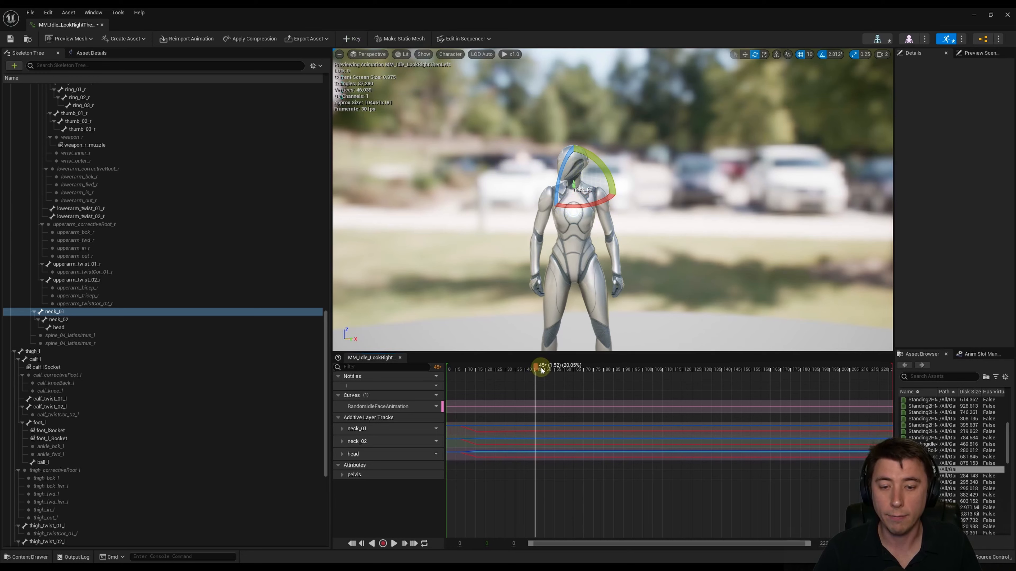
drag(547, 371, 544, 370)
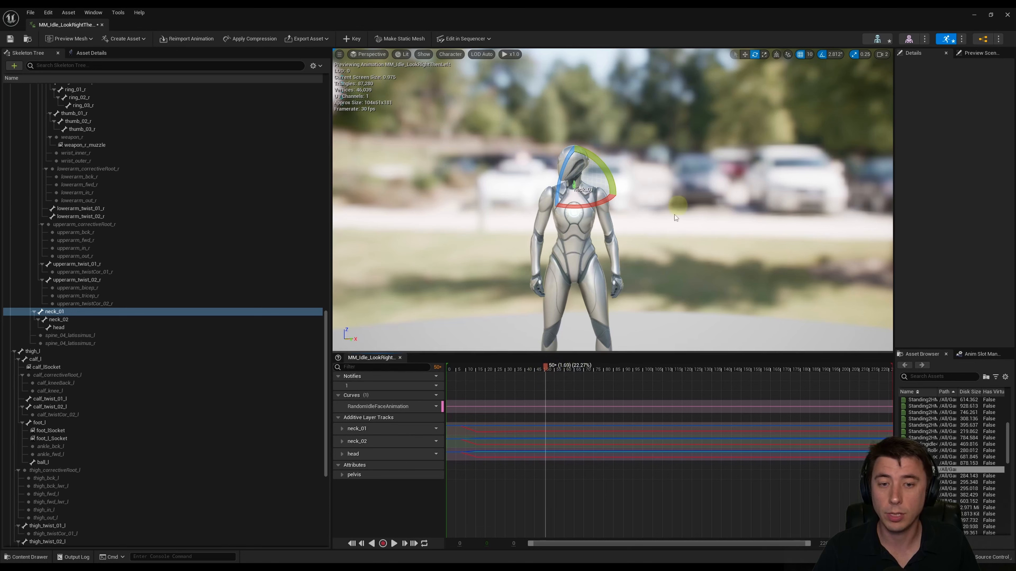
click(352, 38)
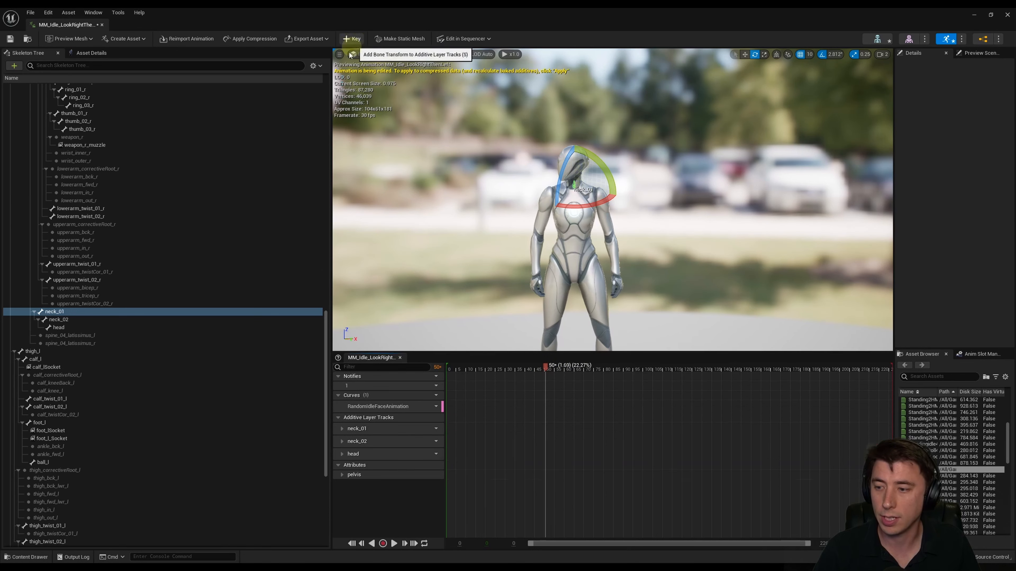
click(64, 319)
click(352, 38)
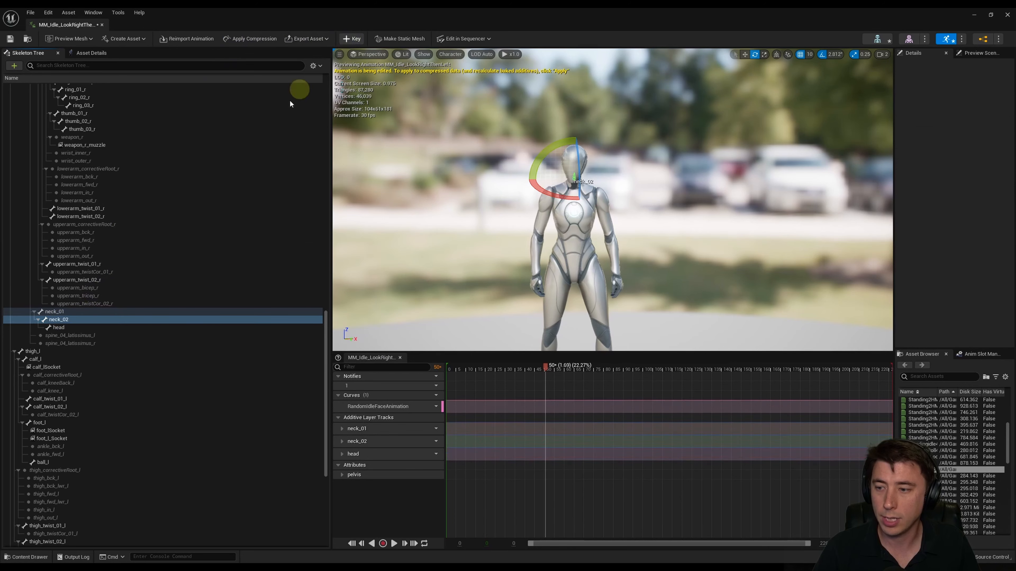
click(60, 327)
click(352, 38)
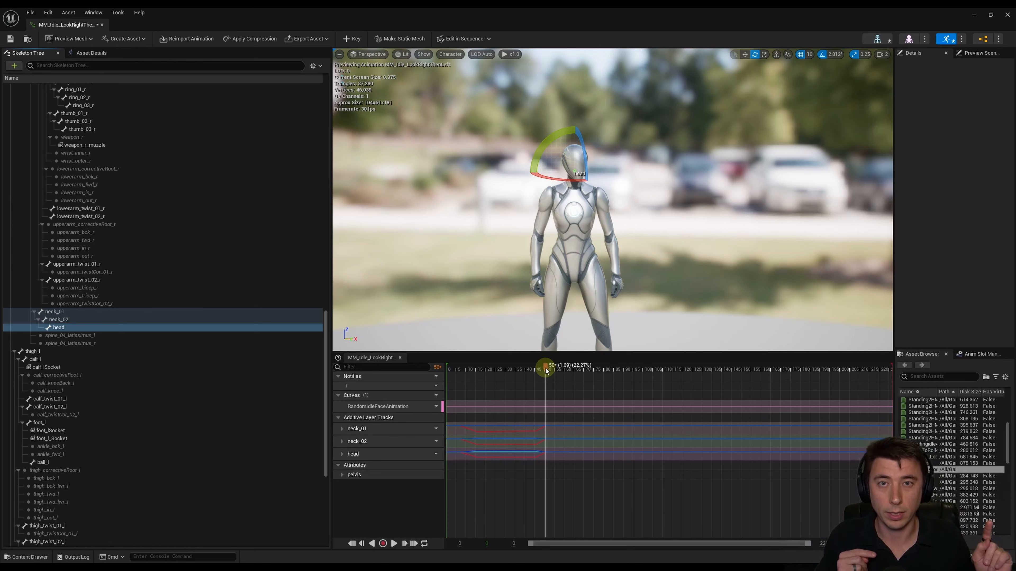
Step: Turn the neck_01 bone toward the character's left to an X rotation of about 39 at frame 55, adjust its tilt slightly, and key it
drag(545, 368, 556, 369)
click(76, 312)
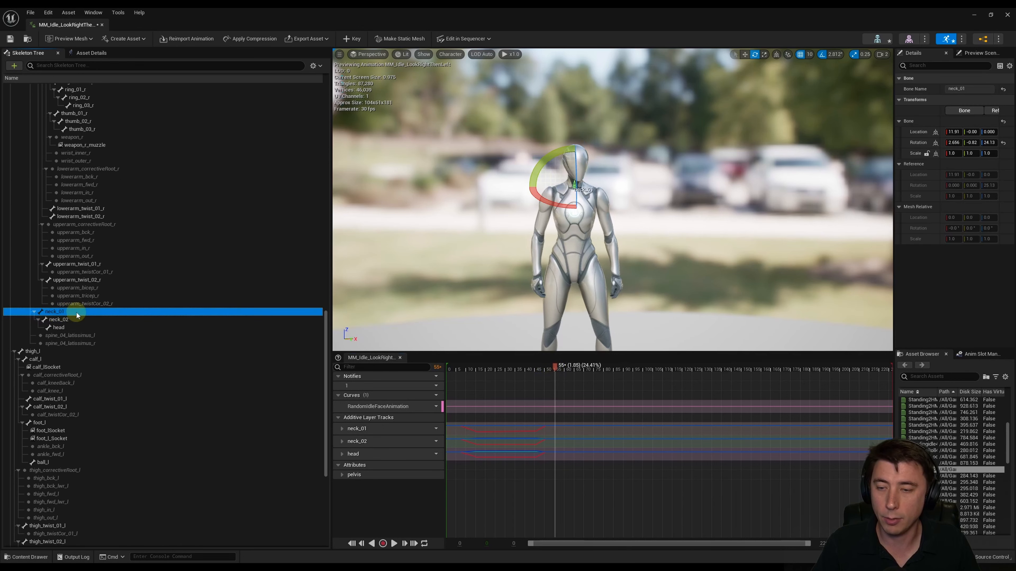
drag(538, 193, 571, 196)
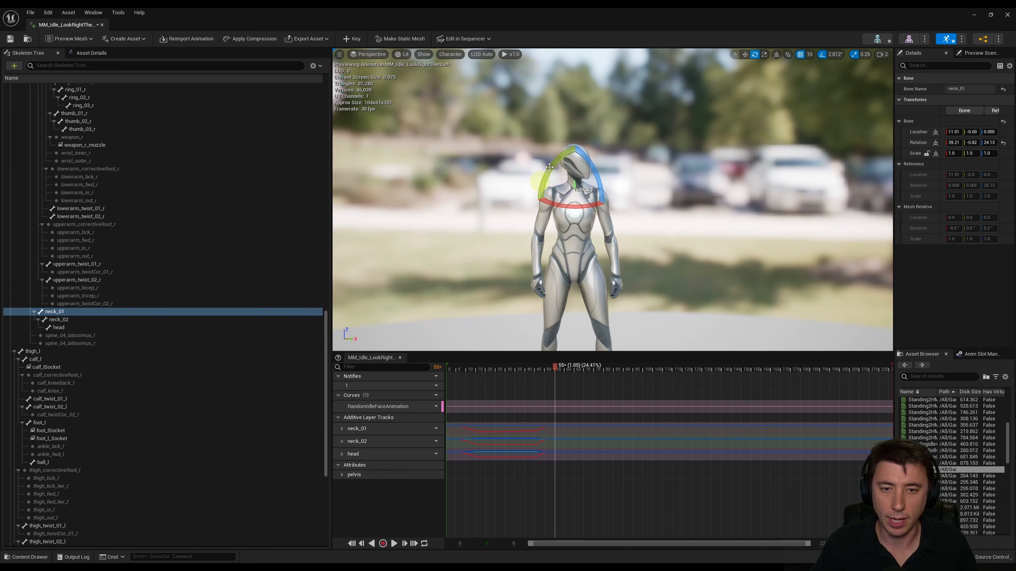
drag(594, 164, 595, 165)
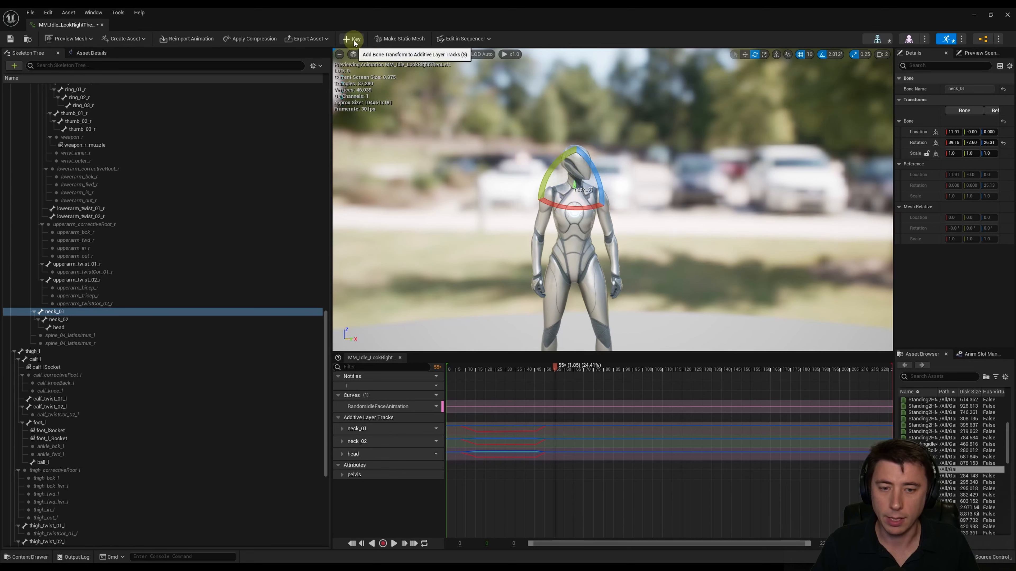
Step: Rotate the neck_02 bone toward the character's left at frame 55, adjust its tilt slightly, and key it
click(59, 319)
drag(542, 196, 535, 203)
drag(578, 136, 579, 135)
Step: Turn the head bone toward the character's left to an X rotation of about 14.4 at frame 55 and key it
click(58, 327)
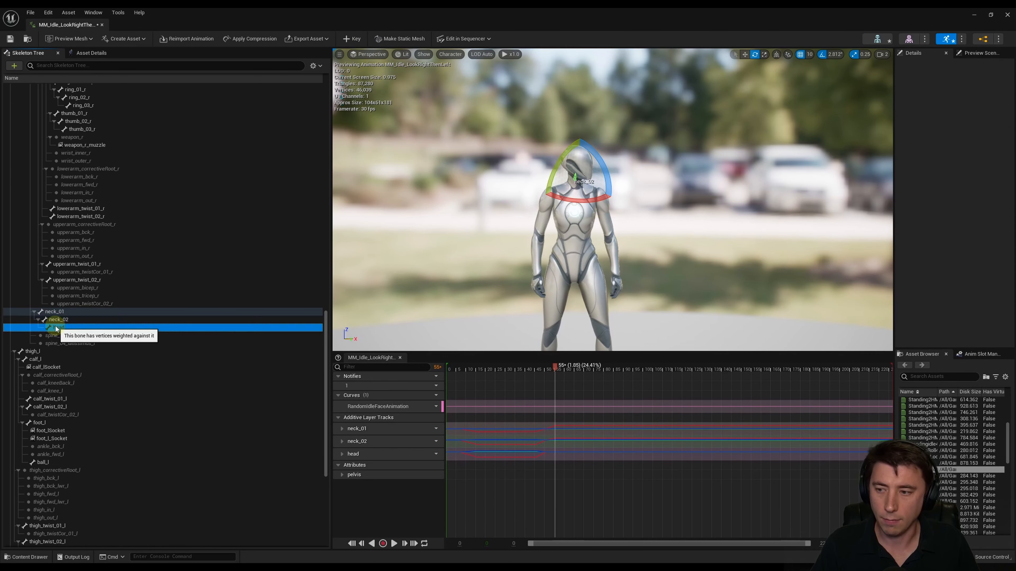
drag(578, 191, 580, 190)
drag(600, 144, 601, 145)
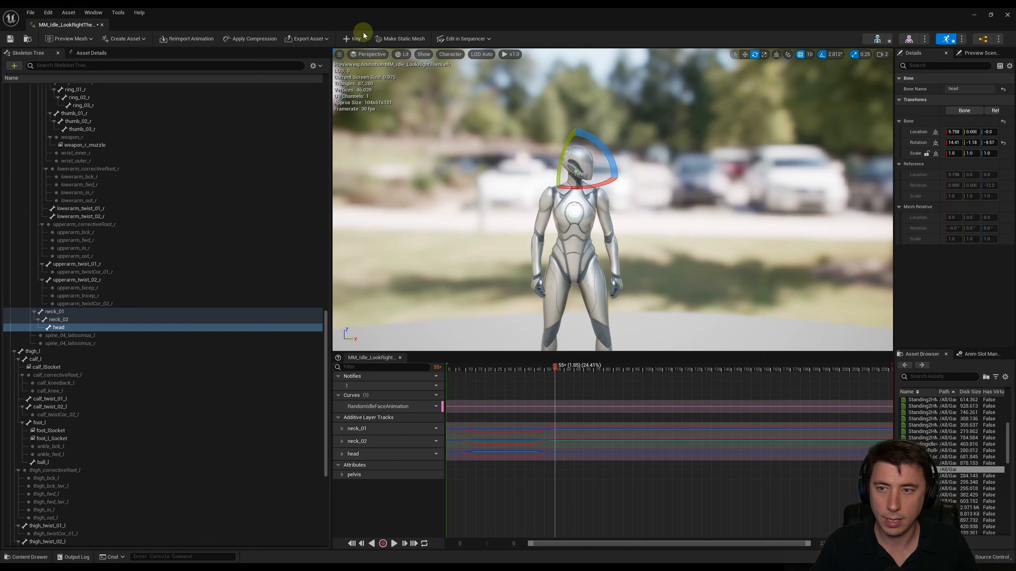
click(363, 36)
Step: Move to frame 60 and key the head, neck_02 and neck_01 bones in their neutral pose
click(558, 369)
drag(562, 368, 565, 370)
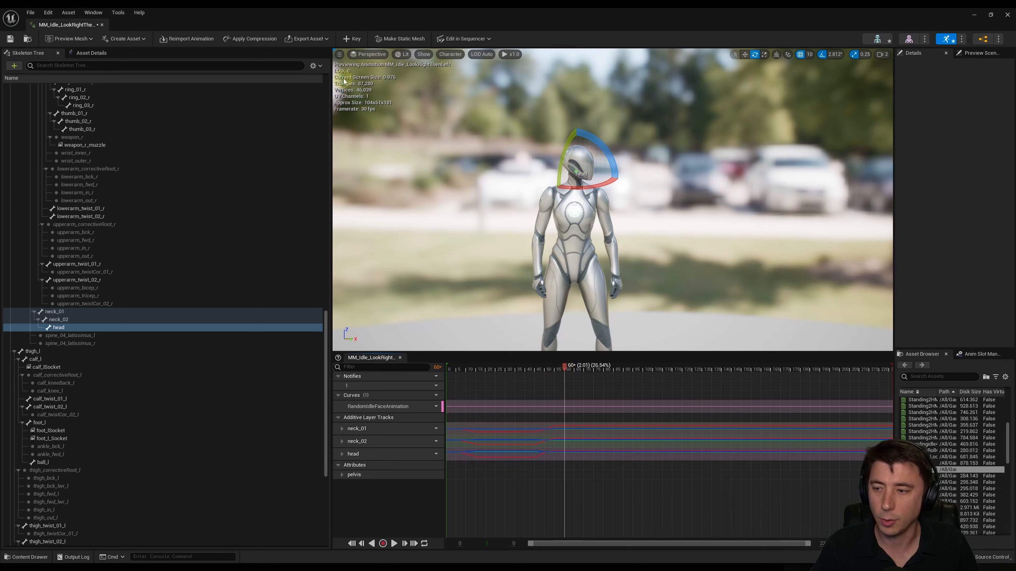
click(352, 38)
click(115, 335)
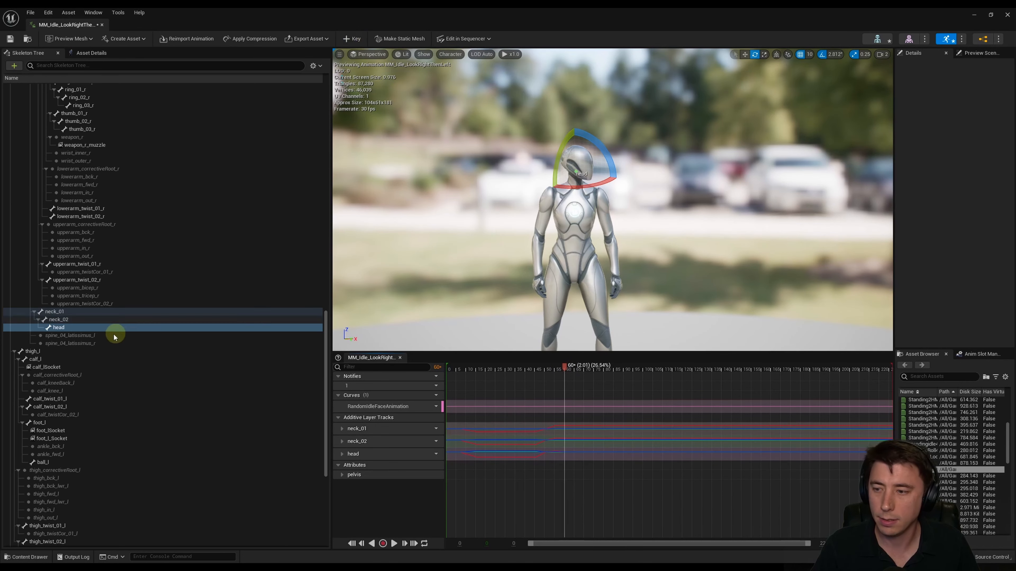
click(60, 319)
click(352, 38)
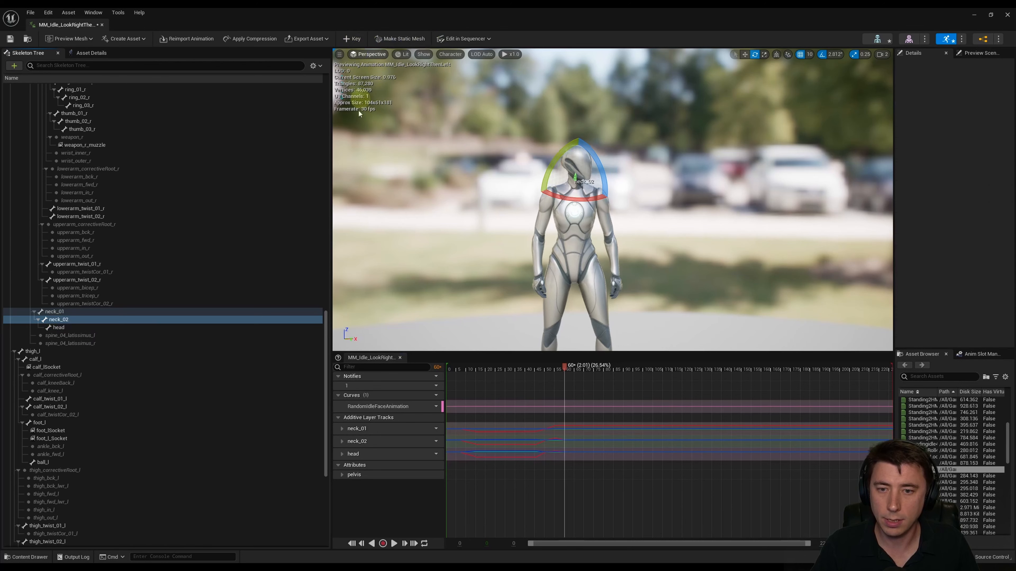
click(52, 312)
click(352, 38)
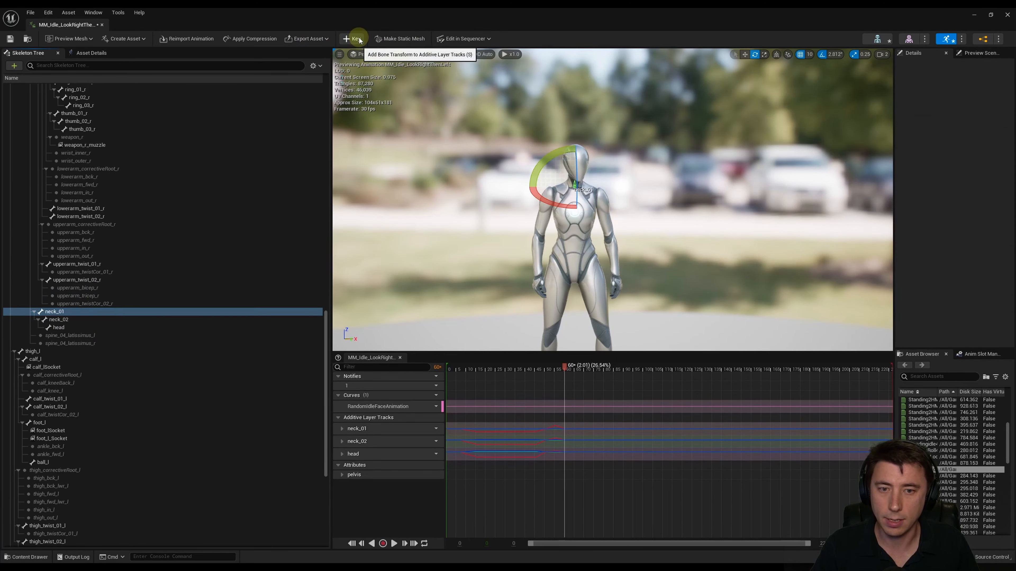
Step: Save the look-right-then-left idle animation and browse to the project's root Content folder
click(10, 40)
key(ctrl+space)
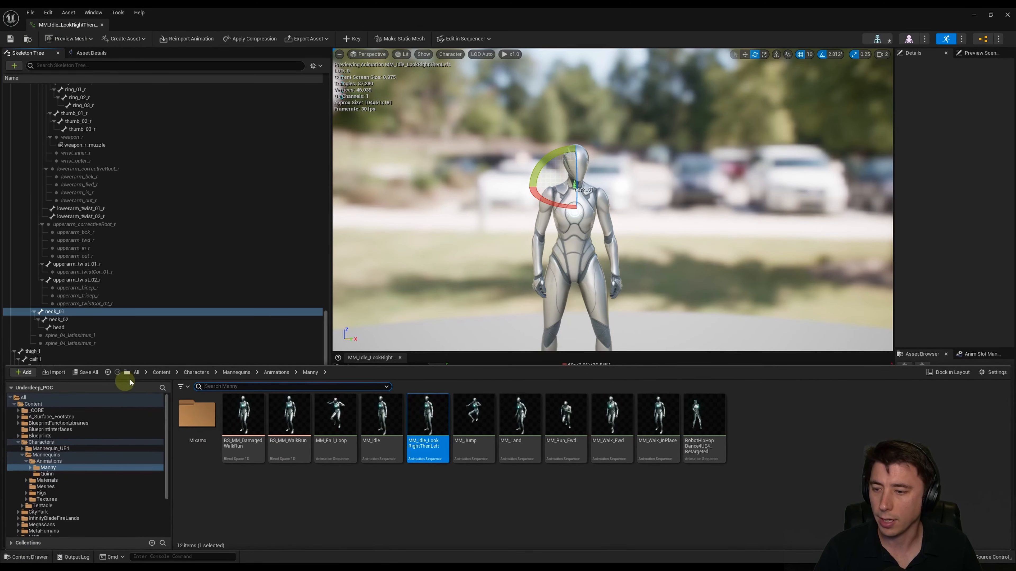
click(162, 373)
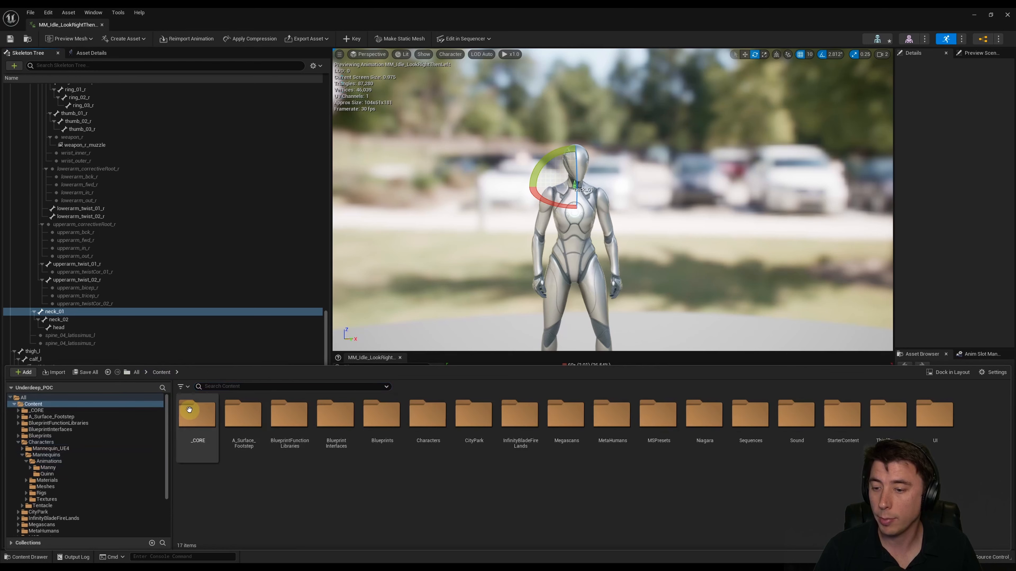
Step: Open the ABP_ThirdPersonCharacter animation blueprint from the _CORE folder and display its AnimGraph
click(196, 421)
double_click(196, 421)
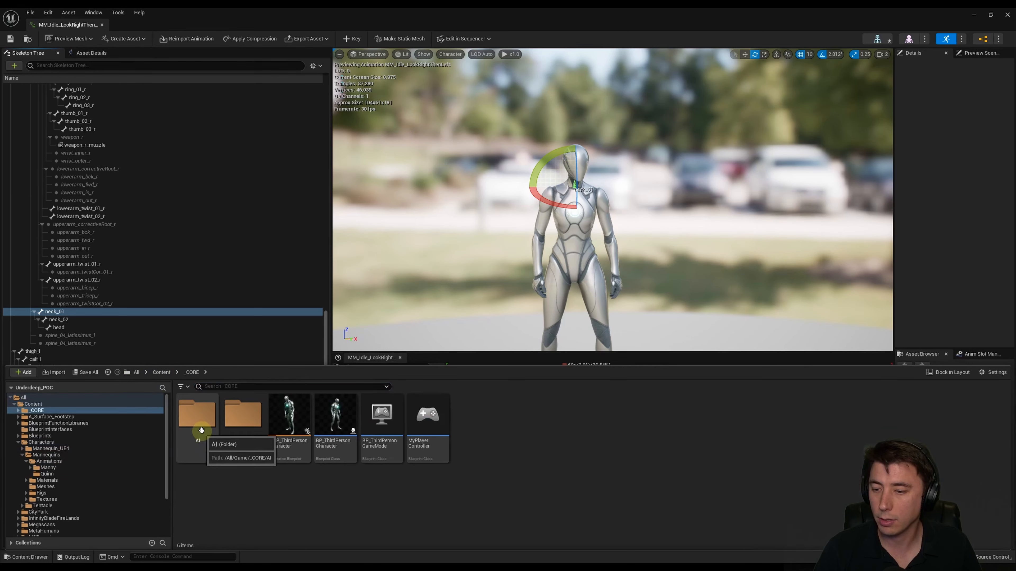
click(290, 424)
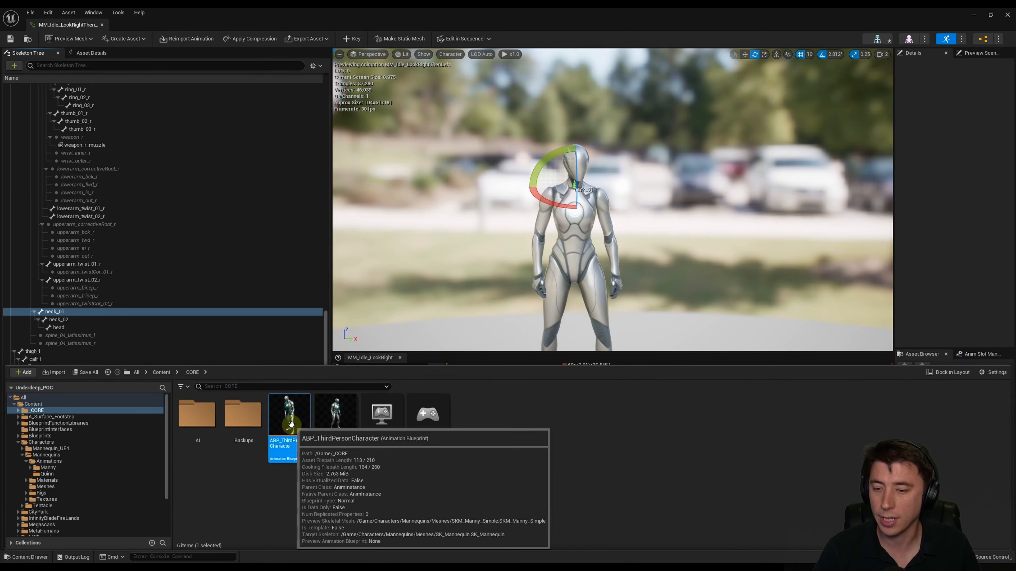
double_click(291, 423)
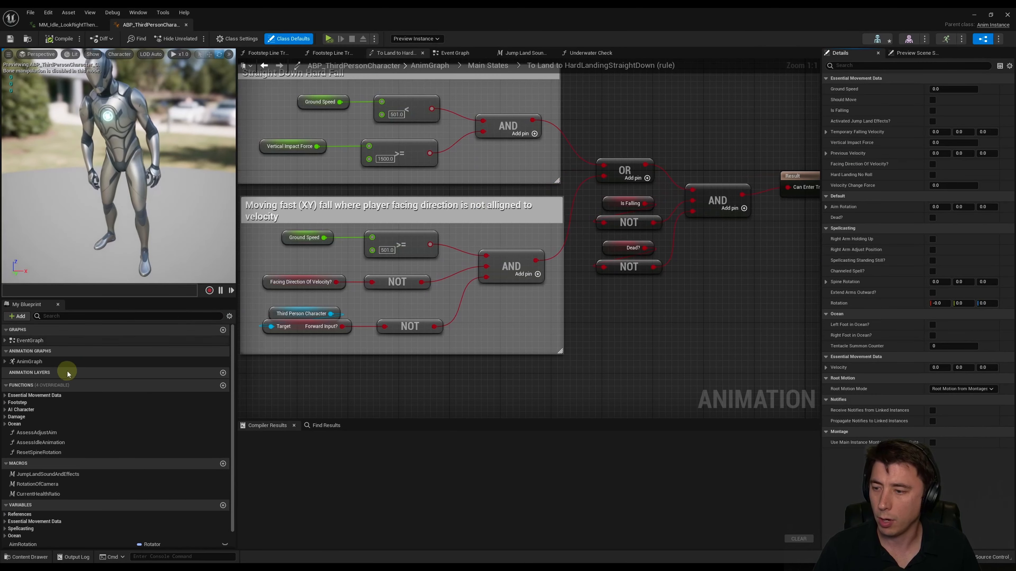
double_click(40, 362)
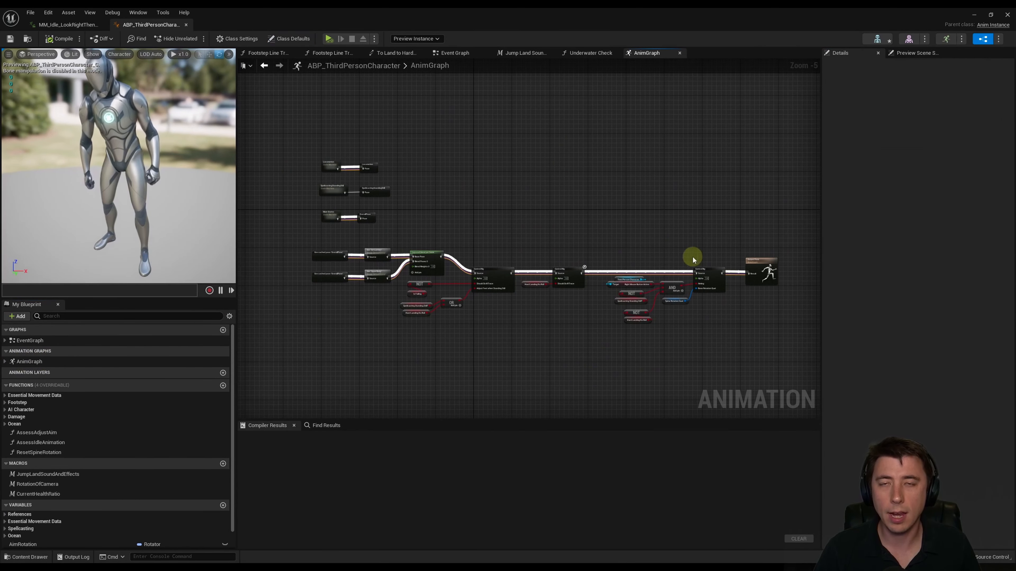
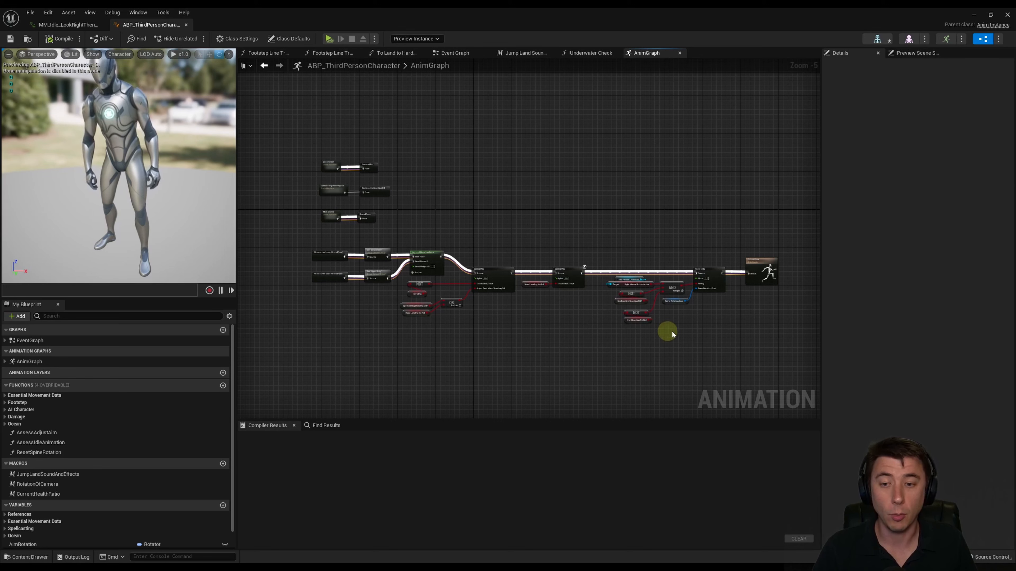
Step: Move Output Pose away from the last Control Rig node and insert a Layered blend per bone node between them
scroll(574, 311, up, 3)
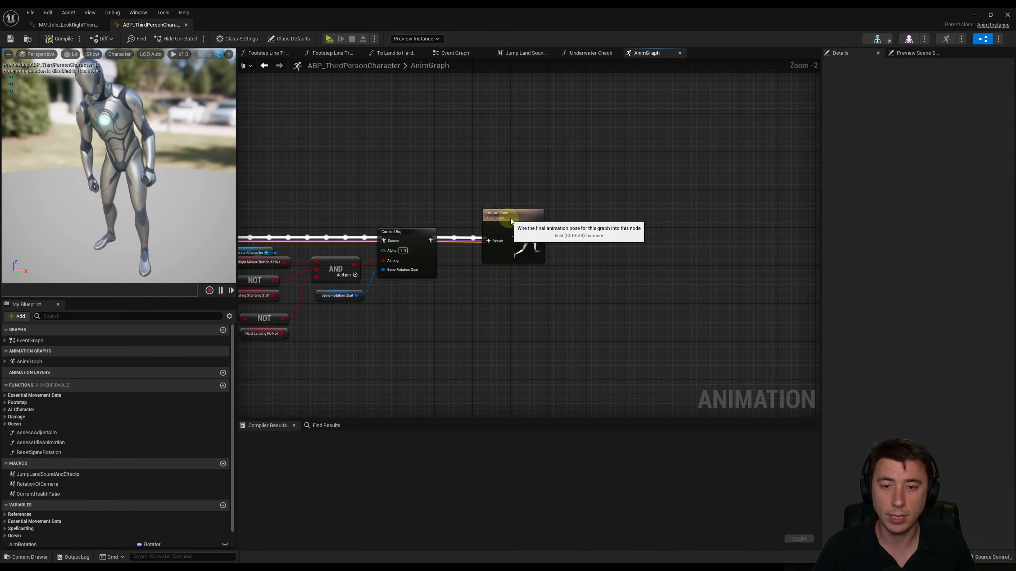
drag(510, 218, 739, 218)
scroll(612, 260, up, 2)
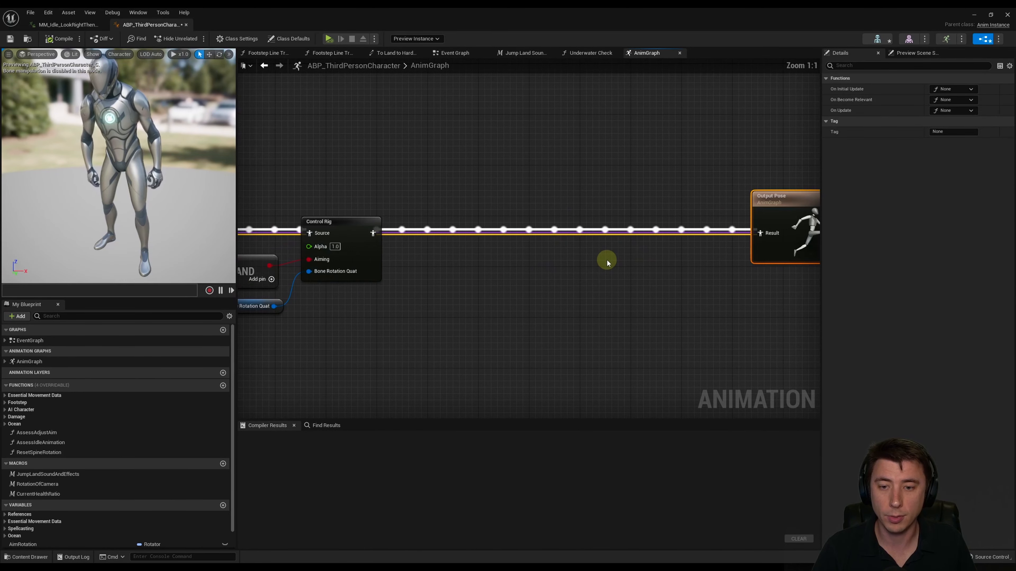
drag(372, 233, 529, 244)
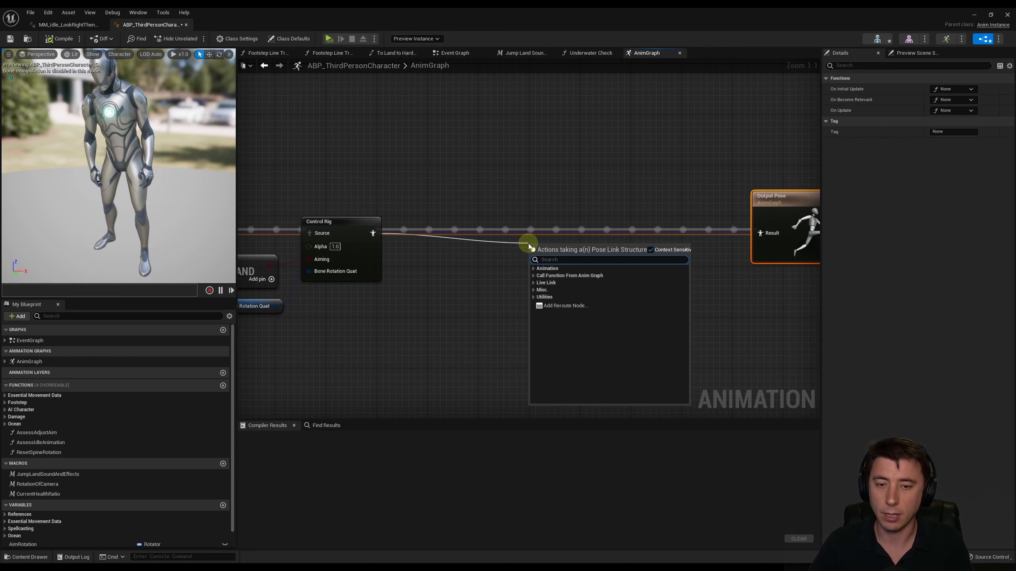
text(layered)
key(Return)
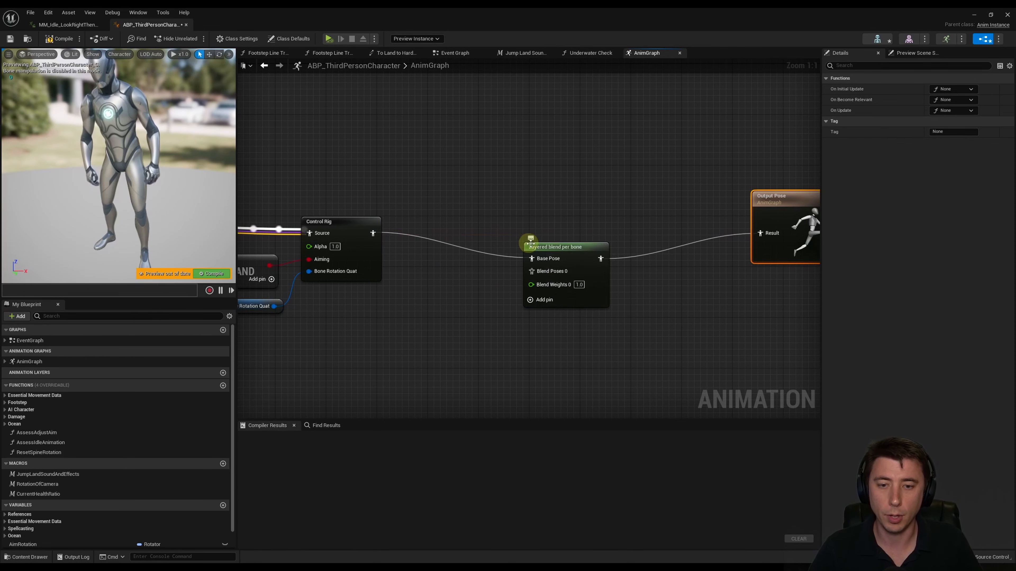
drag(544, 234, 614, 216)
Step: Add the MM_Idle_LookRightThenLeft animation from Characters/Mannequins/Animations/Manny to the graph and connect it to Blend Poses 0
click(26, 557)
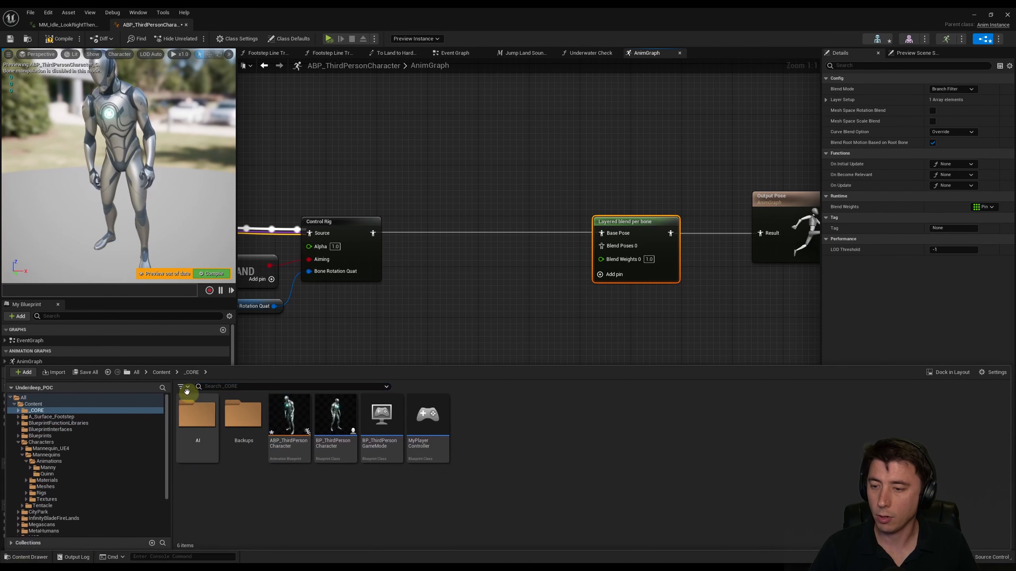
click(161, 372)
double_click(426, 418)
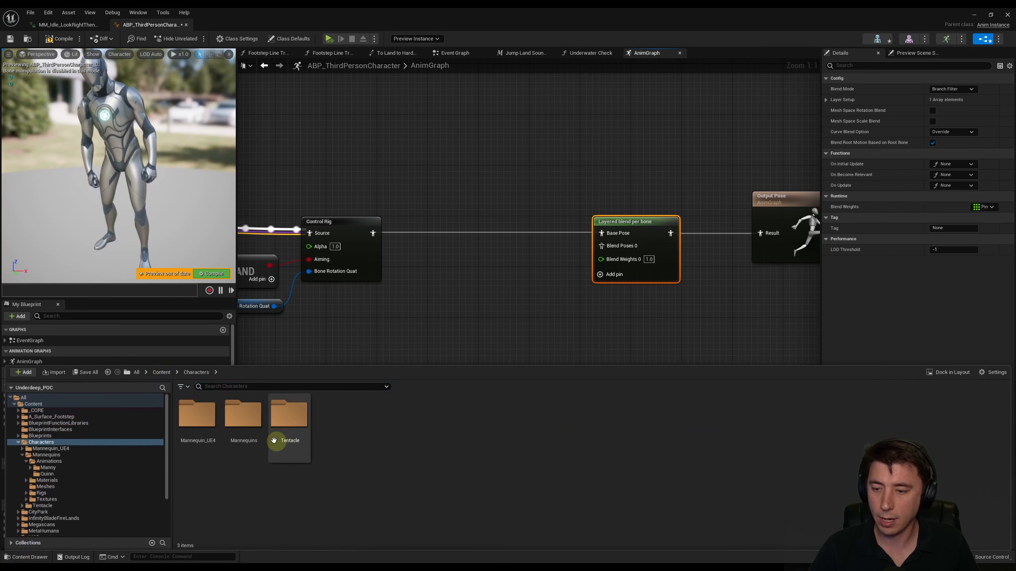
double_click(244, 418)
double_click(199, 426)
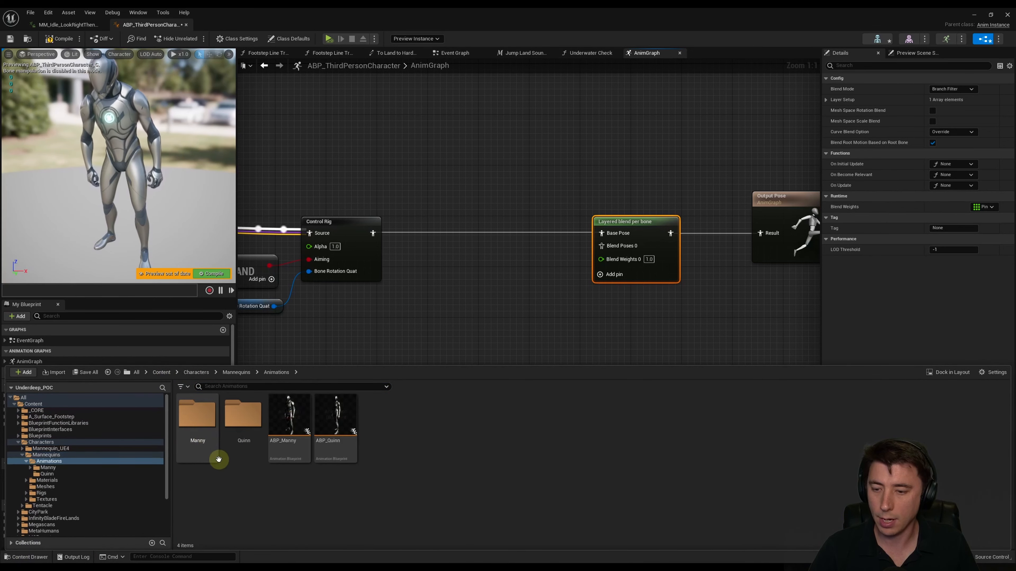
double_click(198, 420)
drag(421, 451, 454, 260)
mouse_move(523, 277)
mouse_down()
mouse_move(600, 245)
mouse_move(517, 274)
mouse_up()
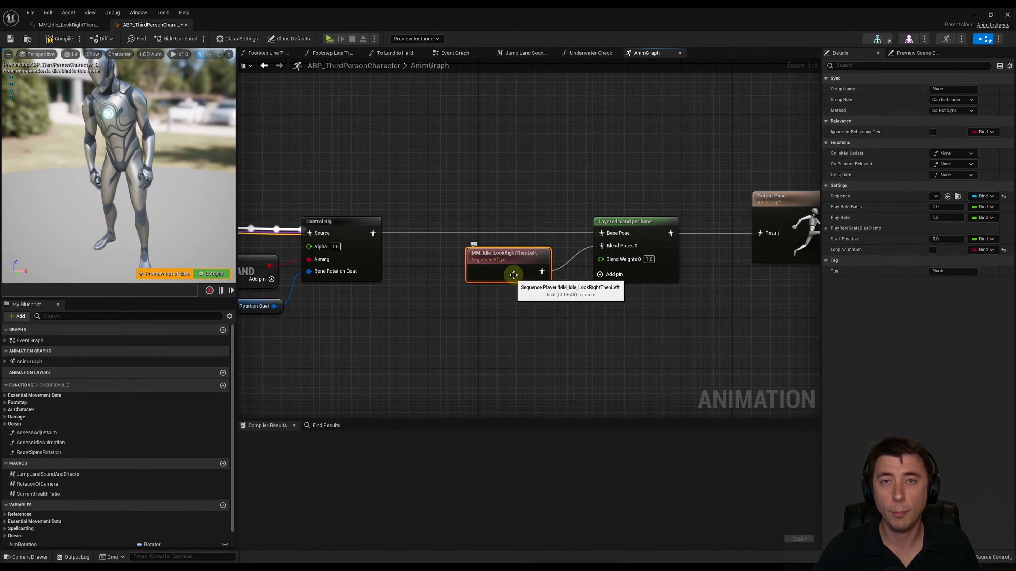
Step: Add a branch filter to the Layered blend per bone node with bone name neck_01 and blend depth 1
click(627, 223)
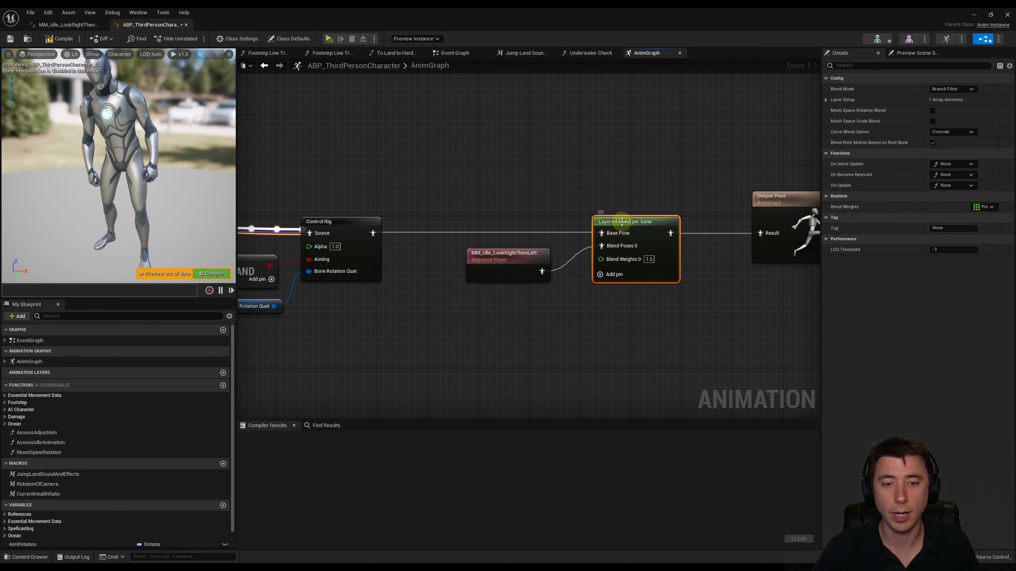
click(826, 100)
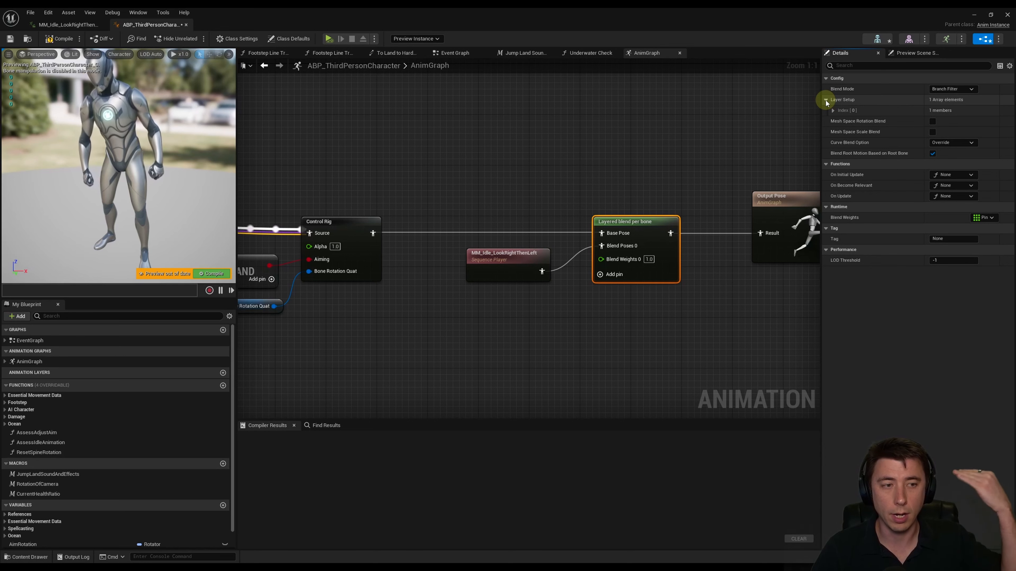
click(833, 110)
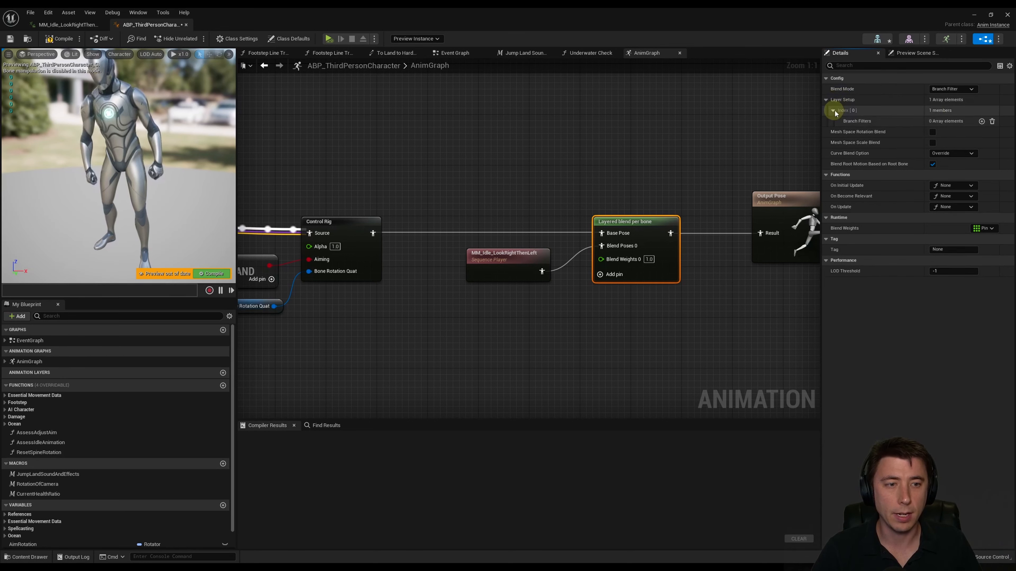
click(981, 121)
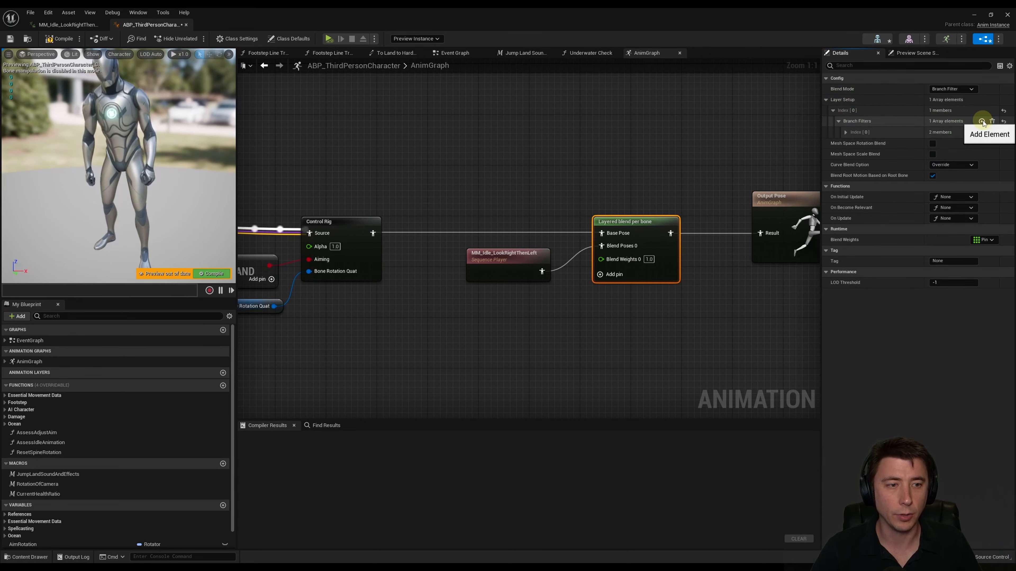
click(846, 132)
click(950, 143)
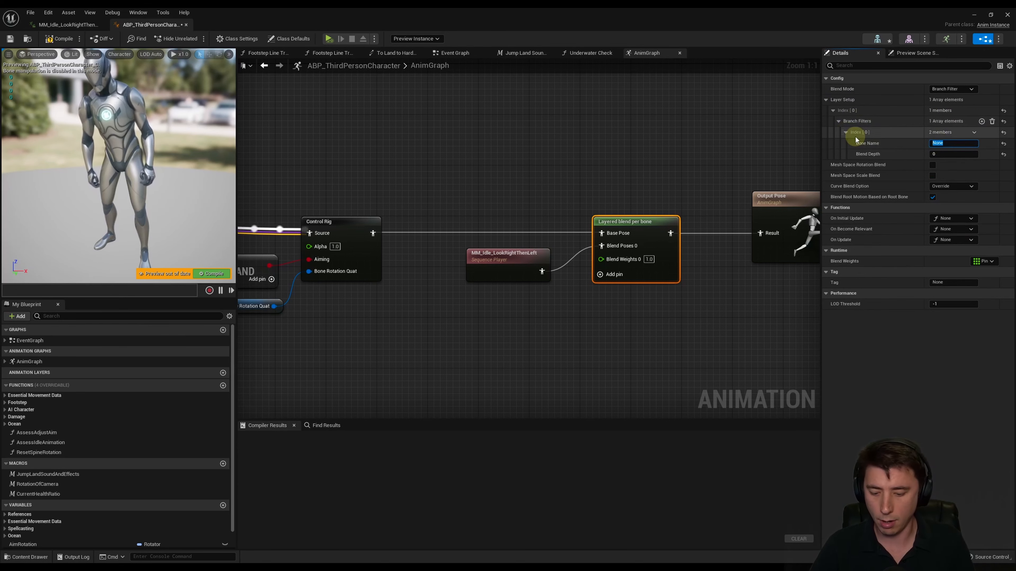
text(neck_01)
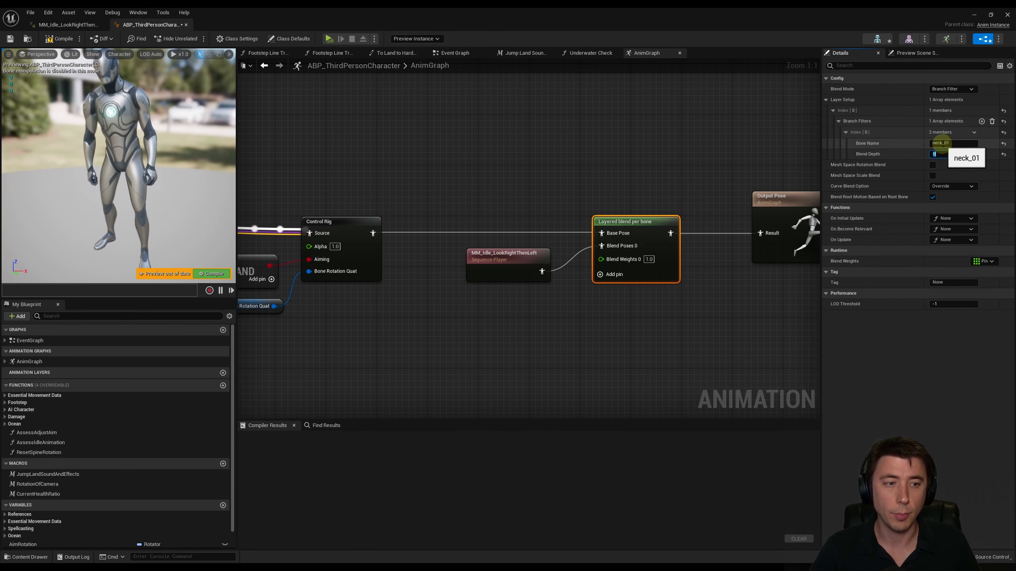
click(68, 25)
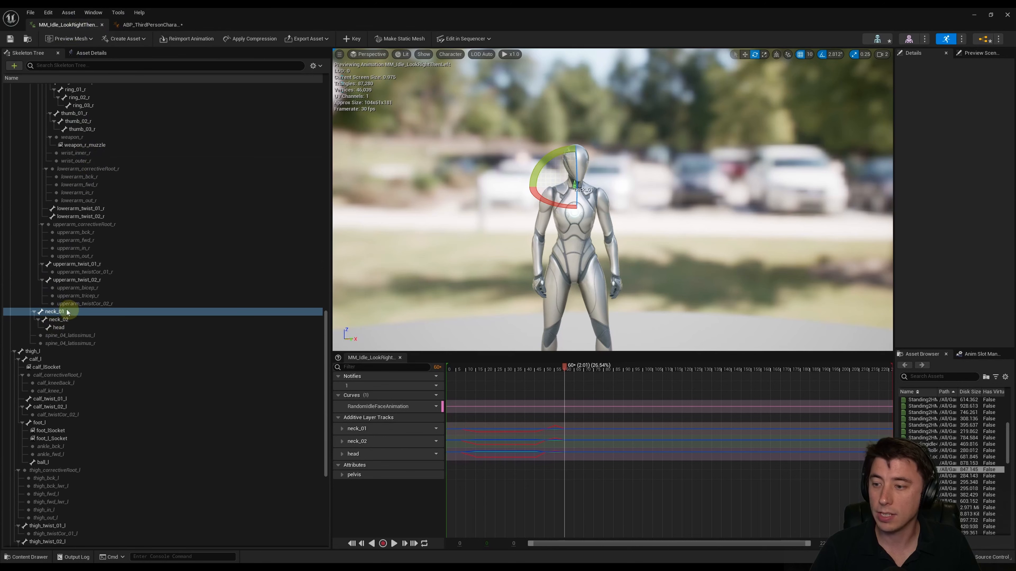
click(150, 24)
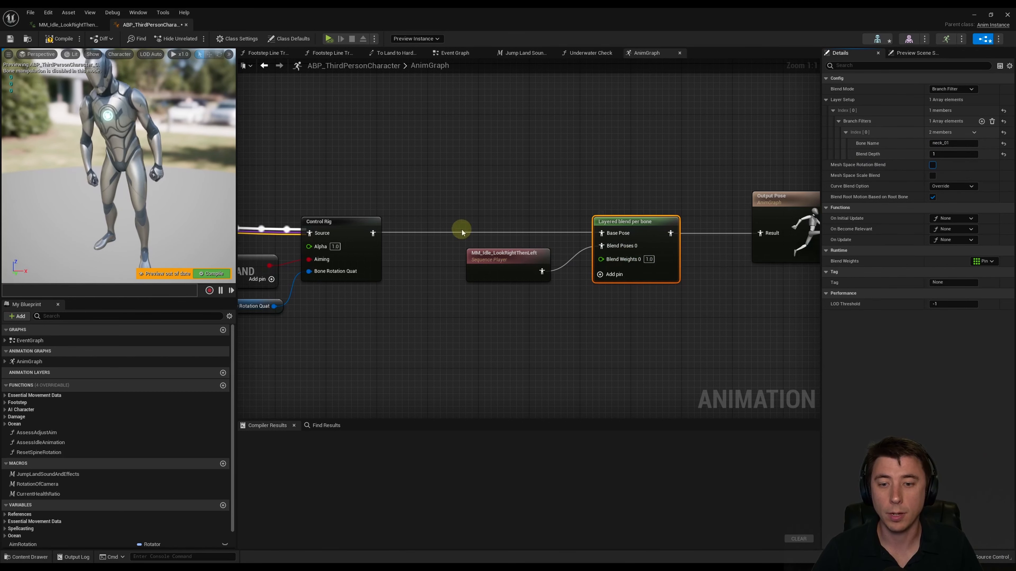
click(495, 317)
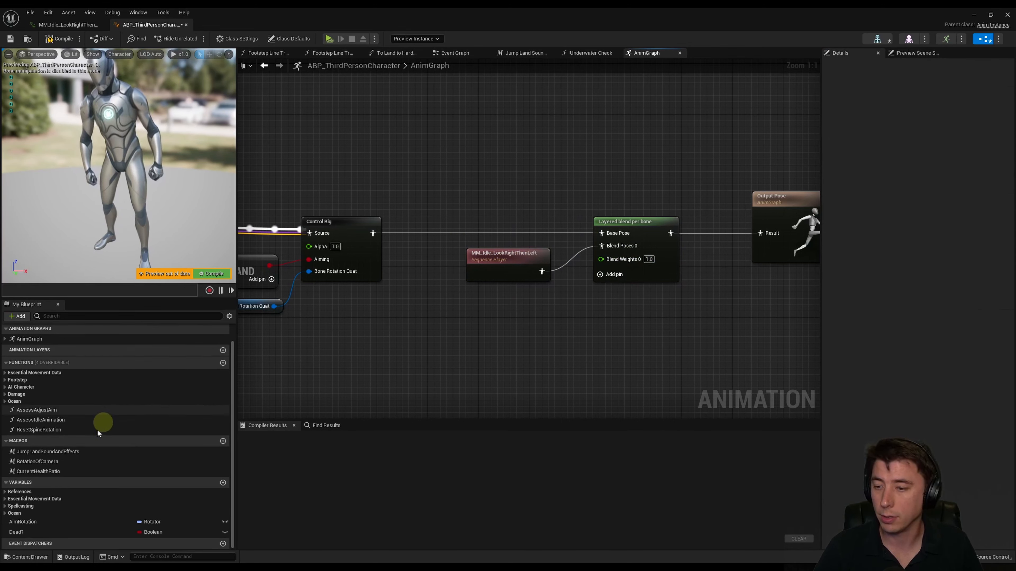
Step: Create a variable named LookRightThenLeft and set its type to Float
click(223, 484)
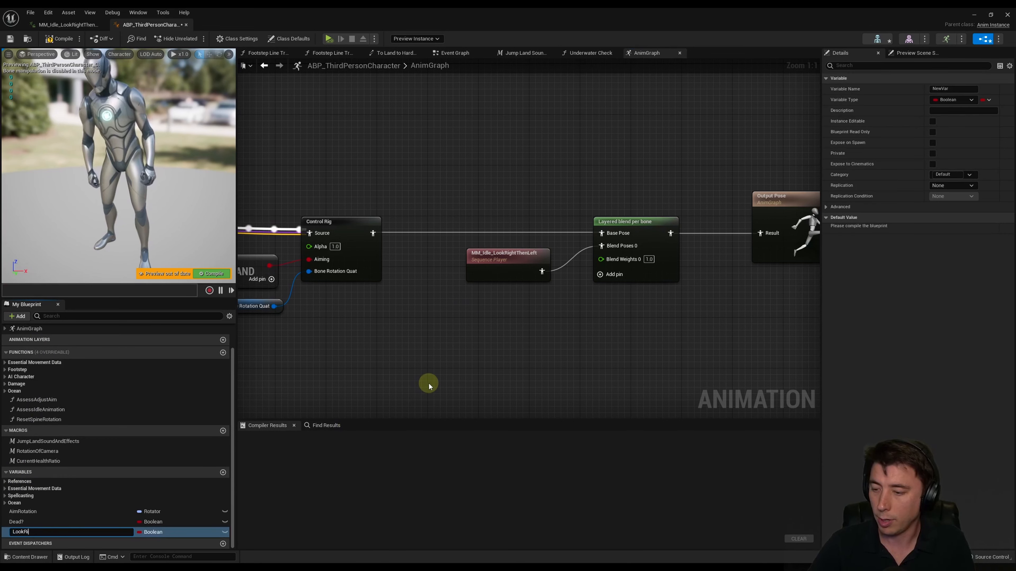
text(LookRightThenLeft)
key(Return)
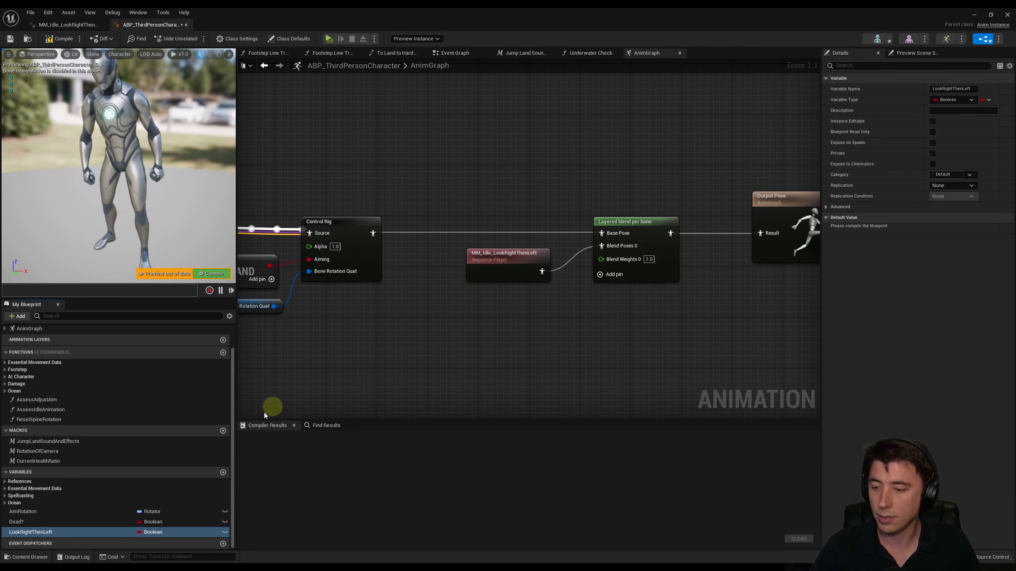
click(151, 533)
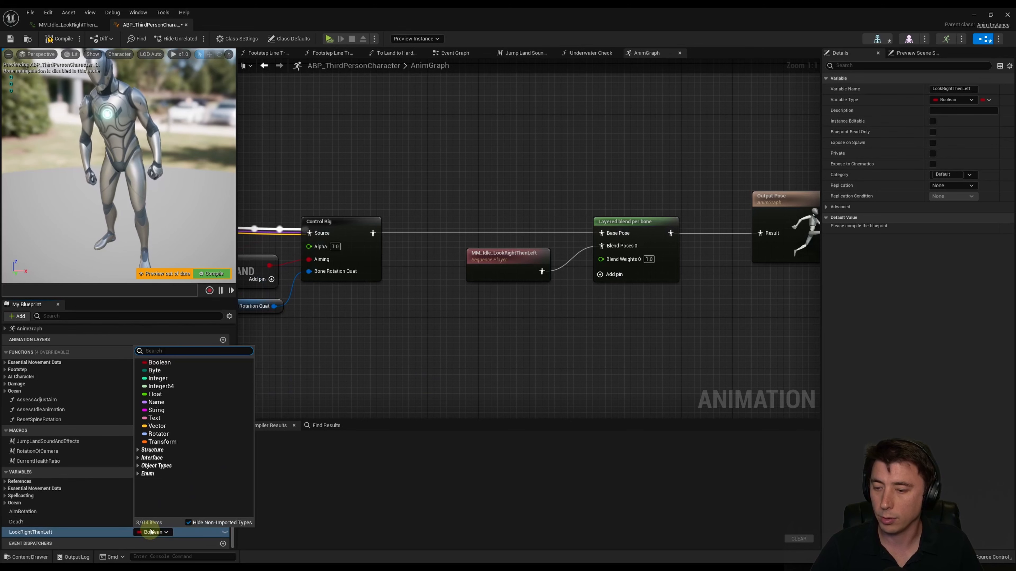
click(155, 394)
Step: Place a LookRightThenLeft getter in the AnimGraph, connect it to Blend Weights 0, and compile the blueprint
drag(32, 532, 495, 298)
drag(594, 260, 599, 259)
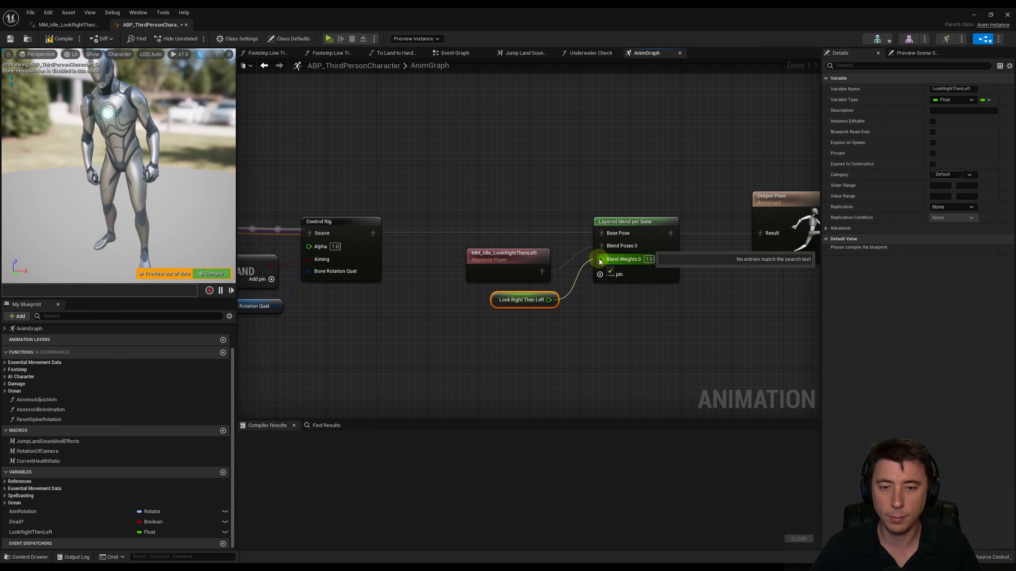
click(542, 333)
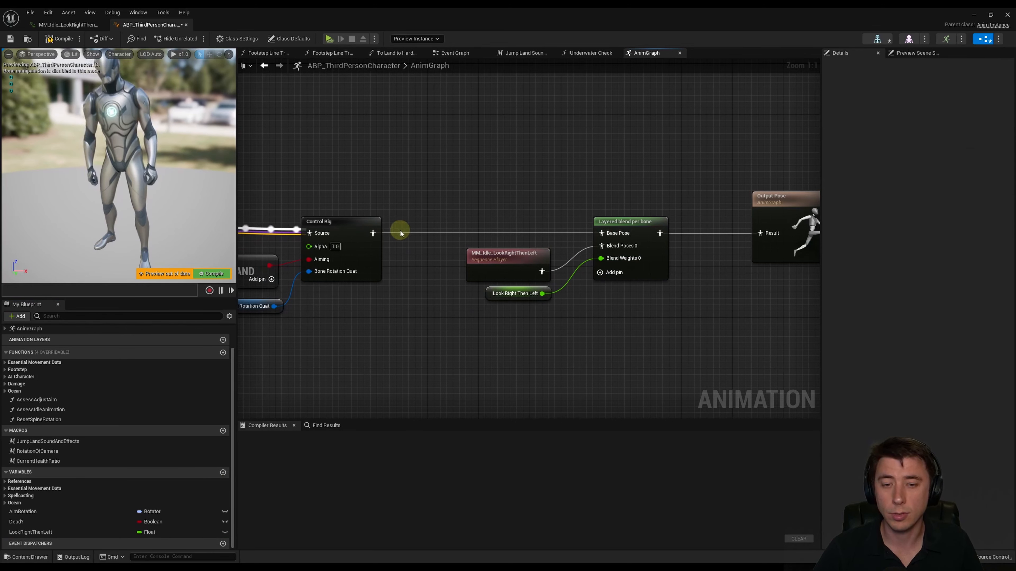
click(59, 39)
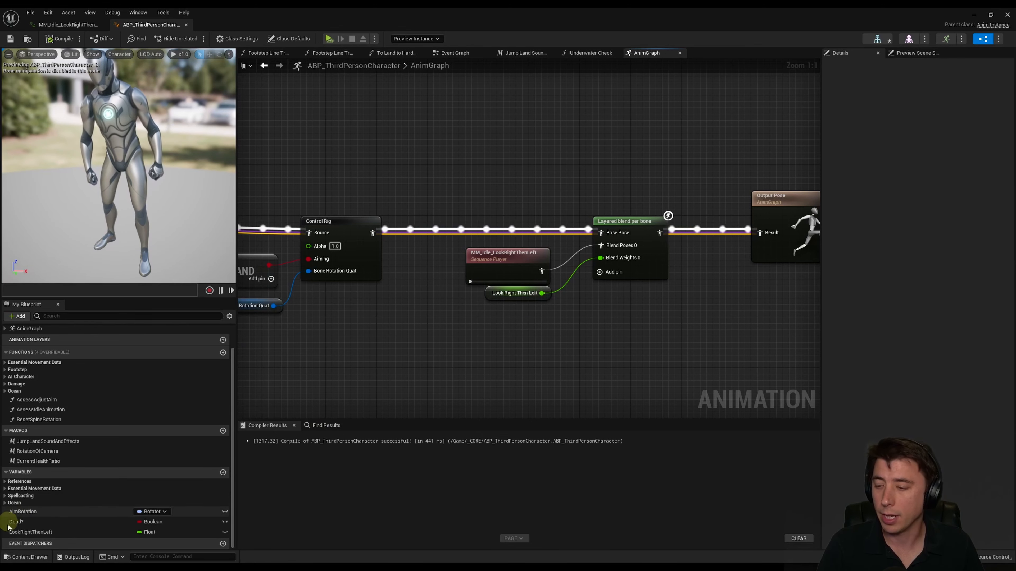
Step: Open the ABP_Tentacle animation blueprint from the Characters/Tentacle folder
click(26, 557)
click(161, 374)
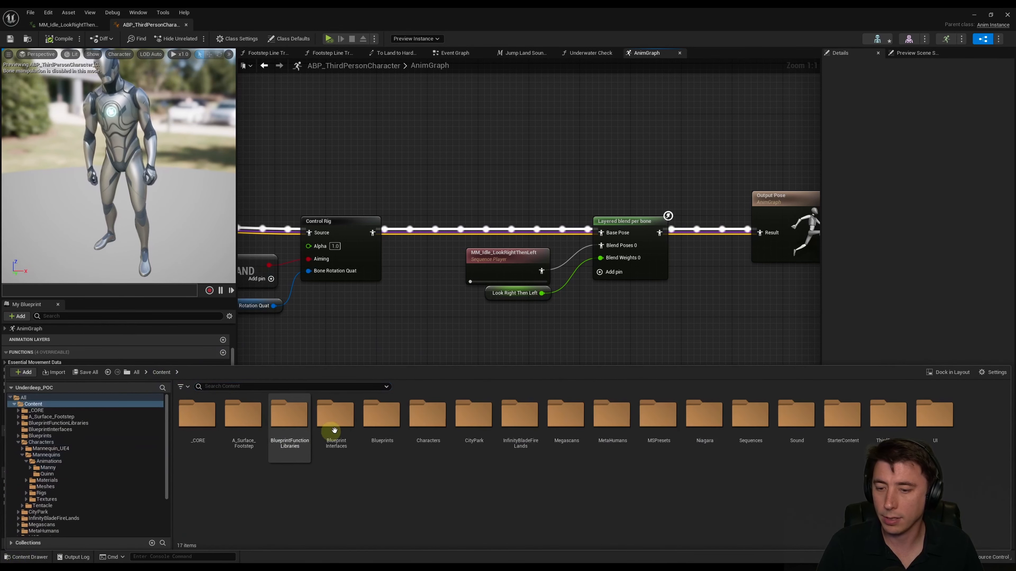
click(381, 416)
double_click(424, 418)
click(293, 427)
double_click(293, 427)
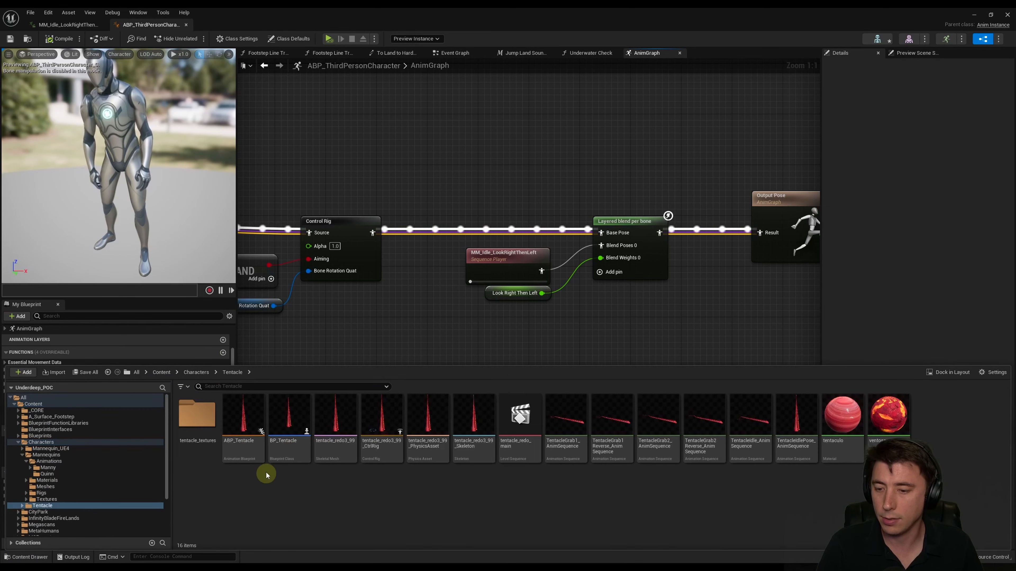
click(244, 432)
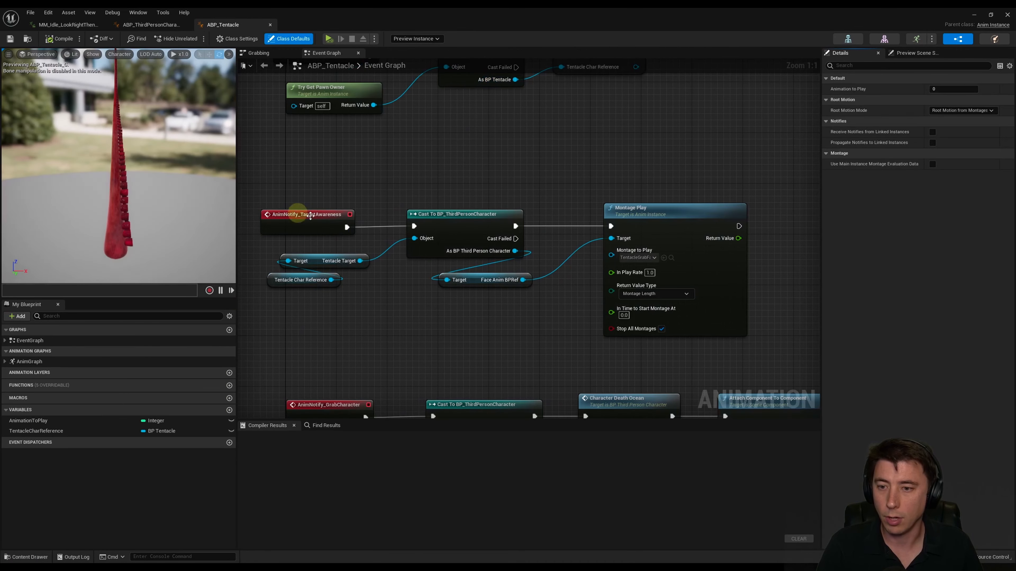
Step: Add an Anim BPReference getter from the Cast To BP_ThirdPersonCharacter output that feeds Montage Play, and place it below the Montage Play node
right_drag(531, 191, 292, 168)
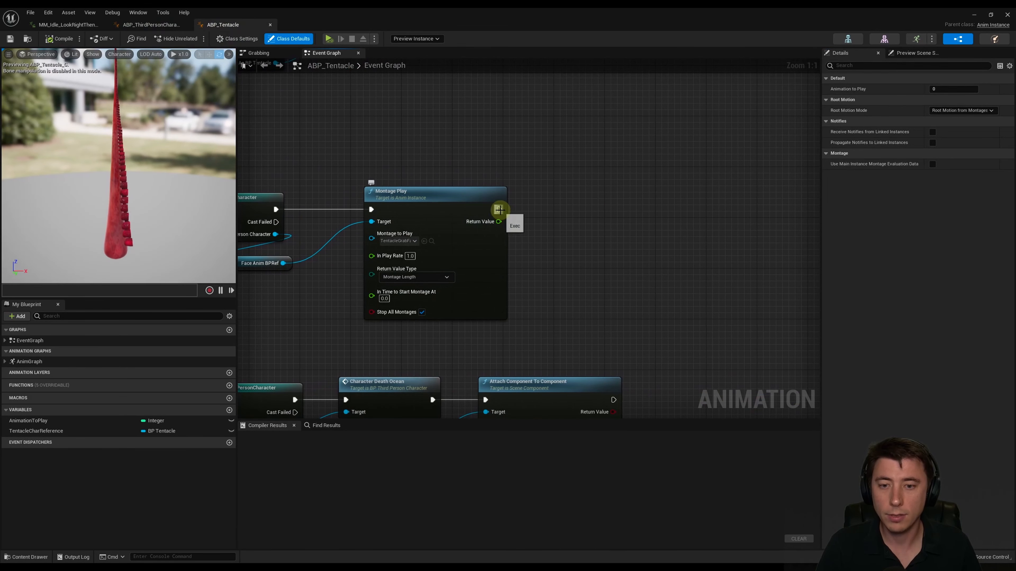
mouse_move(500, 211)
mouse_down()
mouse_move(583, 209)
mouse_move(499, 211)
mouse_up()
click(168, 26)
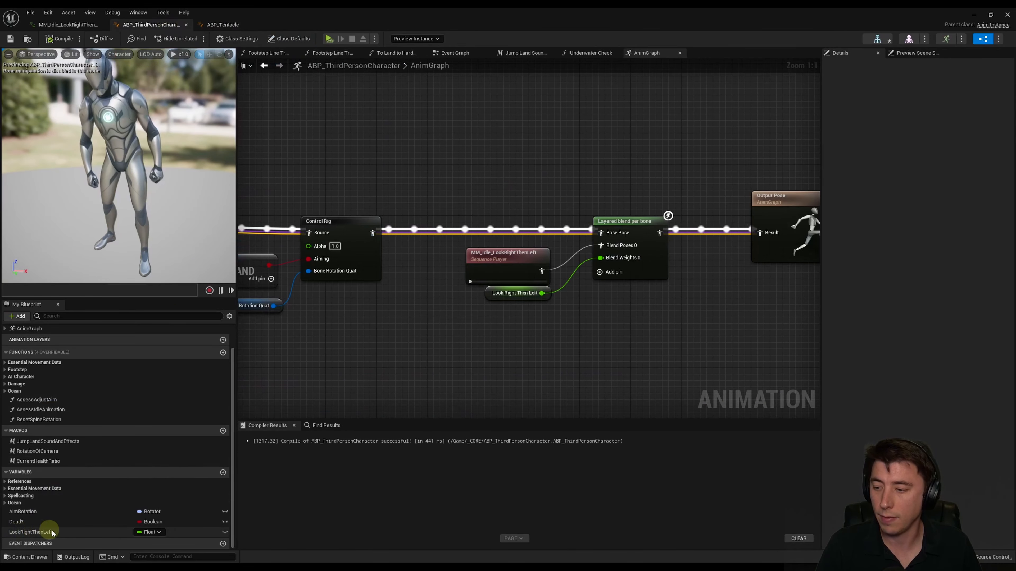
click(224, 25)
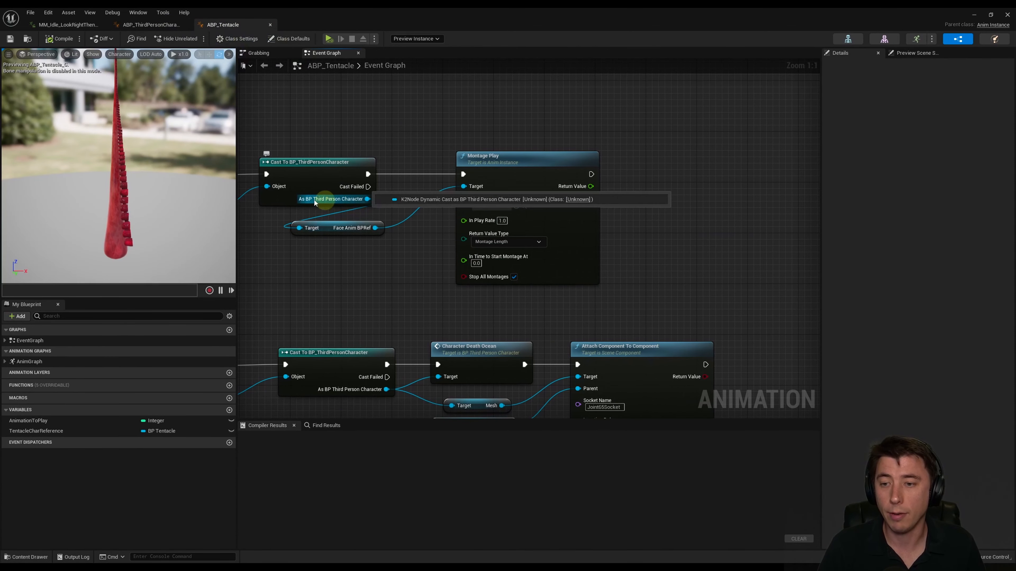
drag(367, 199, 338, 264)
text(anim bp)
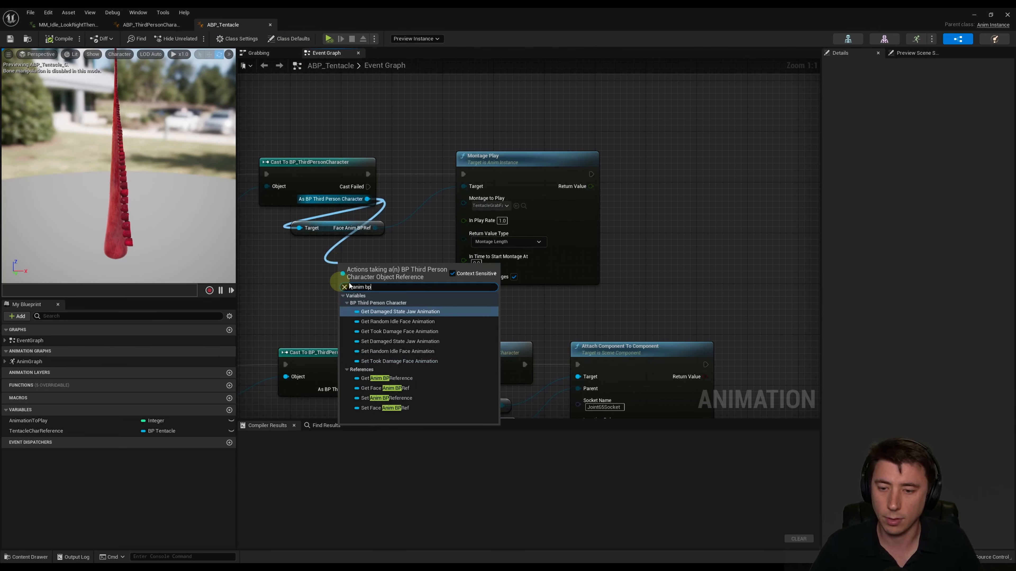
click(386, 378)
drag(375, 274, 515, 307)
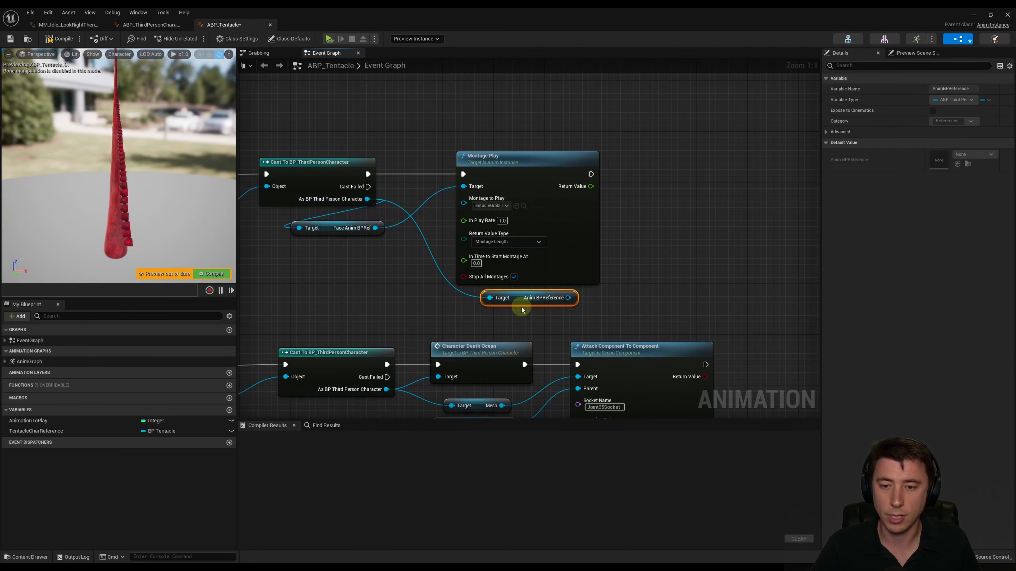
Step: Add a Set Look Right Then Left node from the Anim BPReference and connect its execution after Montage Play
right_drag(565, 297, 381, 329)
drag(383, 329, 472, 212)
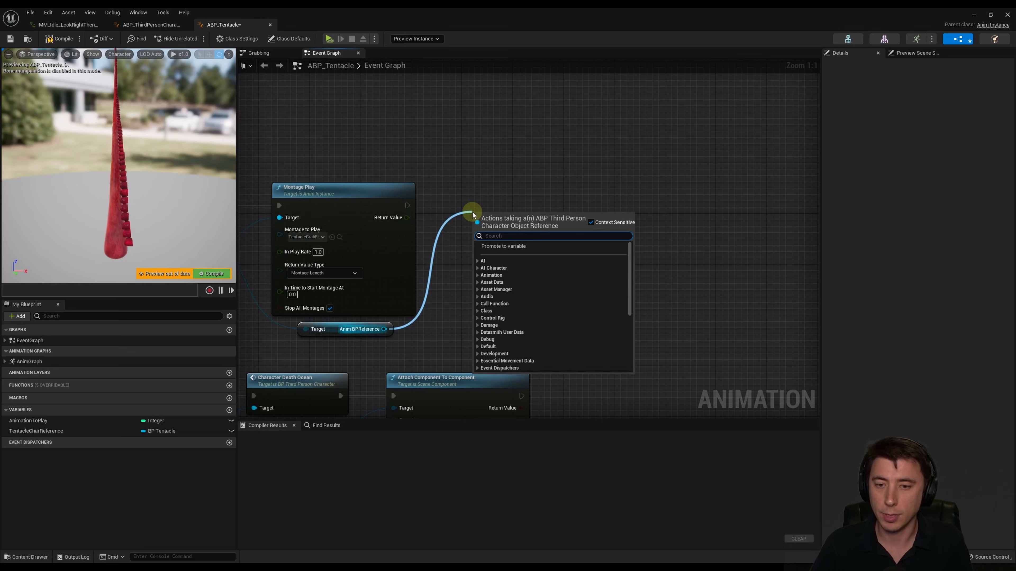
text(look right)
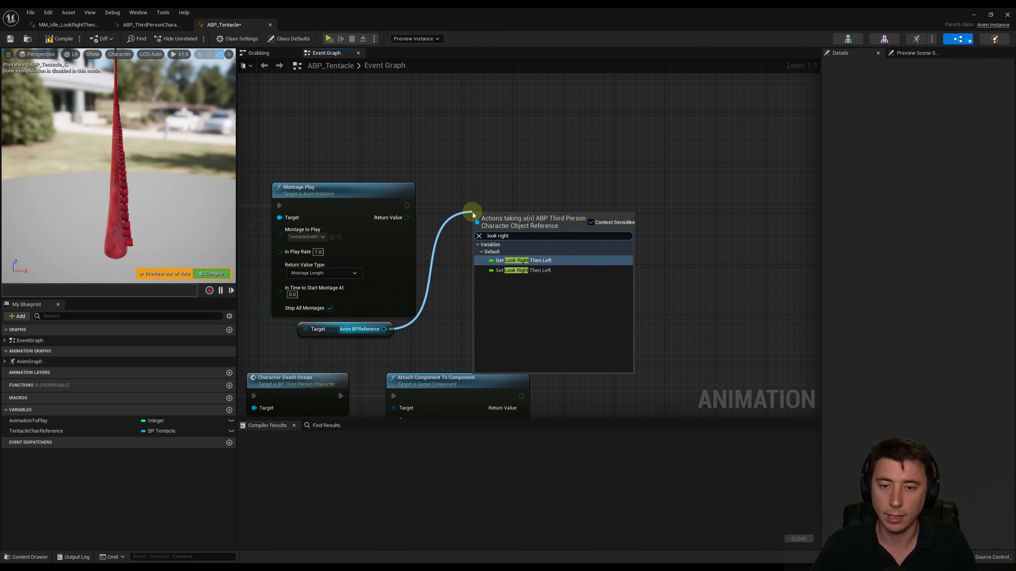
key(Down)
key(Return)
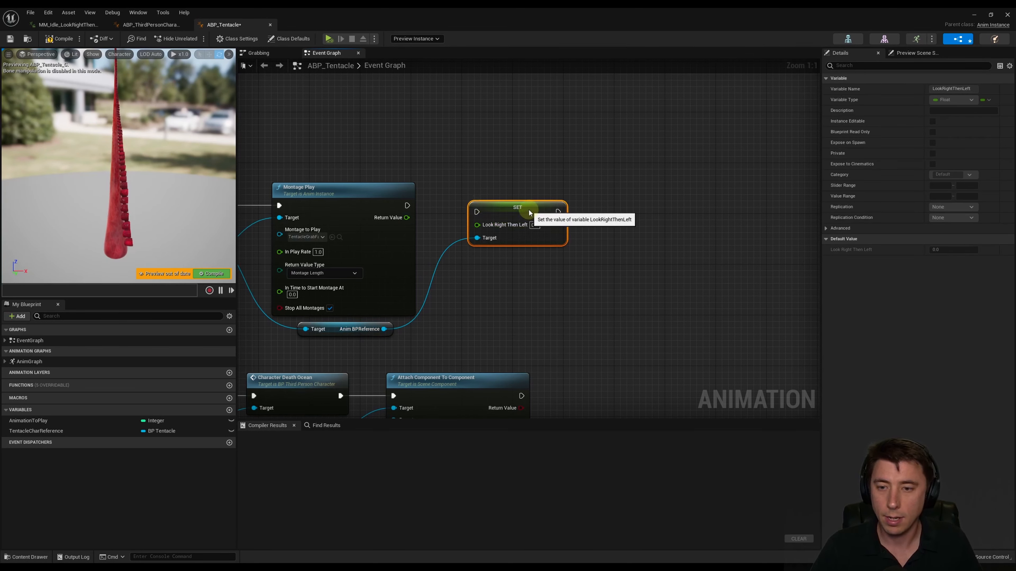
drag(529, 213, 529, 207)
drag(408, 206, 476, 205)
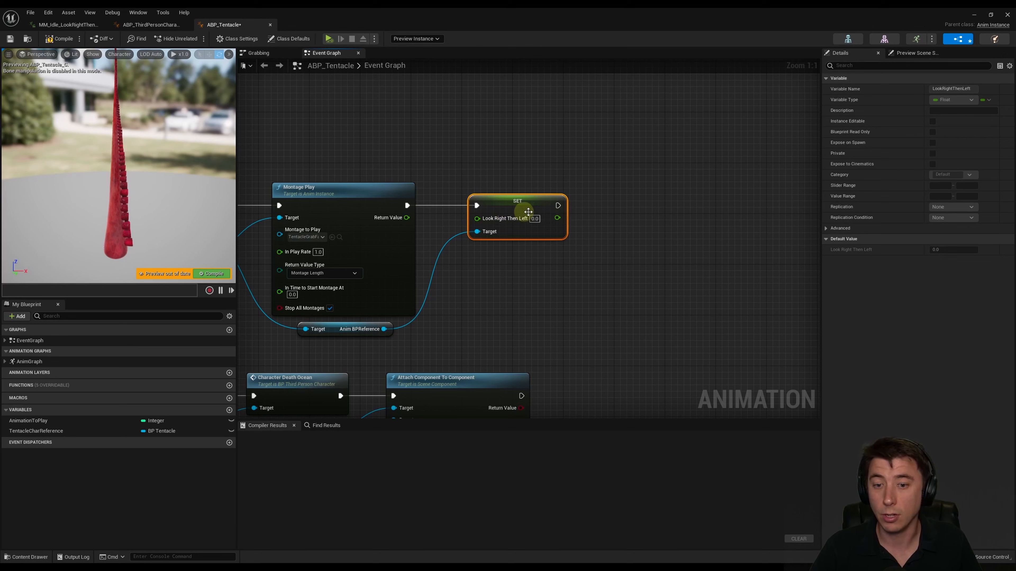
Step: Set Look Right Then Left to 1.0 on the Set node, then compile and save the ABP_Tentacle blueprint
click(534, 219)
text(1)
click(529, 276)
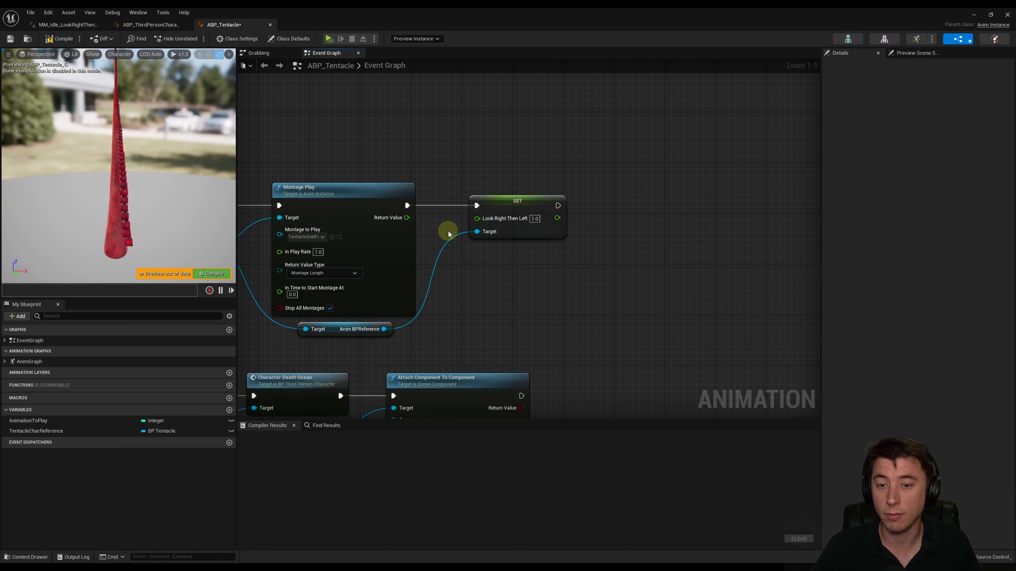
click(58, 38)
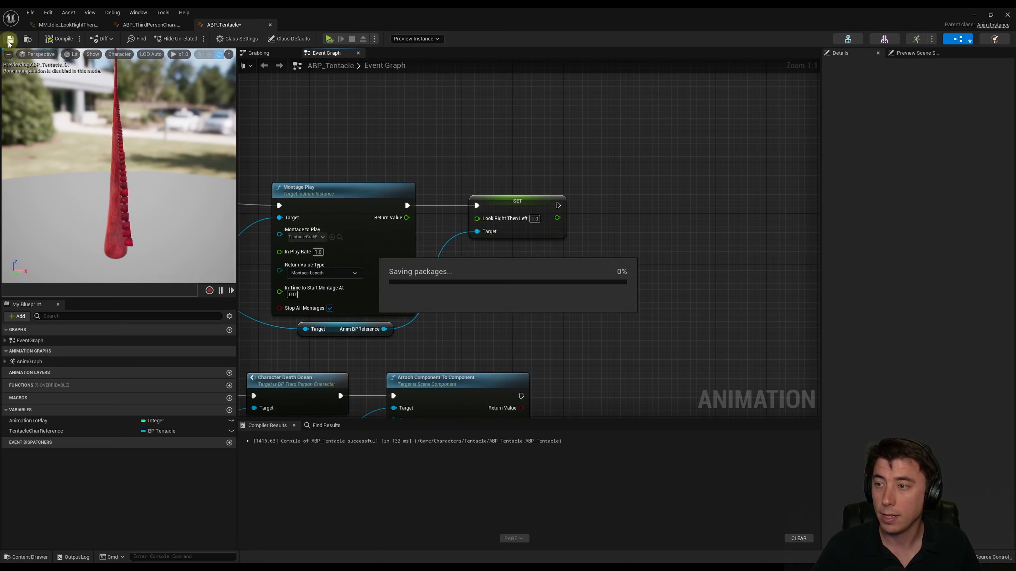
Step: Return to the Island_v1 level and play-test the character's reaction to the tentacles at the shoreline, then stop the simulation
click(175, 24)
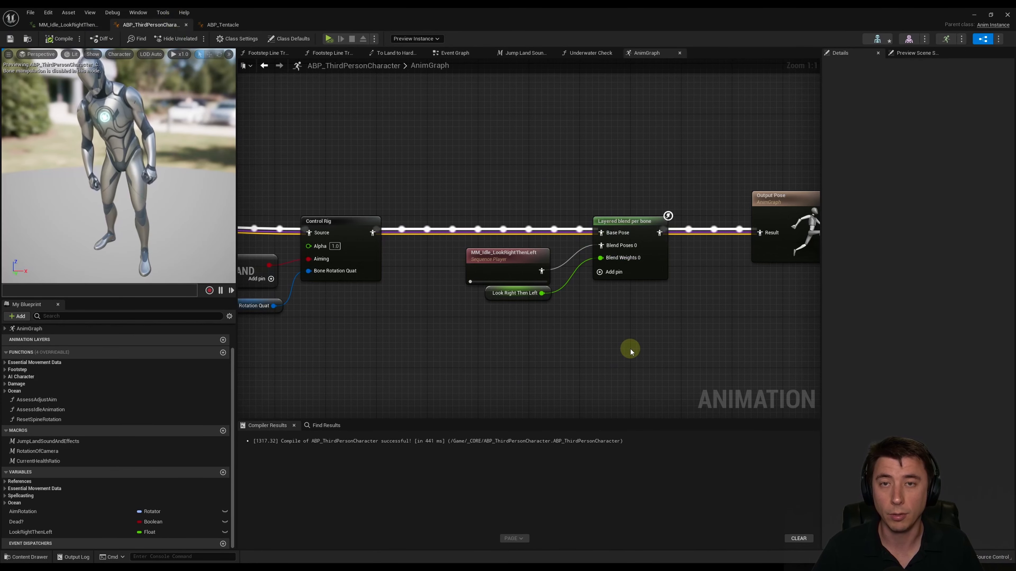
right_drag(630, 349, 584, 326)
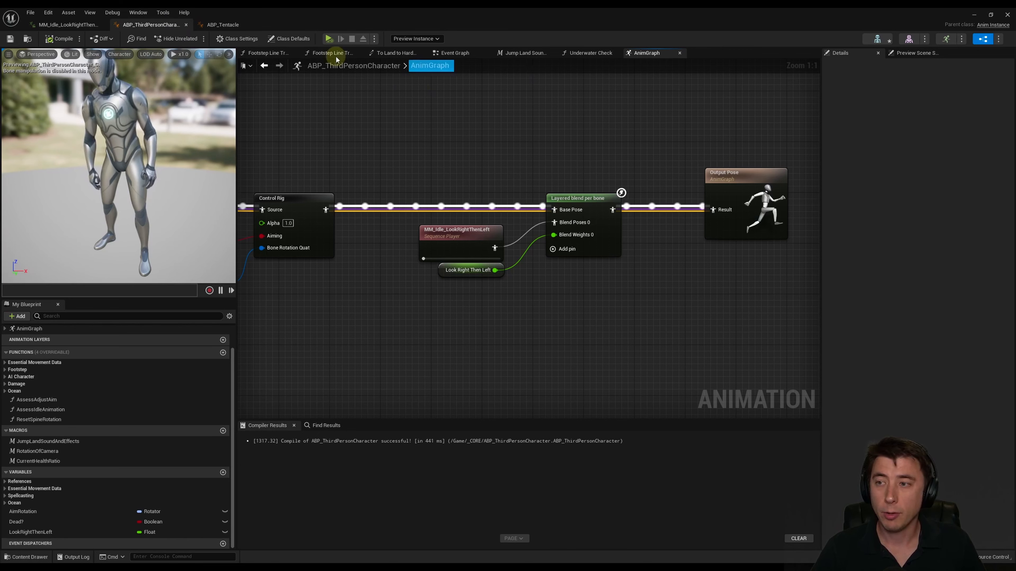
click(974, 14)
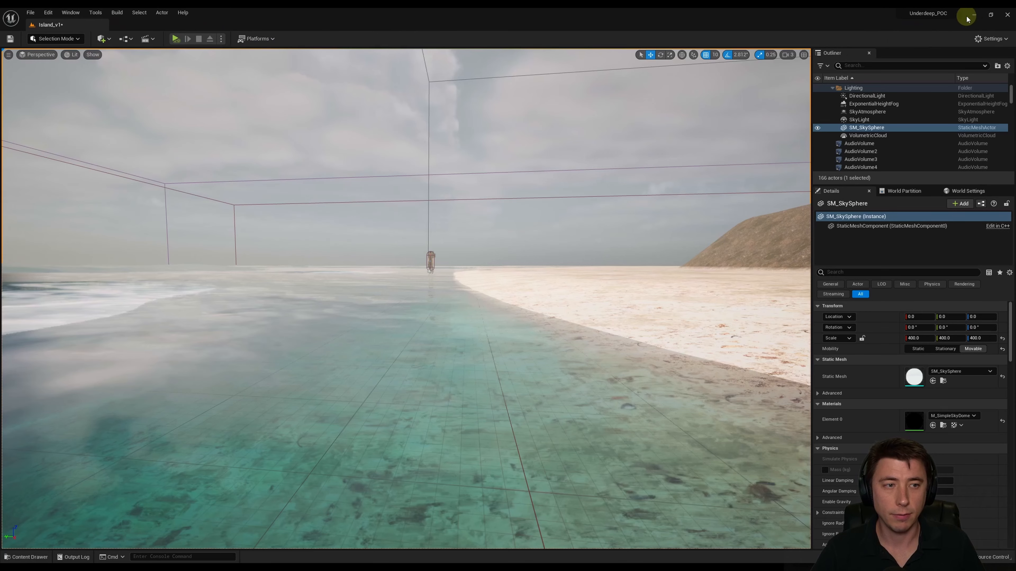
key(w)
right_drag(536, 171, 542, 168)
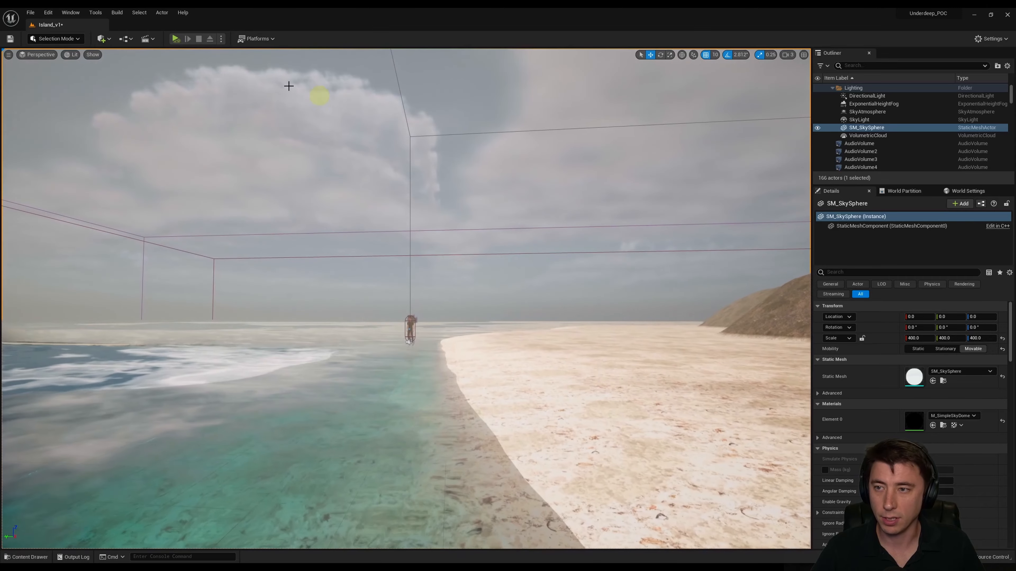
click(176, 39)
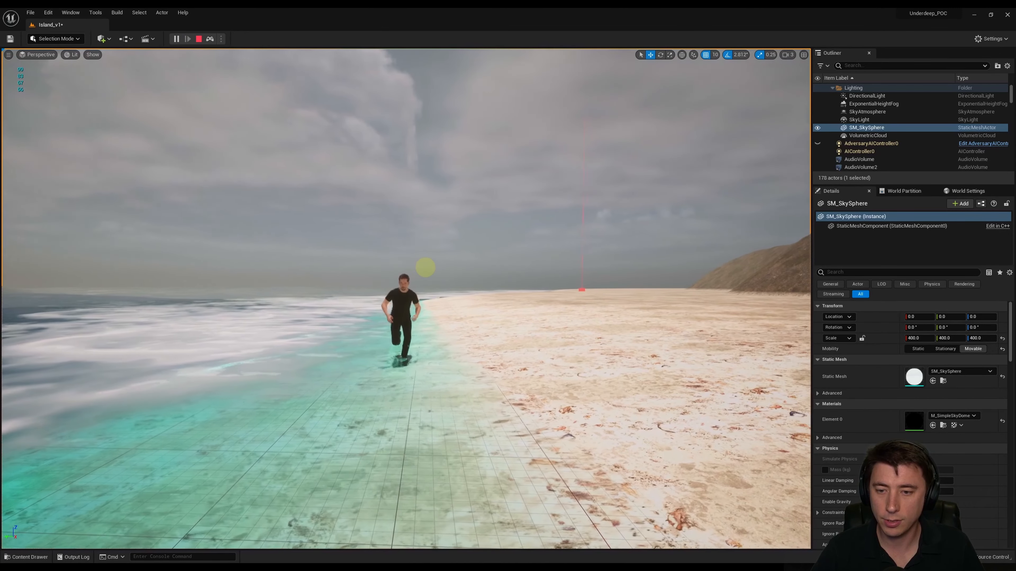
key(s)
right_drag(425, 267, 390, 268)
key(s)
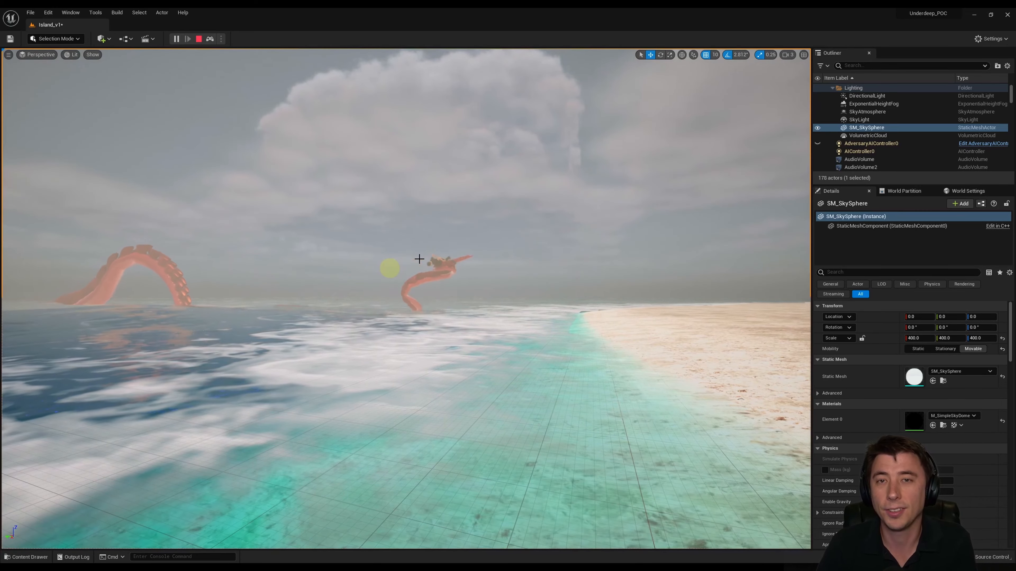
key(Escape)
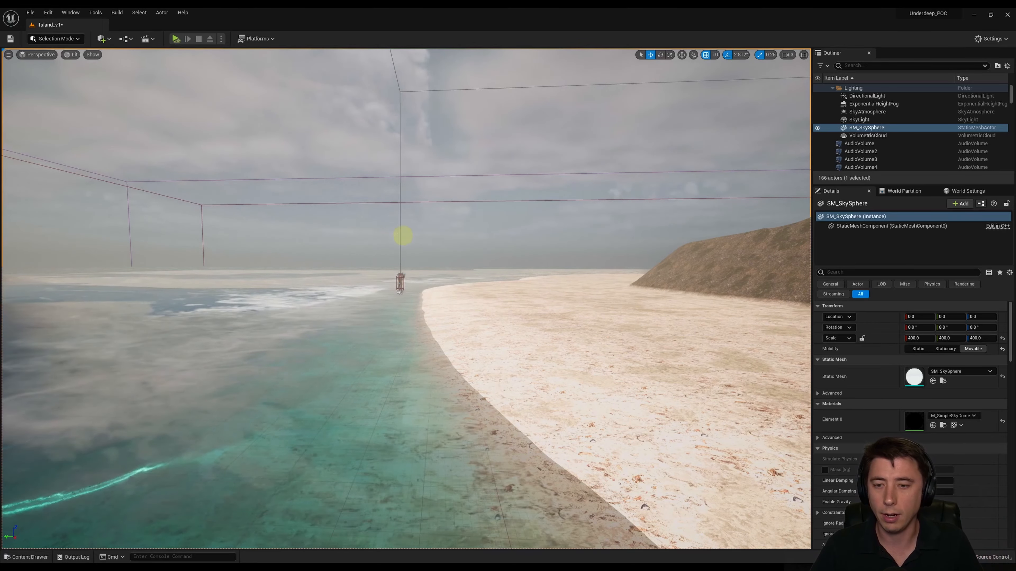
right_drag(402, 236, 189, 220)
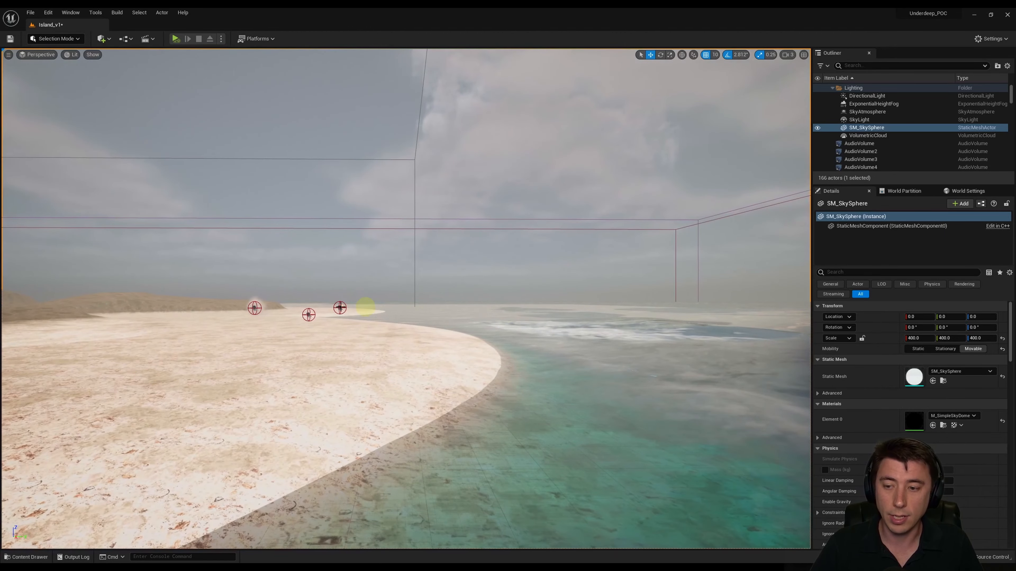
right_drag(365, 306, 571, 295)
right_drag(493, 294, 678, 297)
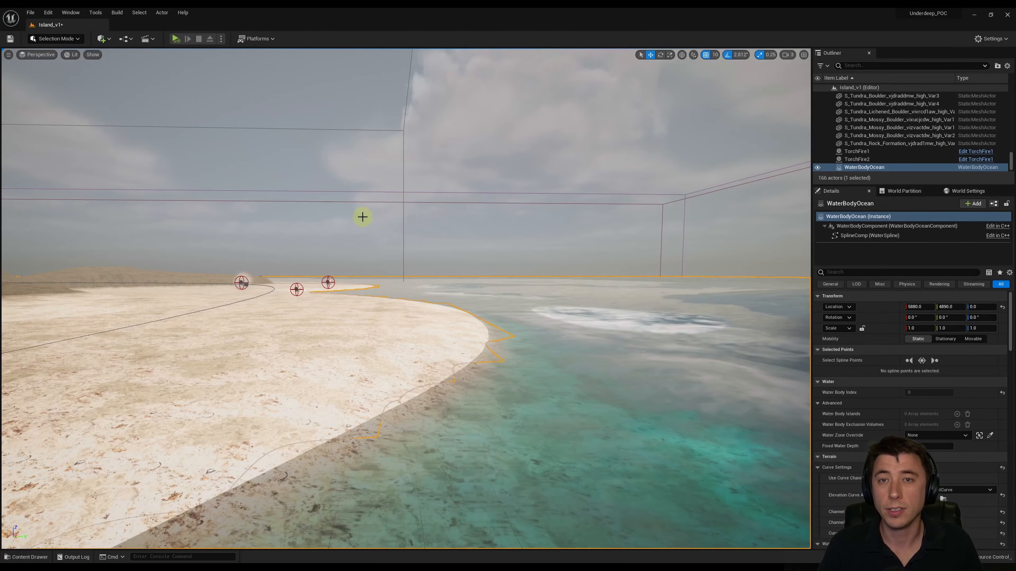
Step: Browse the project content to the Characters/Mannequins/Animations/Manny folder
click(26, 558)
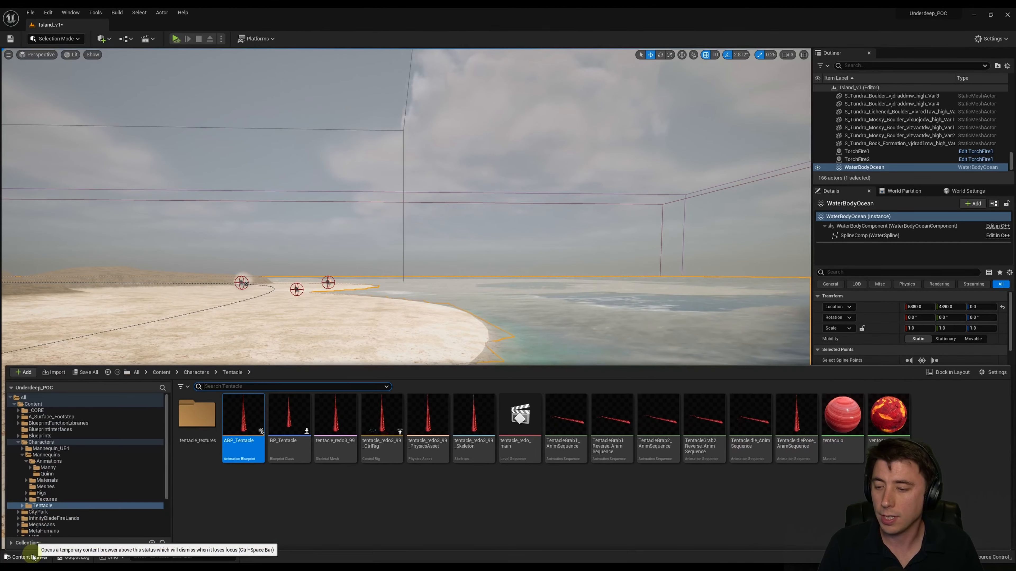
click(258, 522)
click(161, 373)
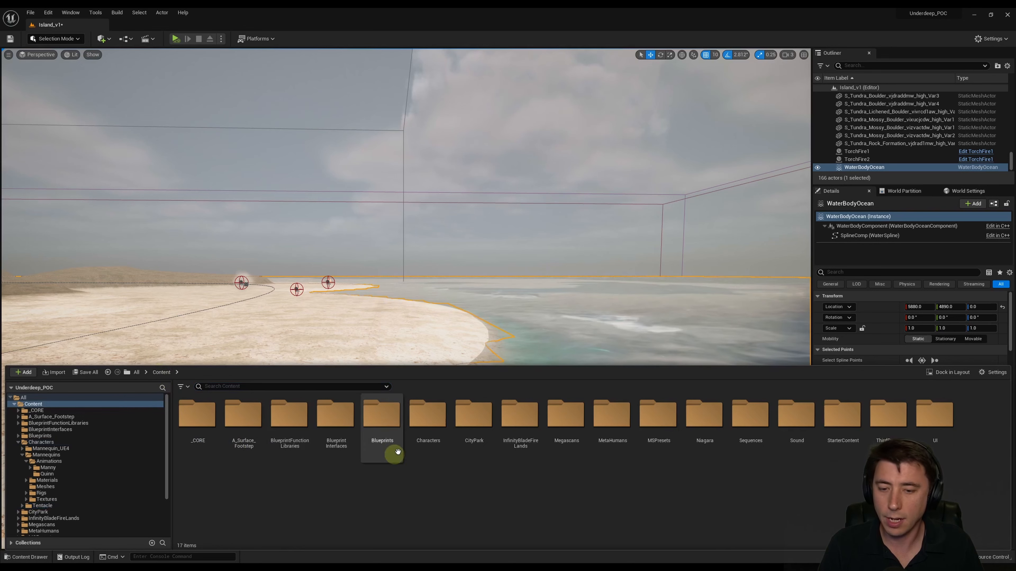
double_click(390, 448)
double_click(243, 415)
double_click(197, 414)
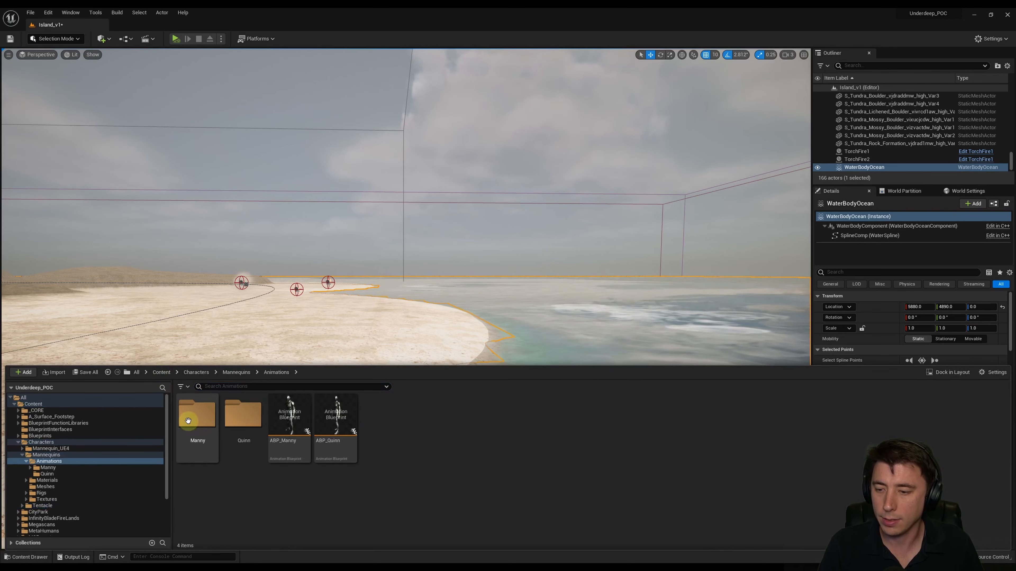
double_click(197, 414)
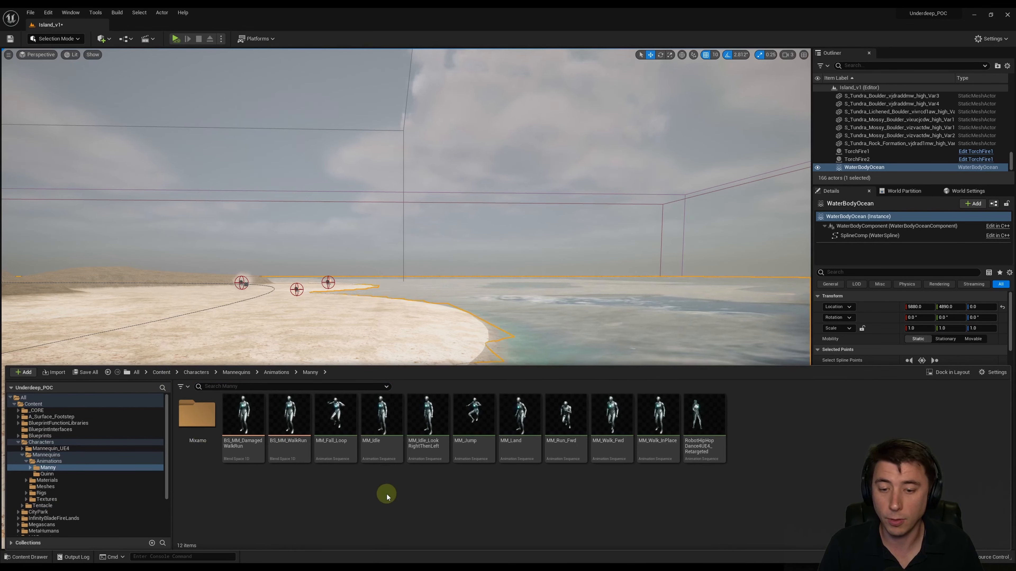
Step: Duplicate the MM_Idle animation sequence as MM_Idle_LookLeftThenRight and open the copy
right_click(380, 447)
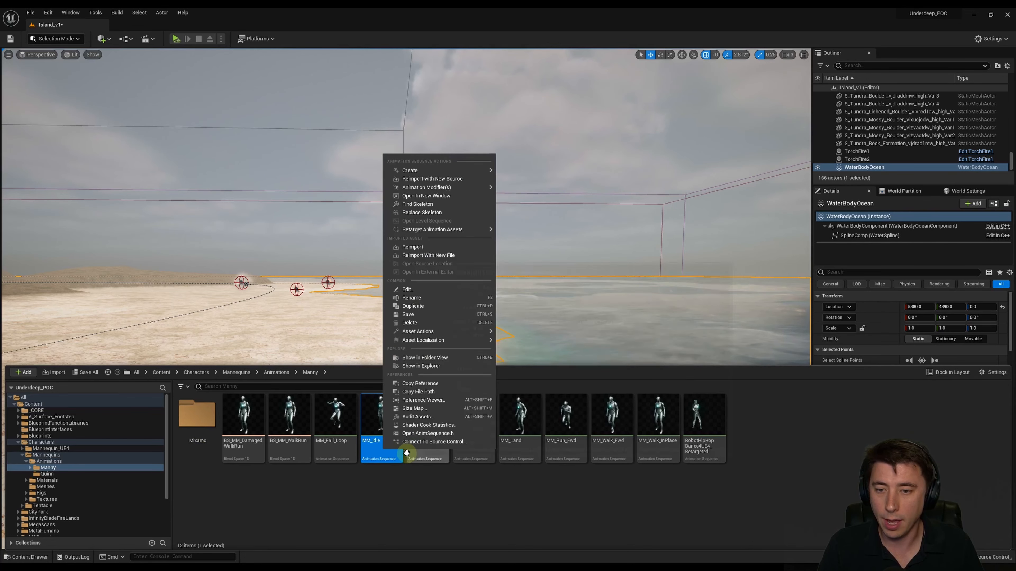
click(424, 306)
key(End)
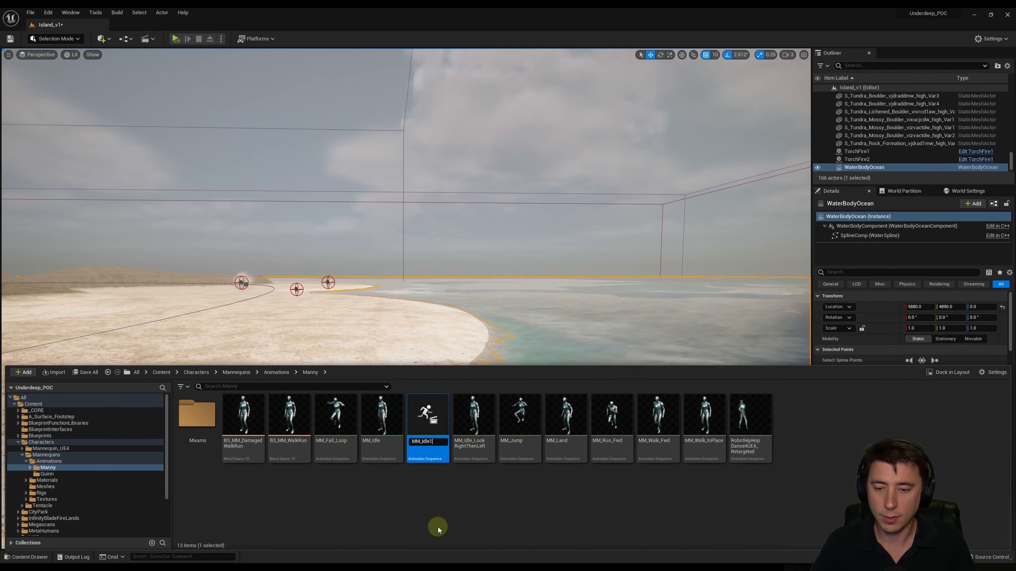
key(BackSpace)
text(_Look)
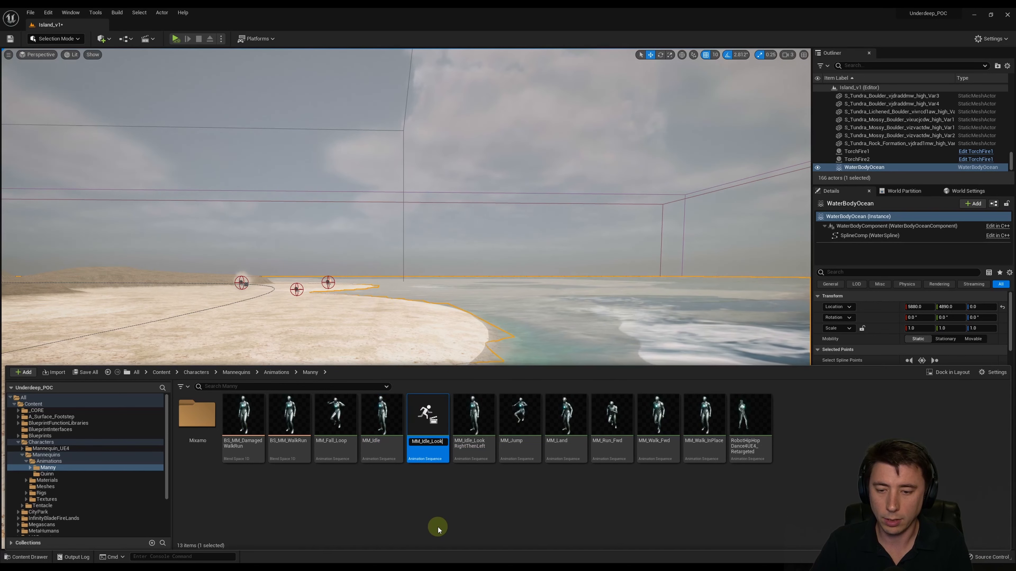
text(LeftThenRight)
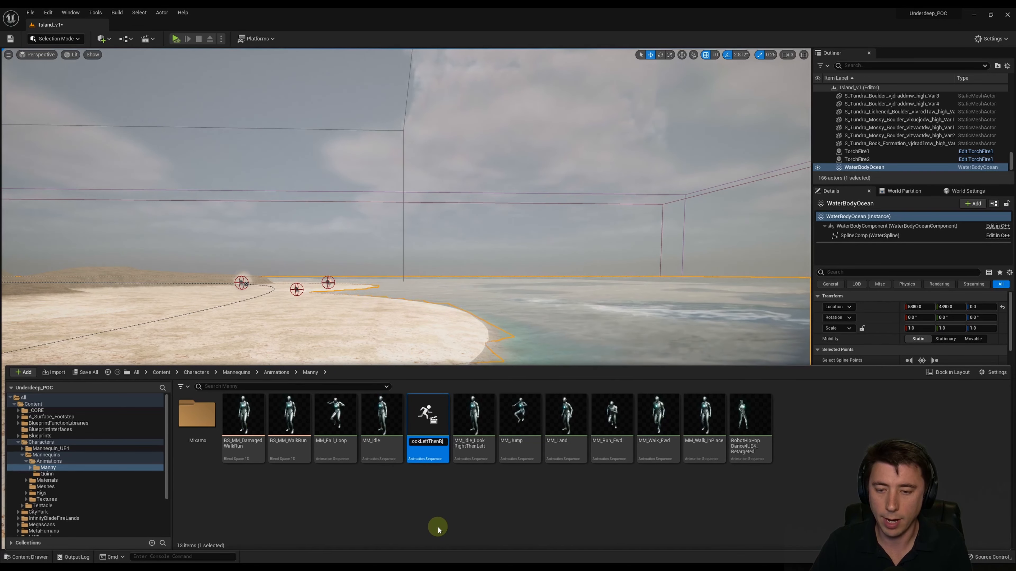
key(Return)
double_click(428, 457)
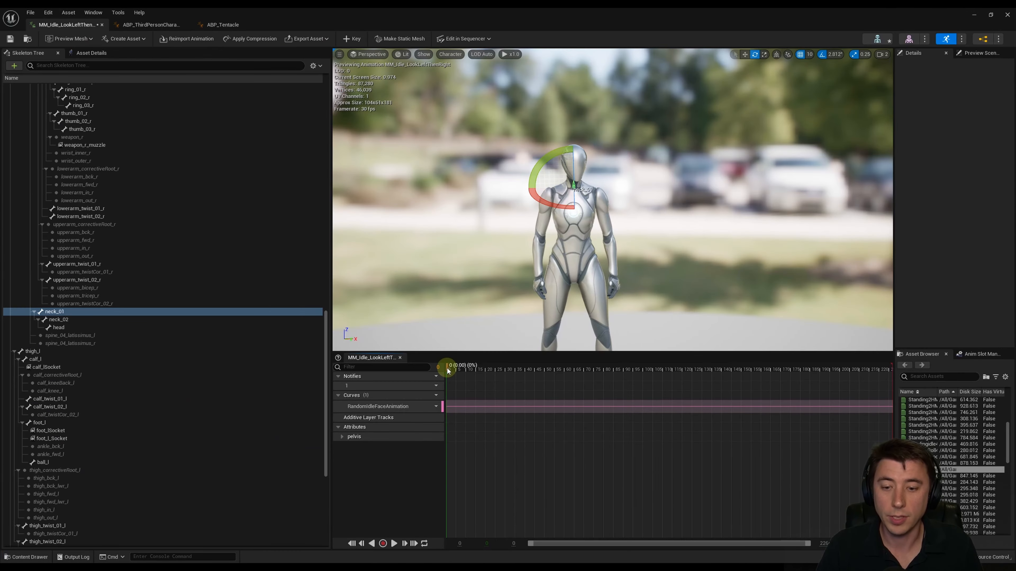
Step: Key the neck_01, neck_02 and head bones in their starting pose at about frame 6
drag(451, 368, 459, 370)
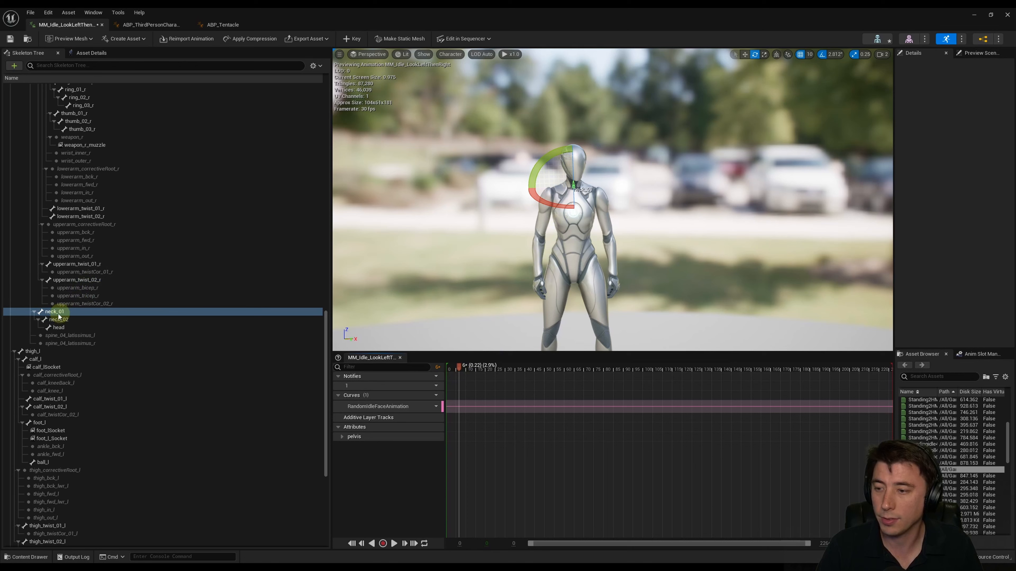
click(351, 38)
click(58, 319)
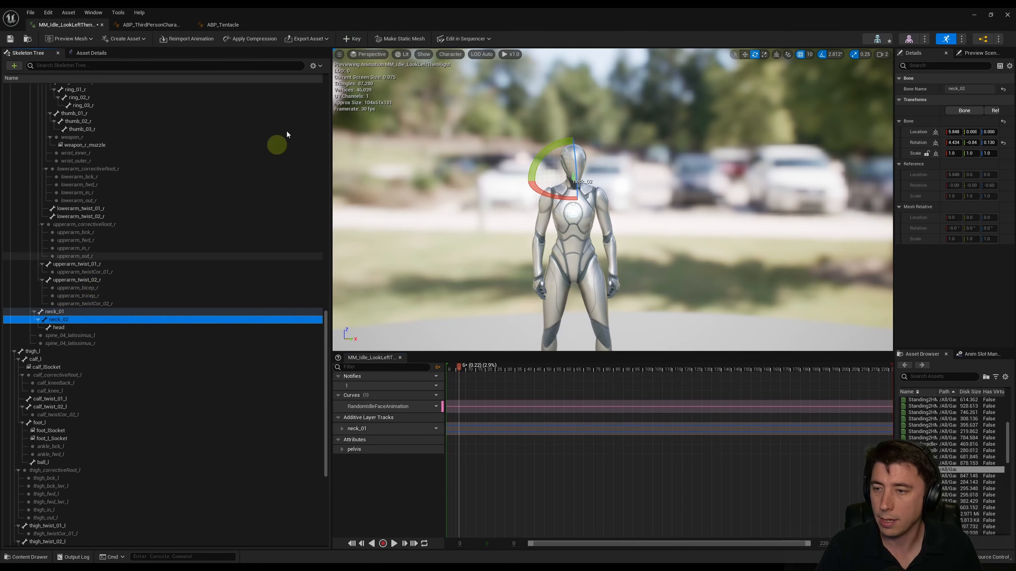
click(351, 38)
click(118, 327)
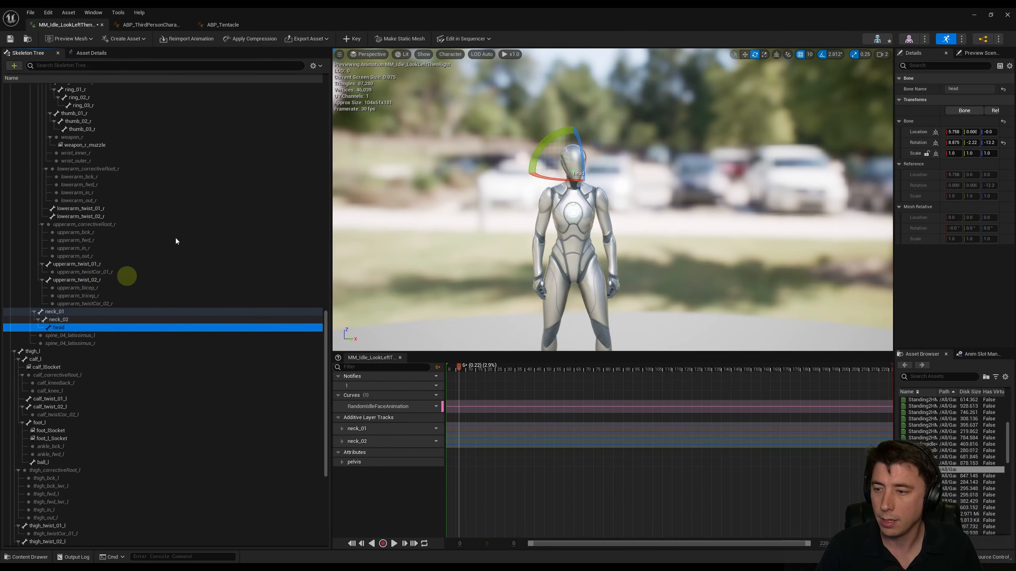
click(351, 39)
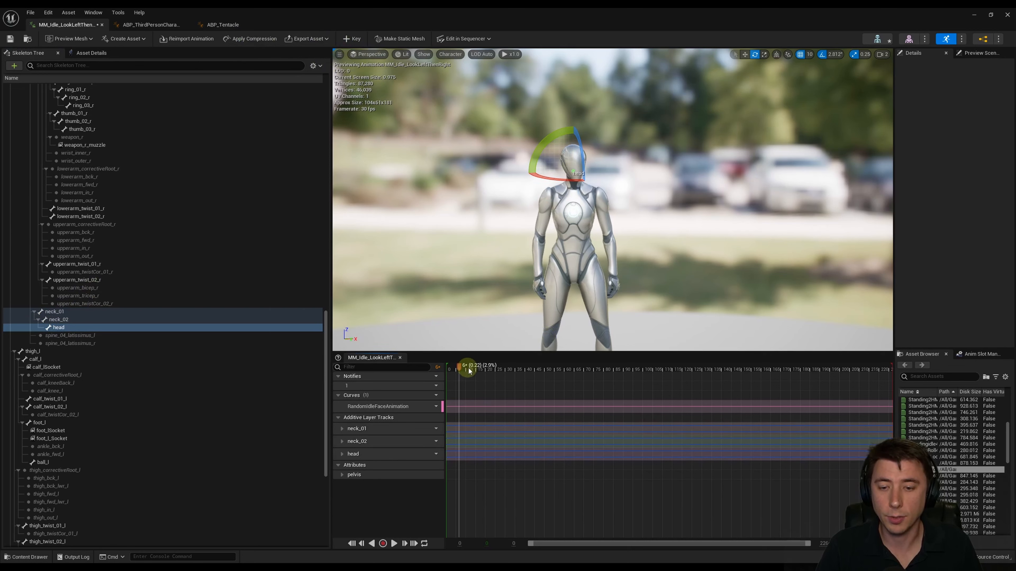
Step: At frame 15, rotate and key the neck_01, neck_02 and head bones so the mannequin looks to its left
drag(469, 371, 476, 372)
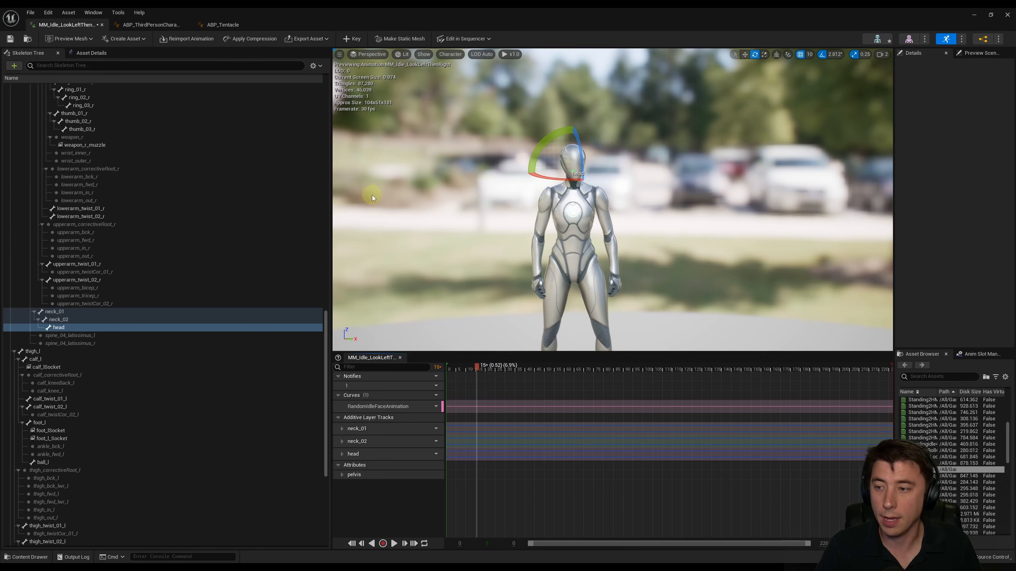
click(62, 312)
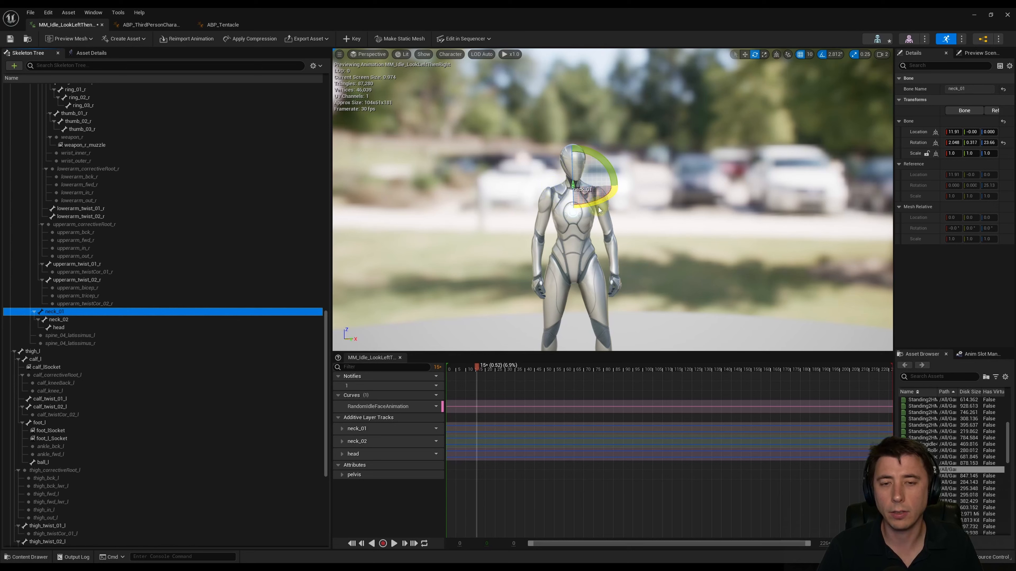
drag(593, 205, 595, 207)
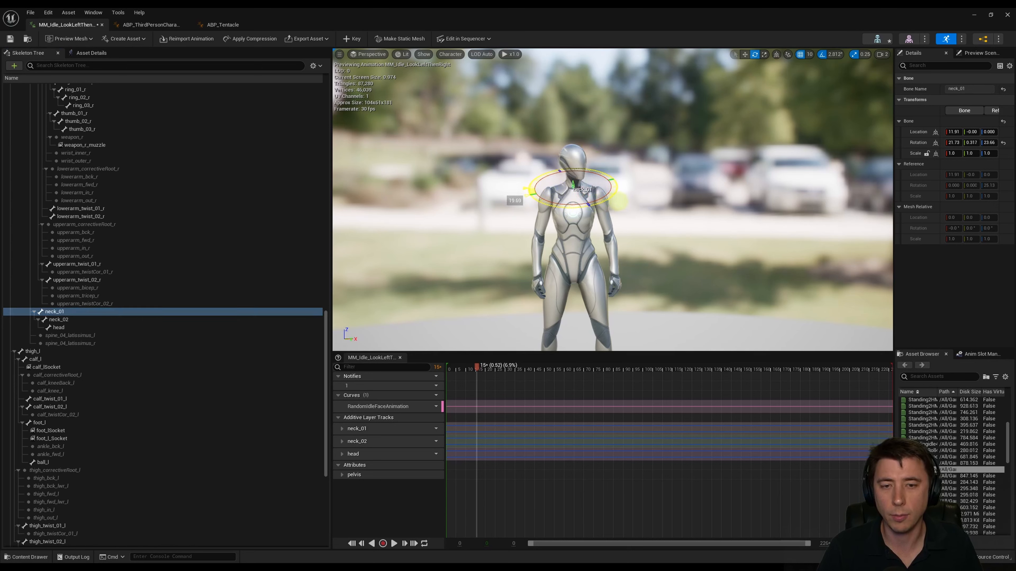
drag(578, 159, 578, 160)
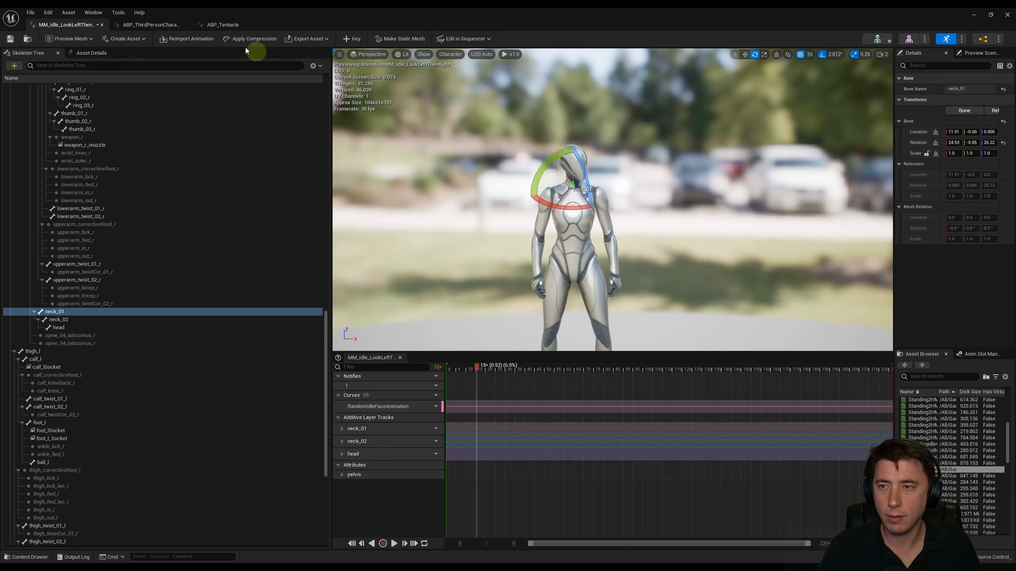
click(58, 319)
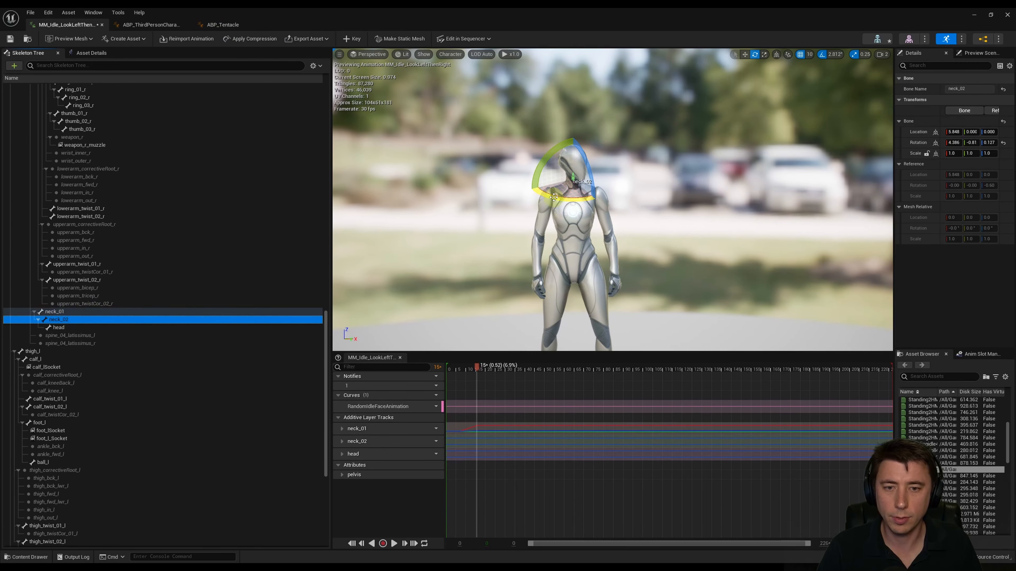
drag(554, 197, 556, 197)
mouse_move(593, 161)
mouse_down()
mouse_move(571, 188)
mouse_move(597, 152)
mouse_up()
click(182, 326)
click(357, 39)
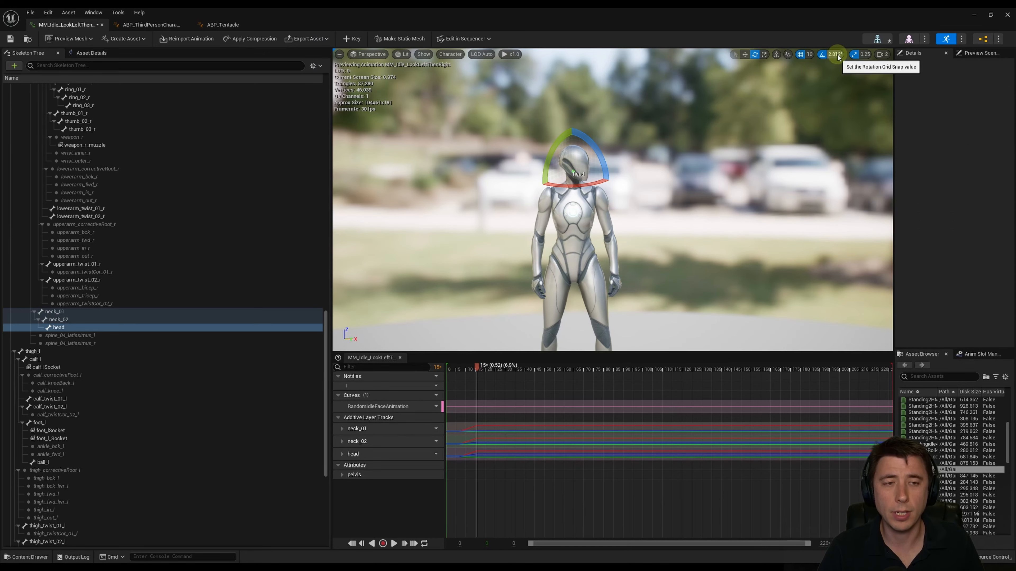
click(836, 54)
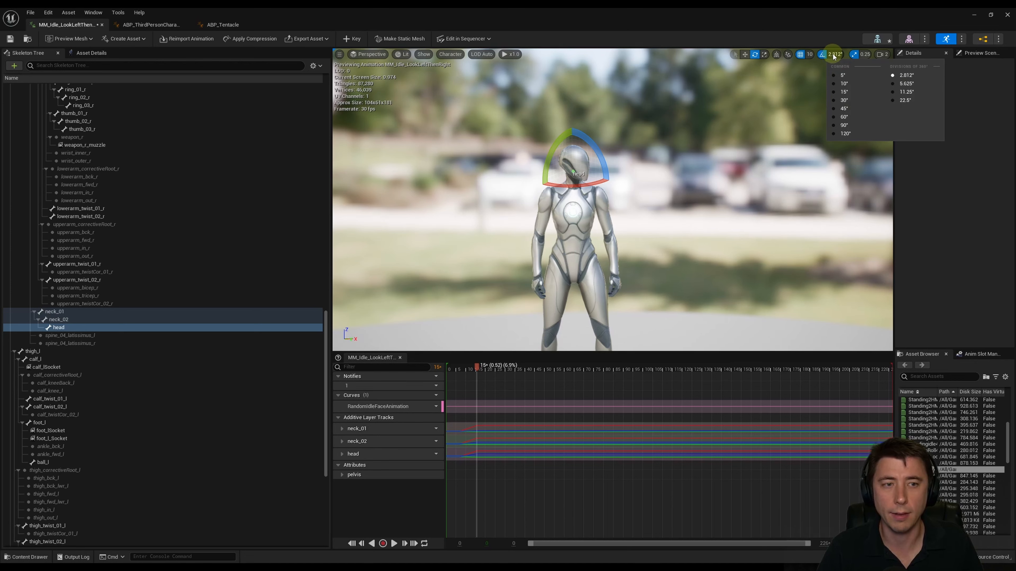
click(794, 35)
Step: At frame 45, slightly adjust and key the head, neck_02 and neck_01 rotations to hold the look-left pose
click(476, 368)
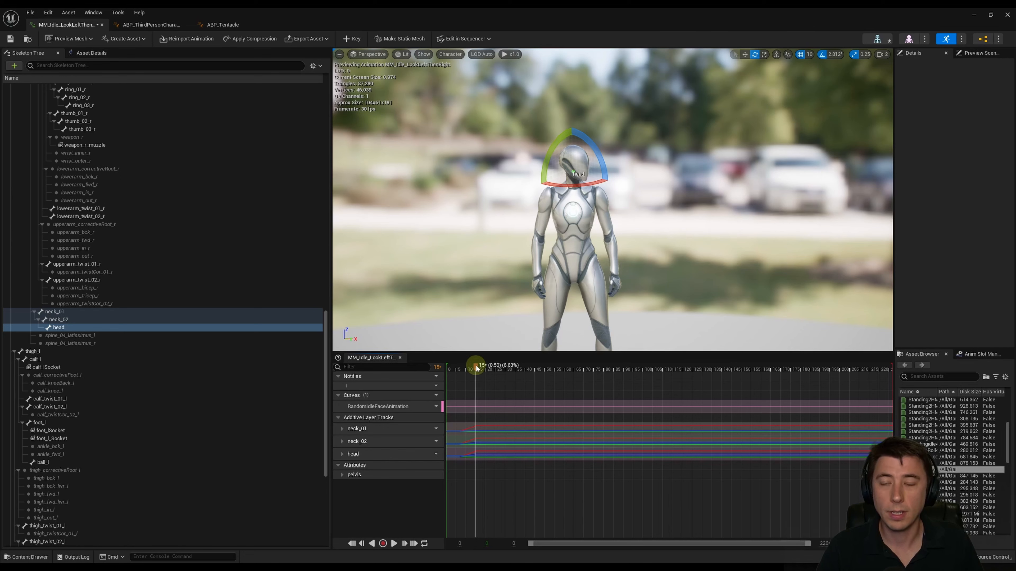
drag(476, 369, 537, 372)
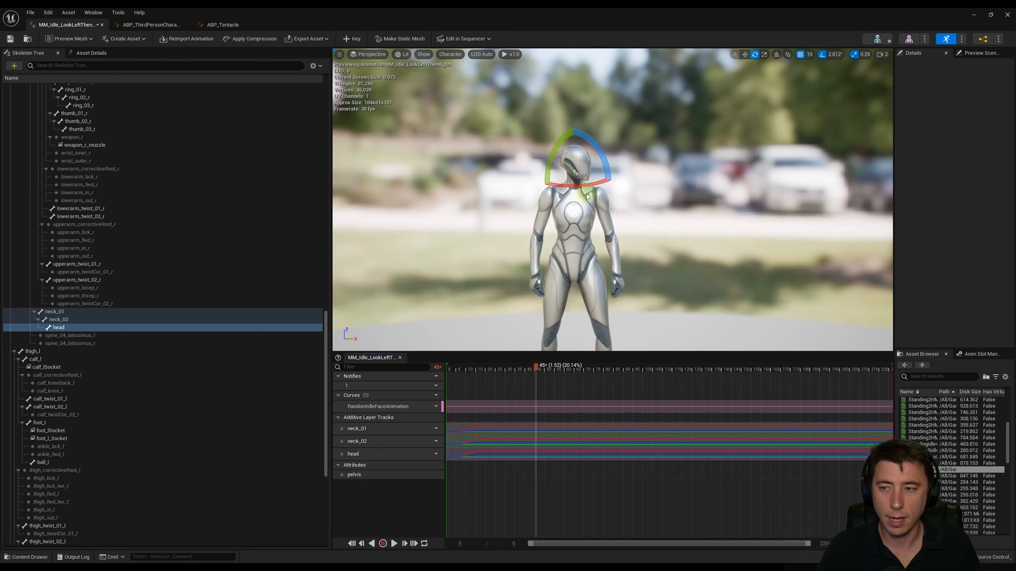
drag(591, 183, 585, 184)
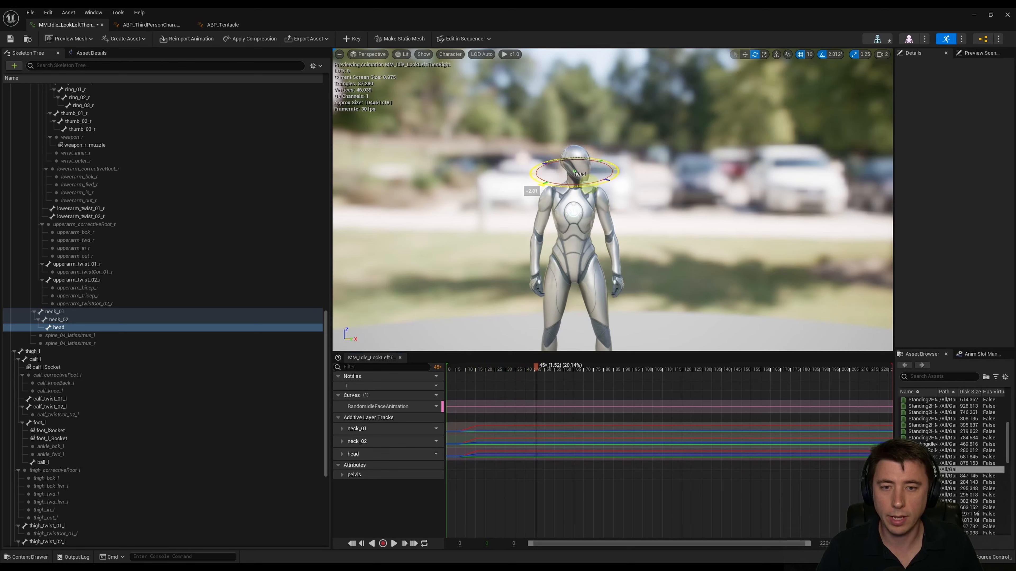
click(351, 36)
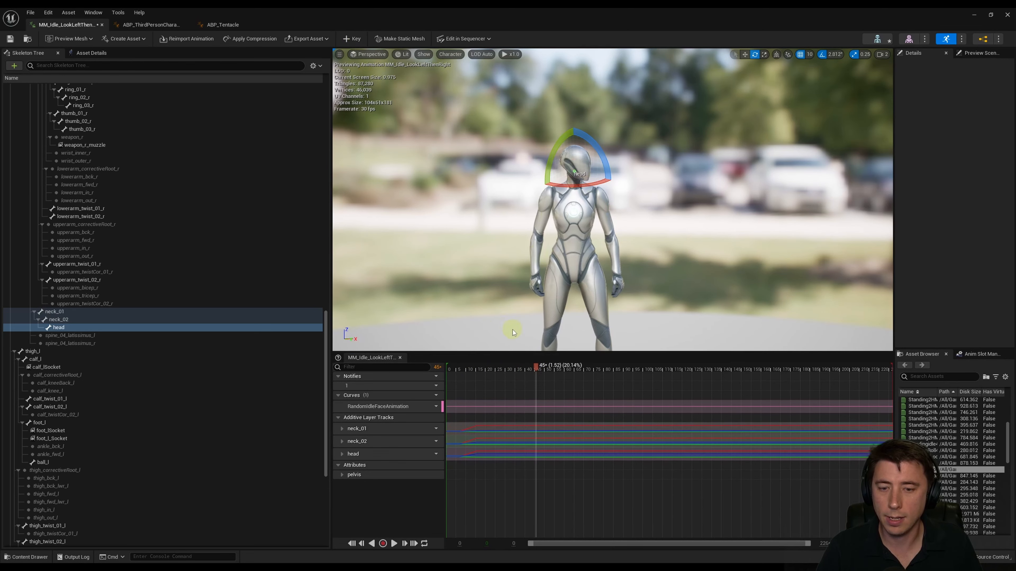
click(56, 319)
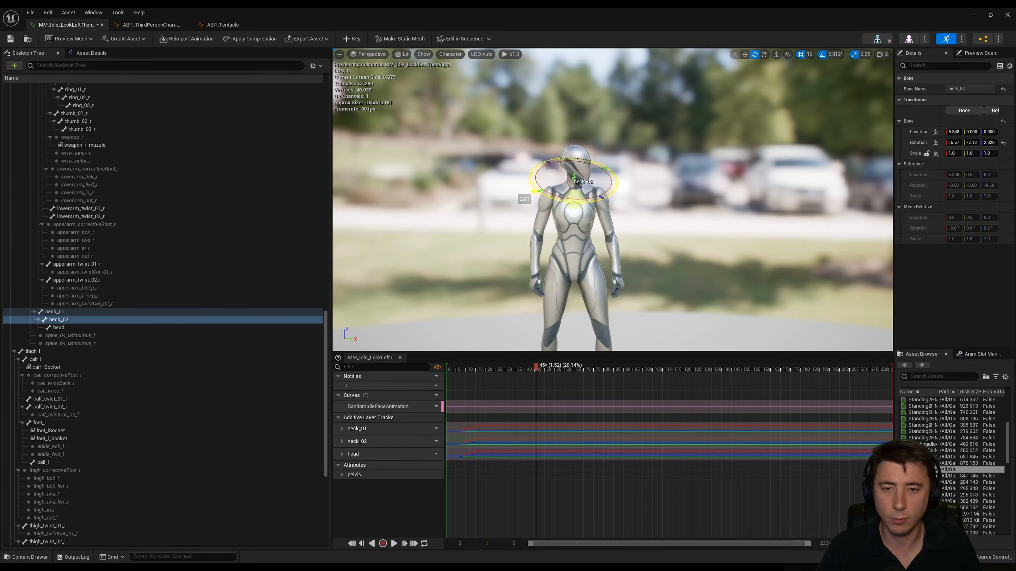
click(57, 311)
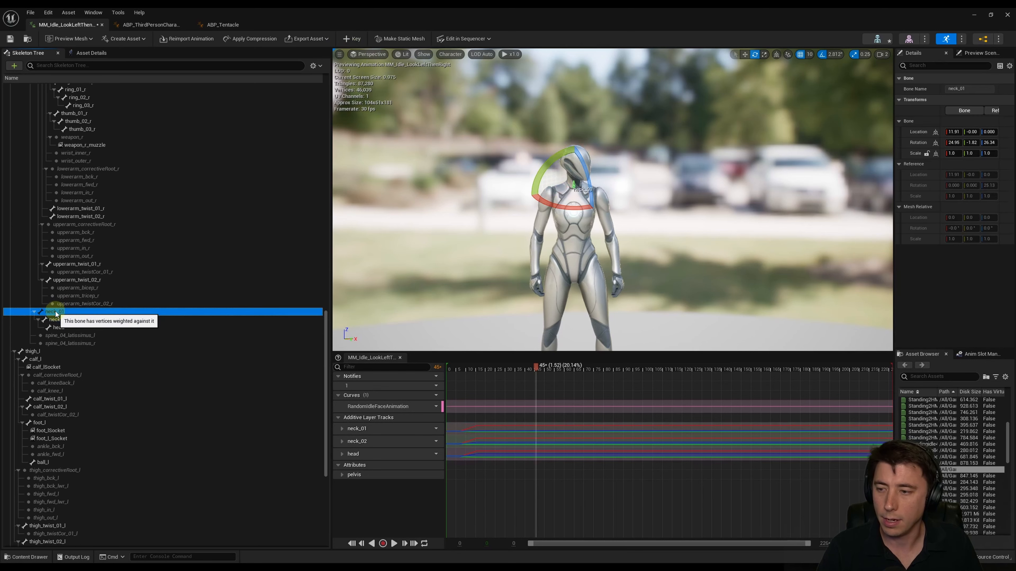
drag(554, 190, 549, 192)
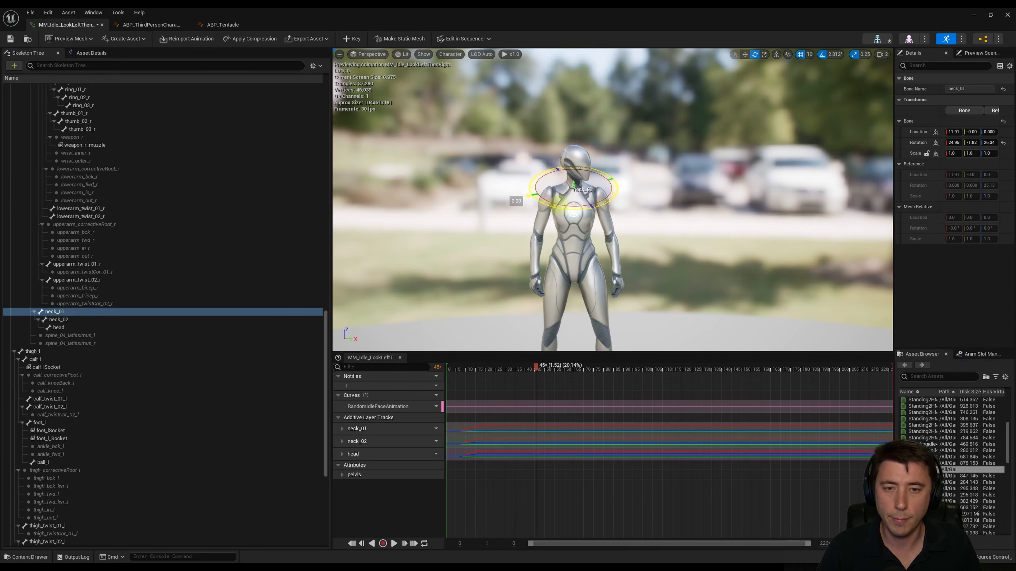
Step: Key the neck_01, neck_02 and head bones in their original forward-facing pose at frame 50
drag(536, 366, 543, 368)
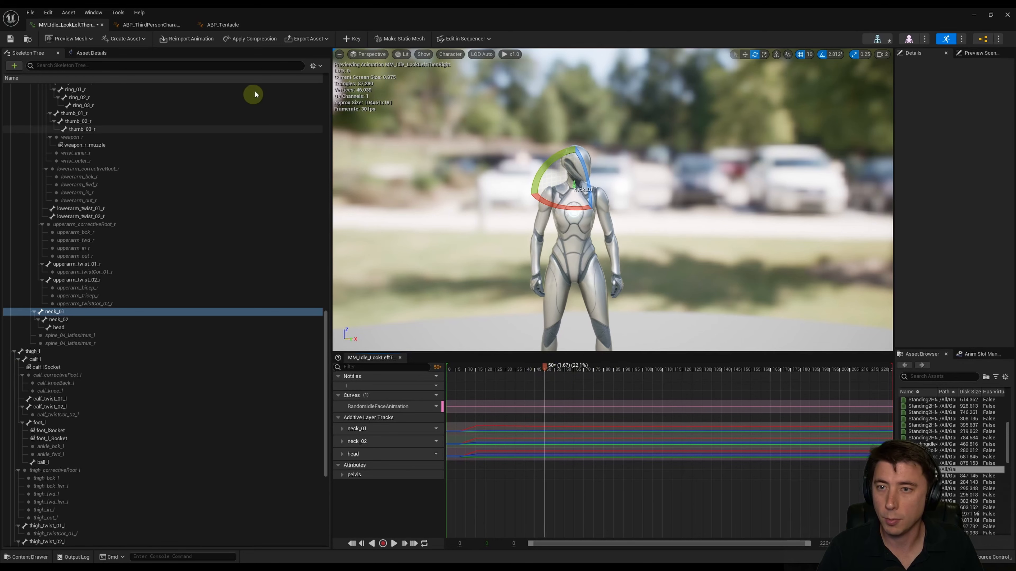
click(67, 320)
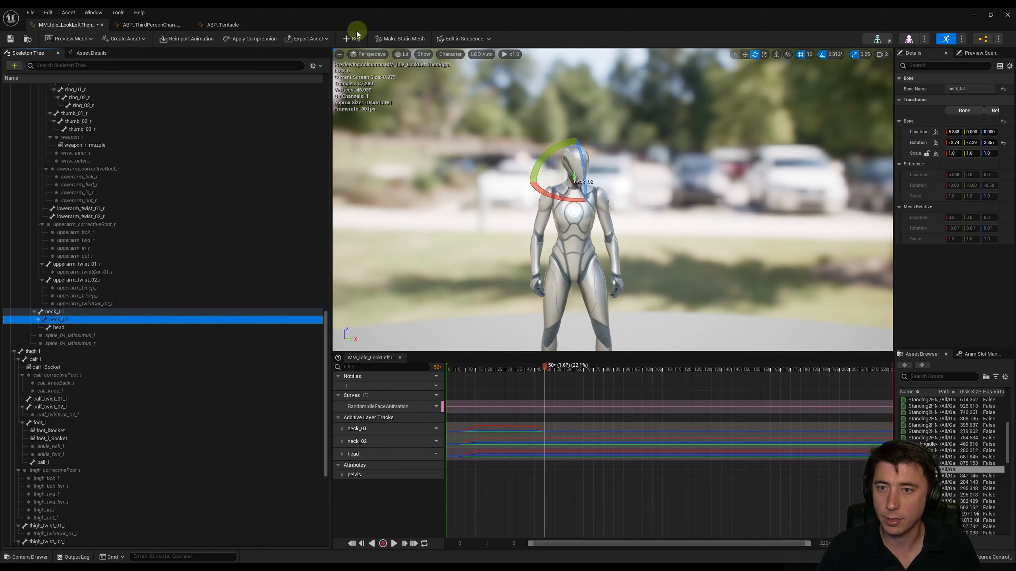
click(351, 39)
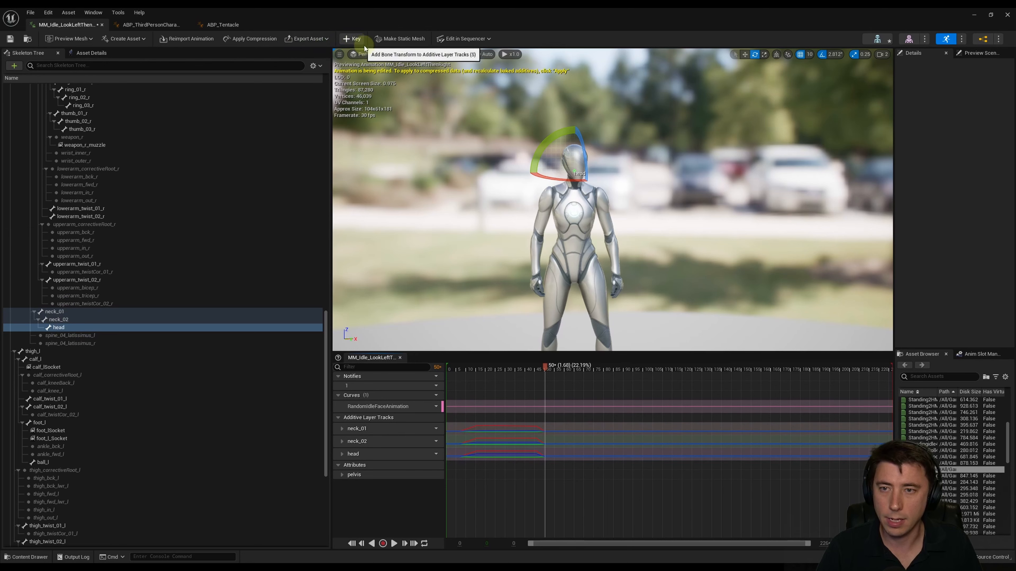
Step: At frame 55, rotate and key the neck_01, neck_02 and head bones so the mannequin looks to its right
drag(545, 367, 556, 370)
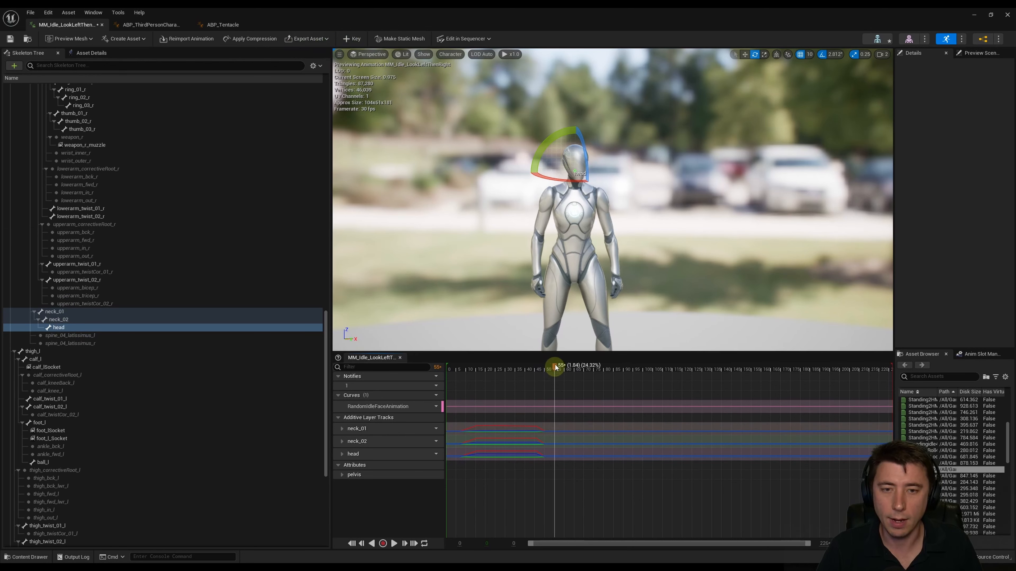
click(54, 311)
drag(548, 201, 499, 191)
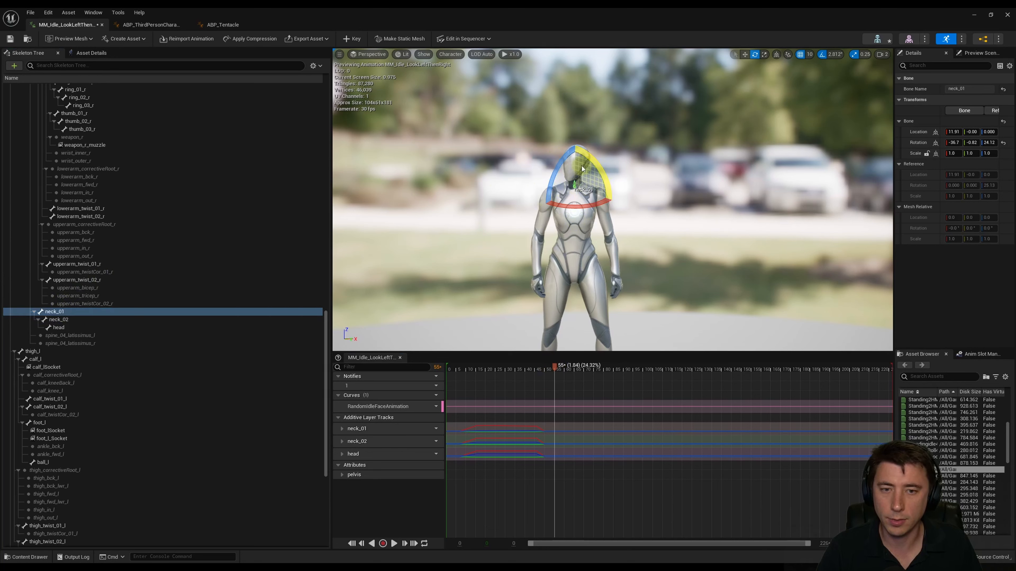
mouse_move(555, 172)
mouse_down()
mouse_move(563, 209)
mouse_move(547, 204)
mouse_move(547, 159)
mouse_up()
click(352, 39)
click(56, 319)
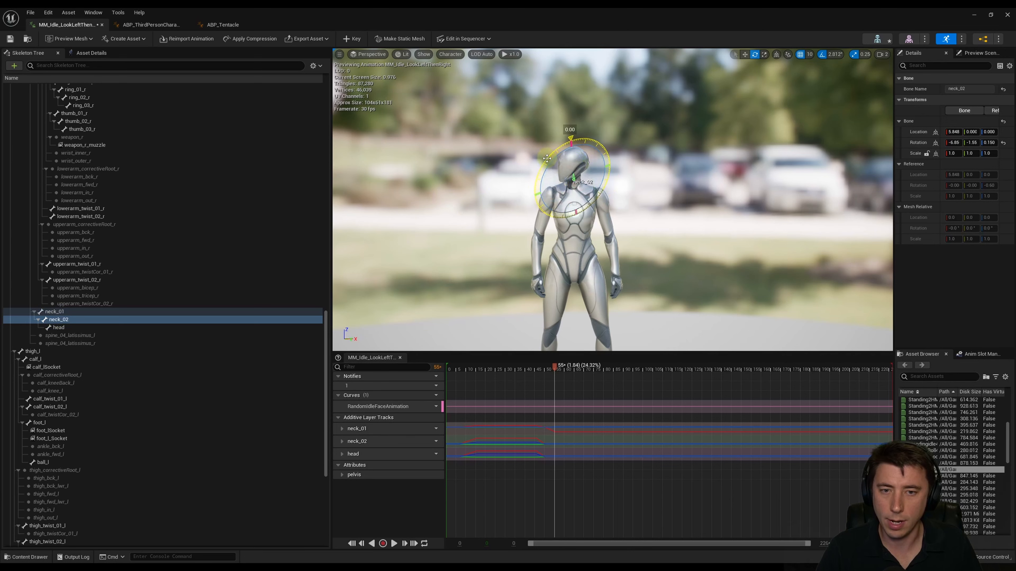
click(58, 327)
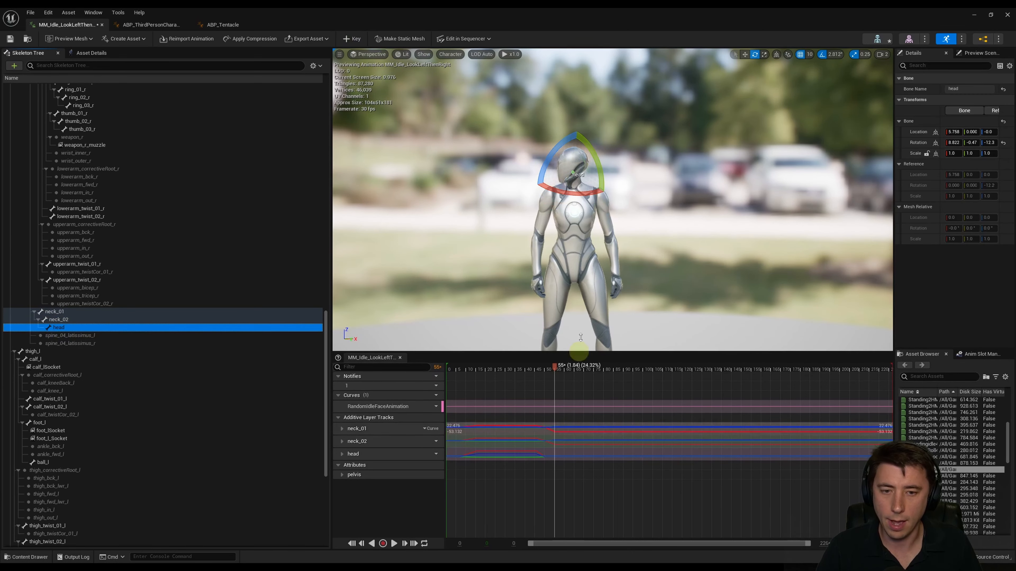
drag(564, 192, 557, 192)
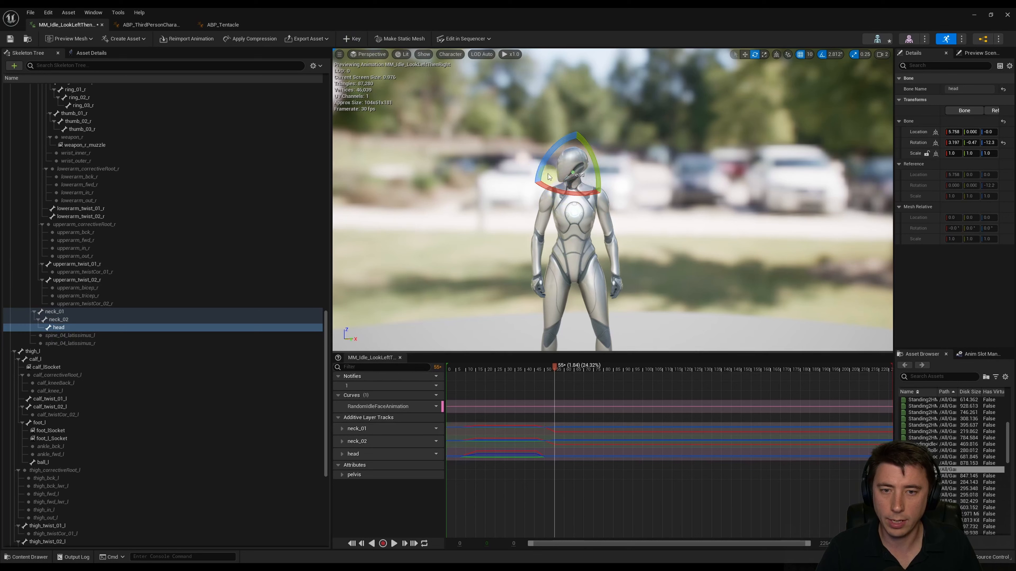
drag(549, 152, 546, 154)
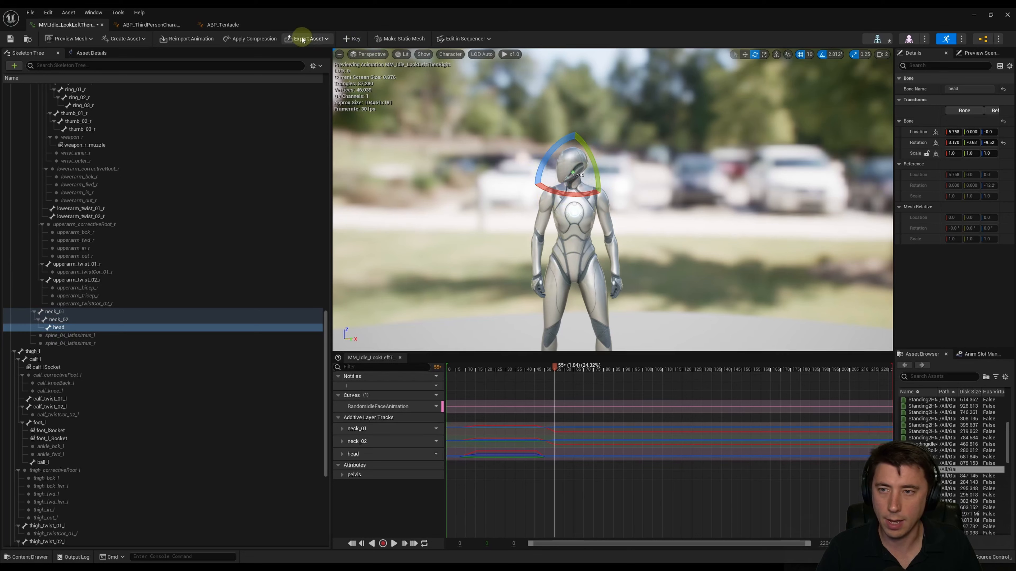
click(352, 39)
Step: Key the neck_01, neck_02 and head bones in their original pose at frame 60 and save the animation
drag(560, 371, 565, 372)
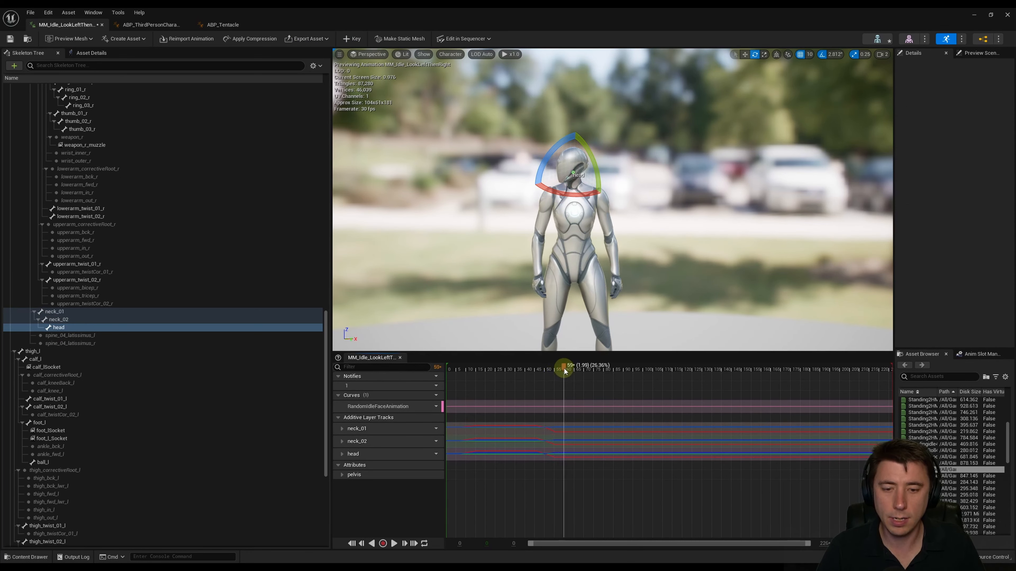
click(94, 311)
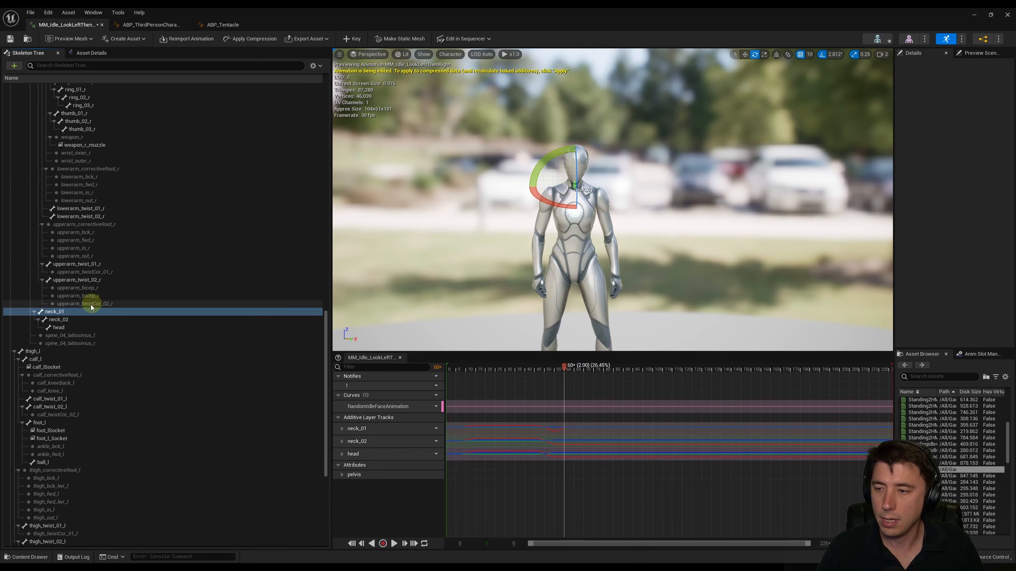
click(92, 319)
click(64, 327)
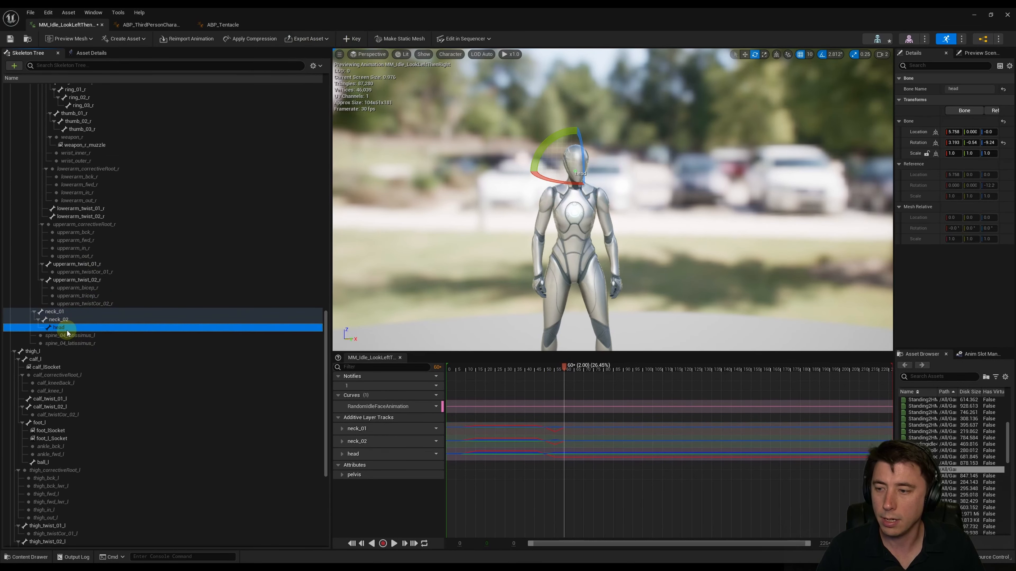
click(352, 39)
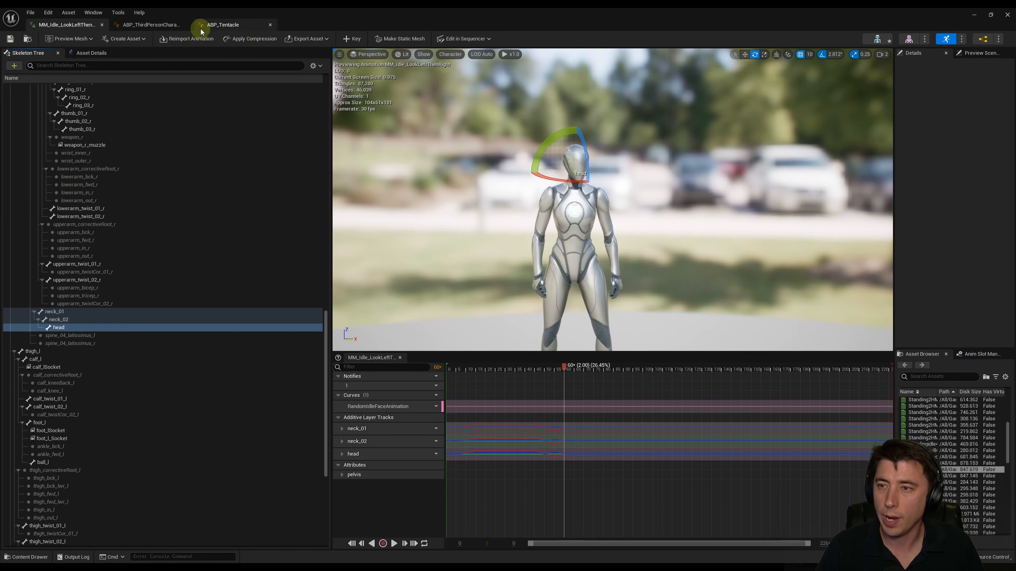
Step: In the ABP_ThirdPersonCharacter AnimGraph, move the Output Pose node farther from the Layered blend per bone node to make room
click(150, 25)
right_drag(619, 232, 453, 223)
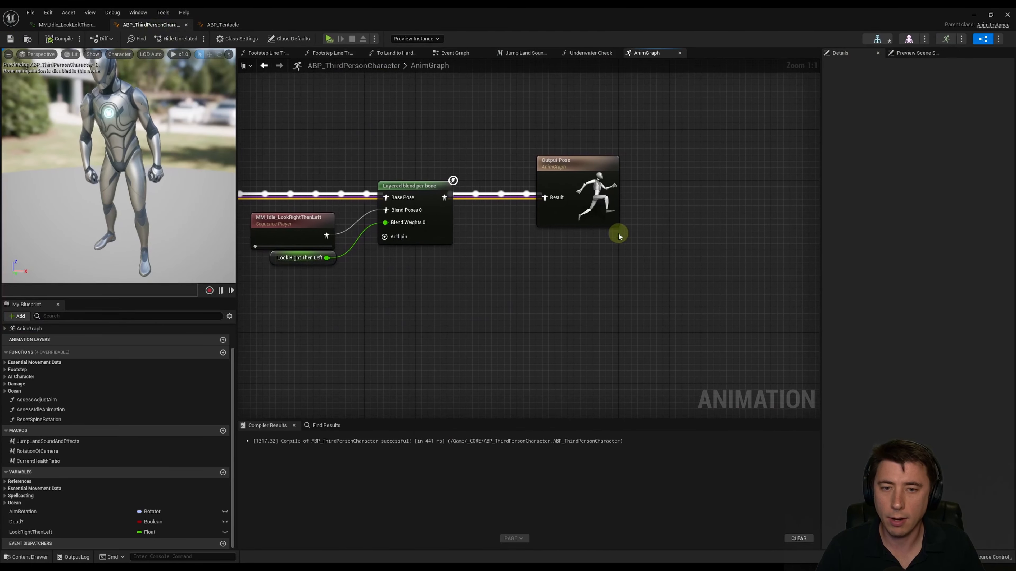
drag(568, 167, 756, 168)
right_drag(646, 155, 532, 156)
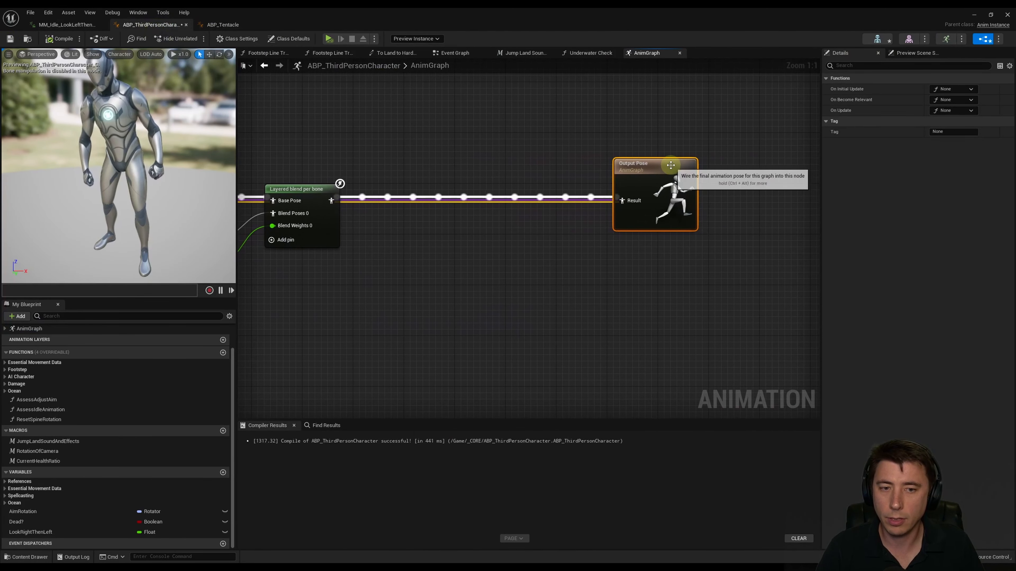
drag(664, 167, 746, 167)
right_drag(495, 161, 702, 159)
Step: Duplicate the look-right-then-left sequence, weight variable and Layered blend per bone nodes, and wire the copied blend between the original and Output Pose
drag(359, 149, 539, 313)
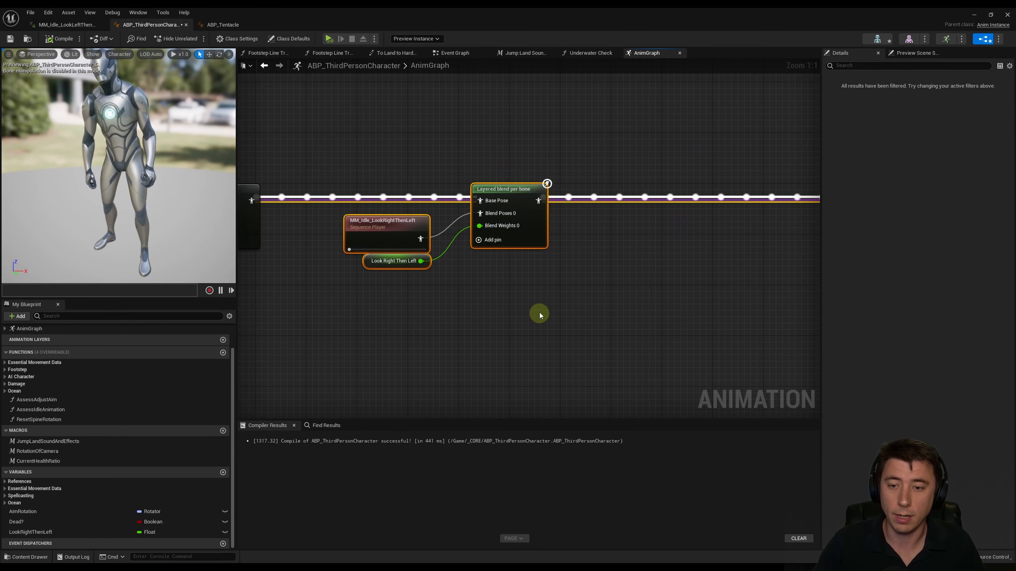
right_drag(599, 289, 433, 292)
key(ctrl+c)
key(ctrl+v)
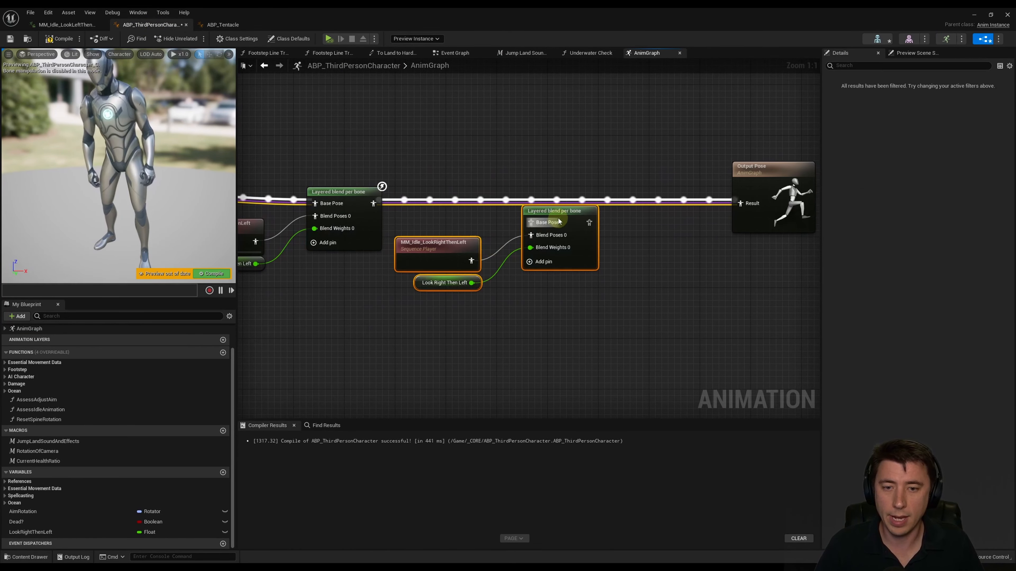
drag(562, 196, 592, 196)
click(375, 204)
drag(373, 203, 743, 203)
click(651, 257)
Step: Replace the copied sequence player with MM_Idle_LookLeftThenRight and connect it to the second blend's Blend Poses 0 input
key(ctrl+space)
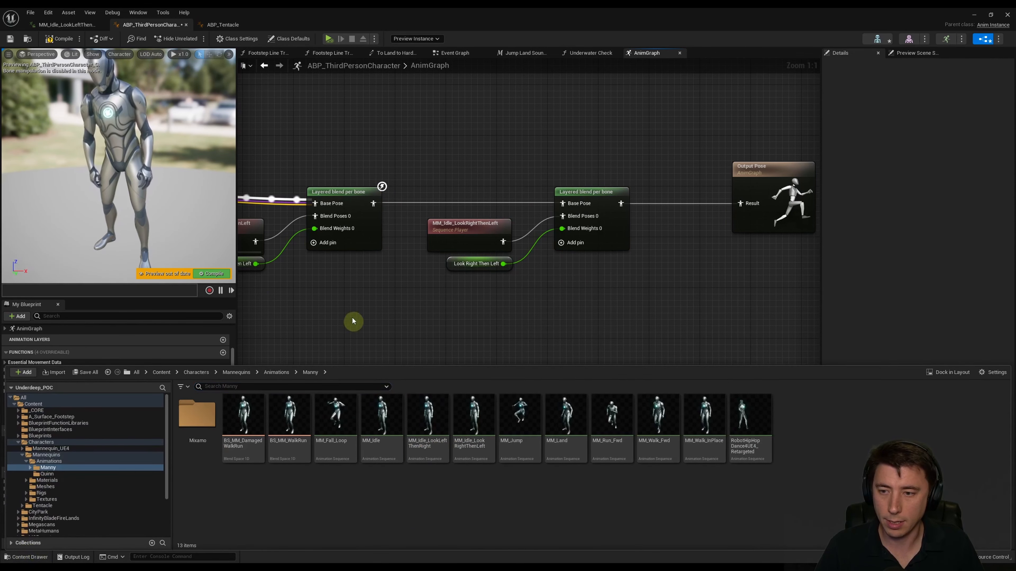
right_drag(345, 286, 414, 289)
click(26, 557)
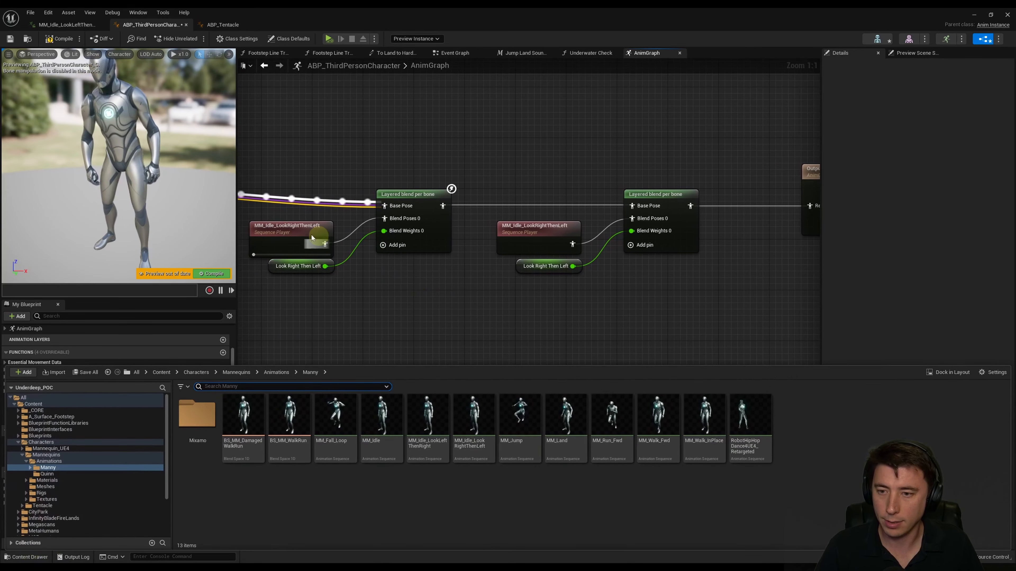
drag(430, 444, 536, 212)
click(511, 237)
key(Delete)
drag(572, 238, 632, 218)
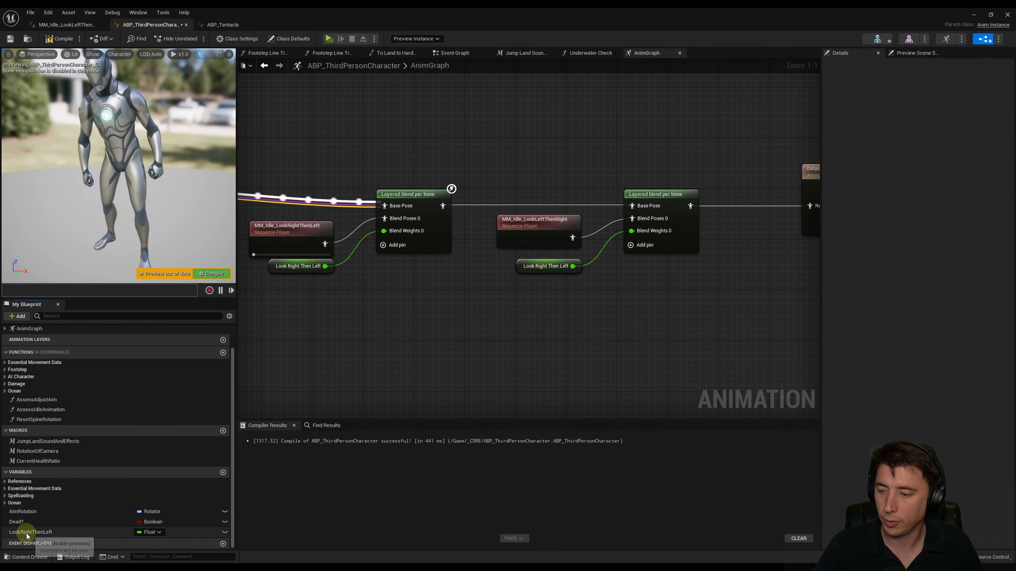
Step: Duplicate the LookRightThenLeft float variable and name the copy LookLeftThenRight
right_click(48, 533)
click(56, 517)
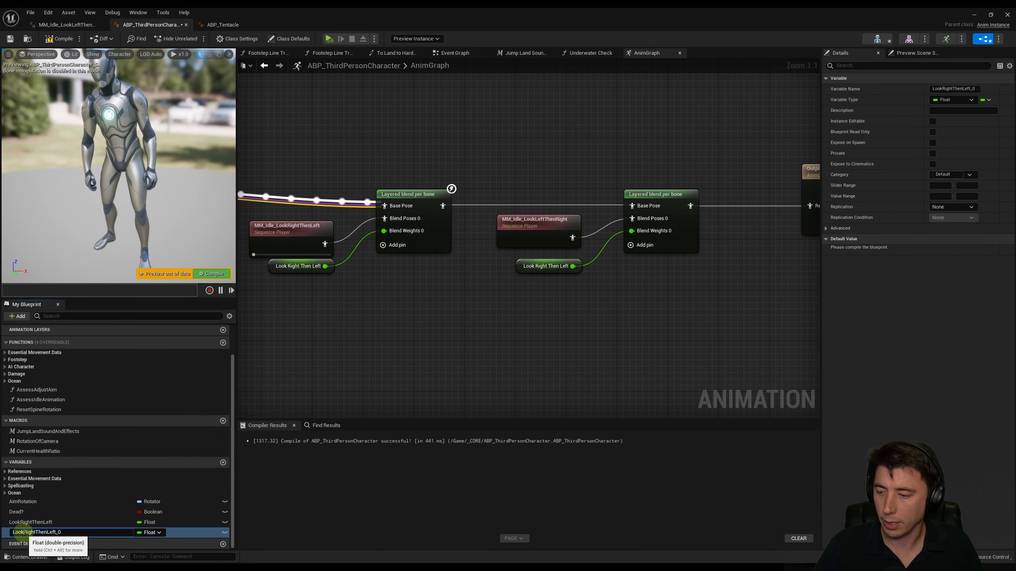
text(LeftThan)
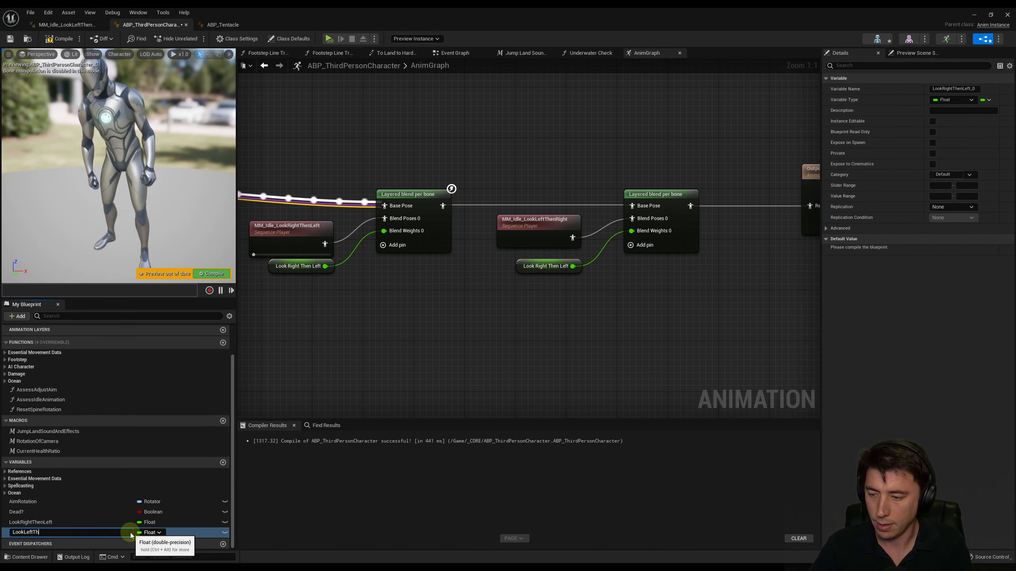
key(BackSpace)
key(BackSpace)
text(enRight)
key(Return)
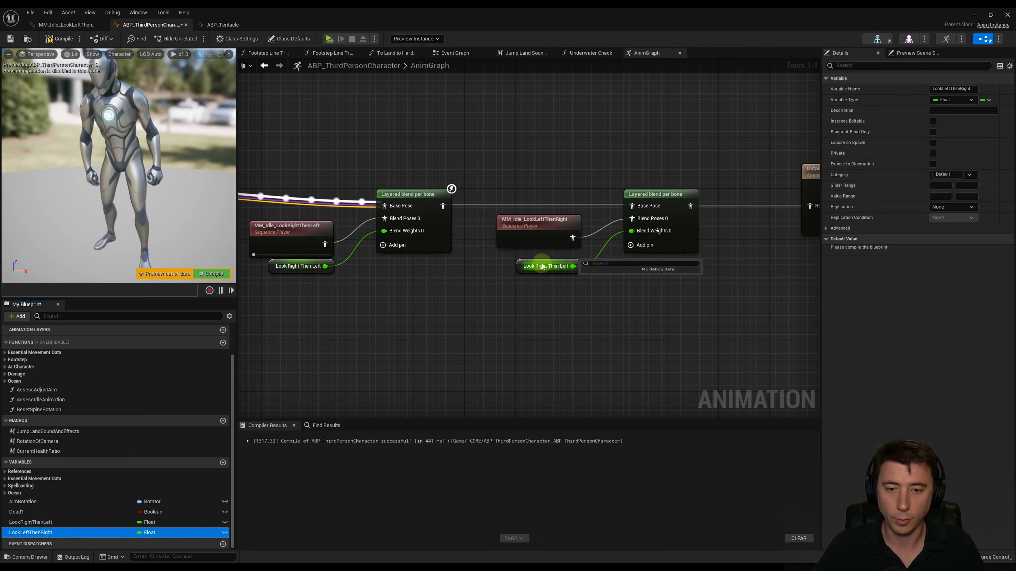
Step: Replace the LookRightThenLeft variable node feeding the second Layered blend per bone's Blend Weights 0 with LookLeftThenRight, placed beneath its sequence player
ctrl+drag(34, 533, 632, 231)
click(546, 267)
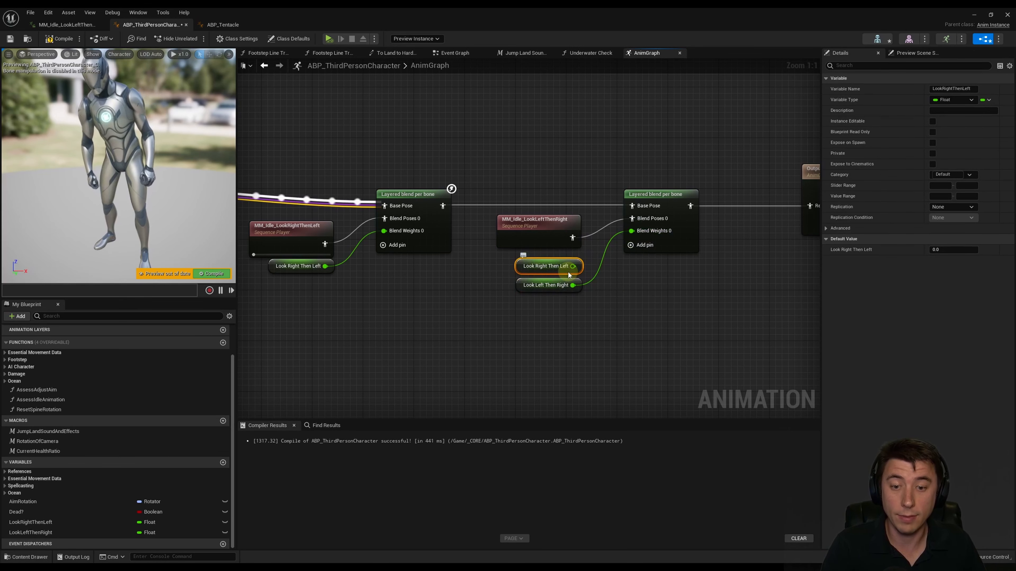
key(Delete)
drag(545, 278, 545, 253)
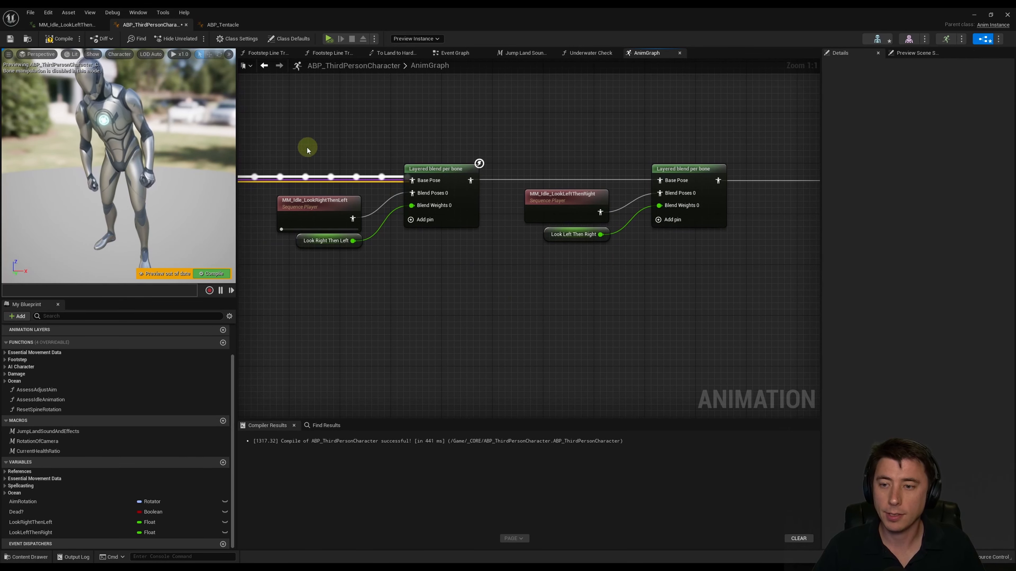
Step: Enclose both head-look sequence and blend groups in a comment box titled "Head Look for Ocean Tentacle Death"
drag(258, 129, 746, 299)
key(c)
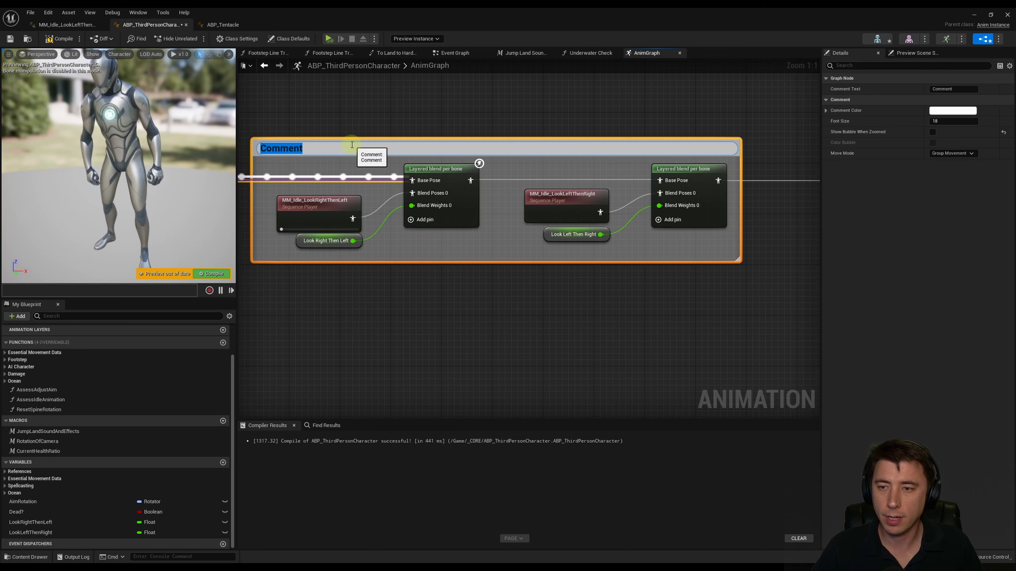
double_click(296, 150)
text(Head )
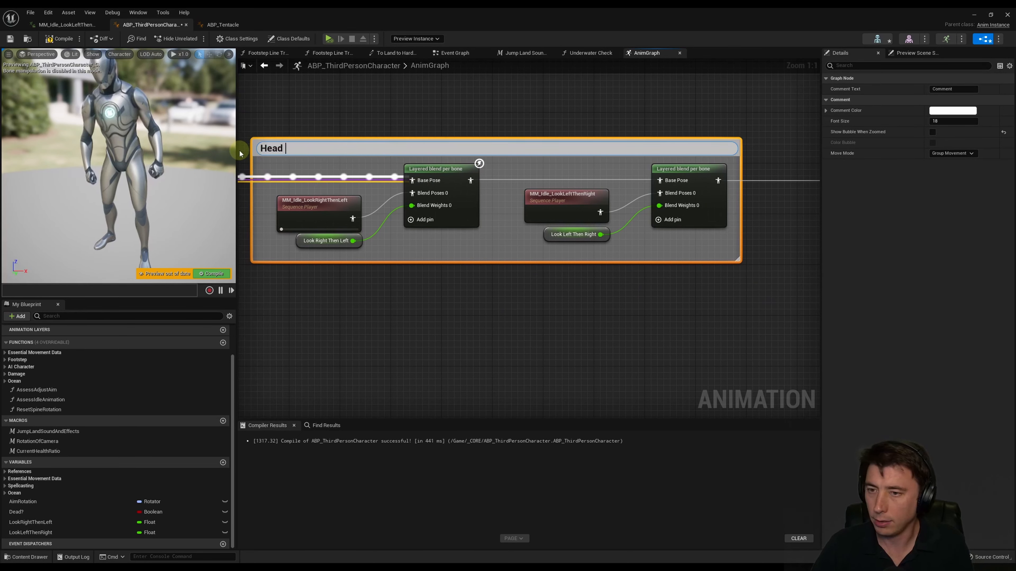
text(Look for Ocean Tentacl)
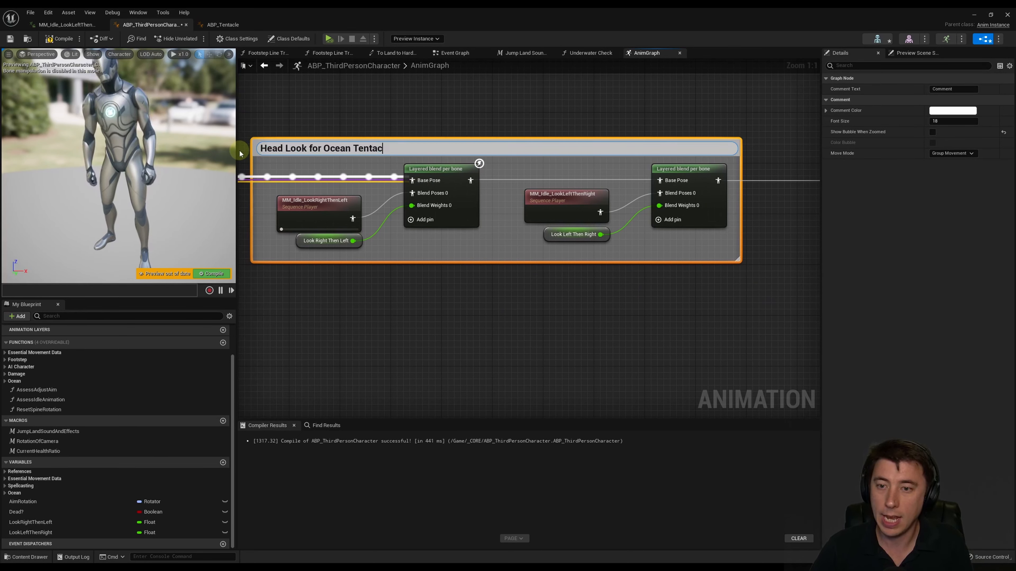
text(e Death)
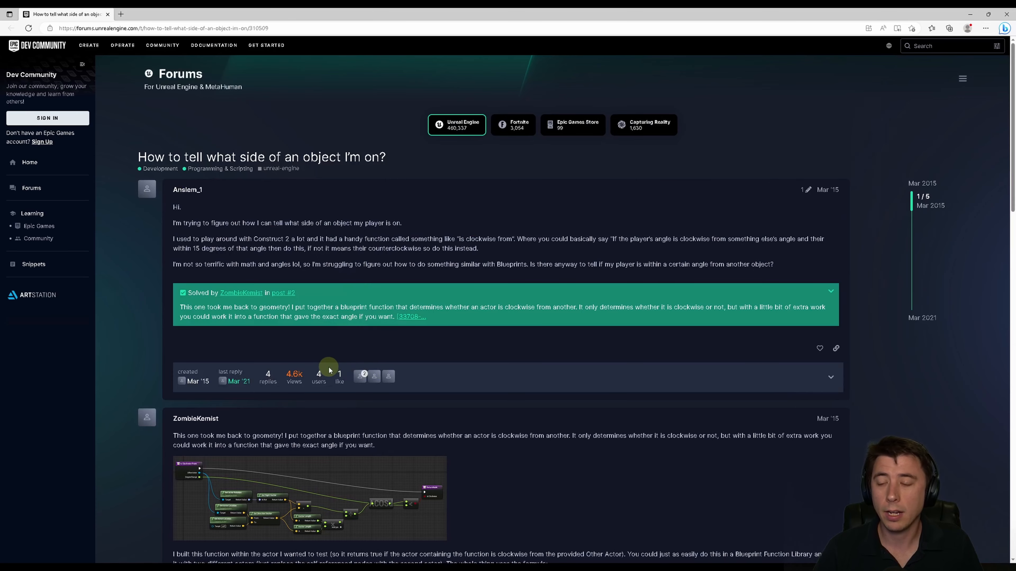
scroll(329, 366, down, 5)
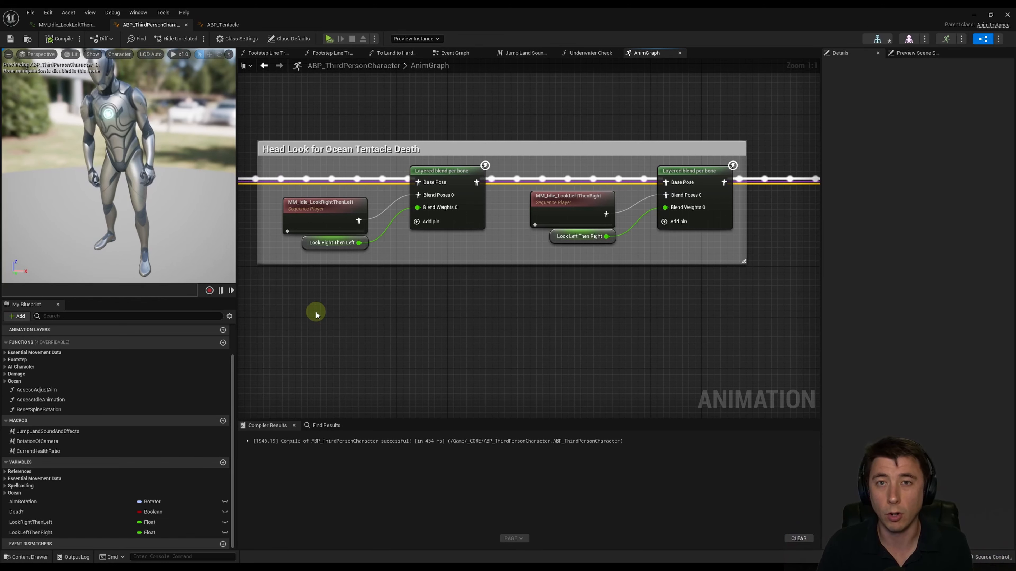
Step: Create a Blueprint Function Library named GeneralFunctions in the Content/BlueprintFunctionLibraries folder
click(28, 557)
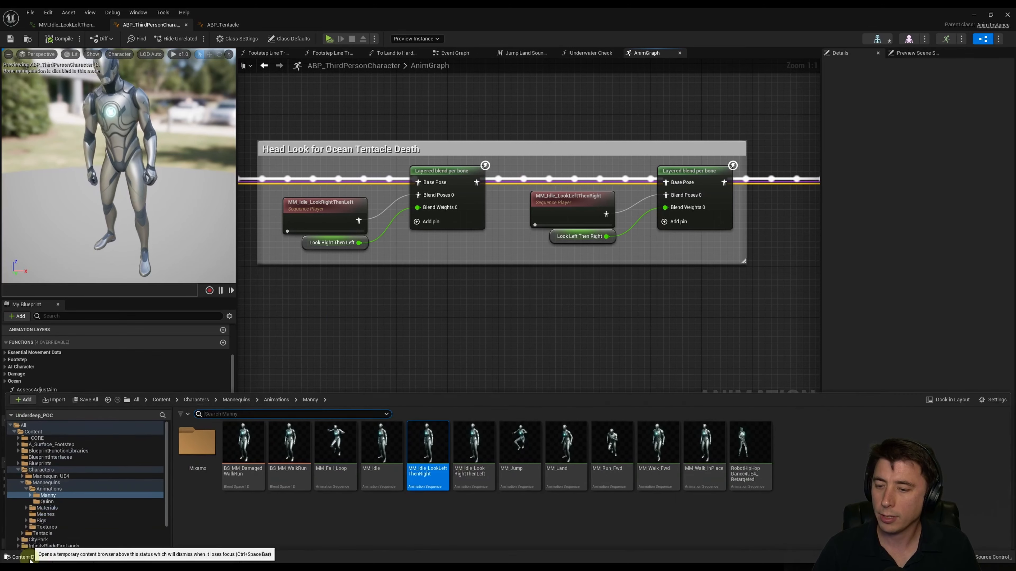
click(161, 373)
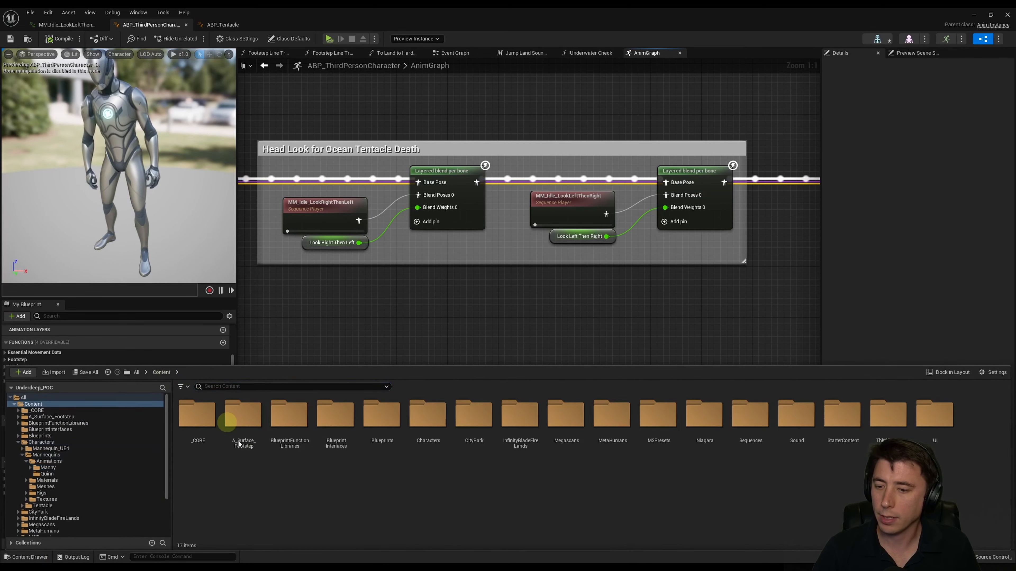
double_click(287, 424)
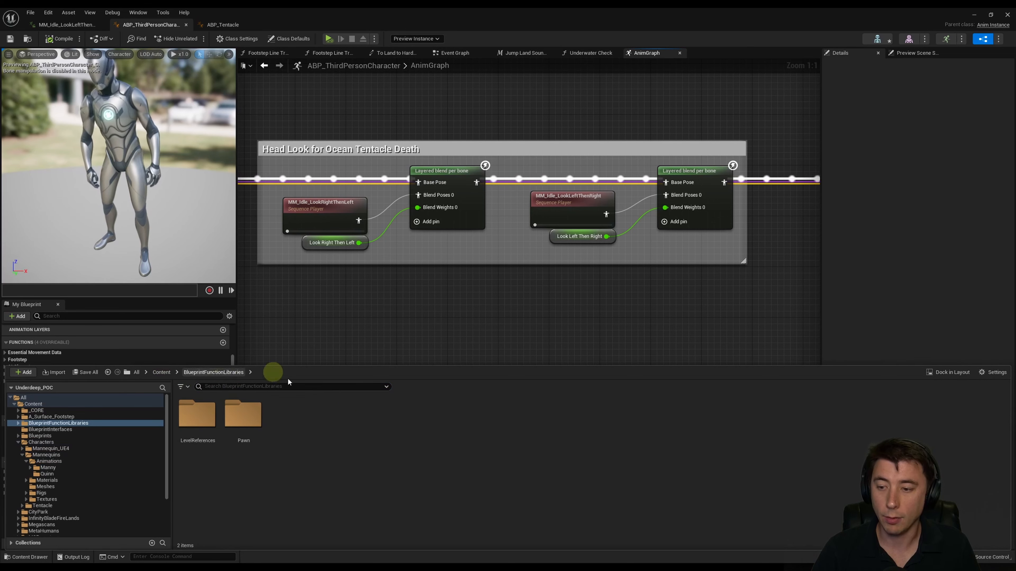
right_click(287, 430)
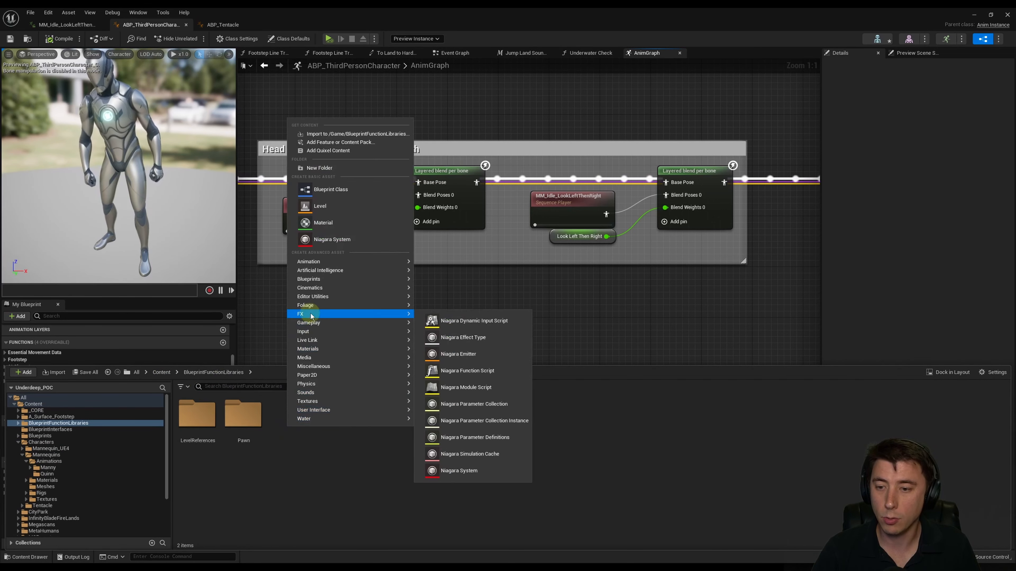
mouse_move(308, 279)
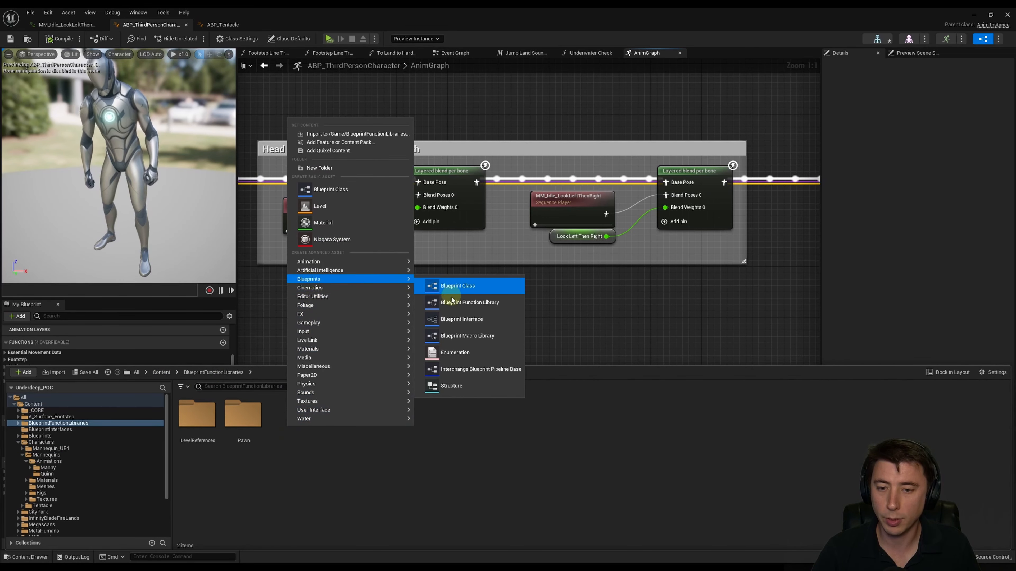
click(460, 303)
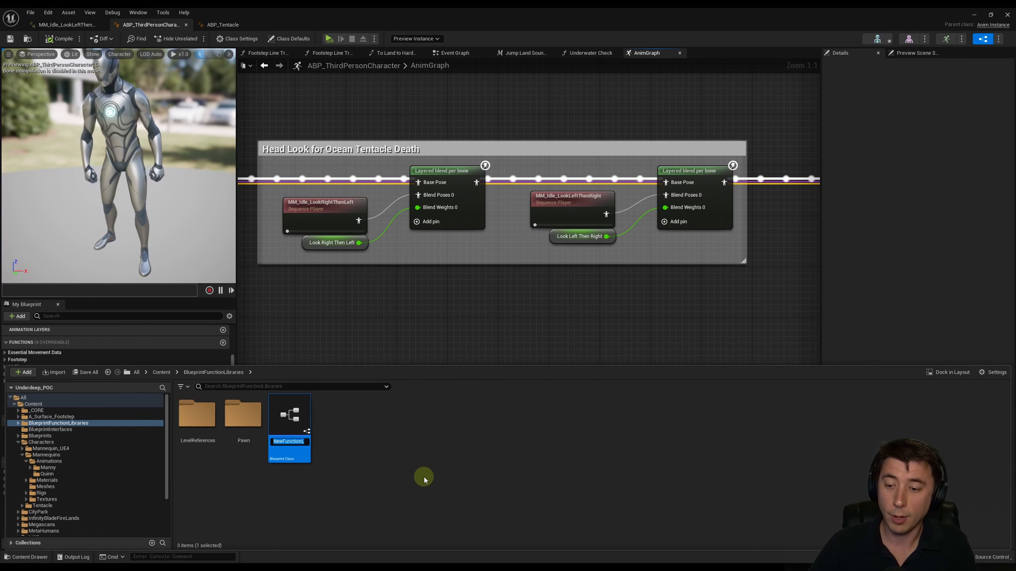
text(GeneralFunctions)
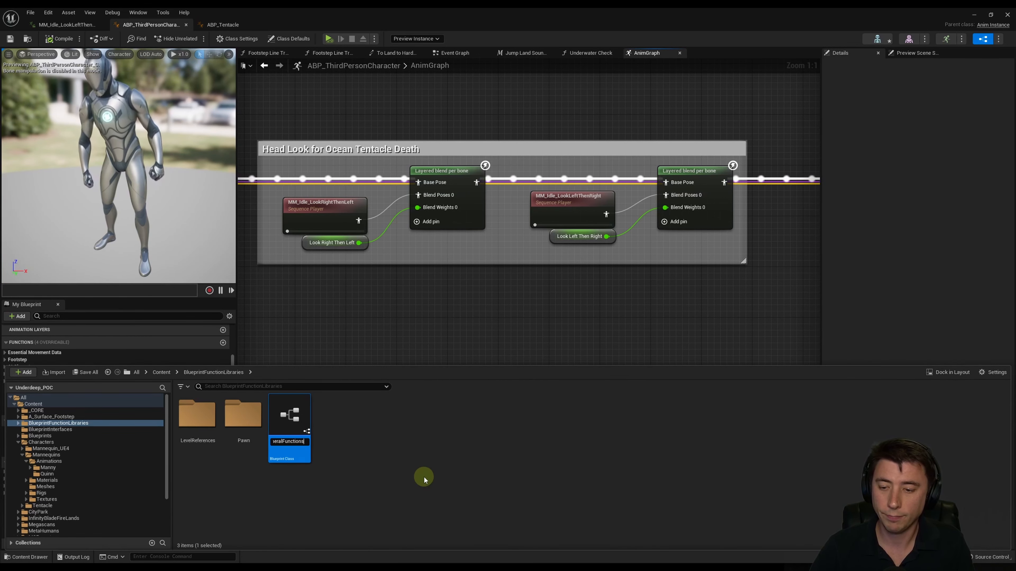
key(Return)
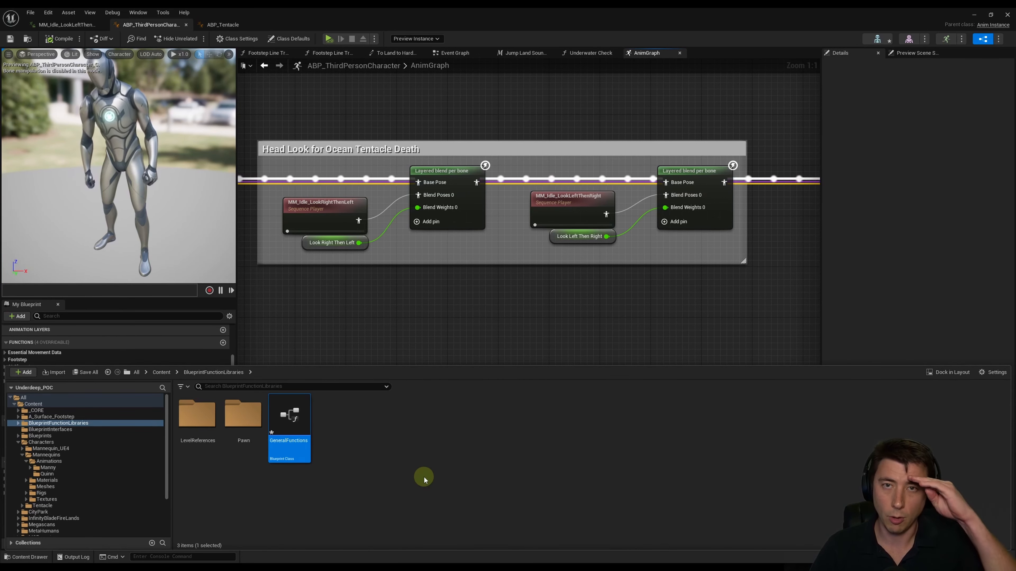
Step: Open GeneralFunctions, name its new function ActorCheckedIsOnRightSide?, make it pure and shift its entry node aside
double_click(294, 437)
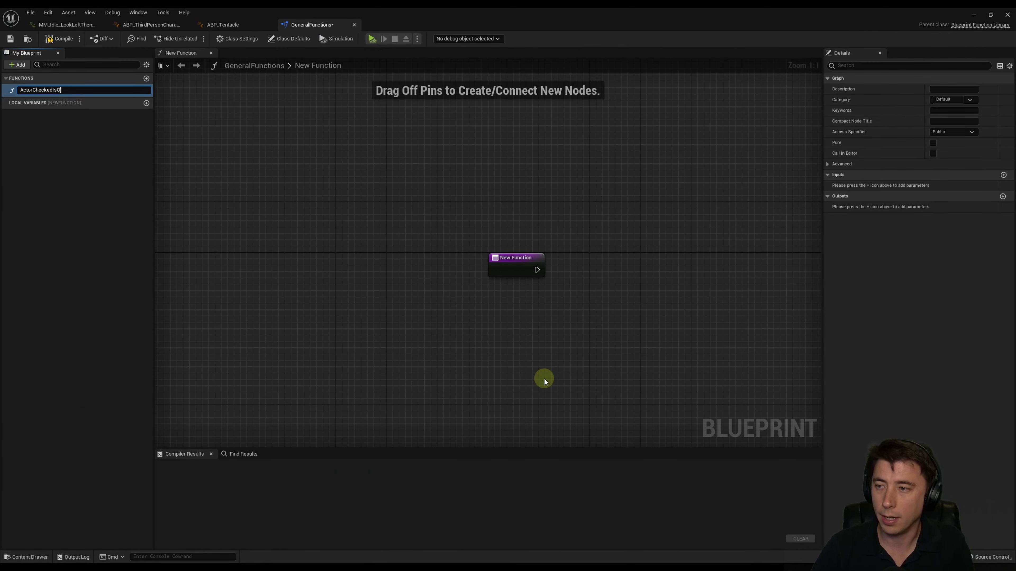
key(Return)
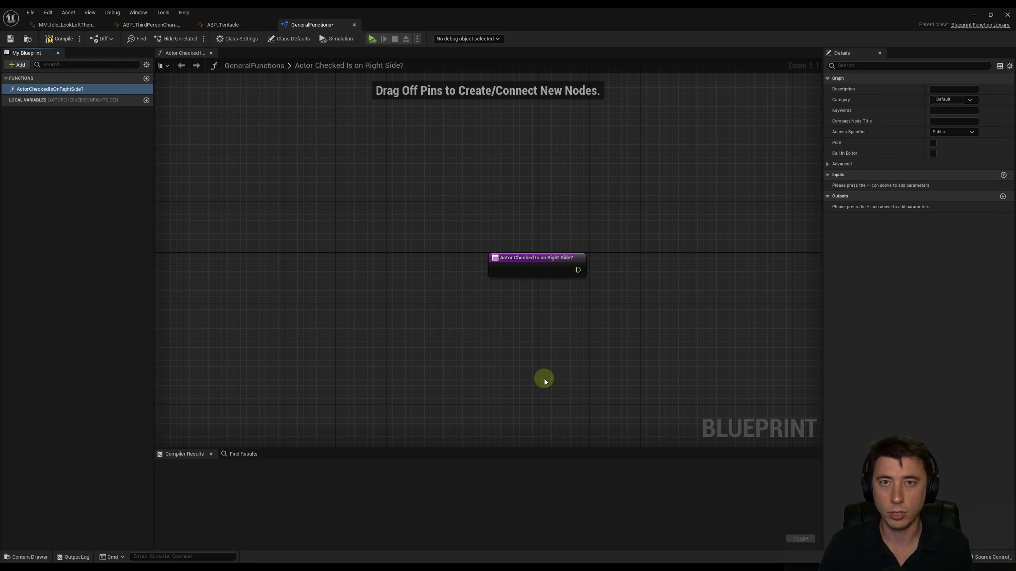
click(543, 272)
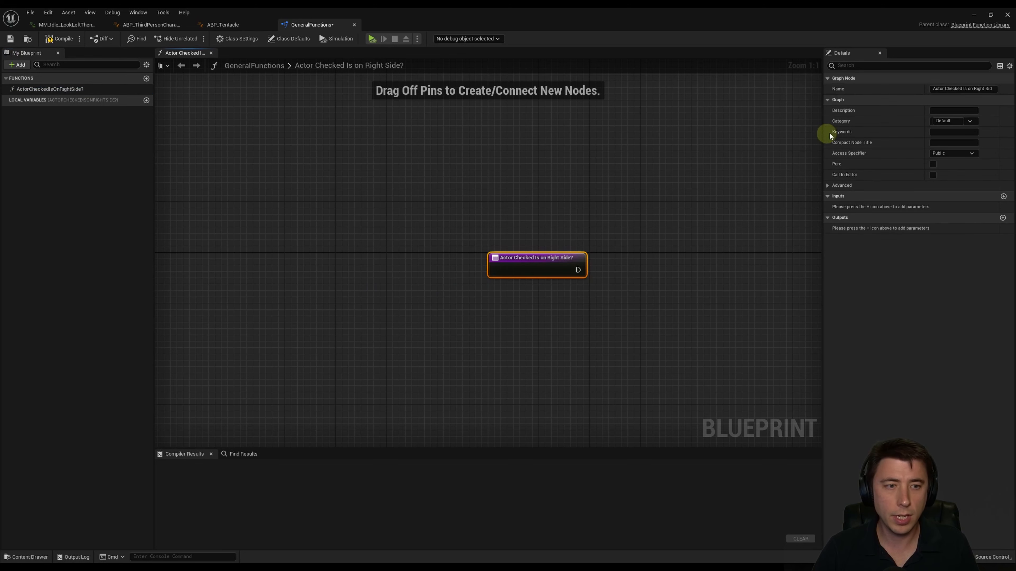
click(932, 165)
right_drag(612, 295, 498, 269)
drag(433, 242, 389, 234)
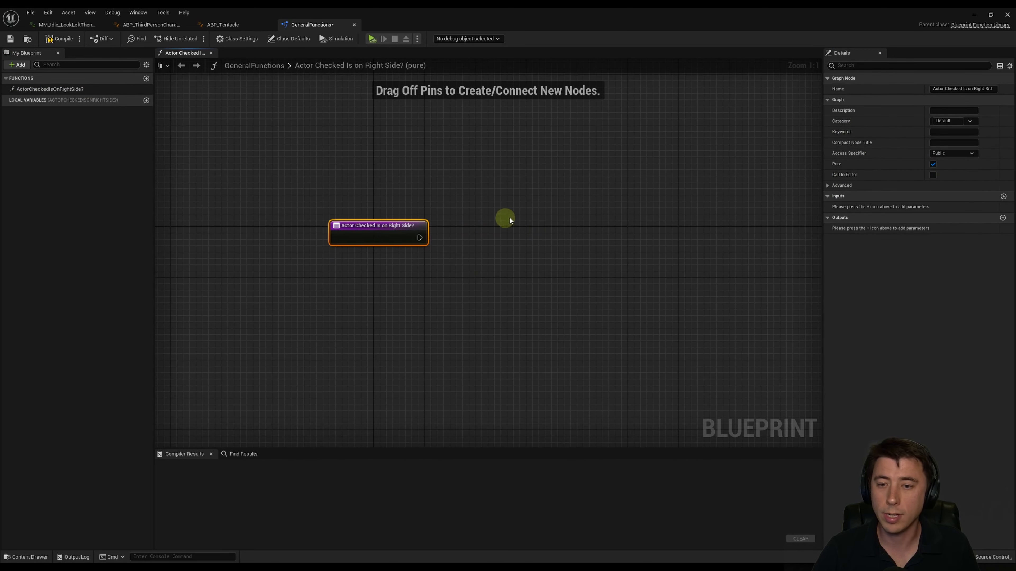
right_drag(510, 220, 478, 223)
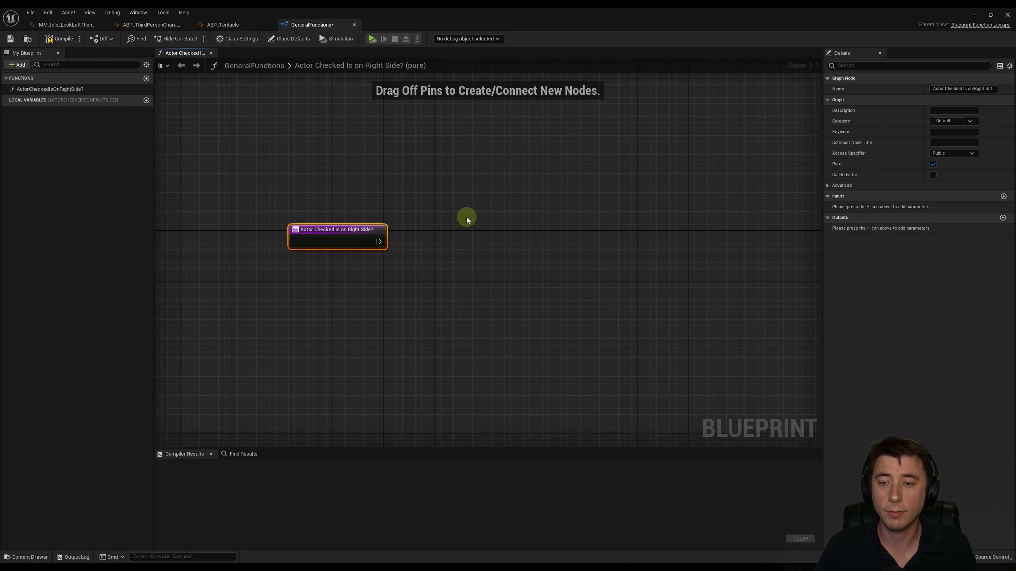
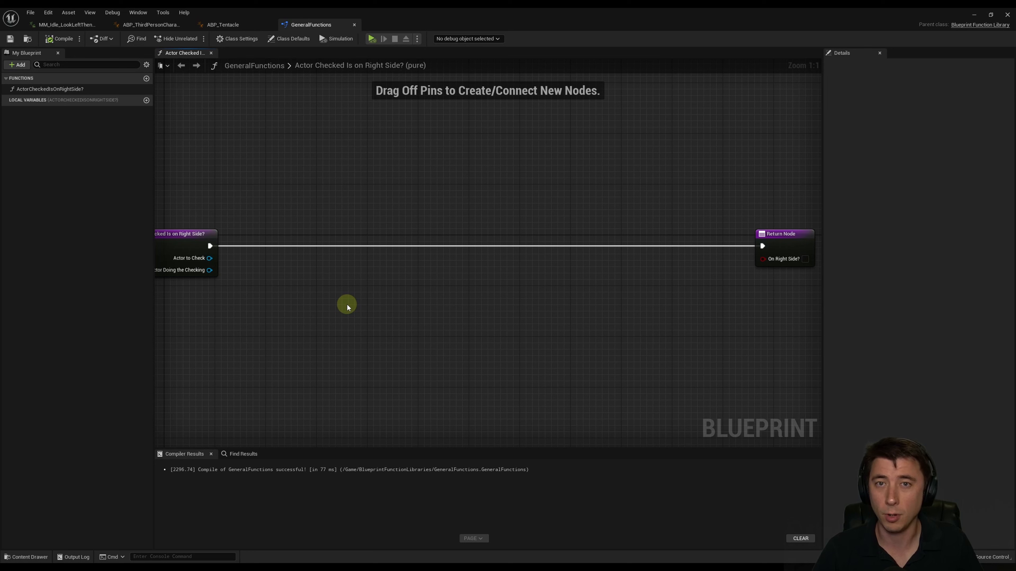
Step: Add a Get Actor Rotation node from Actor to Check and feed its return value into a Get Right Vector node
drag(215, 264, 270, 276)
text(ge)
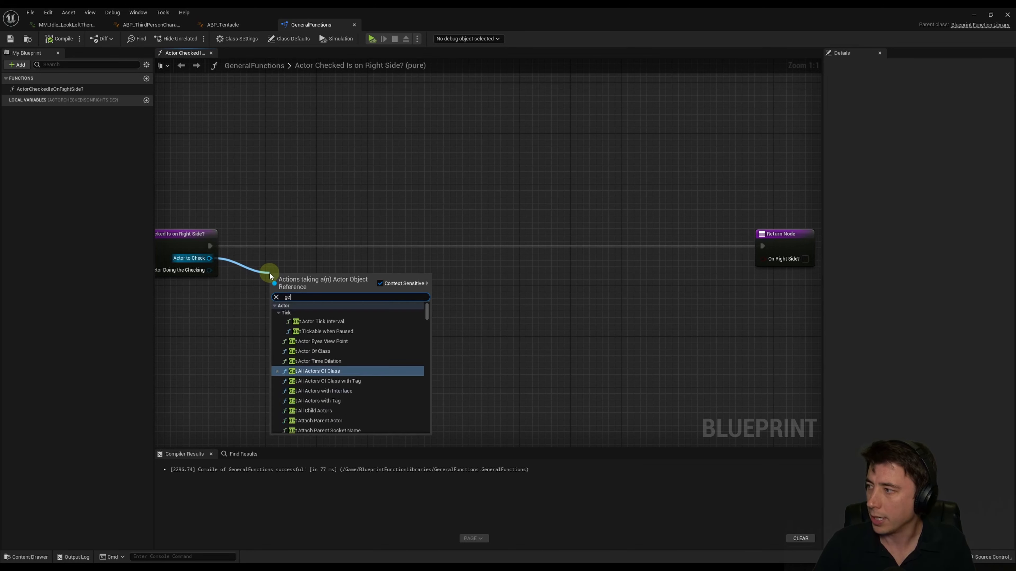
text(t actor rotati)
key(Return)
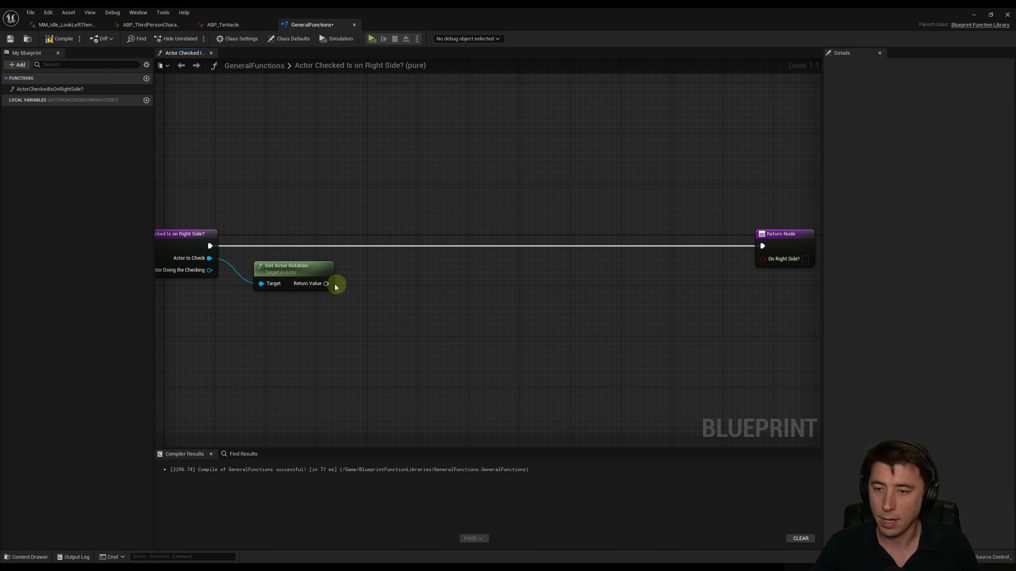
drag(326, 283, 367, 285)
text(get right v)
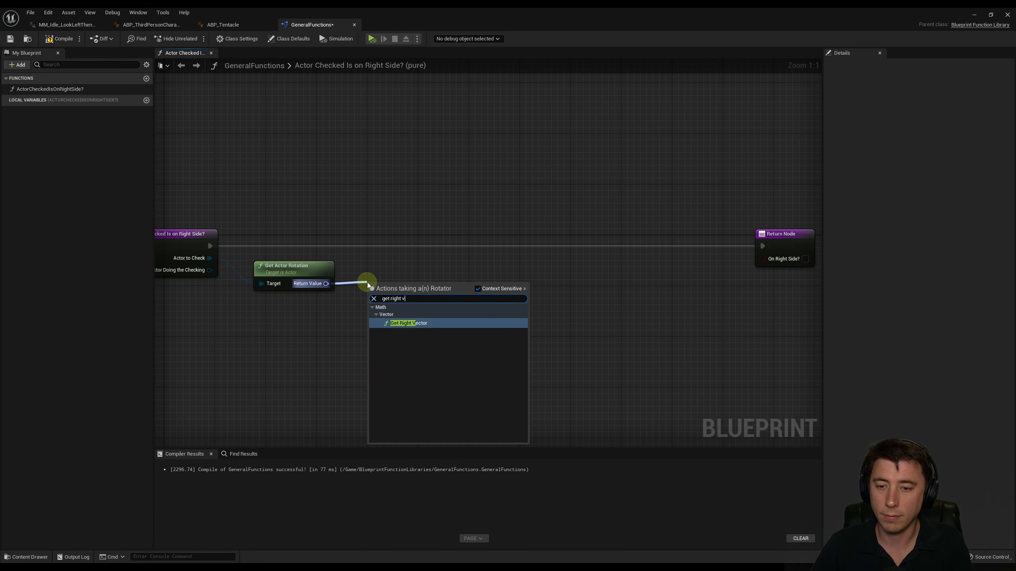
key(Return)
drag(386, 285, 381, 279)
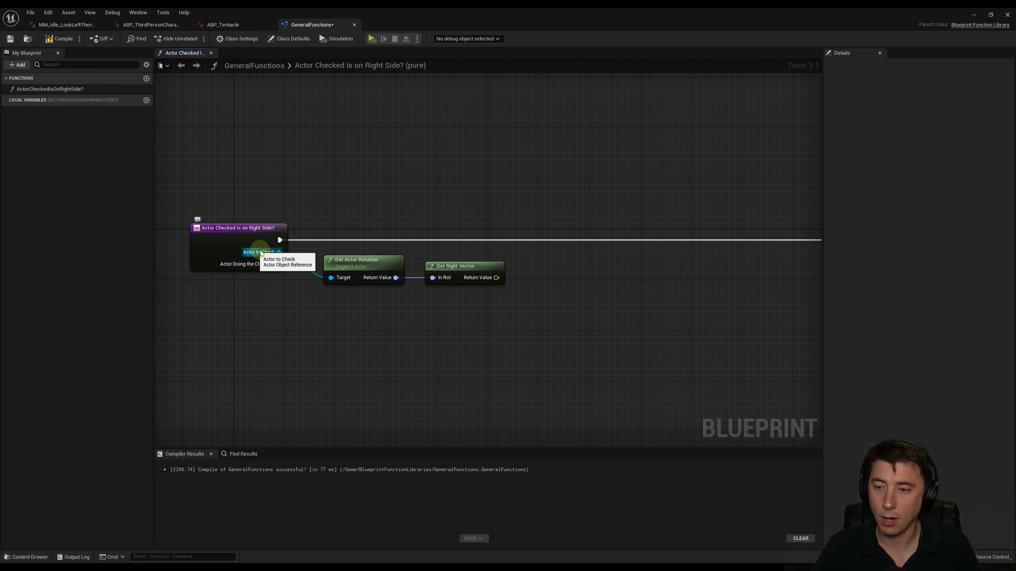
Step: Add separate Get Actor Location nodes for the Actor to Check and Actor Doing the Checking inputs
drag(260, 253, 333, 299)
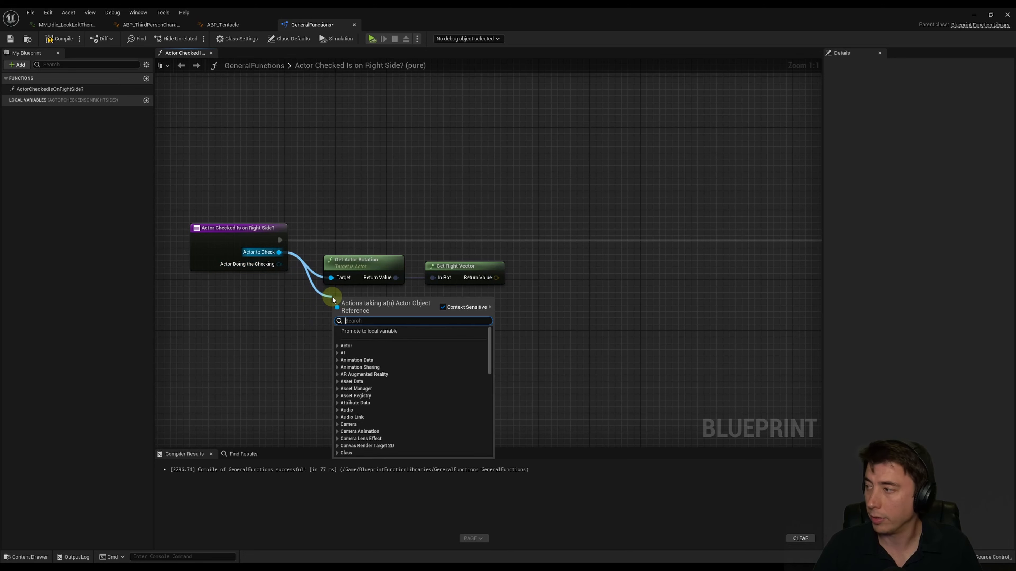
text(get actor loca)
key(Return)
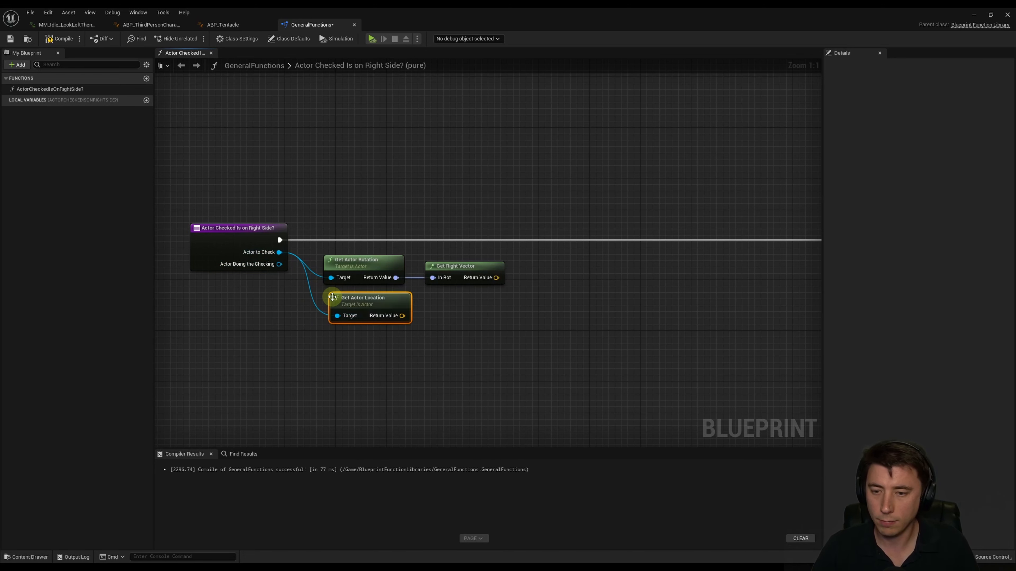
drag(280, 264, 316, 351)
text(get)
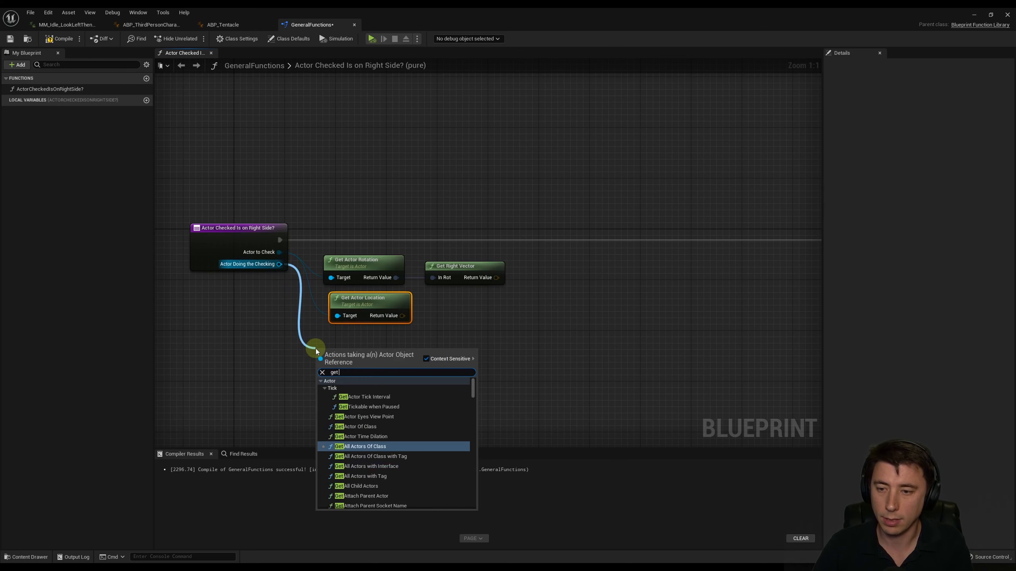
text( actor loc)
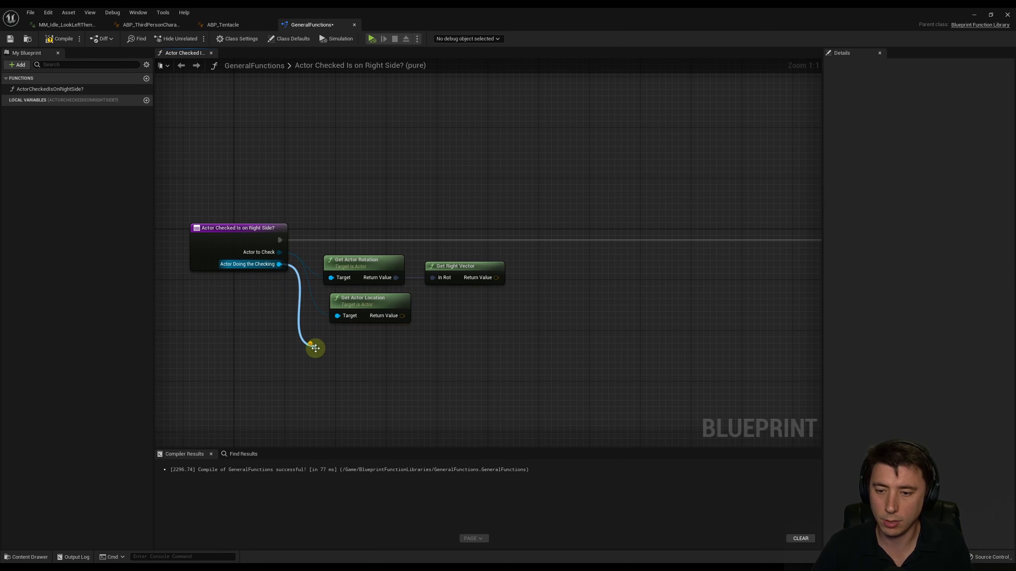
key(Return)
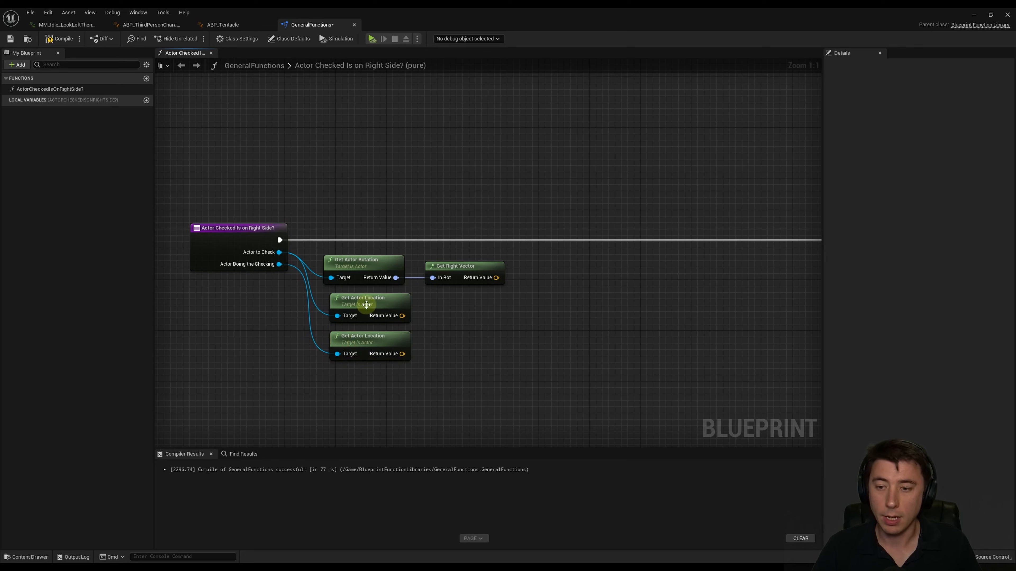
Step: Add a Get Unit Direction (Vector) node with Actor to Check's location connected to its From input
drag(402, 315, 440, 326)
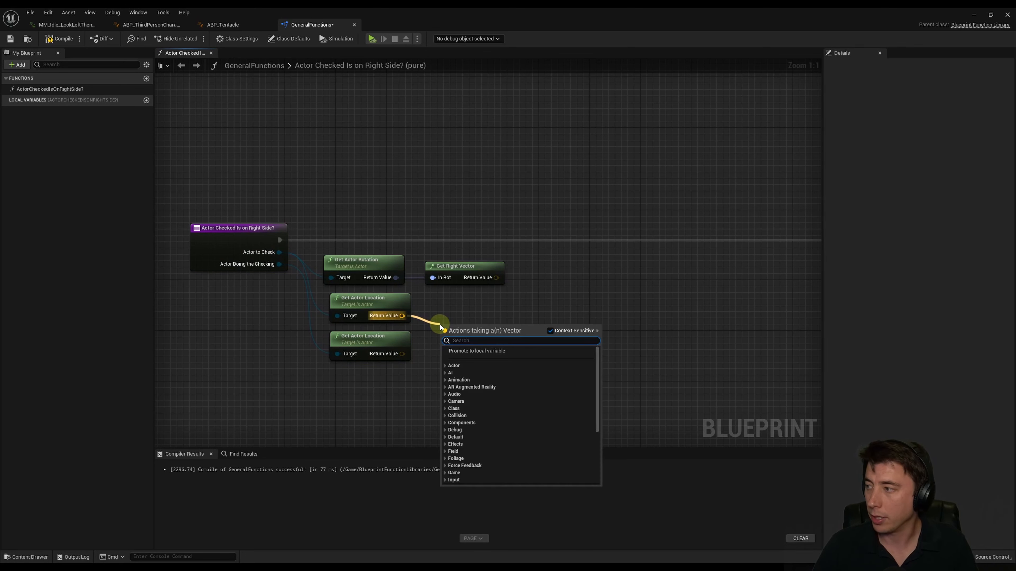
text(get unit)
key(Return)
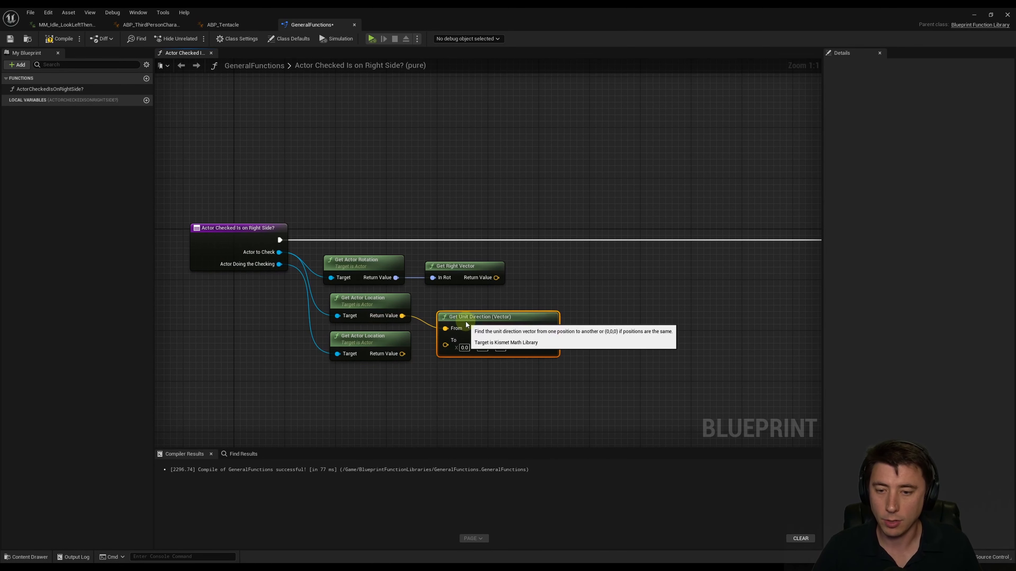
Step: Connect the second actor's location to Get Unit Direction's To input and feed the right vector and unit direction into a Dot Product node
drag(401, 353, 445, 345)
drag(497, 278, 572, 294)
text(dot)
key(Return)
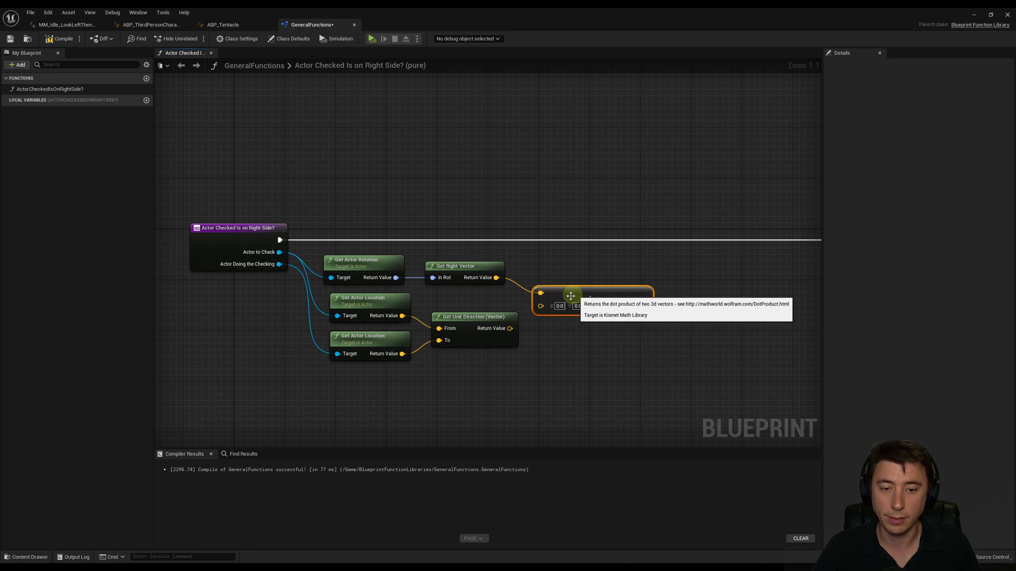
drag(510, 328, 543, 312)
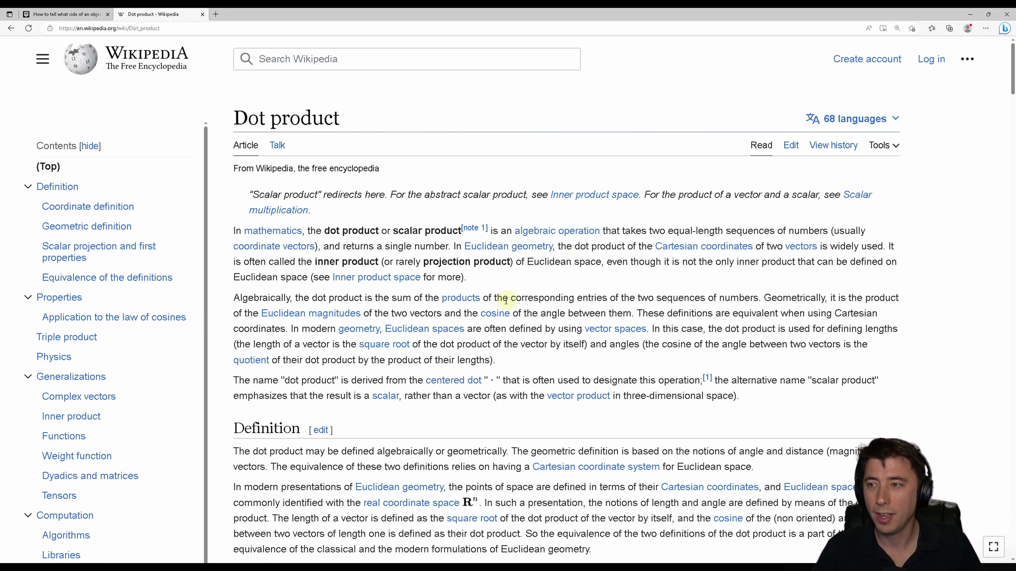
click(971, 16)
Step: Add two Vector Length nodes, one for the right vector and one for the unit direction vector
right_drag(545, 268, 534, 268)
drag(484, 278, 524, 321)
text(vector length)
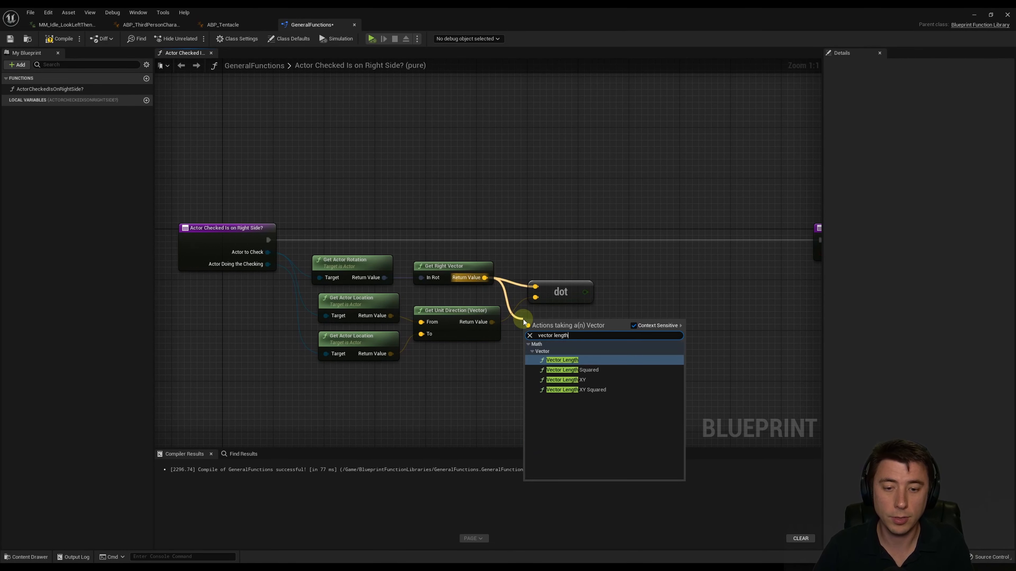
click(563, 361)
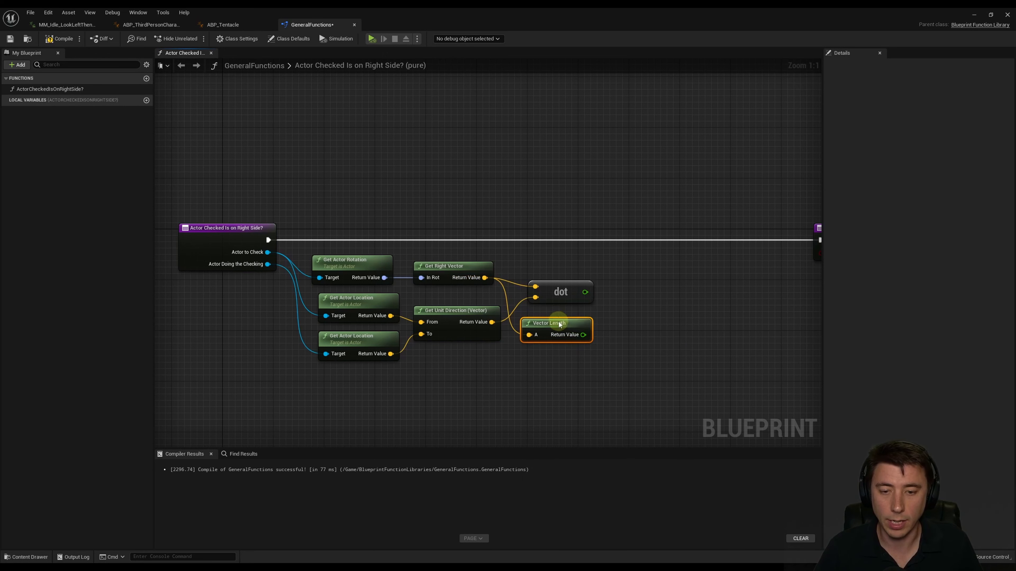
key(ctrl+d)
drag(559, 355, 540, 354)
drag(492, 323, 530, 367)
Step: Multiply the two vector lengths together and add a Divide node fed by the dot product
drag(583, 334, 617, 345)
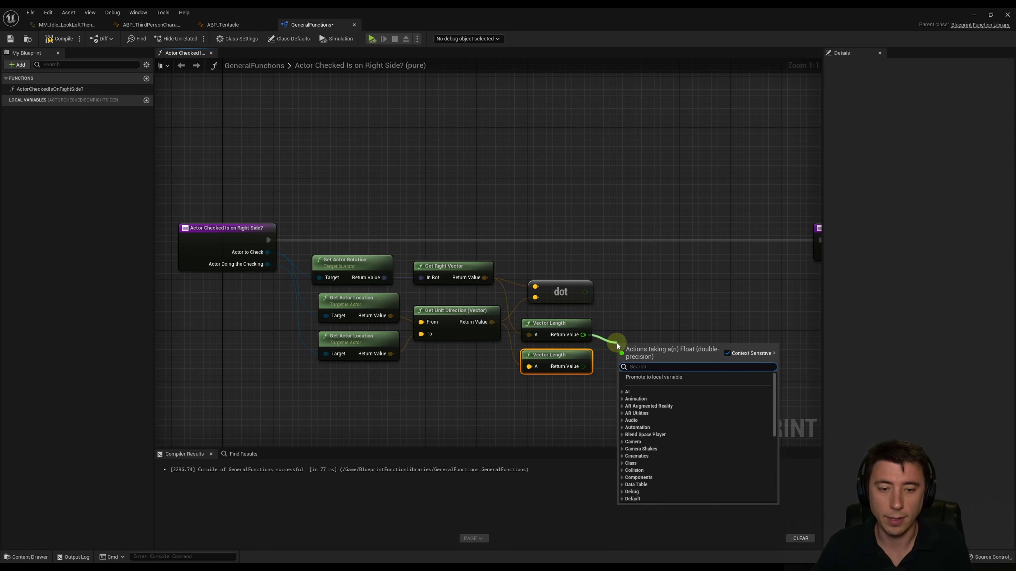
text(multiply)
key(Return)
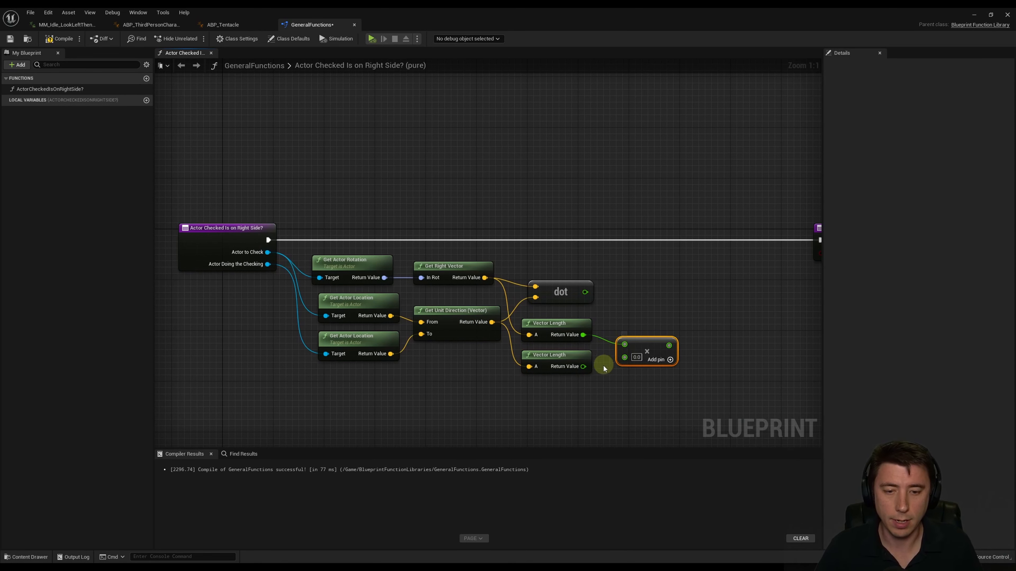
drag(583, 367, 632, 343)
drag(585, 292, 704, 288)
text(divide)
key(Return)
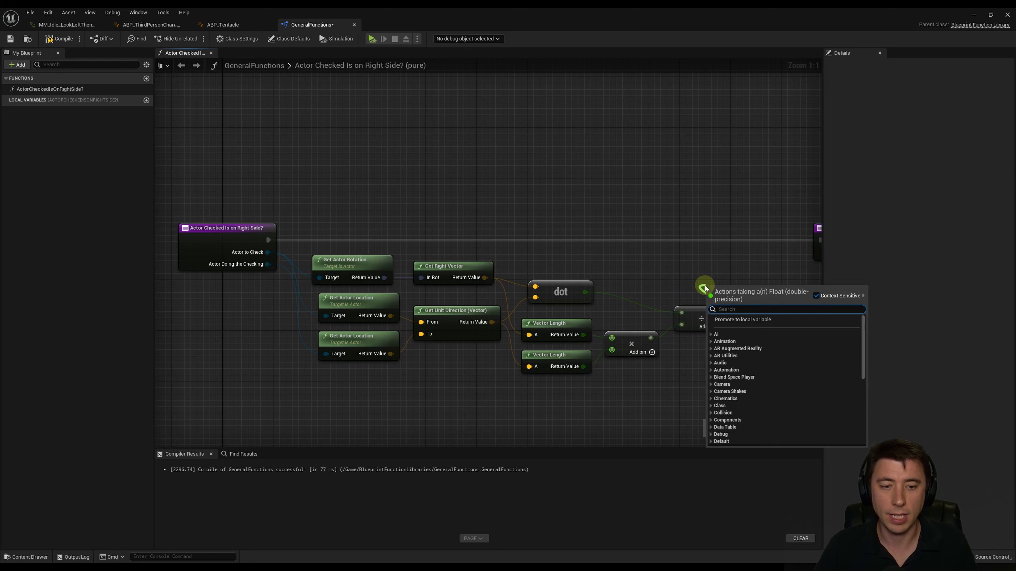
Step: Add an Acos (Degrees) node on the division result and place it above the Divide node
text(a)
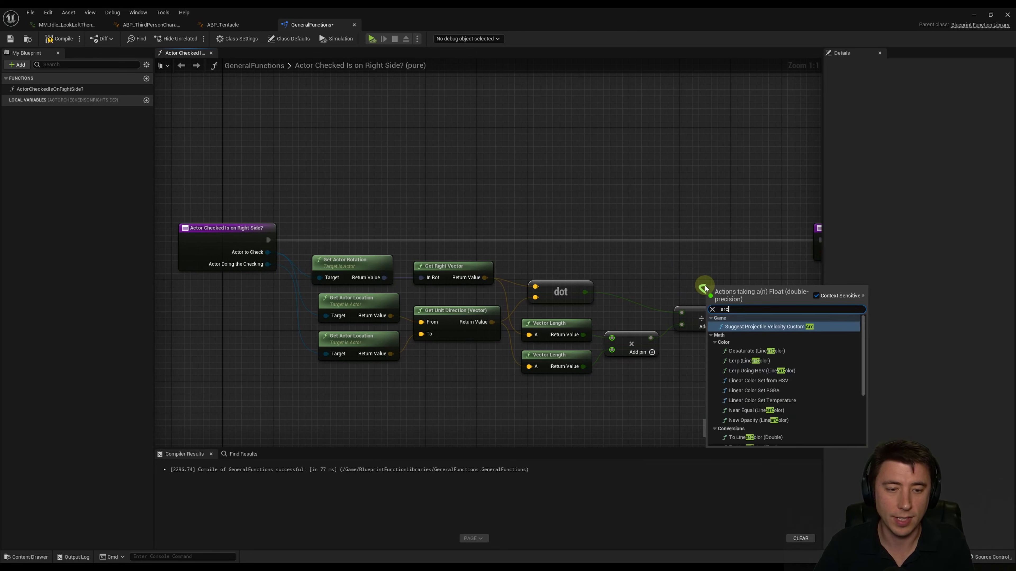
text(cos)
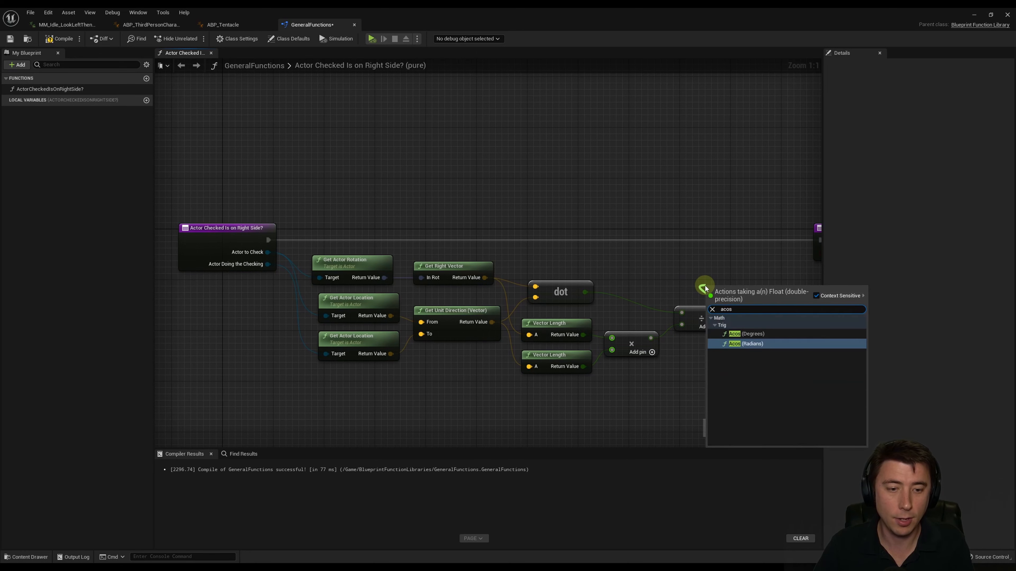
click(751, 334)
drag(752, 287, 703, 288)
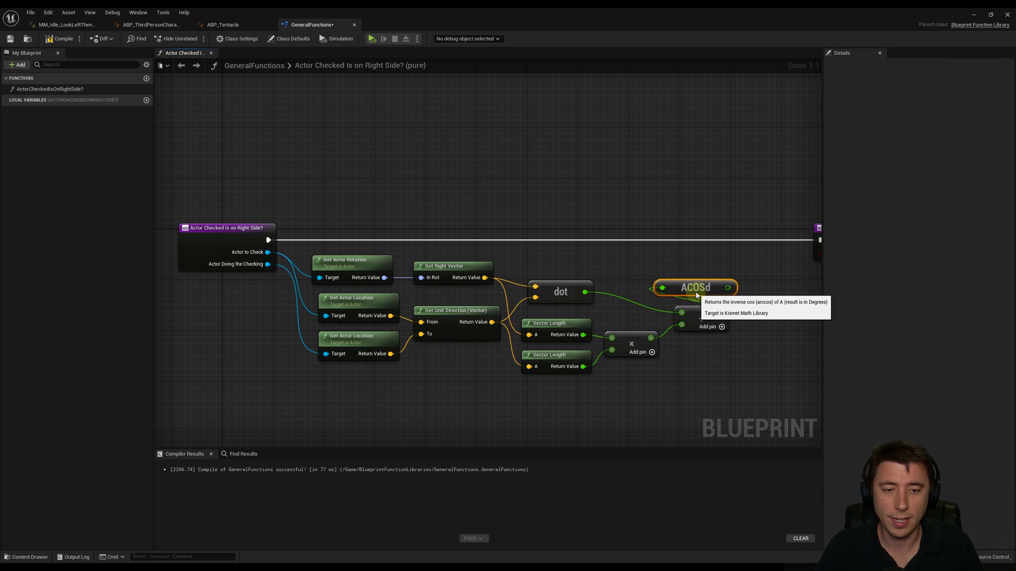
Step: Compare the arccosine result with a Less node set to 90 and connect it to the Return Node's On Right Side? output
right_drag(716, 244, 585, 236)
click(698, 228)
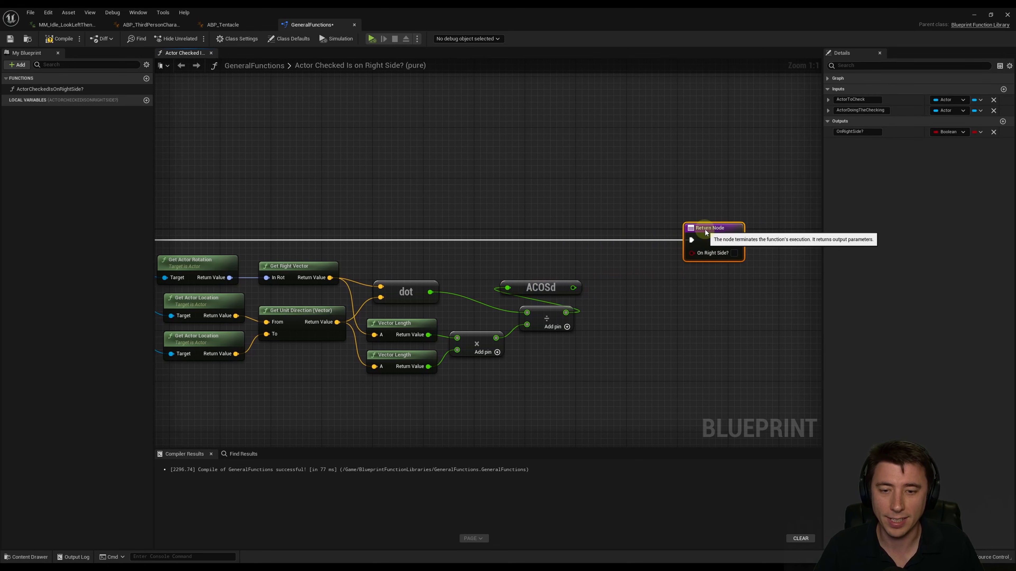
drag(574, 287, 608, 281)
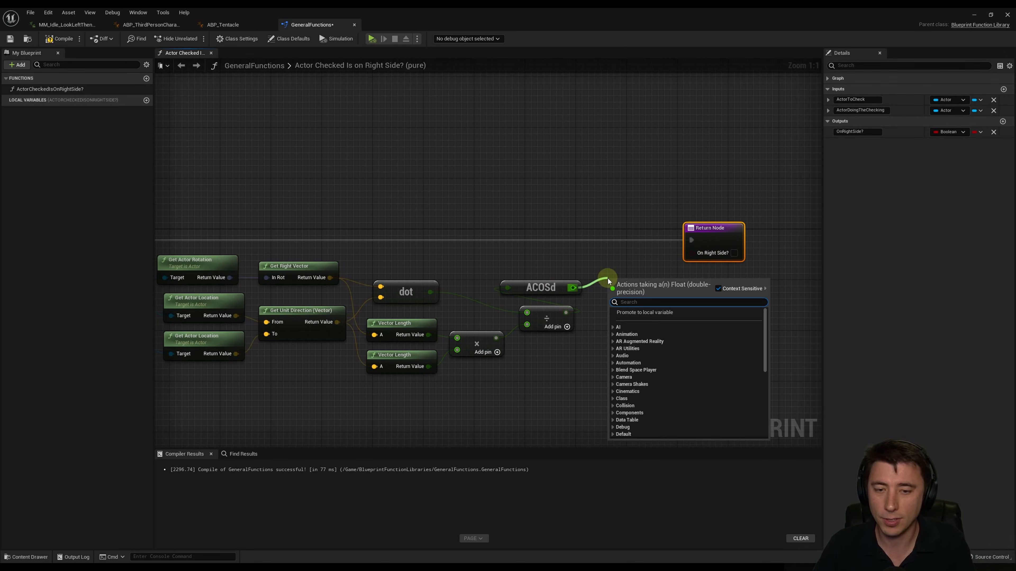
text(<)
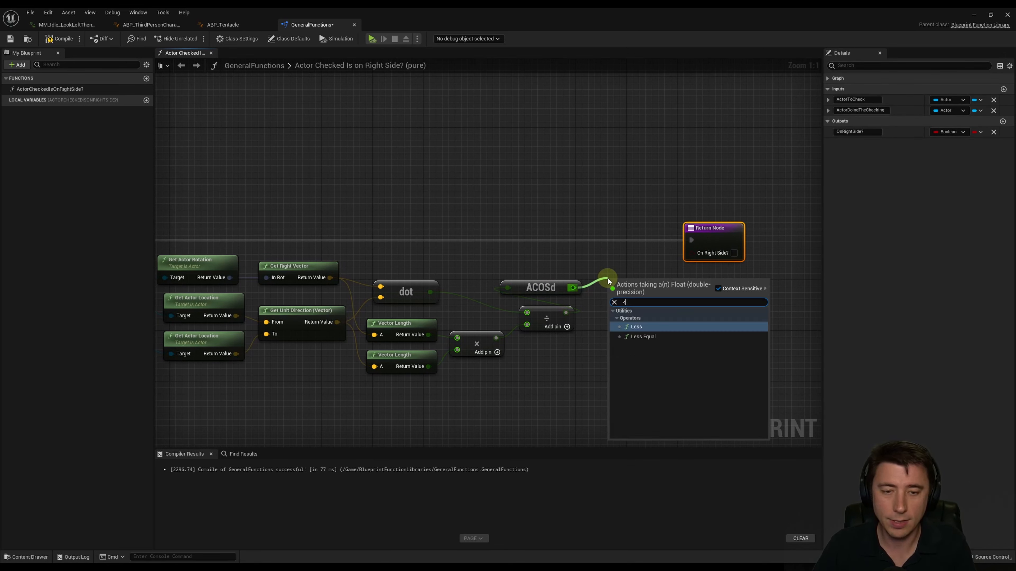
key(Return)
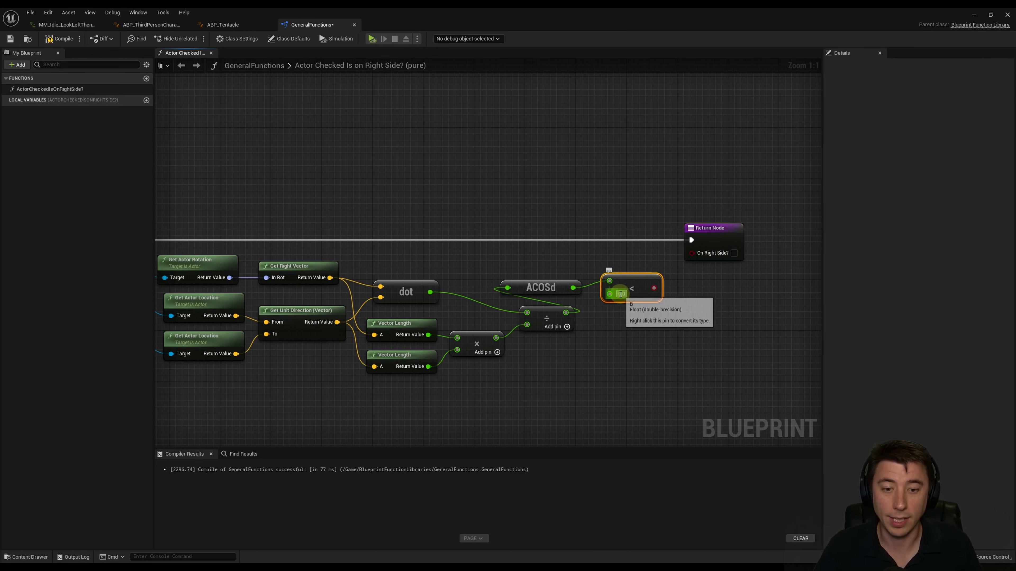
click(621, 294)
text(90)
drag(631, 286, 691, 252)
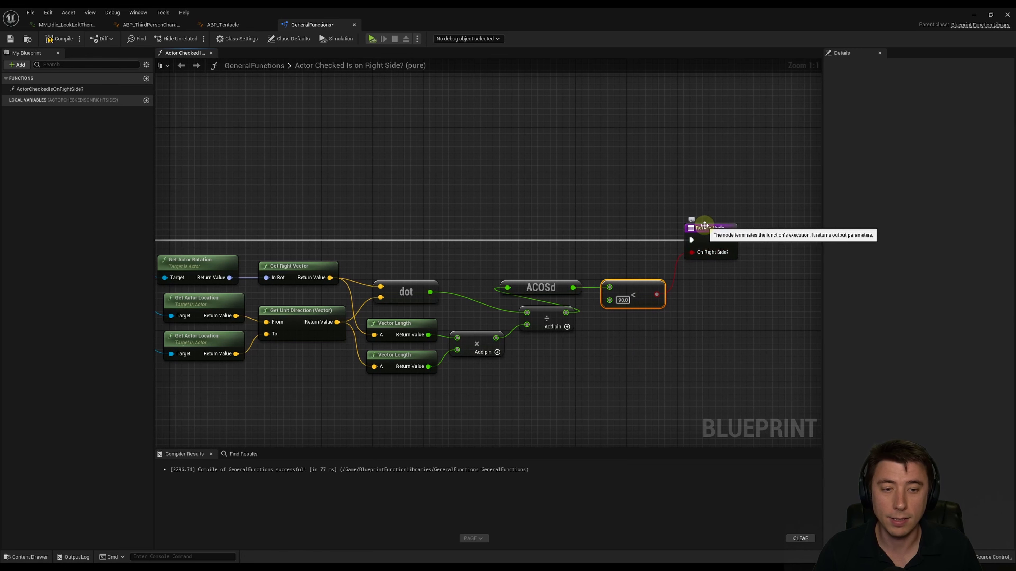
click(698, 228)
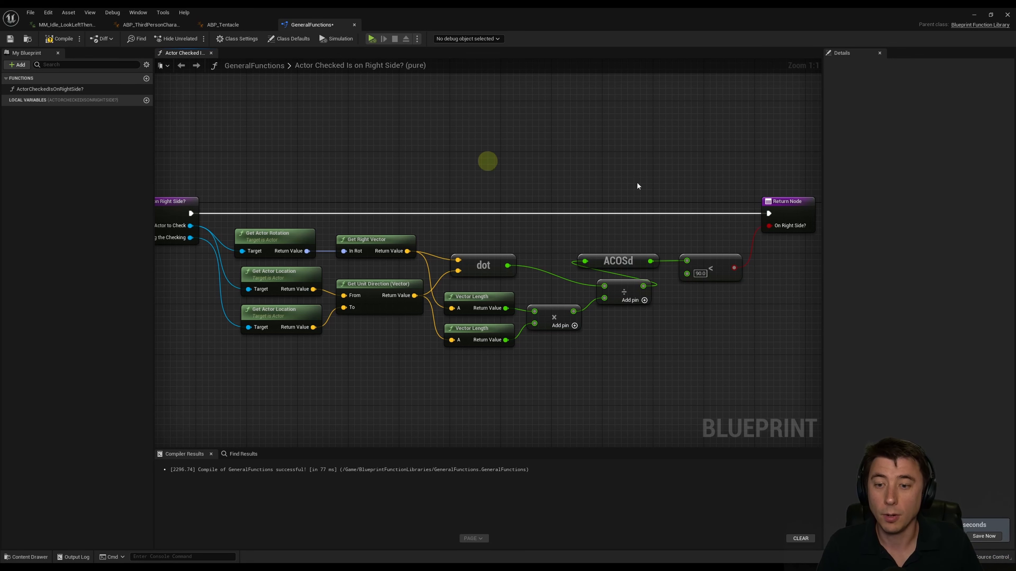
Step: Compile and save the GeneralFunctions library, then close it to return to ABP_Tentacle
mouse_move(444, 162)
right_down()
mouse_move(468, 163)
mouse_move(443, 158)
right_up()
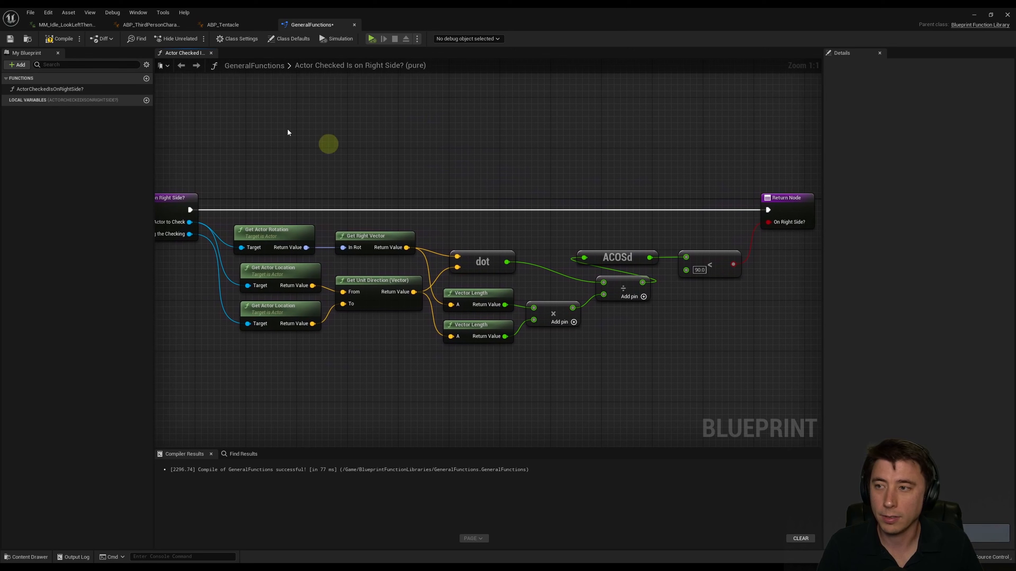
click(62, 38)
click(96, 89)
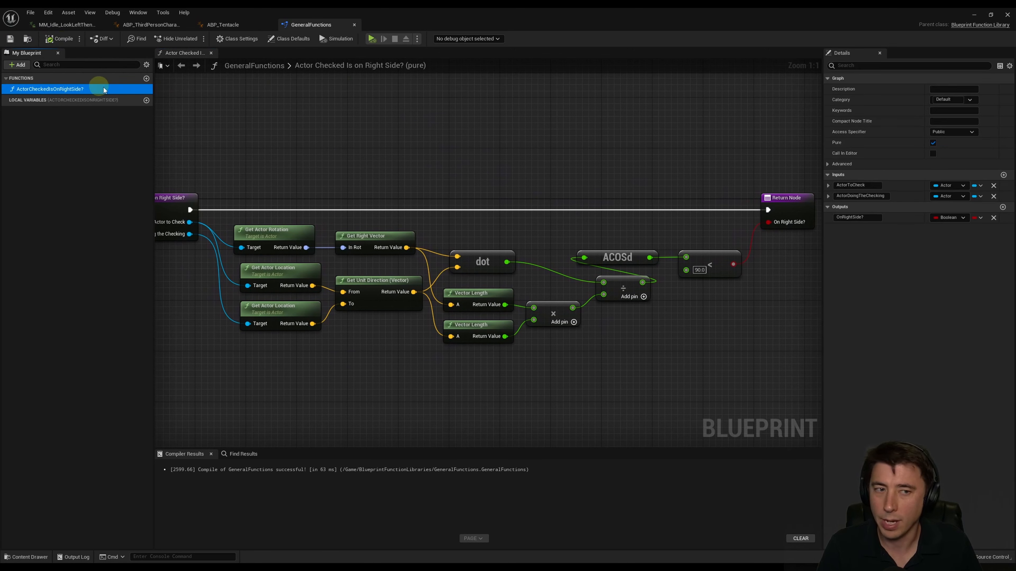
click(354, 25)
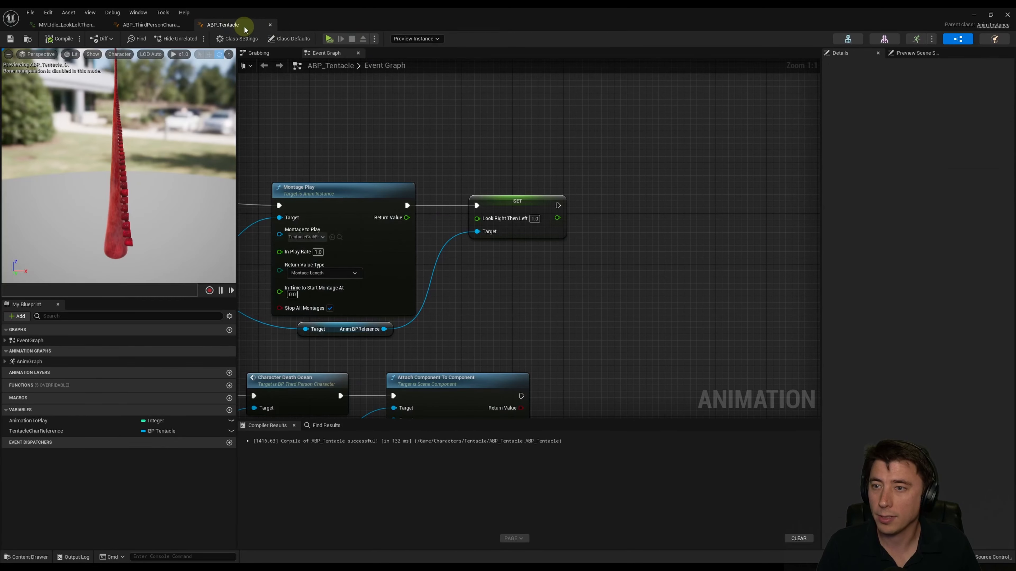
Step: Move the two lower event chains further down and shift the Look Right Then Left SET node away from Montage Play to make room
right_drag(314, 143, 483, 98)
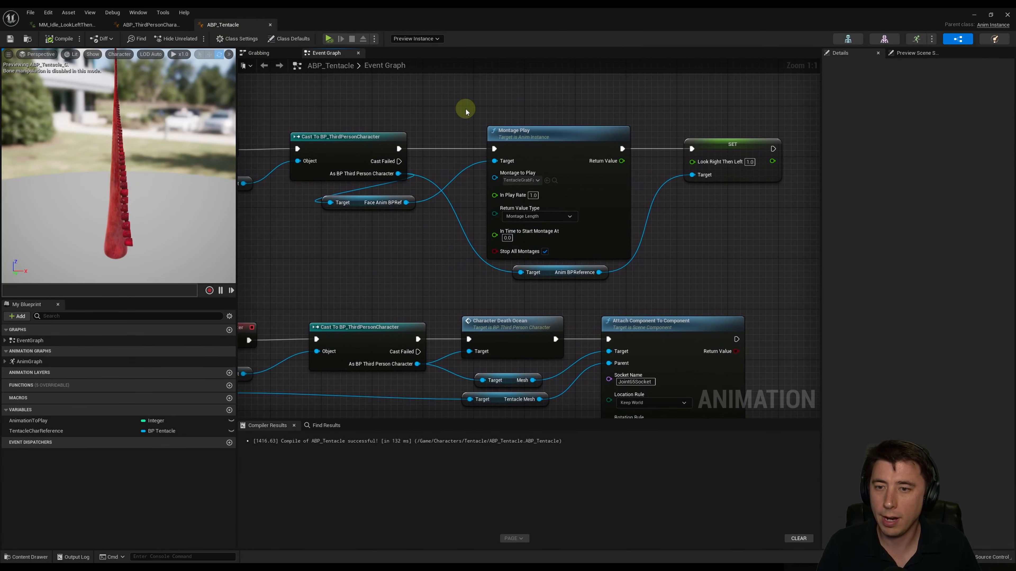
scroll(472, 282, down, 7)
drag(384, 292, 590, 390)
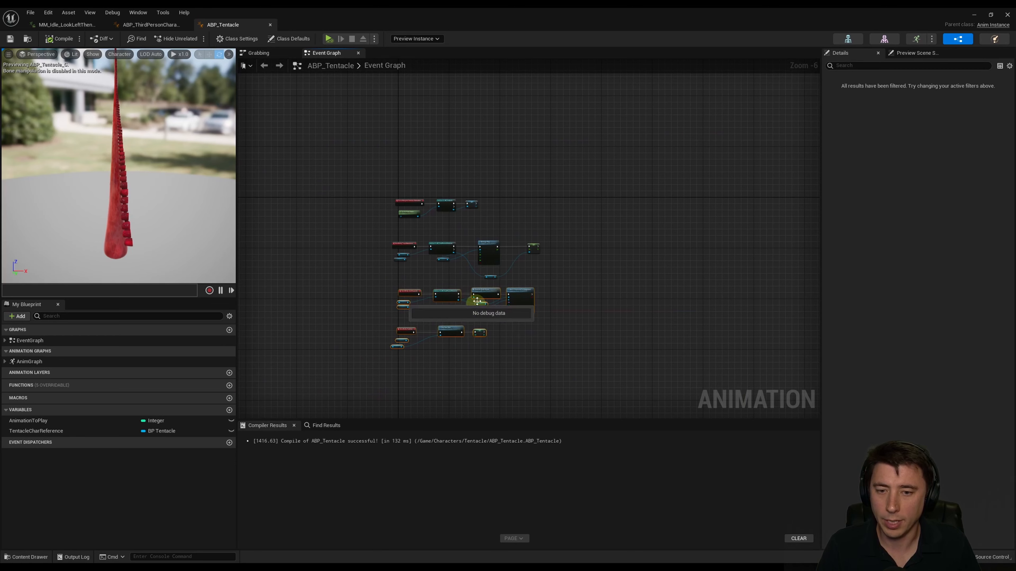
drag(482, 297, 480, 331)
right_drag(525, 261, 513, 282)
scroll(513, 283, up, 7)
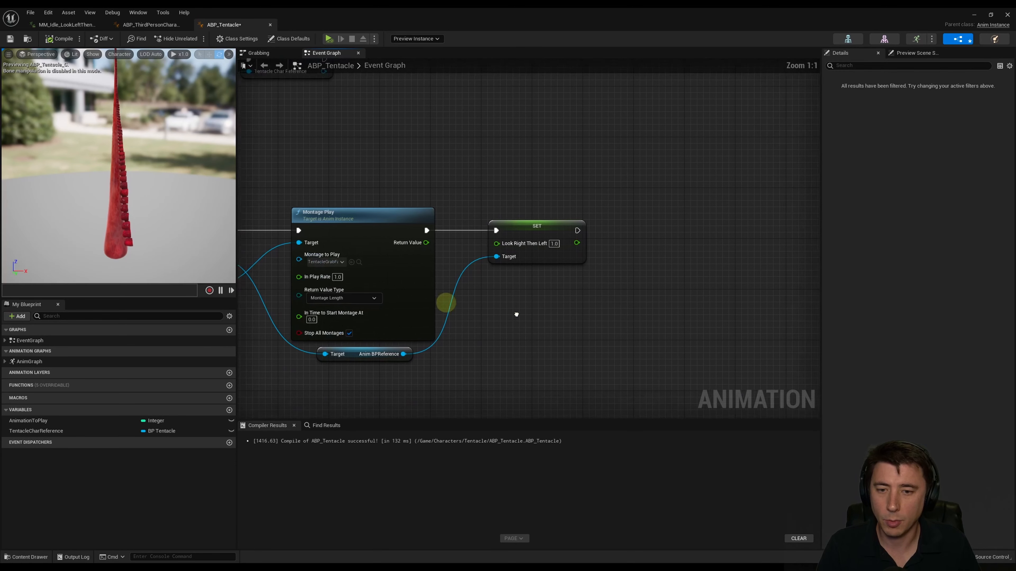
drag(465, 211, 714, 211)
right_drag(457, 308, 508, 287)
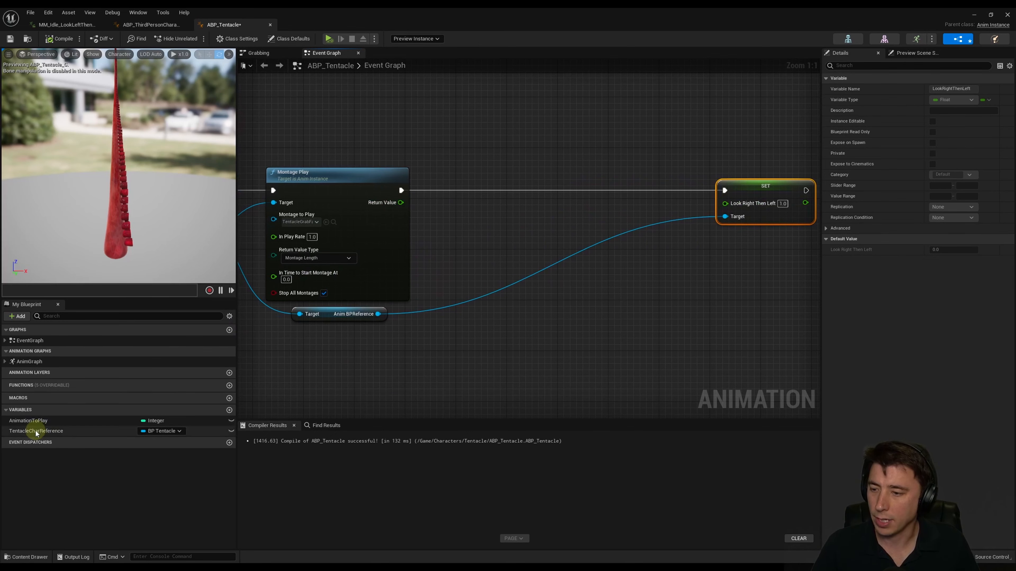
Step: Add a TentacleCharReference getter beside Montage Play and get Tentacle Target from it
drag(36, 431, 452, 239)
click(464, 266)
text(tentacle )
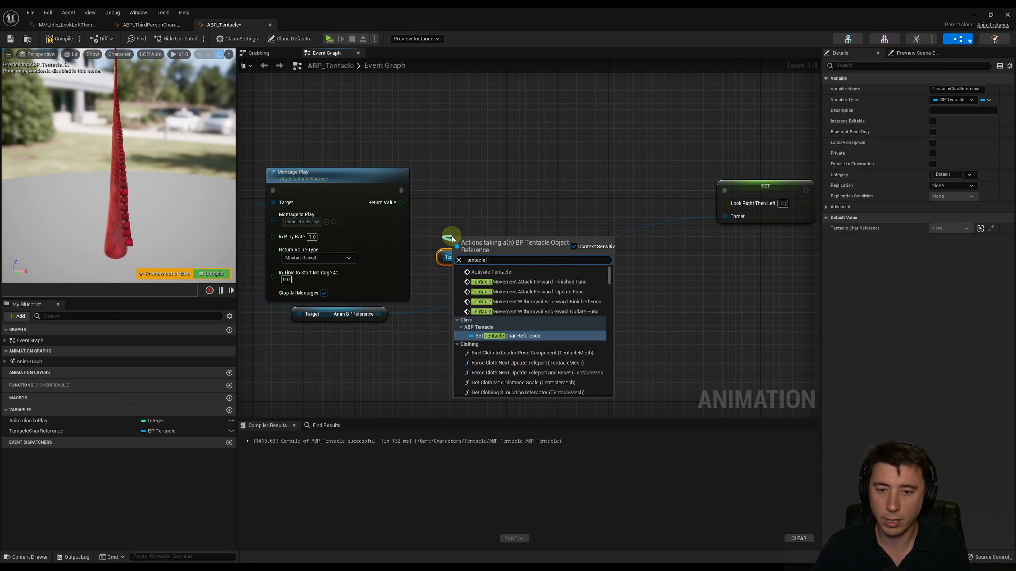
text(target)
key(Return)
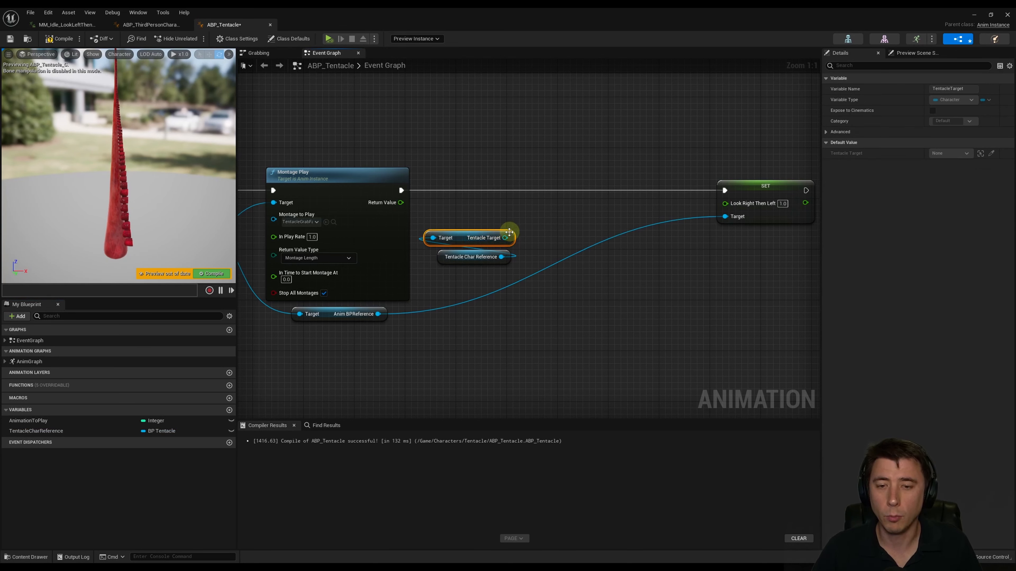
Step: Add Actor Checked Is on Right Side? with Tentacle Target as Actor to Check and Tentacle Char Reference as Actor Doing the Checking
drag(505, 237, 526, 215)
text(actor check)
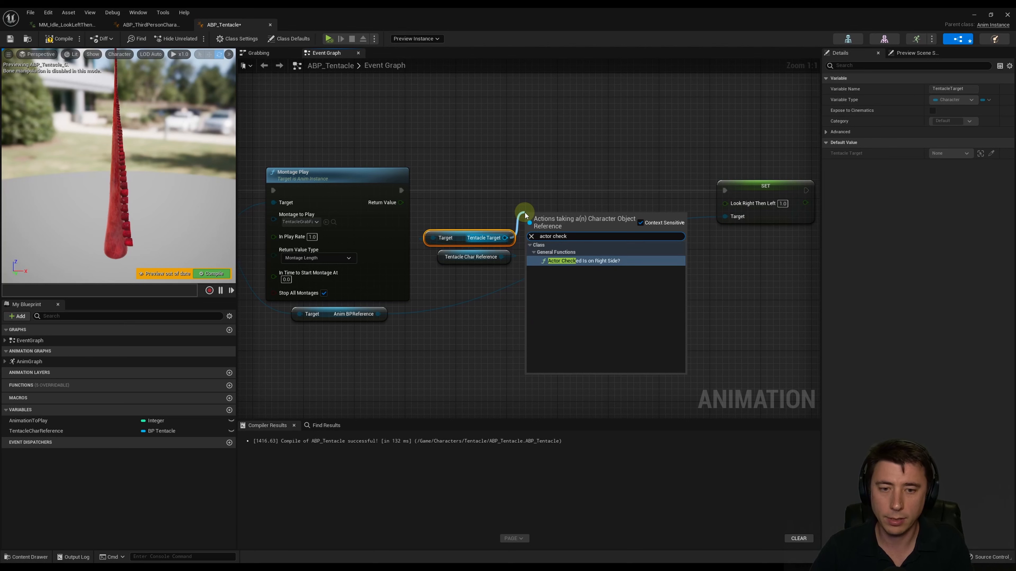
key(Return)
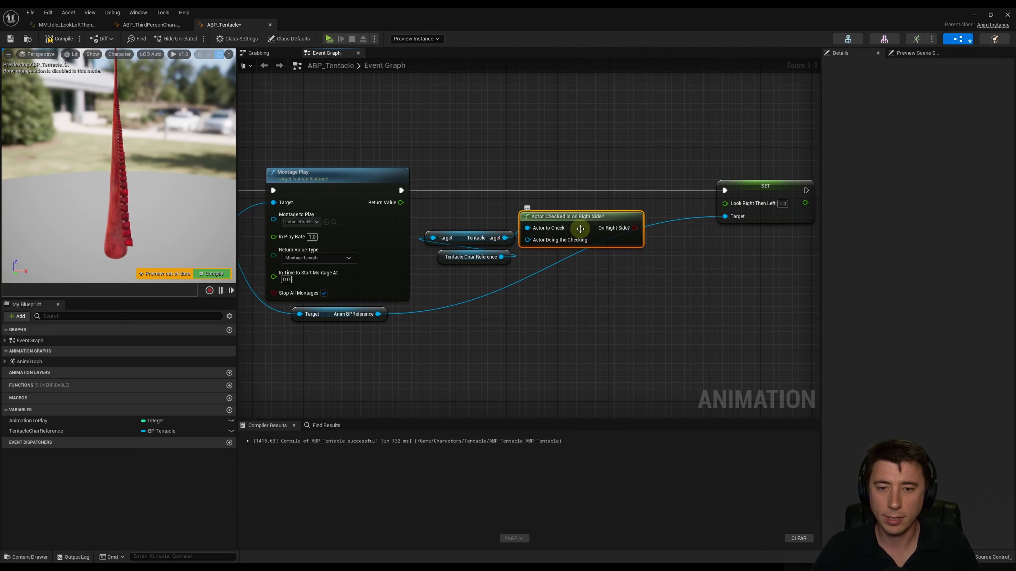
drag(580, 228, 587, 228)
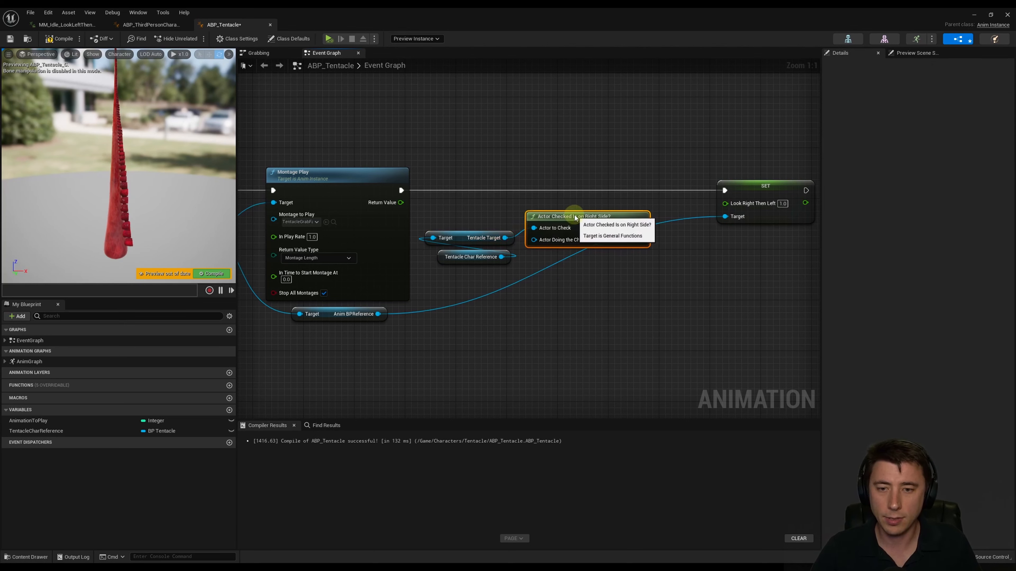
click(519, 289)
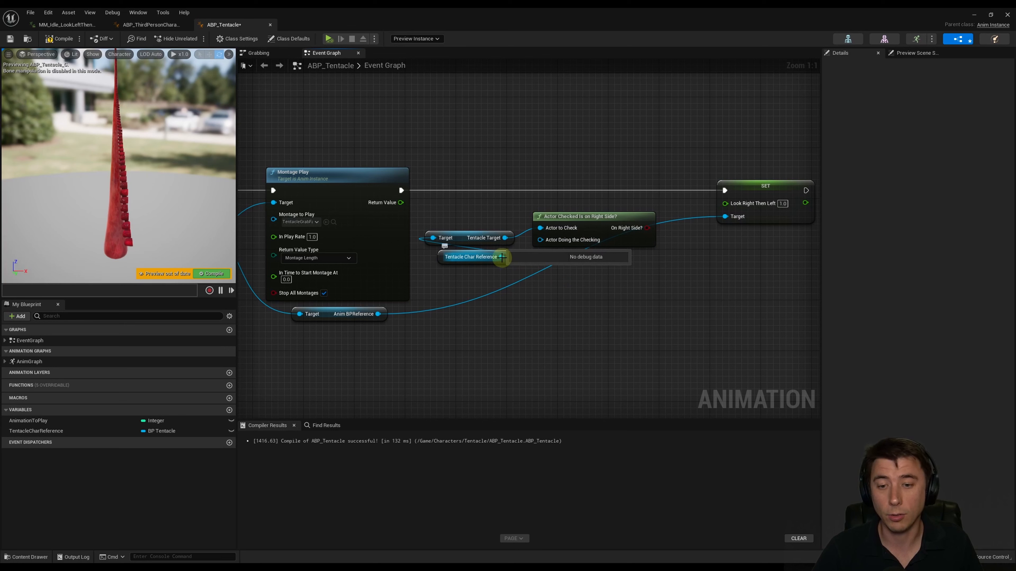
drag(501, 258, 540, 240)
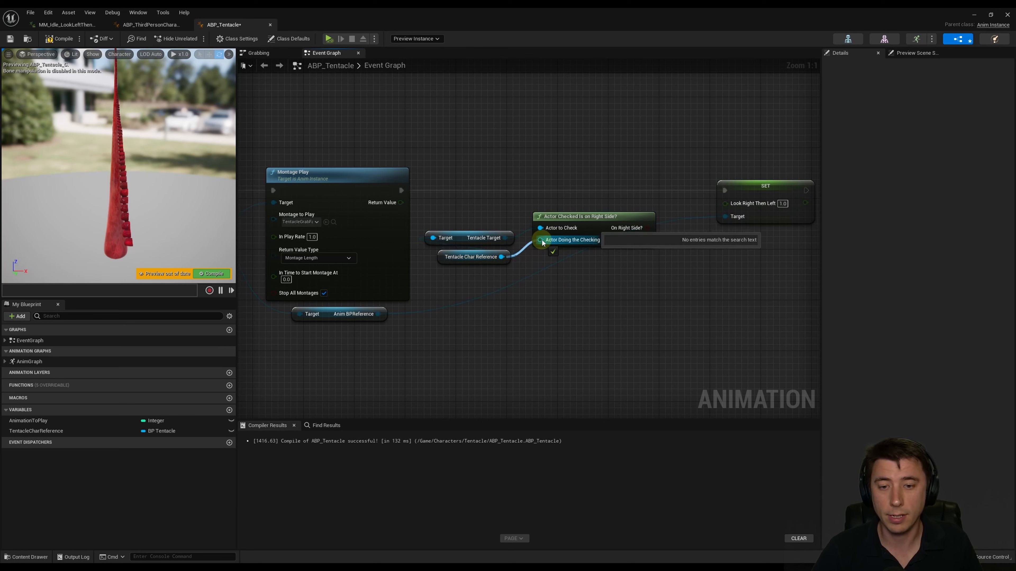
Step: Add a reroute point on the Anim BPReference target wire and move Anim BPReference and the SET node further along the graph
double_click(278, 313)
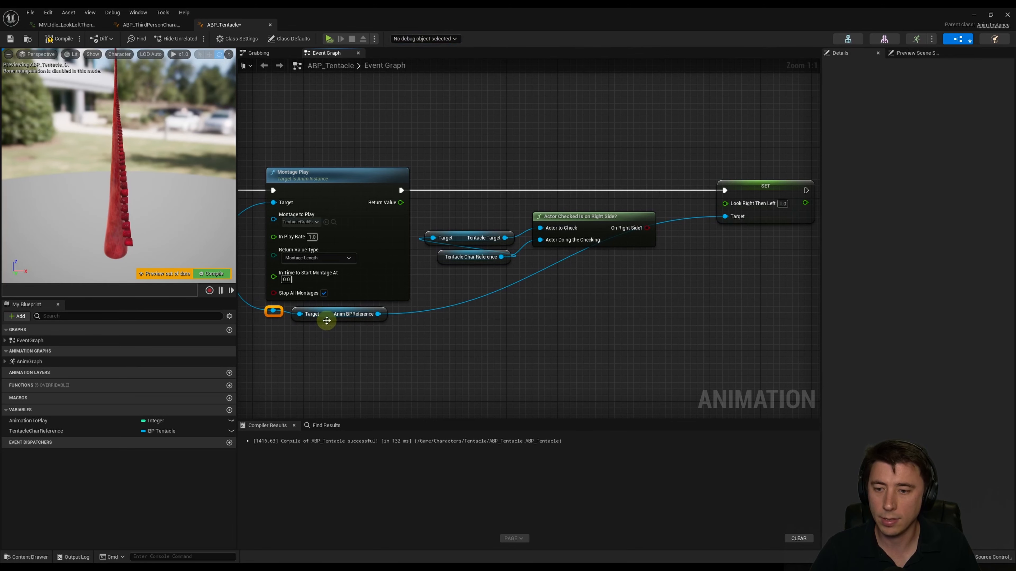
drag(327, 321, 645, 307)
drag(495, 134, 648, 376)
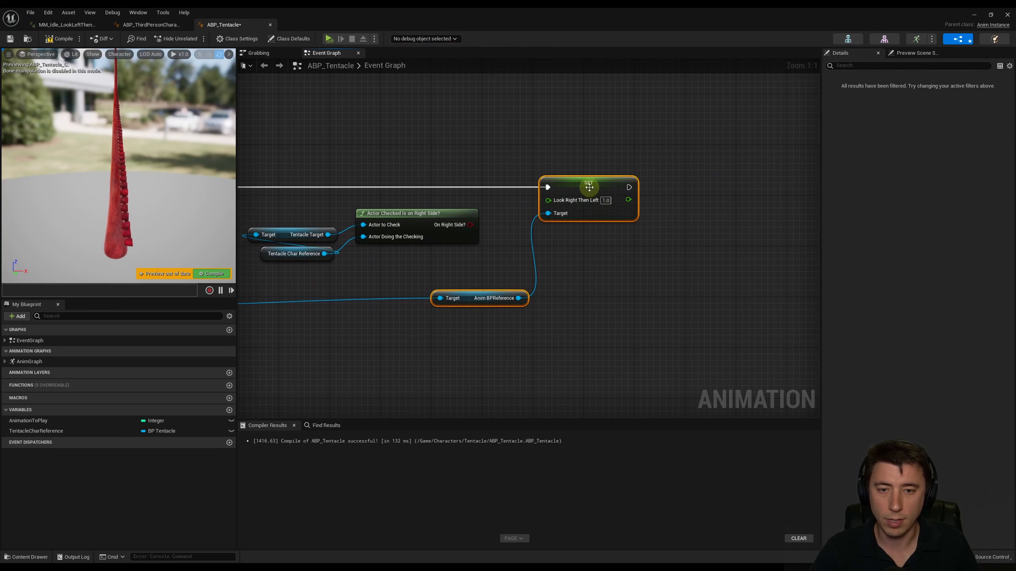
drag(589, 187, 786, 186)
Step: Add a Branch node conditioned on On Right Side? and connect Montage Play's execution output to it
drag(470, 225, 522, 179)
text(bran)
key(Return)
right_drag(264, 188, 415, 206)
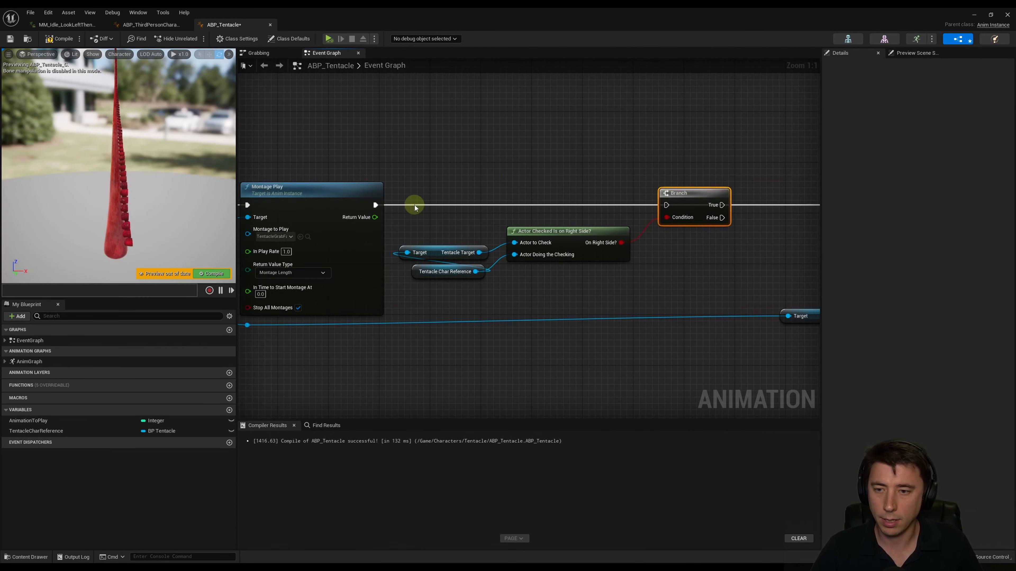
drag(375, 205, 666, 205)
Step: Move Anim BPReference and the Look Right Then Left SET node closer to the Branch and connect its True output to SET
right_drag(664, 206, 483, 189)
drag(642, 301, 432, 280)
drag(732, 184, 649, 184)
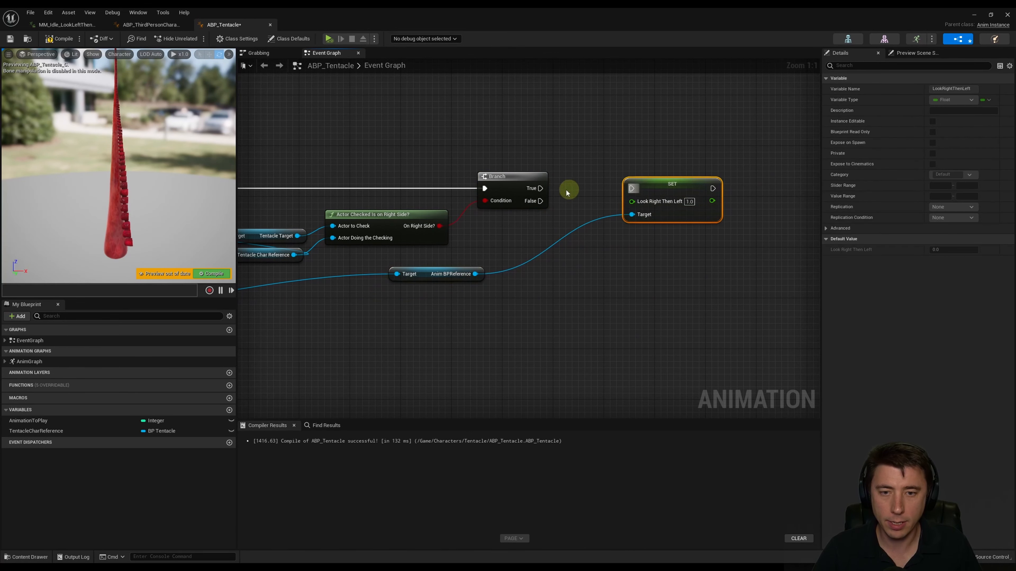
drag(540, 188, 631, 188)
drag(696, 203, 677, 203)
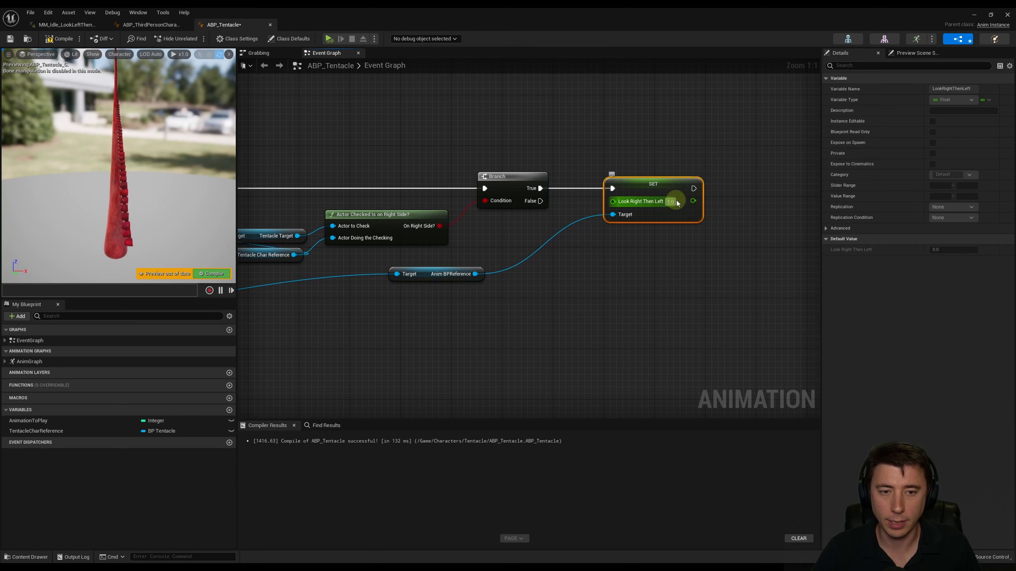
Step: Set Look Right Then Left to 1.0 on the SET node and add a reroute point on its Target wire
right_drag(555, 193, 459, 202)
click(471, 259)
right_drag(449, 255, 455, 271)
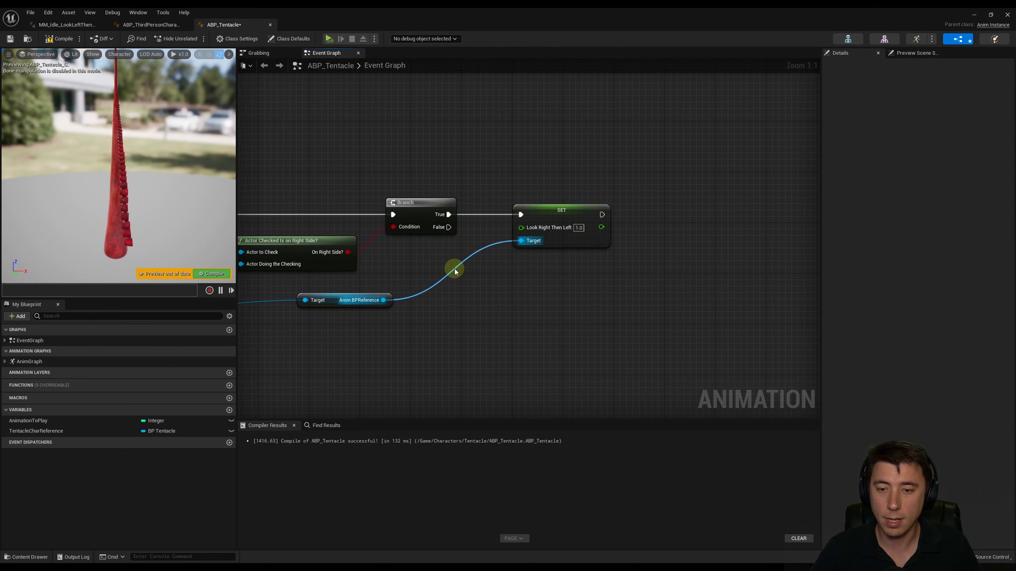
double_click(454, 271)
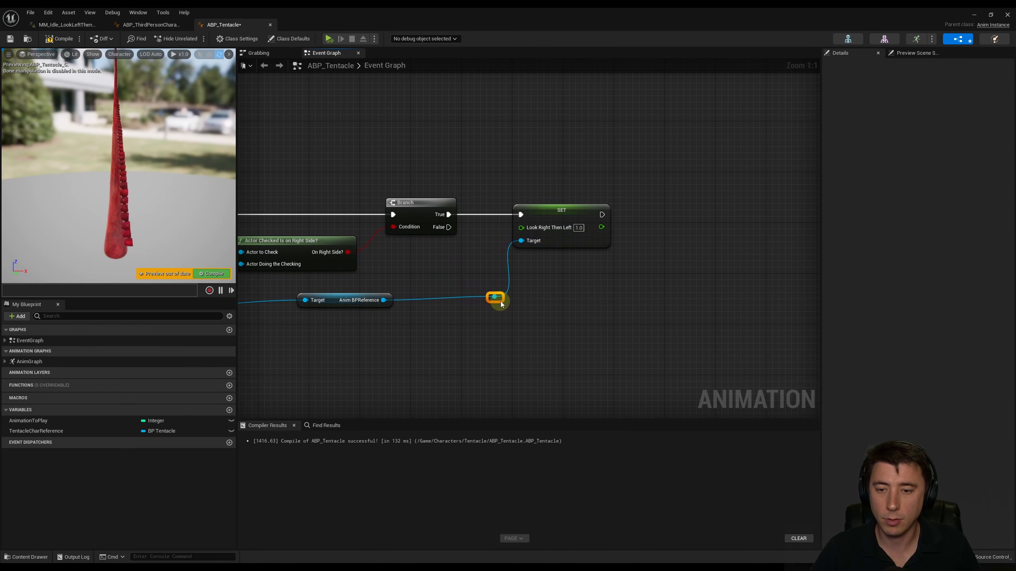
Step: Add a SET Look Left Then Right node from the reroute point and chain it after SET Look Right Then Left
drag(483, 296, 685, 218)
text(lookleft)
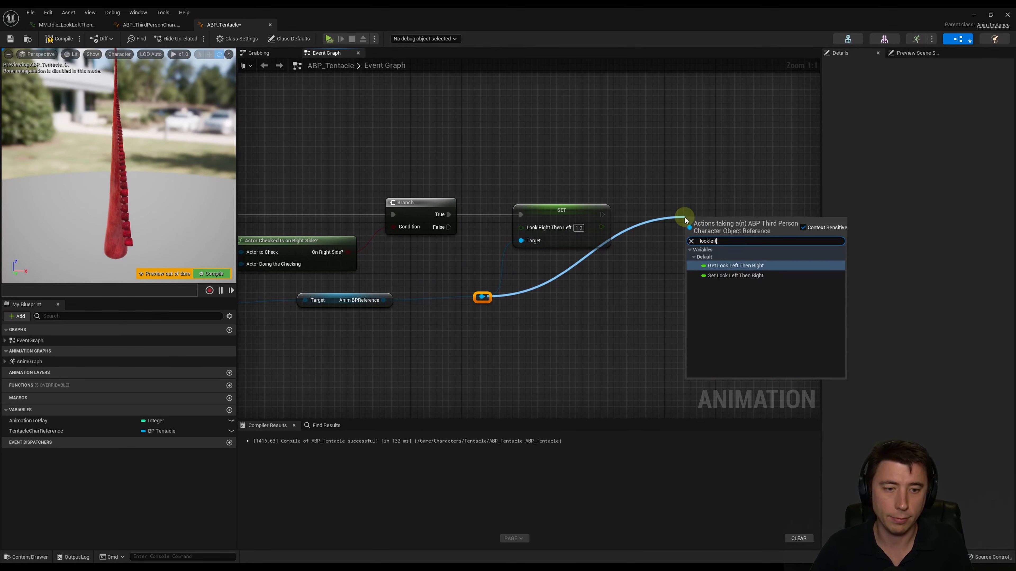
key(Down)
key(Return)
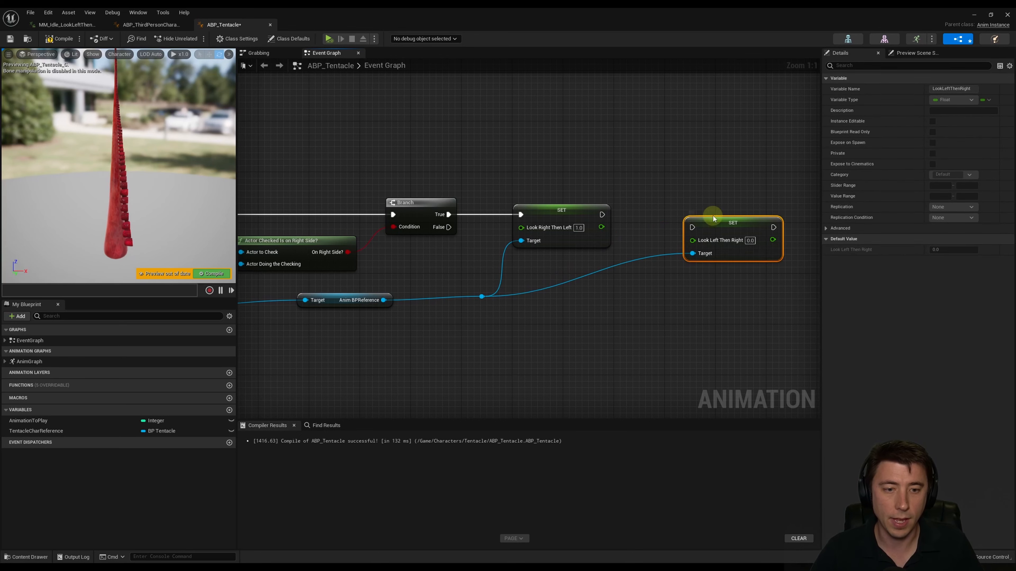
drag(706, 226, 700, 220)
drag(602, 214, 667, 214)
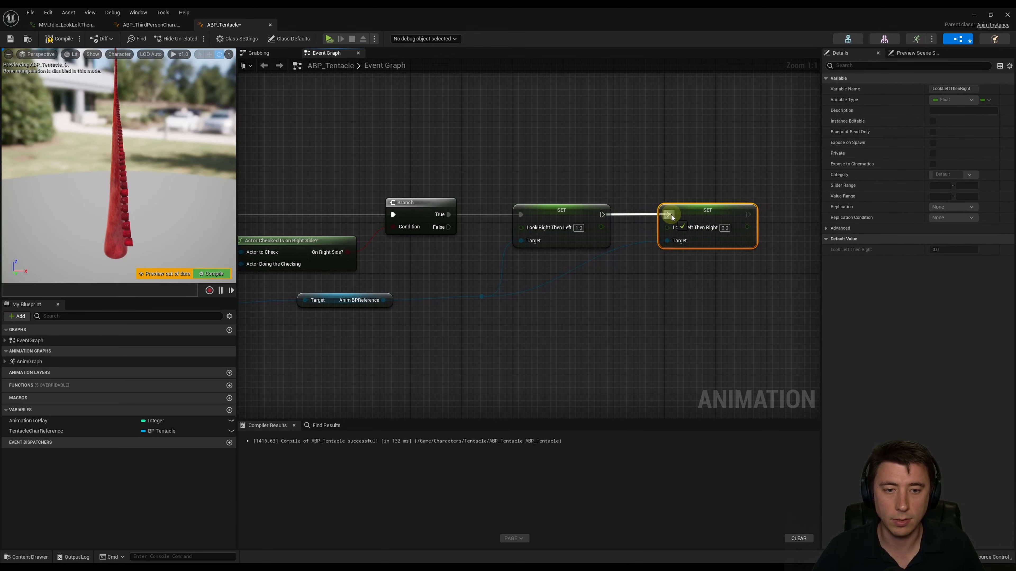
click(635, 286)
click(698, 228)
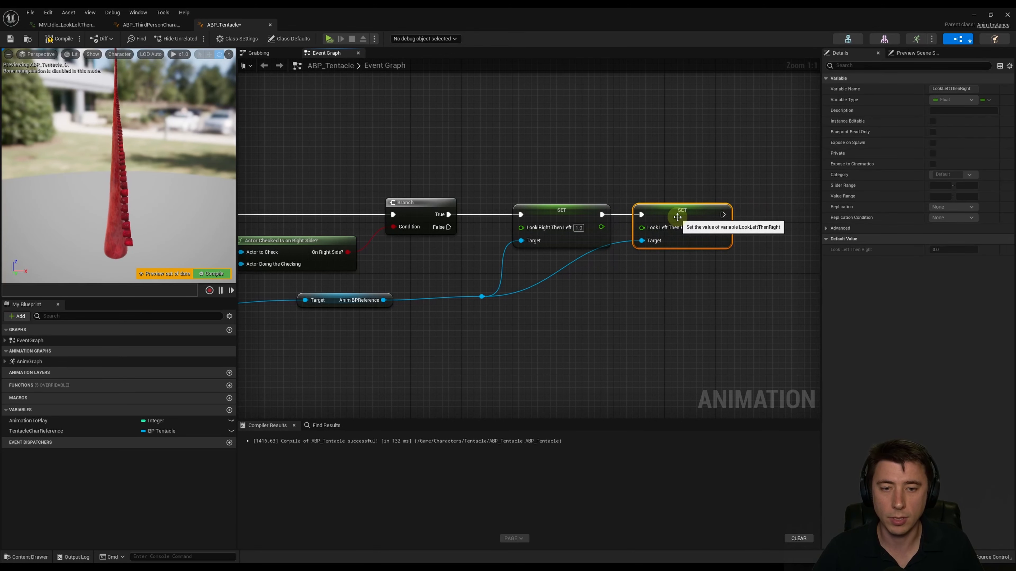
Step: Duplicate both SET nodes below the originals, with Look Right Then Left at 0.0 and Look Left Then Right set to 1.0
right_drag(611, 275, 648, 221)
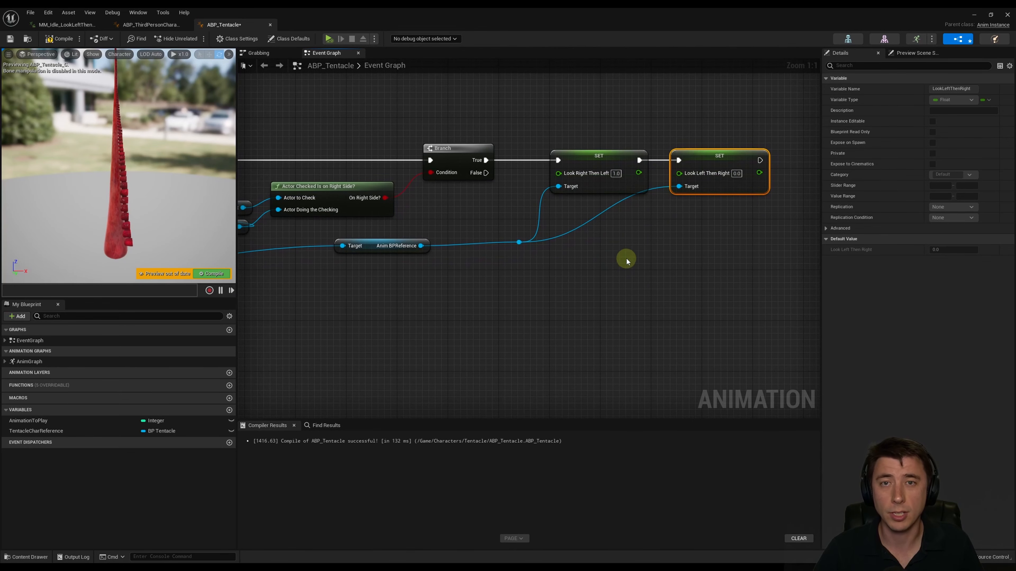
drag(563, 111, 744, 196)
key(ctrl+c)
key(ctrl+v)
drag(575, 266, 624, 250)
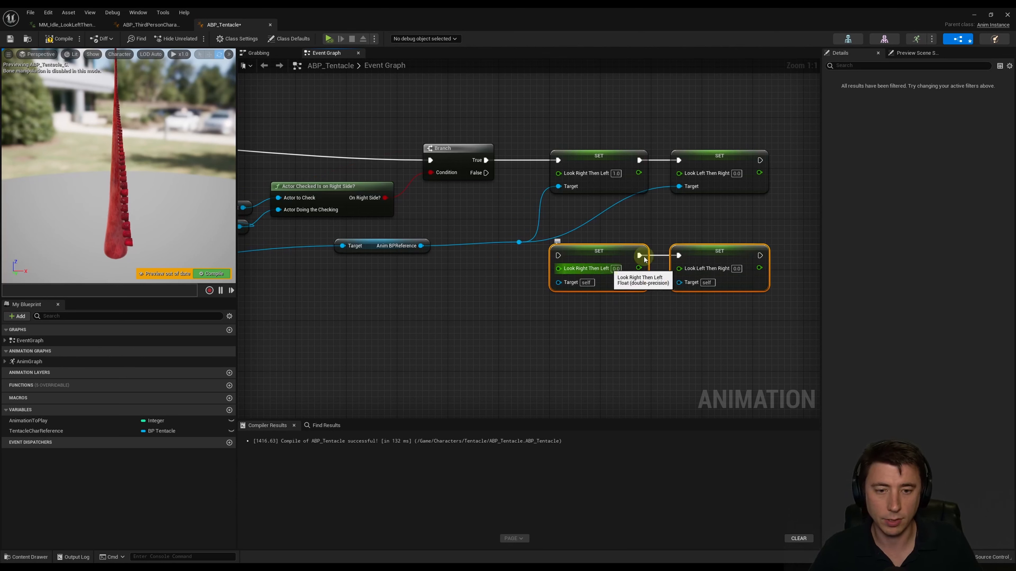
click(519, 340)
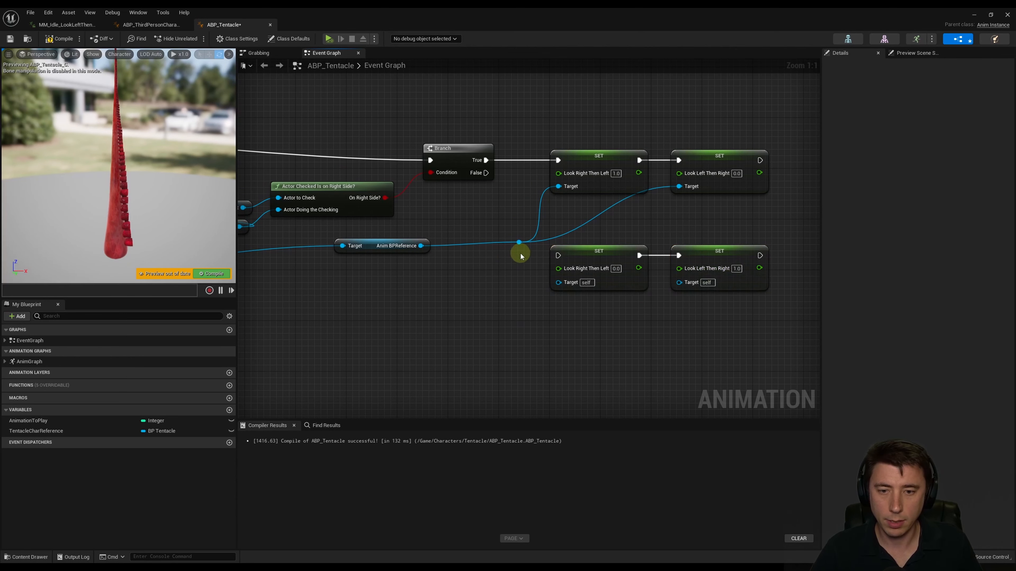
Step: Connect the reroute point to both duplicated SET nodes' Target inputs and the Branch's False output to the first duplicate
drag(518, 242, 559, 282)
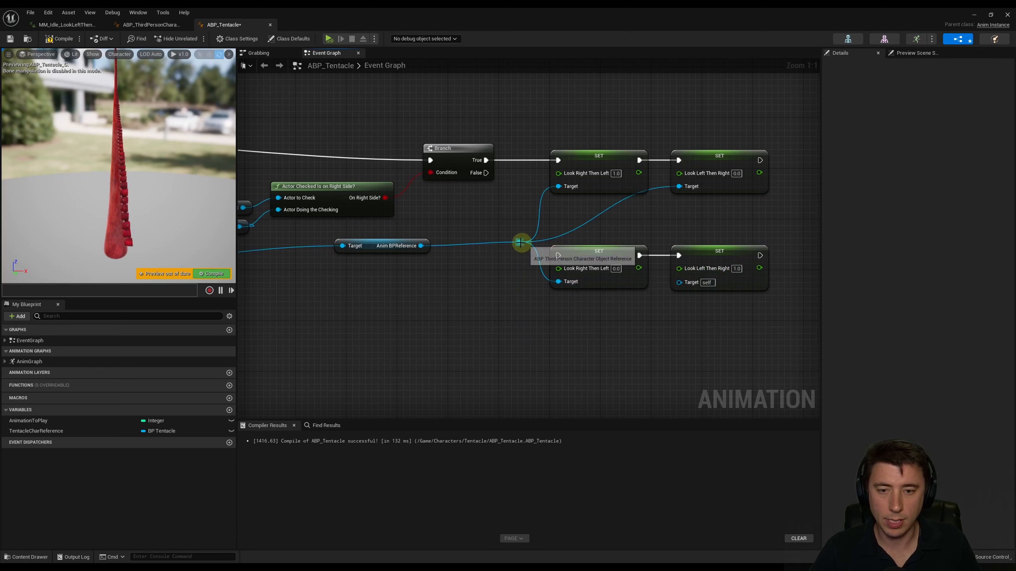
drag(519, 242, 682, 287)
drag(486, 173, 557, 254)
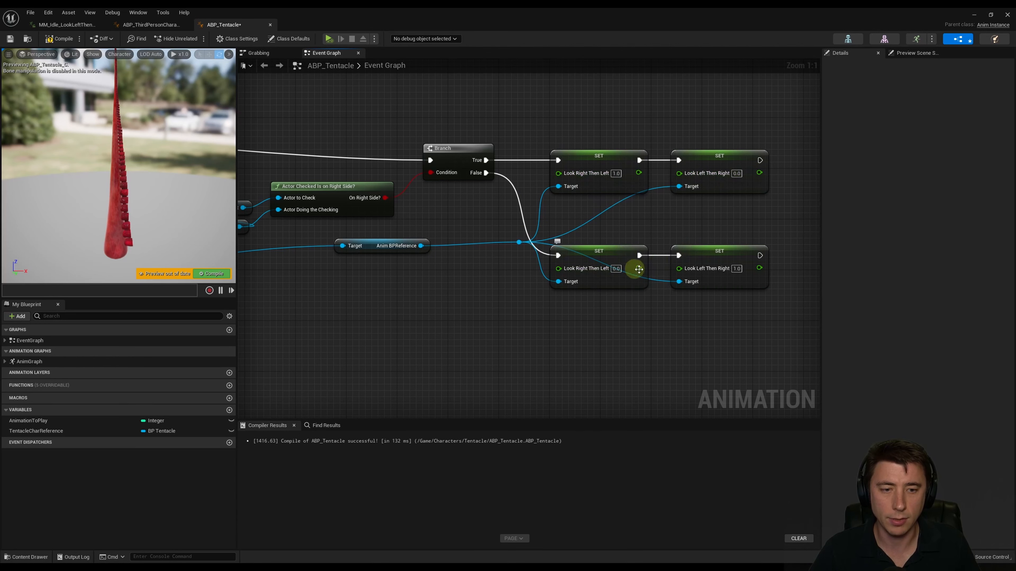
Step: Tidy the Anim BPReference wires with a second reroute point feeding both Look Left Then Right nodes, and compile the blueprint
drag(588, 245, 532, 226)
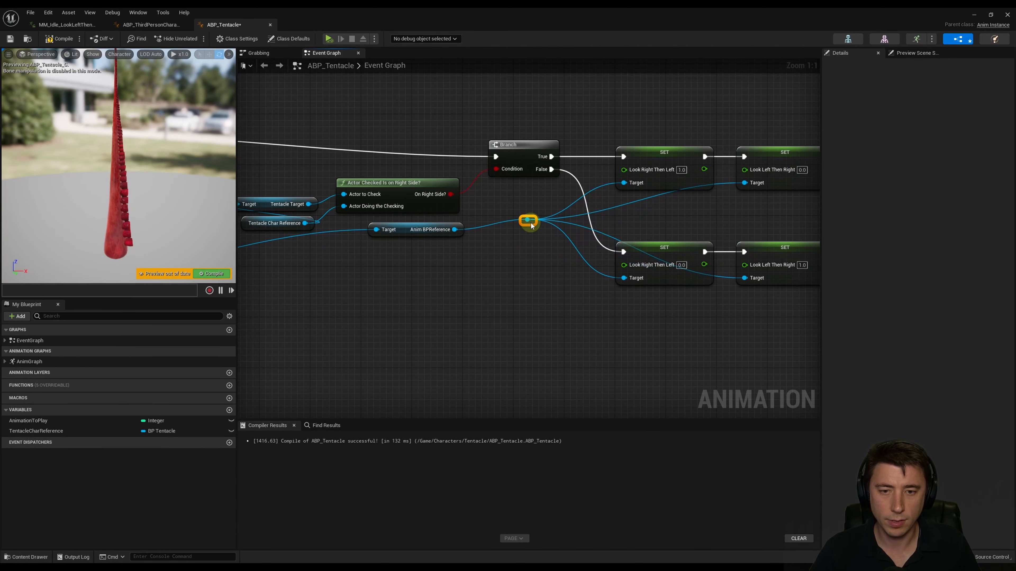
double_click(600, 213)
drag(600, 212, 745, 279)
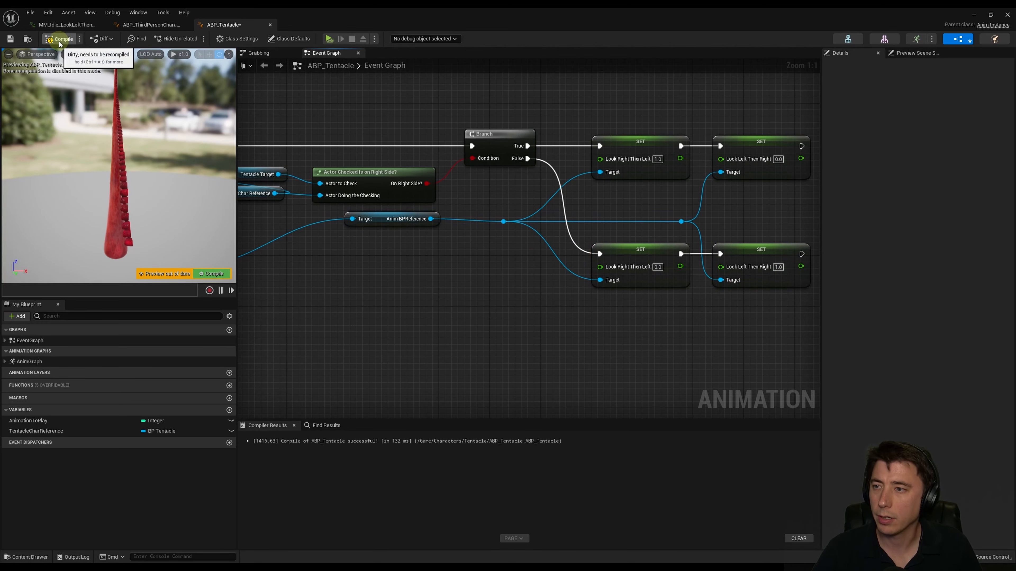
click(57, 39)
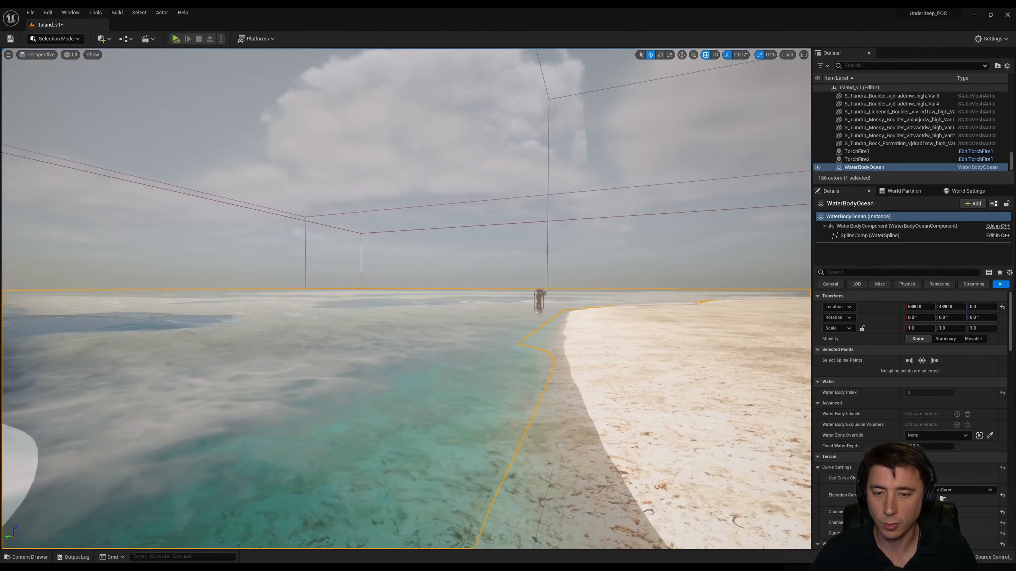
Step: Run the Island_v1 level, watch the tentacles grab the character by the shore, and stop the session
right_drag(406, 266, 1000, 265)
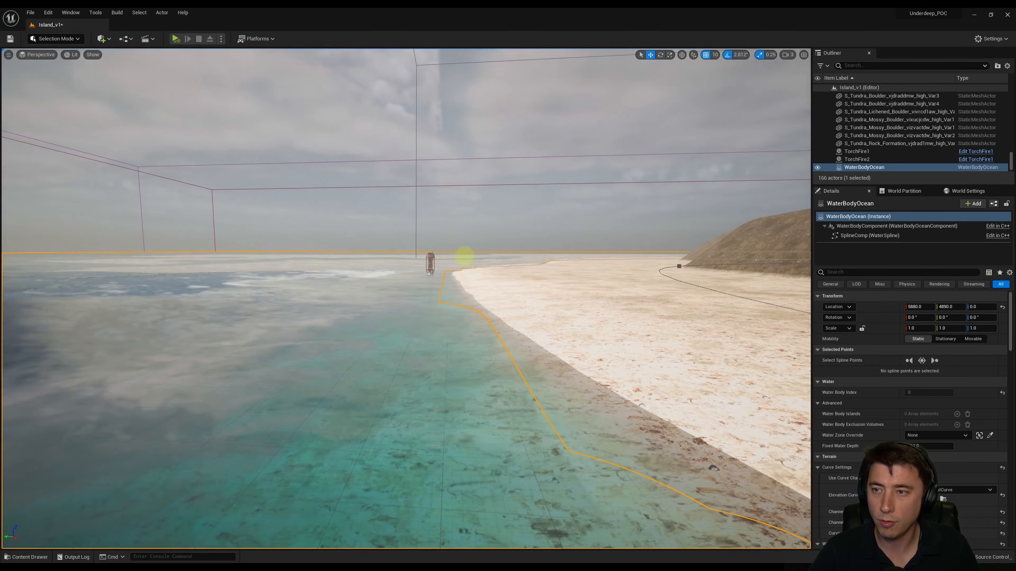
right_drag(464, 256, 516, 266)
click(176, 39)
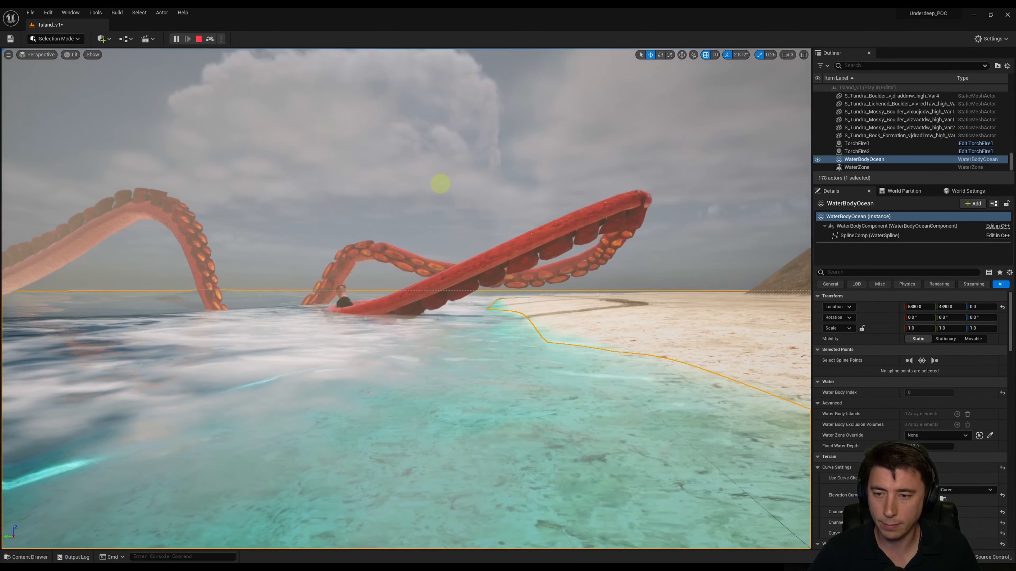
key(Escape)
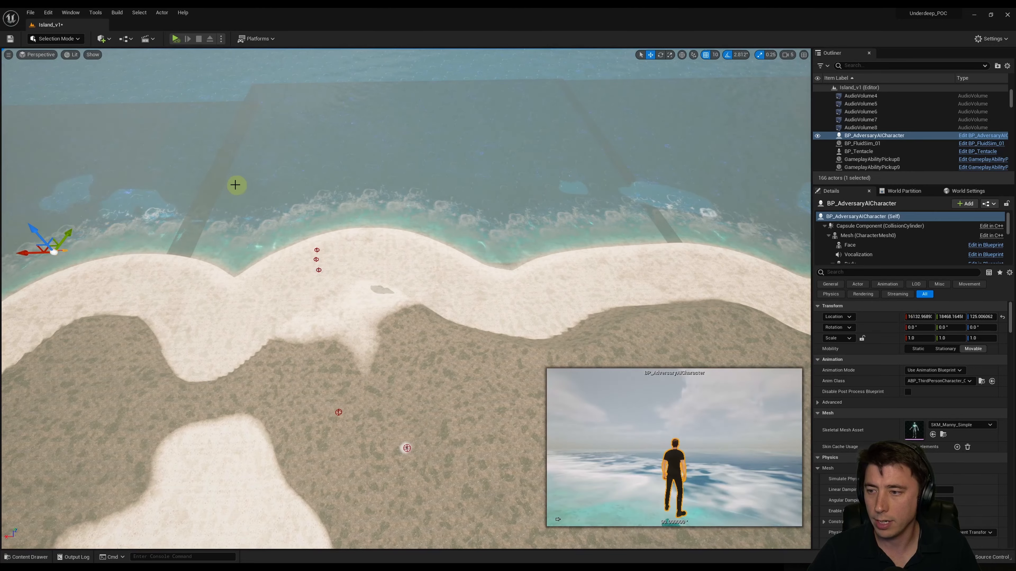
Step: Rotate BP_AdversaryAICharacter about 177° around its vertical axis
right_drag(235, 184, 168, 165)
drag(336, 246, 334, 249)
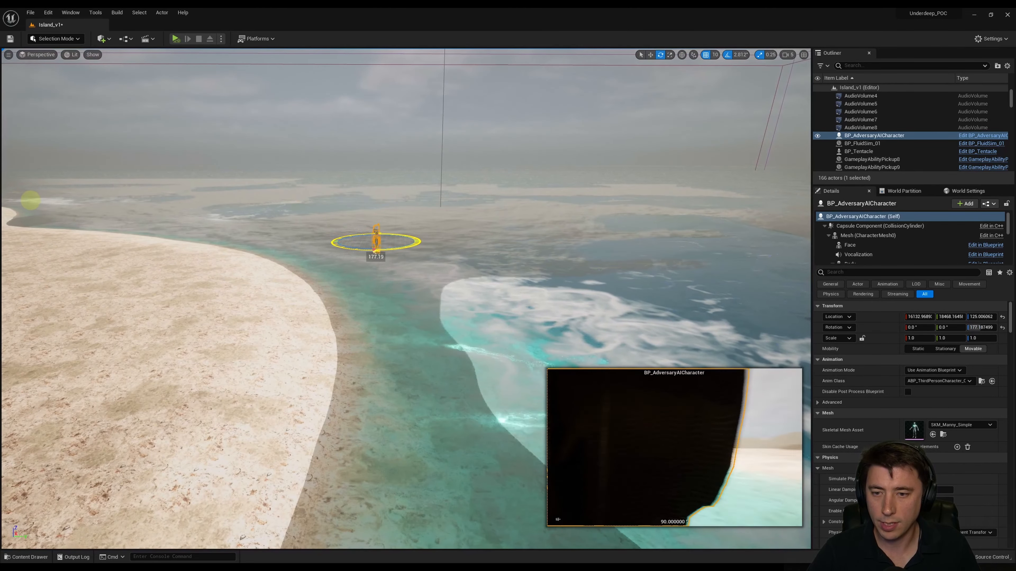
Step: Run the level again, follow the turned-around character along the shore to the tentacles, and stop the session
click(176, 39)
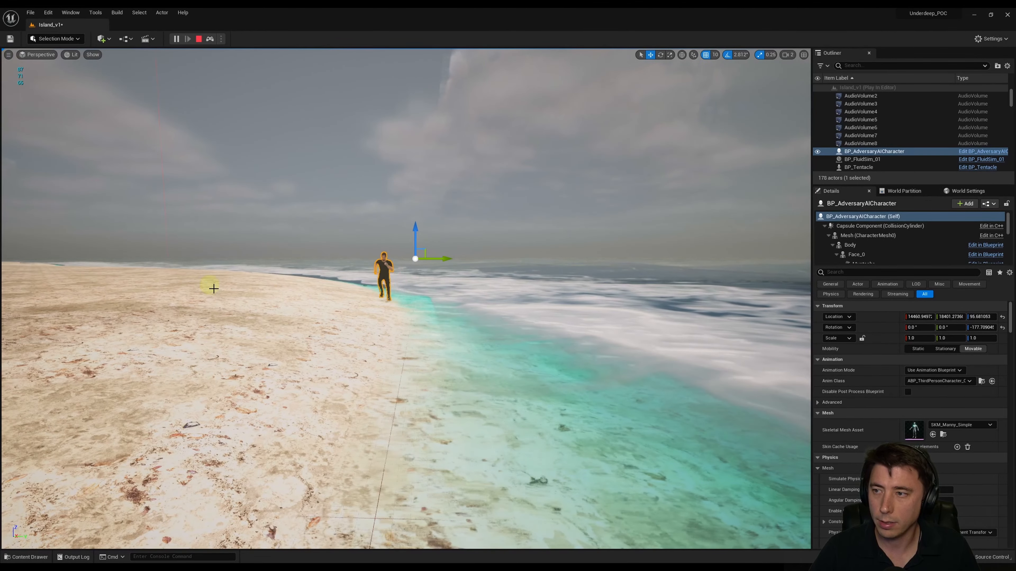
key(a)
right_drag(214, 289, 257, 288)
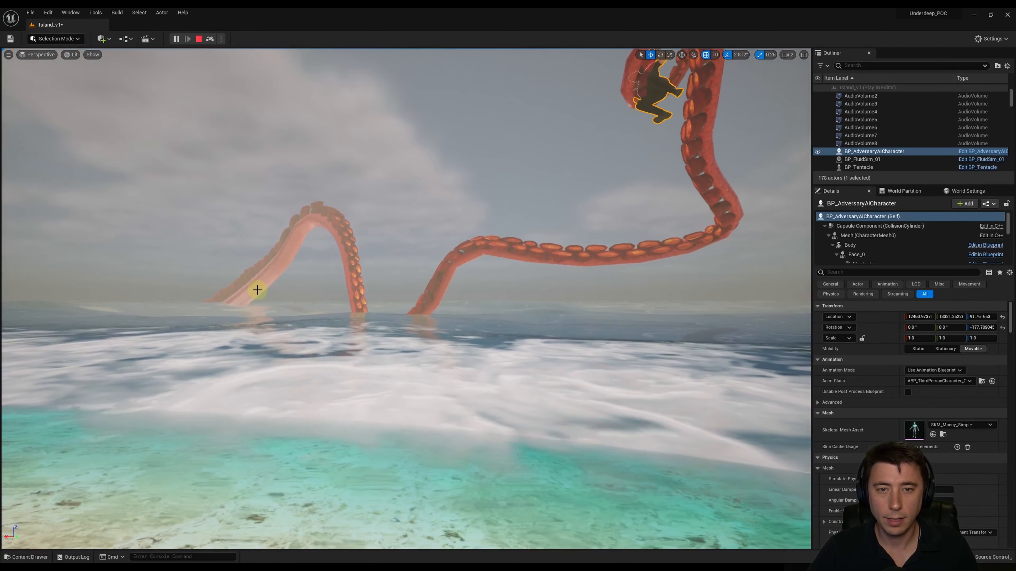
click(261, 347)
right_drag(261, 347, 184, 348)
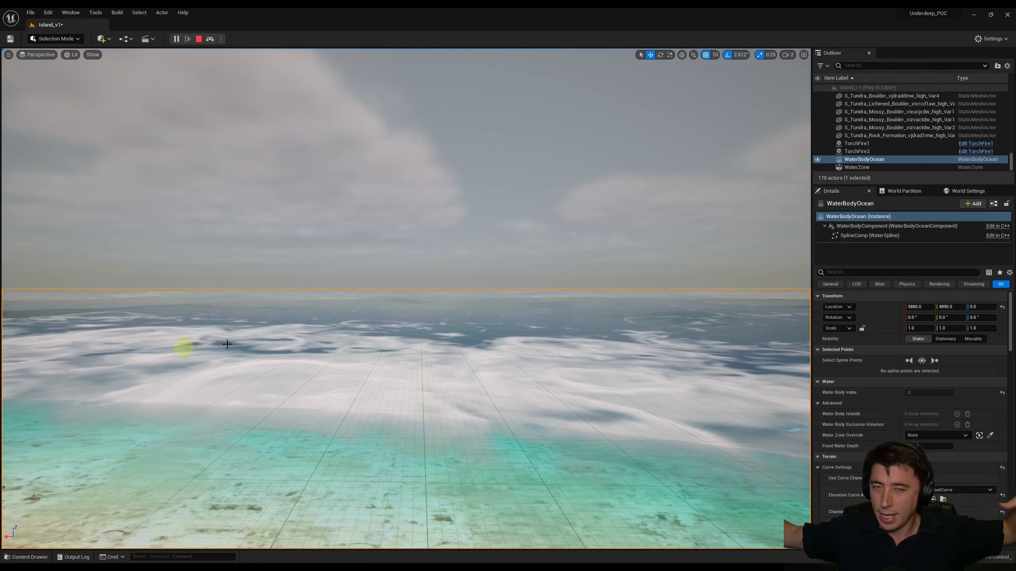
key(Escape)
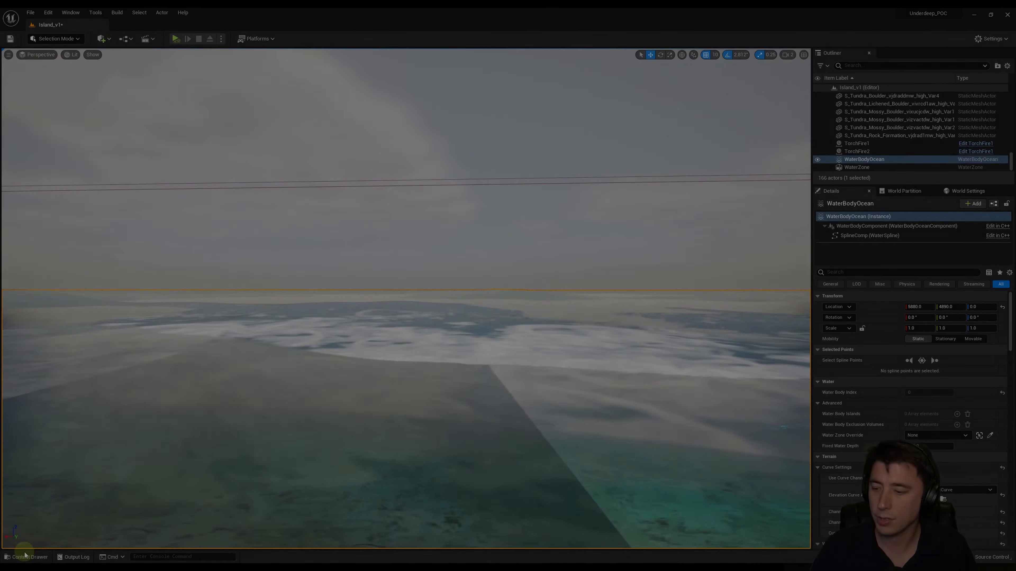
Step: Browse the project content to the Characters/Mannequins/Animations/Manny folder
key(ctrl+space)
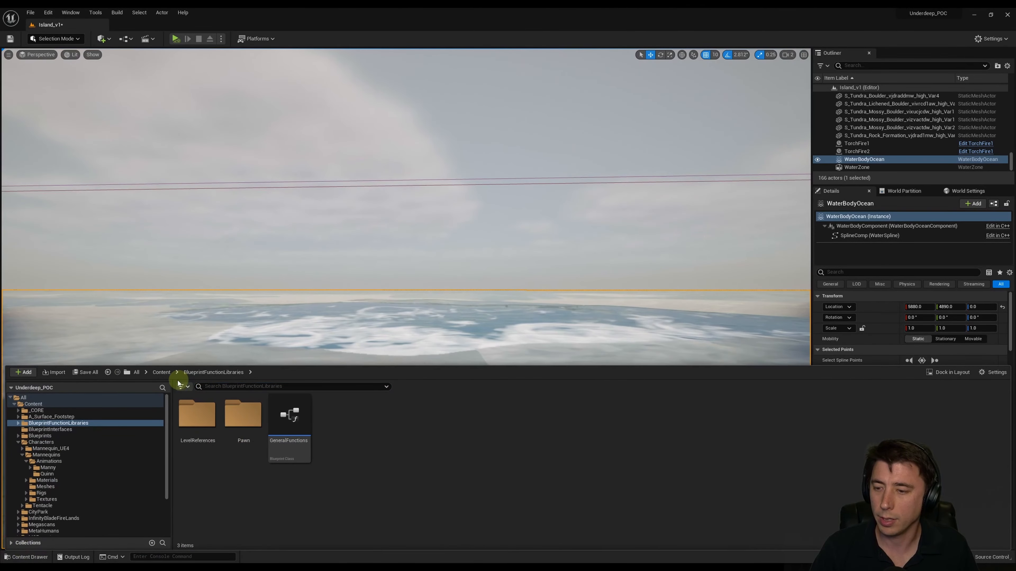
click(157, 372)
double_click(428, 424)
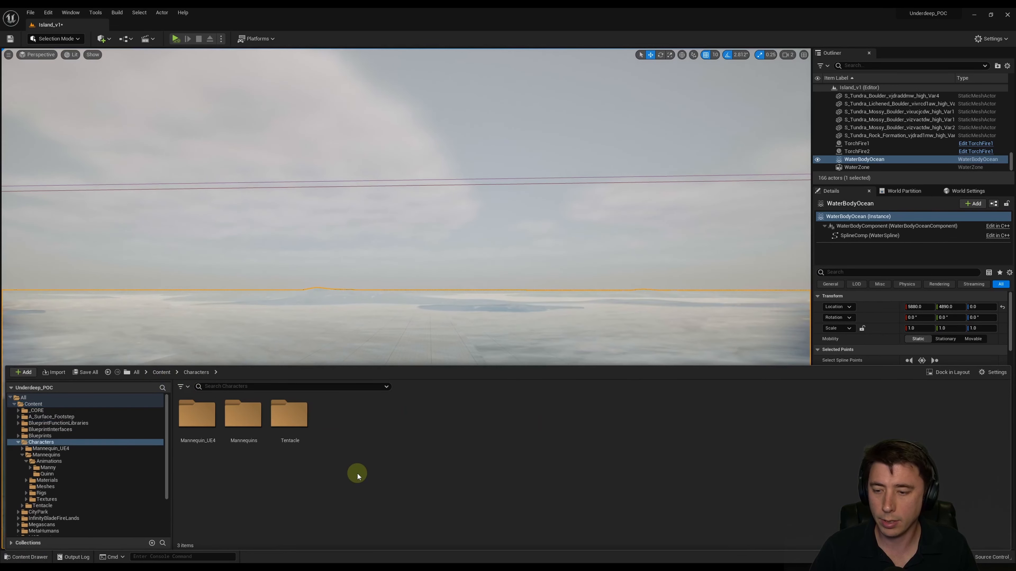
double_click(244, 416)
double_click(197, 416)
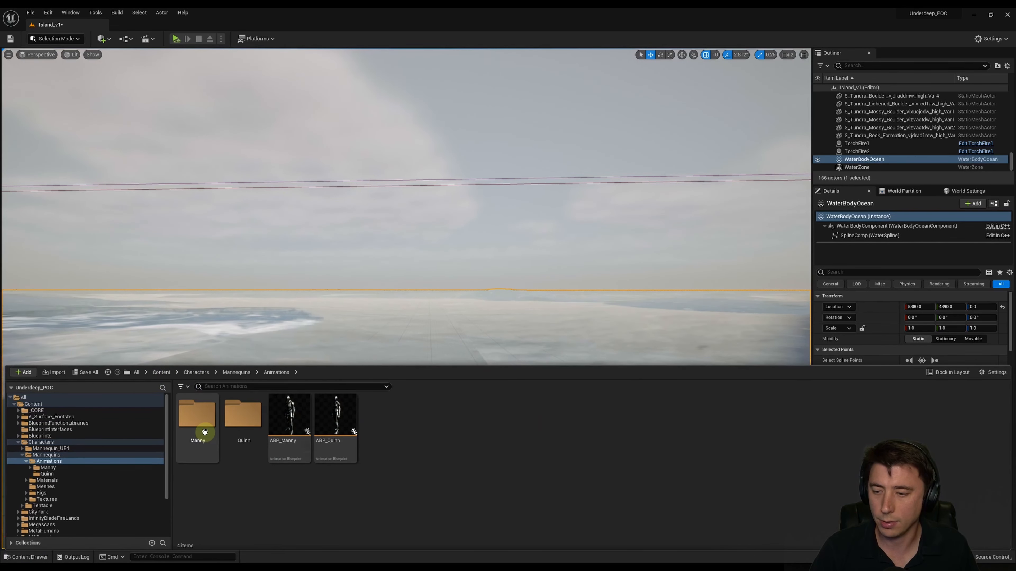
double_click(198, 420)
Step: Duplicate the MM_Idle animation as MM_Idle_ArmsHeldInward and open the copy for editing
right_click(376, 452)
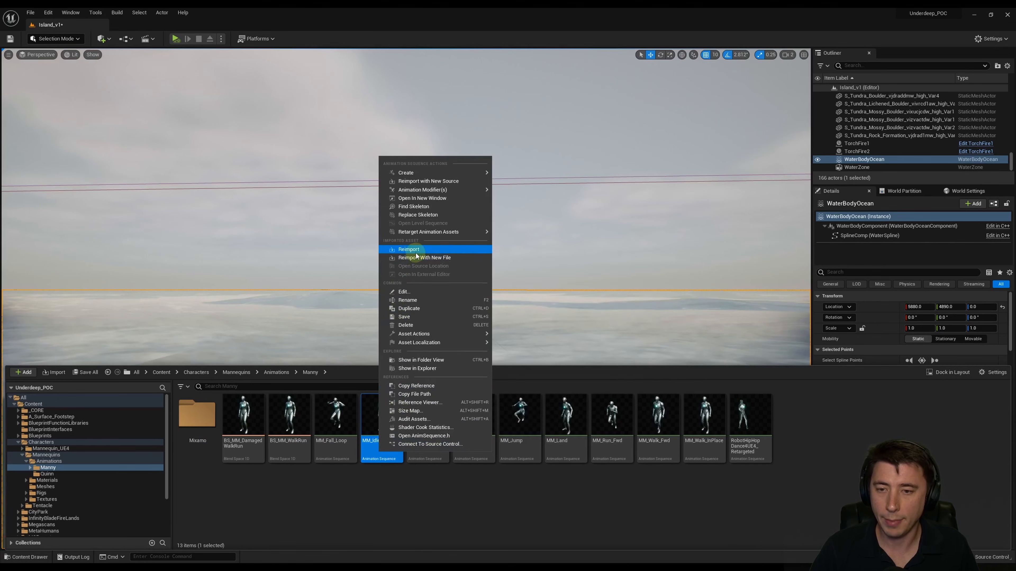
click(402, 309)
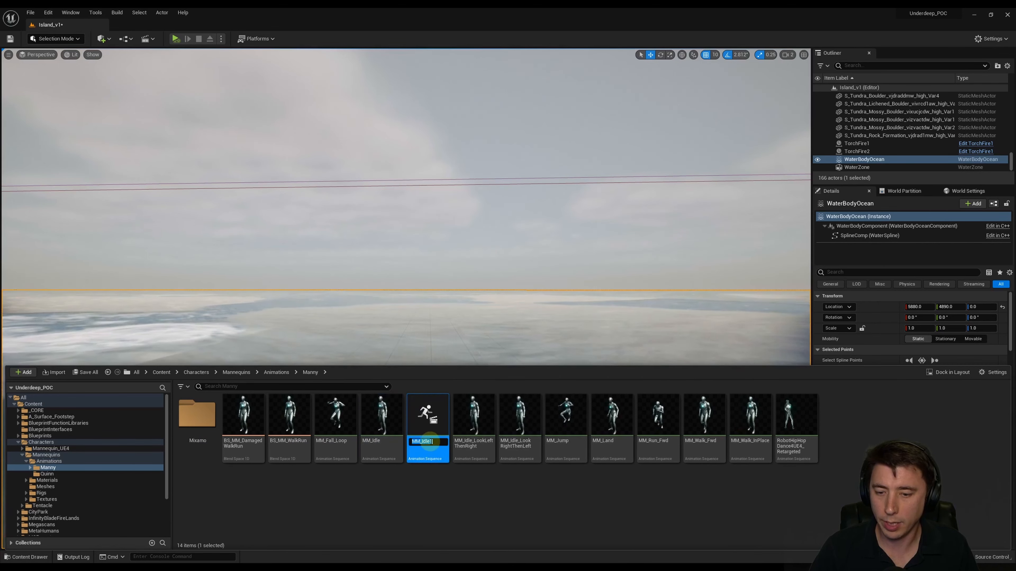
key(BackSpace)
text(_)
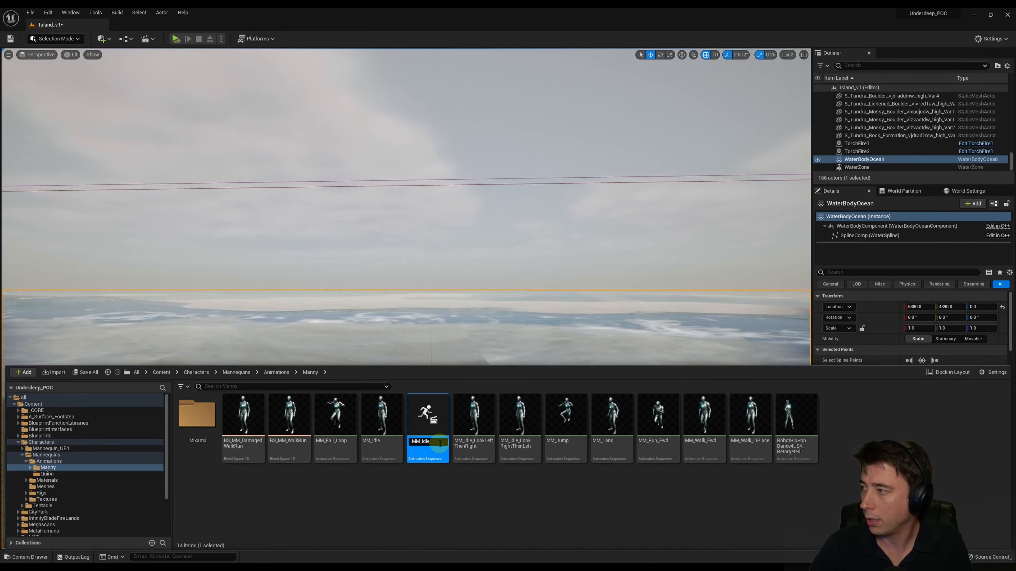
text(ArmsHeldInward)
key(Return)
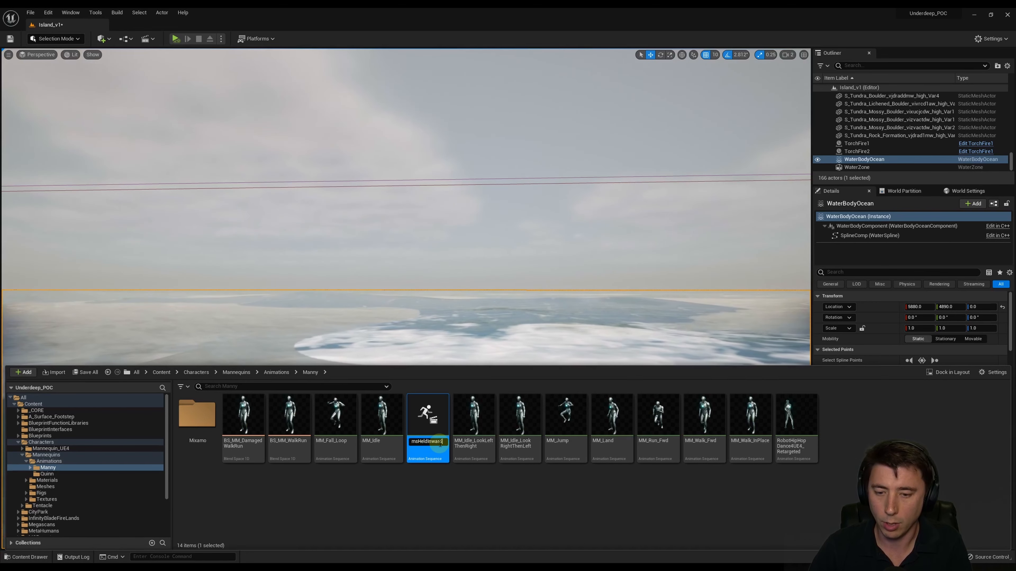
double_click(416, 416)
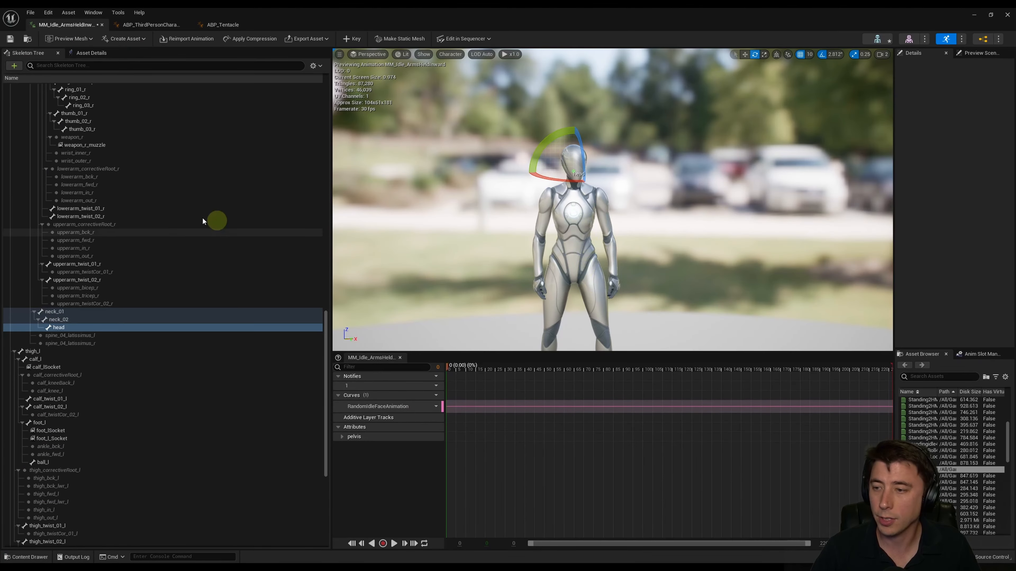
Step: Rotate the upperarm_l bone inward so the arm rests in front of the body, and key the pose at frame 0
scroll(85, 322, up, 2)
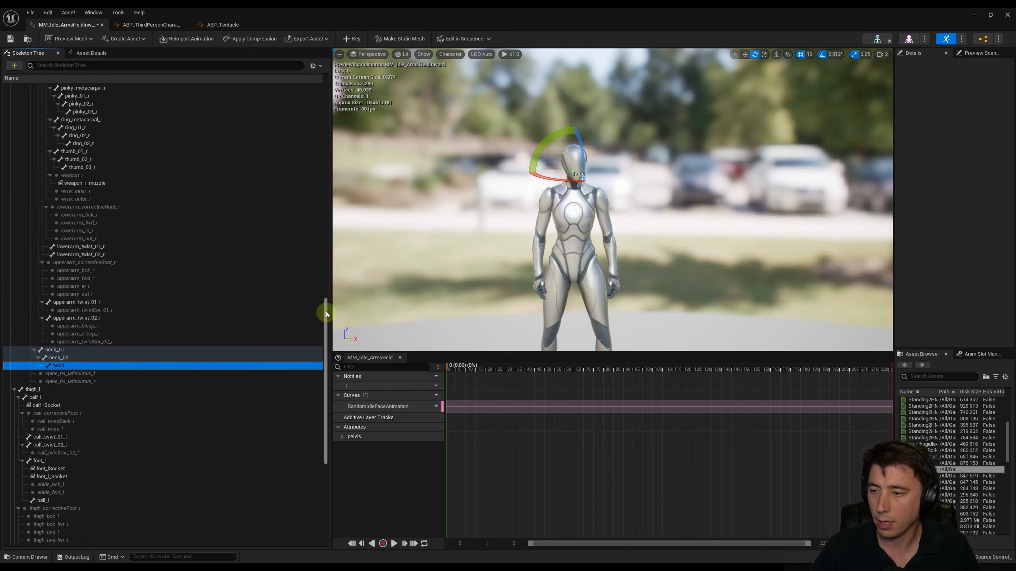
drag(326, 312, 325, 100)
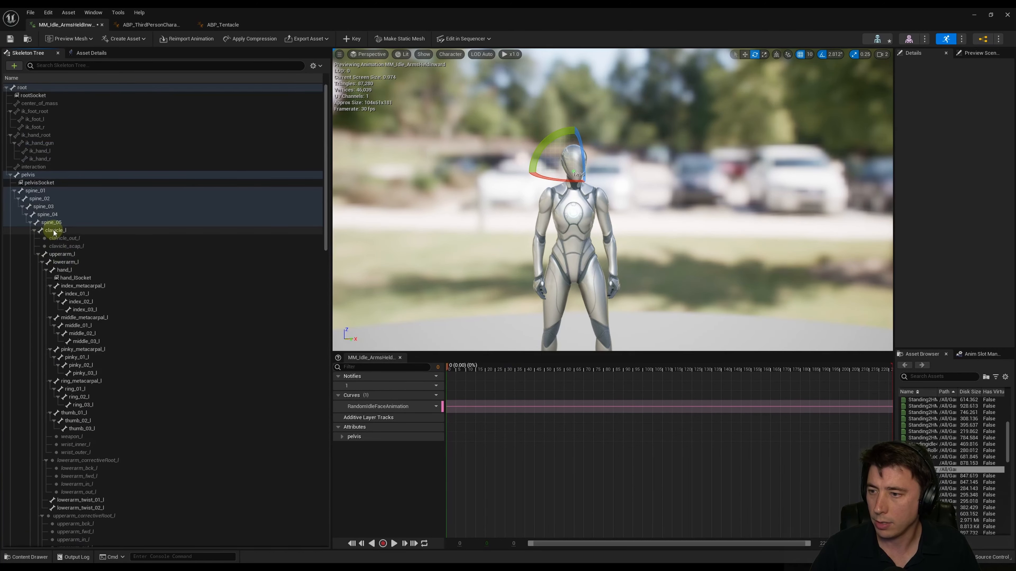
click(58, 255)
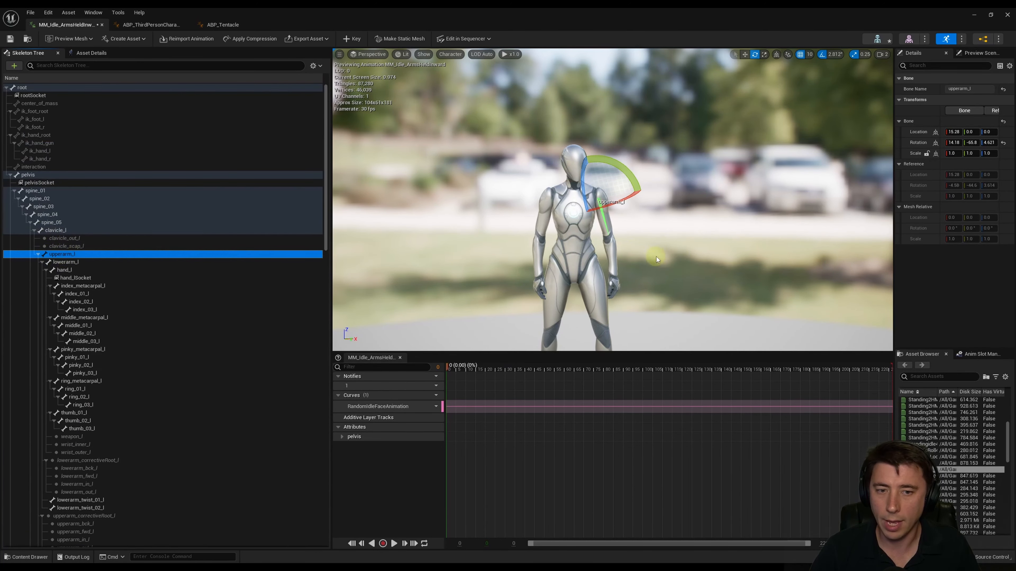
middle_drag(656, 257, 665, 251)
scroll(662, 250, up, 3)
scroll(664, 251, up, 2)
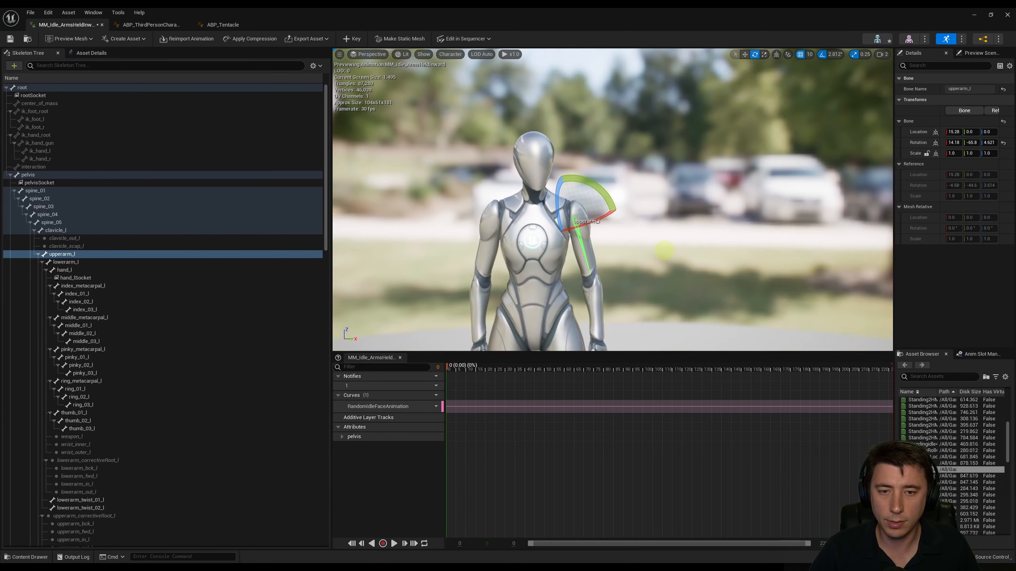
scroll(664, 251, up, 1)
mouse_move(601, 190)
mouse_down()
mouse_move(610, 192)
mouse_move(597, 186)
mouse_up()
mouse_move(695, 178)
right_down()
mouse_move(682, 184)
mouse_move(695, 178)
right_up()
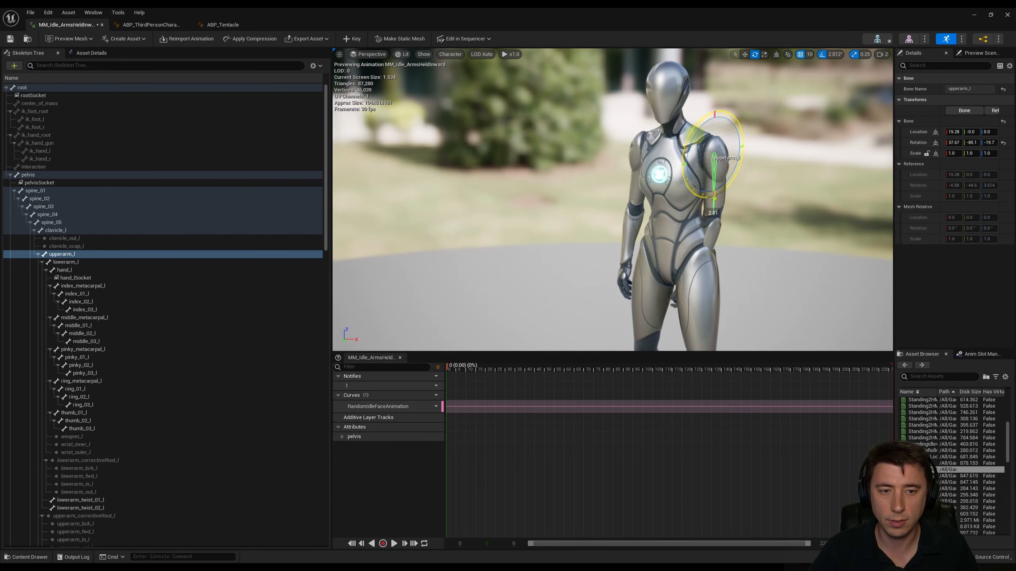
drag(695, 136, 708, 130)
mouse_move(744, 222)
right_down()
mouse_move(753, 226)
mouse_move(744, 223)
right_up()
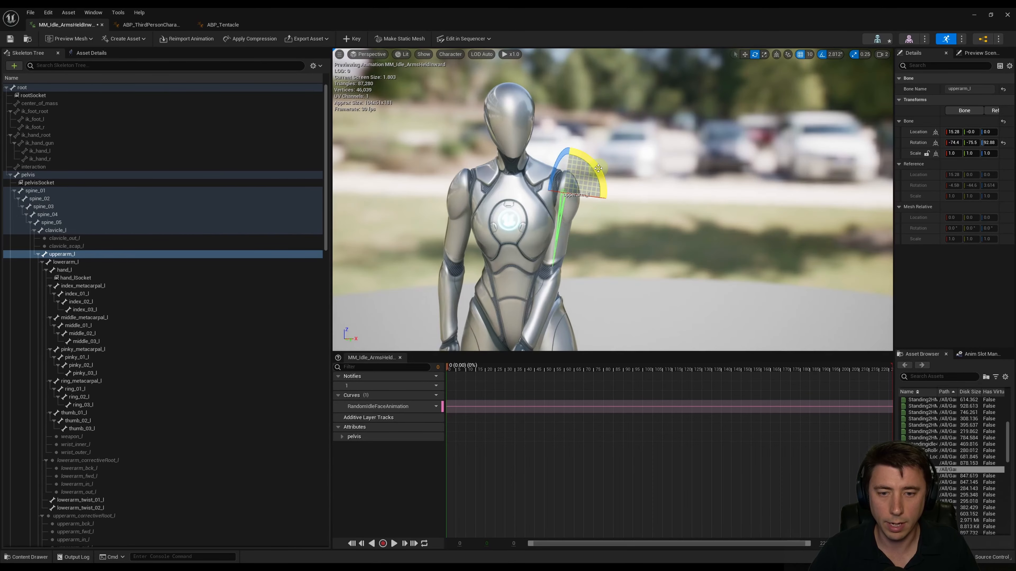
drag(598, 168, 601, 196)
mouse_move(424, 75)
right_down()
mouse_move(431, 80)
mouse_move(424, 75)
right_up()
click(357, 41)
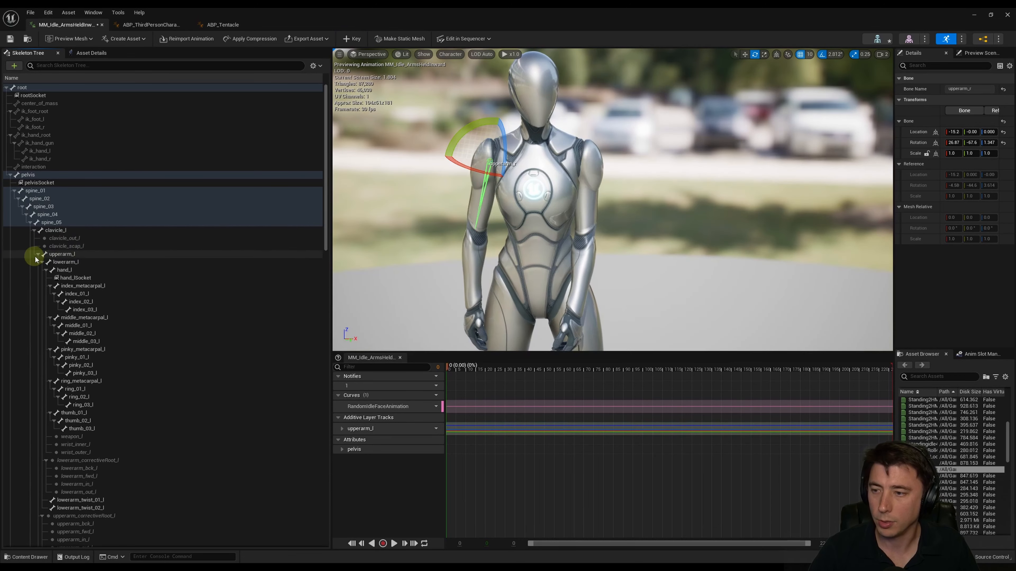
Step: Rotate the upperarm_r bone inward to match the other arm, and key the pose at frame 0
click(38, 255)
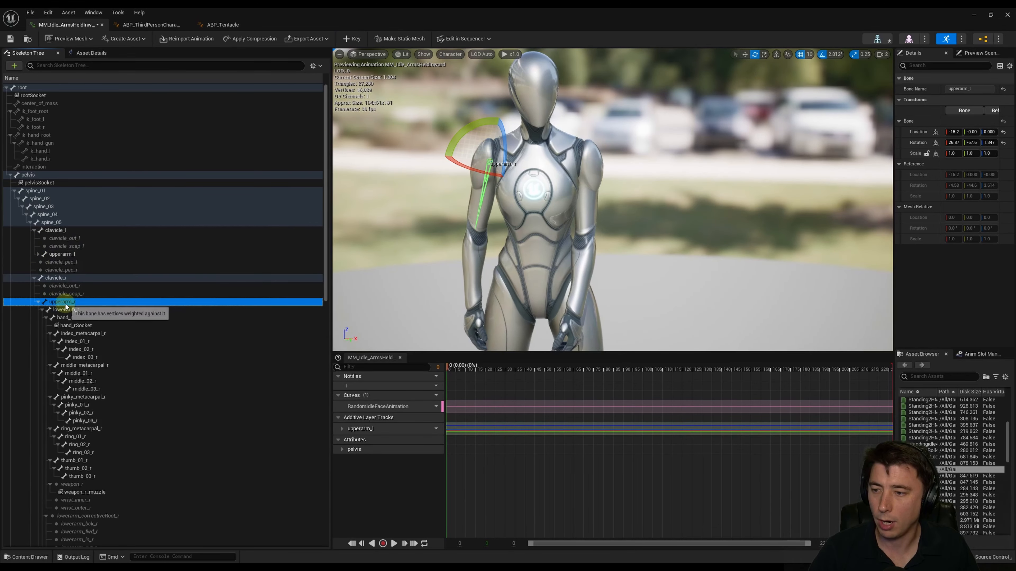
drag(460, 136, 493, 118)
right_drag(560, 224, 597, 264)
alt+drag(597, 264, 475, 256)
click(354, 38)
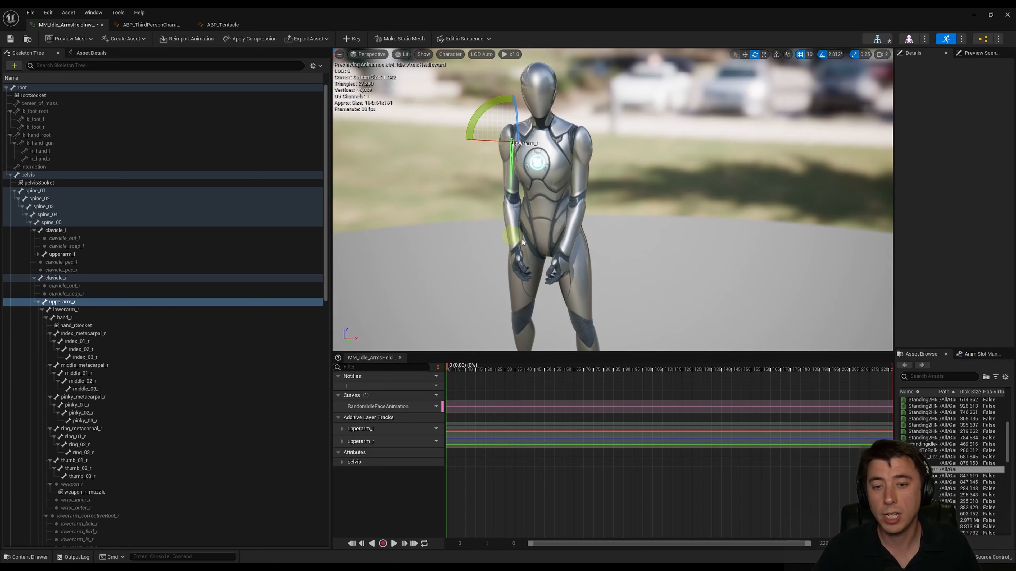
mouse_move(557, 255)
right_down()
mouse_move(585, 243)
mouse_move(583, 254)
mouse_move(557, 254)
right_up()
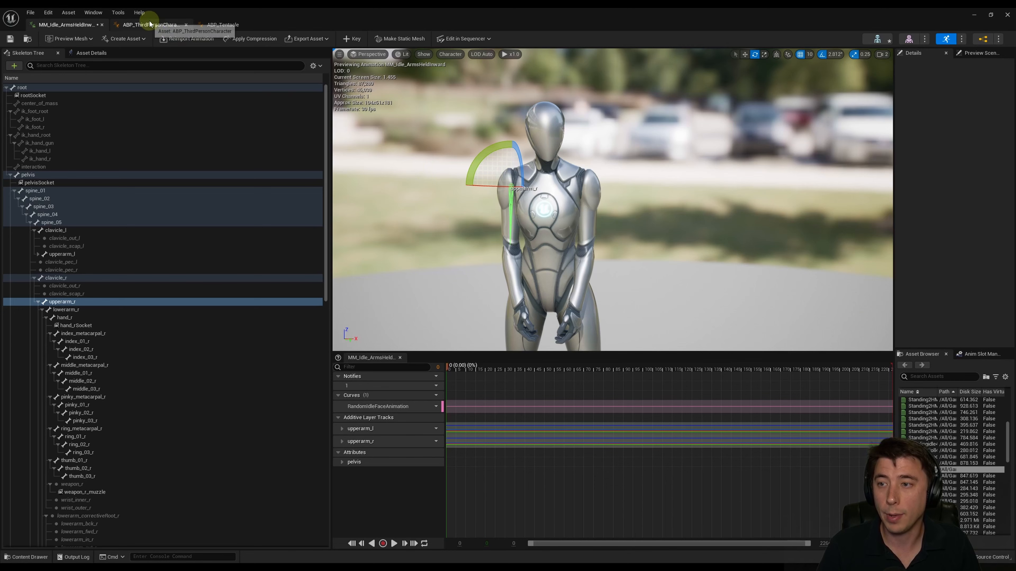
Step: Look through the state machines of ABP_ThirdPersonCharacter's AnimGraph, including Main States, and open Locomotion
click(149, 25)
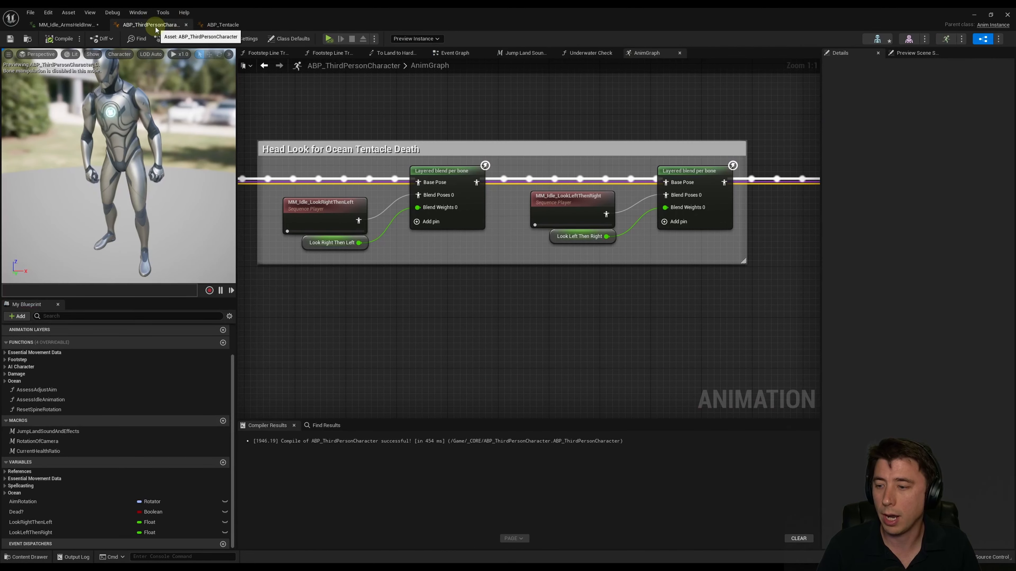
click(12, 512)
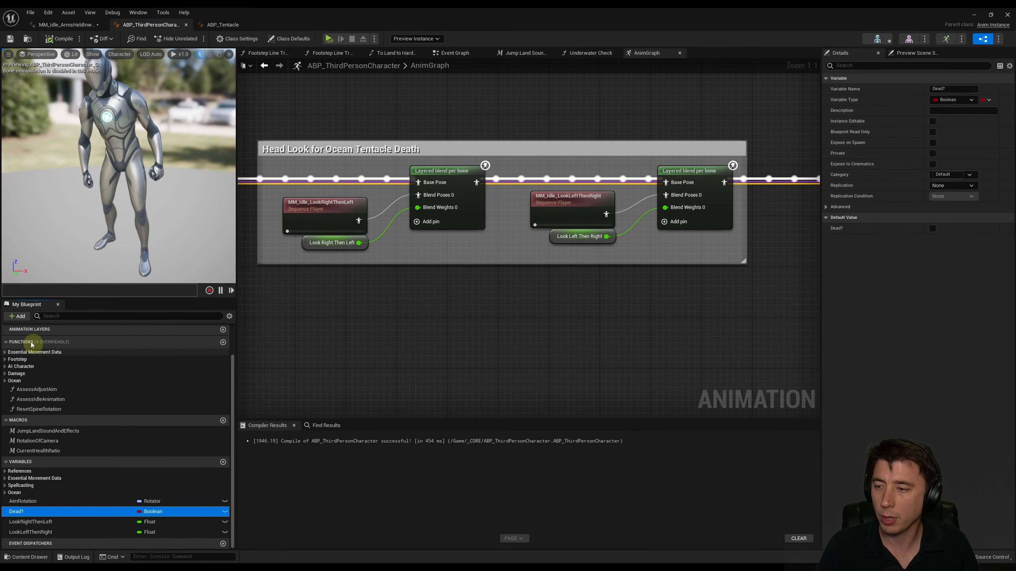
scroll(40, 348, up, 3)
click(5, 362)
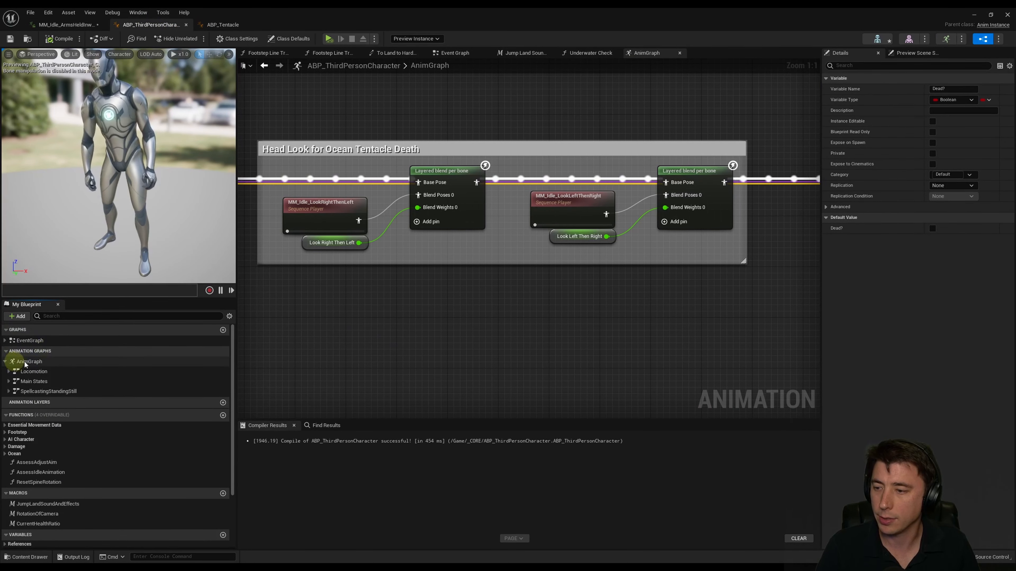
double_click(36, 372)
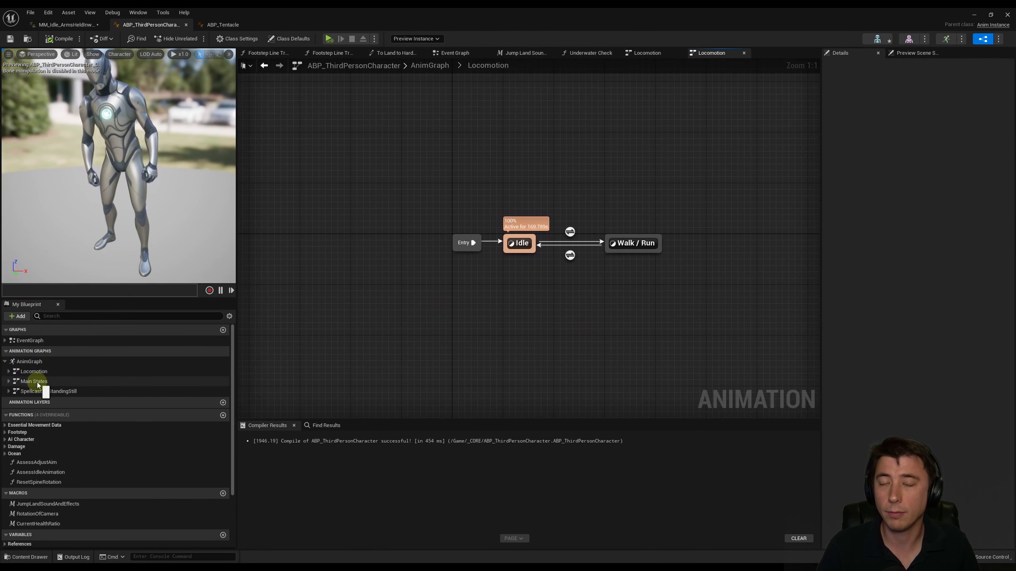
double_click(38, 382)
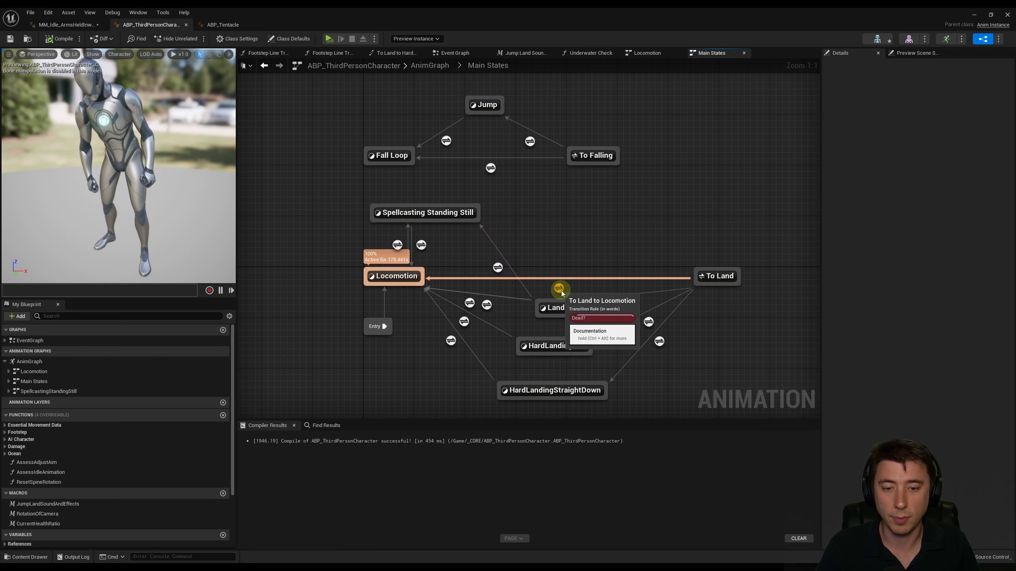
double_click(47, 373)
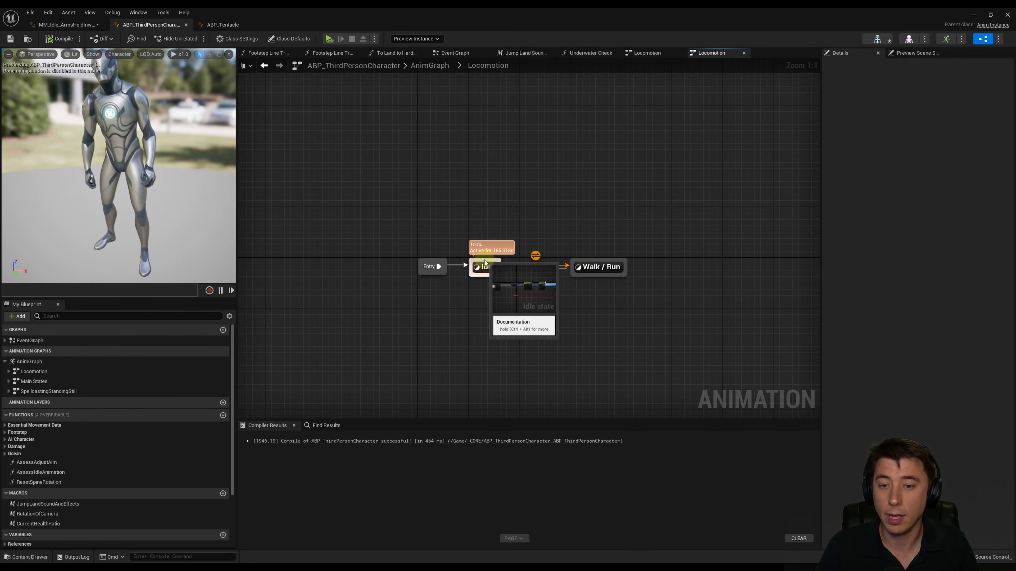
Step: Add MM_Idle_ArmsHeldInward to Locomotion as a state, enable Loop Animation on its sequence player, and save the blueprint
click(26, 557)
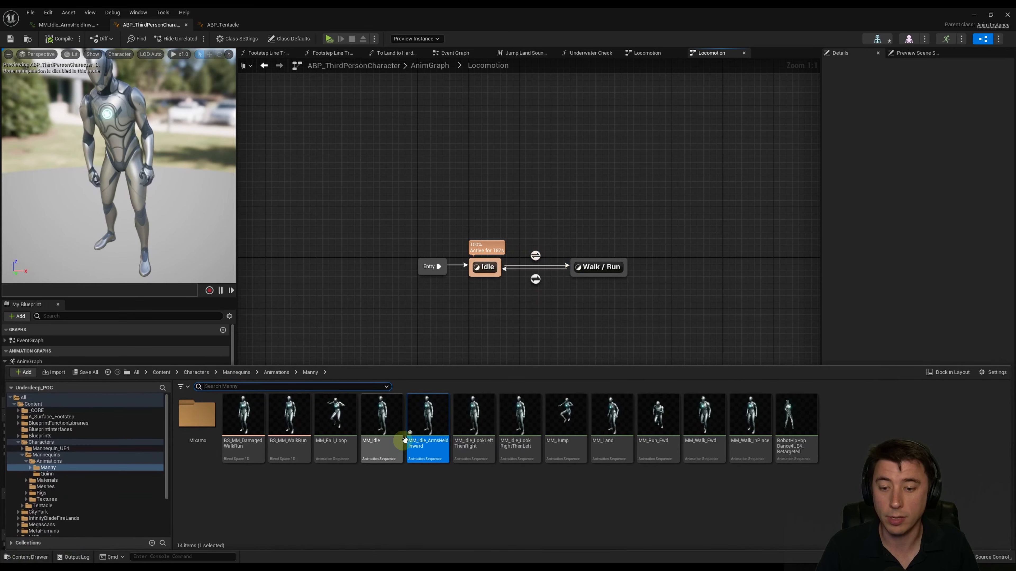
drag(442, 427, 518, 173)
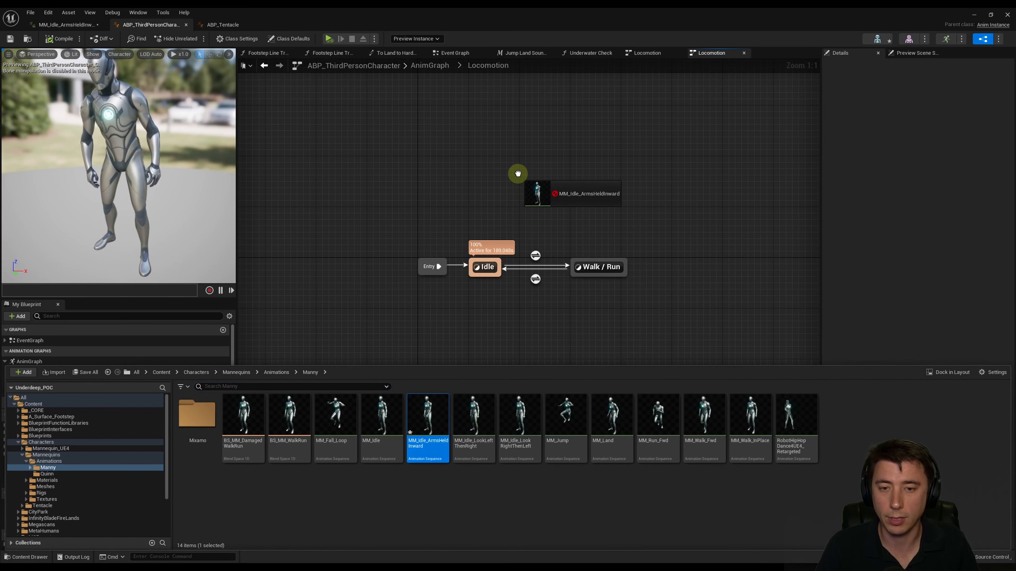
double_click(556, 179)
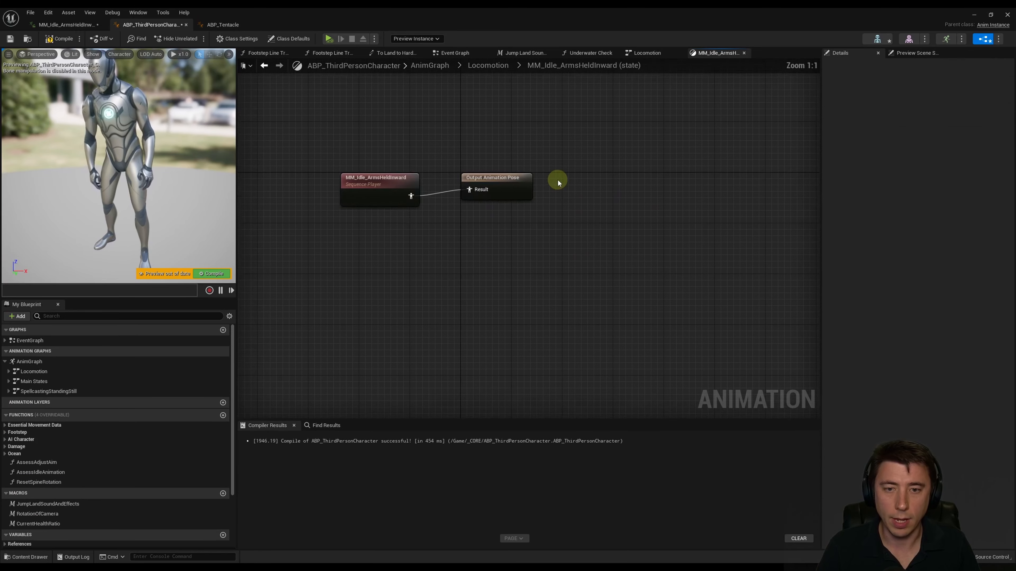
drag(523, 249, 509, 242)
click(933, 249)
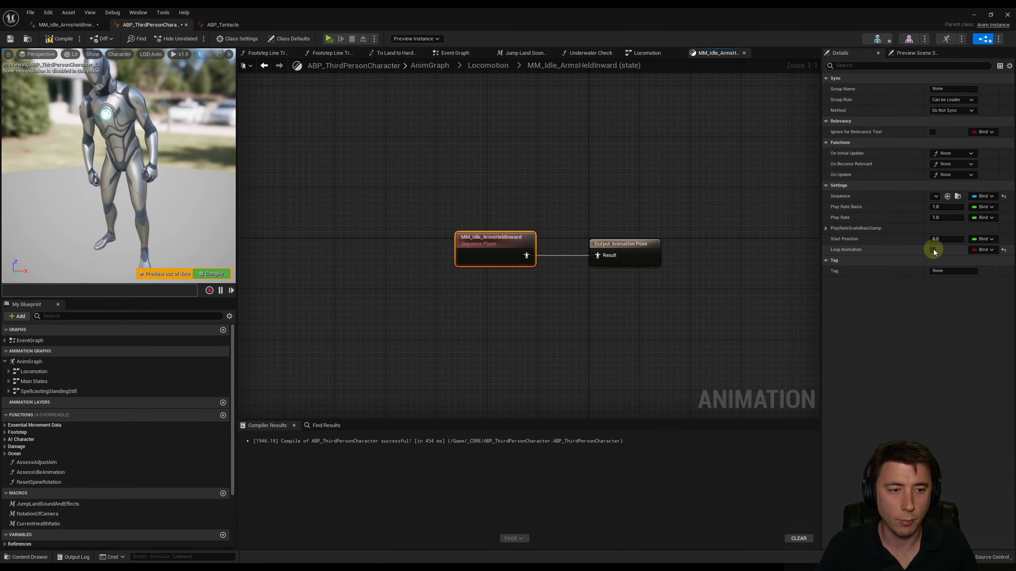
click(11, 40)
Step: Create transitions from the Idle and Walk / Run states to the MM_Idle_ArmsHeldInward state in Locomotion
click(483, 66)
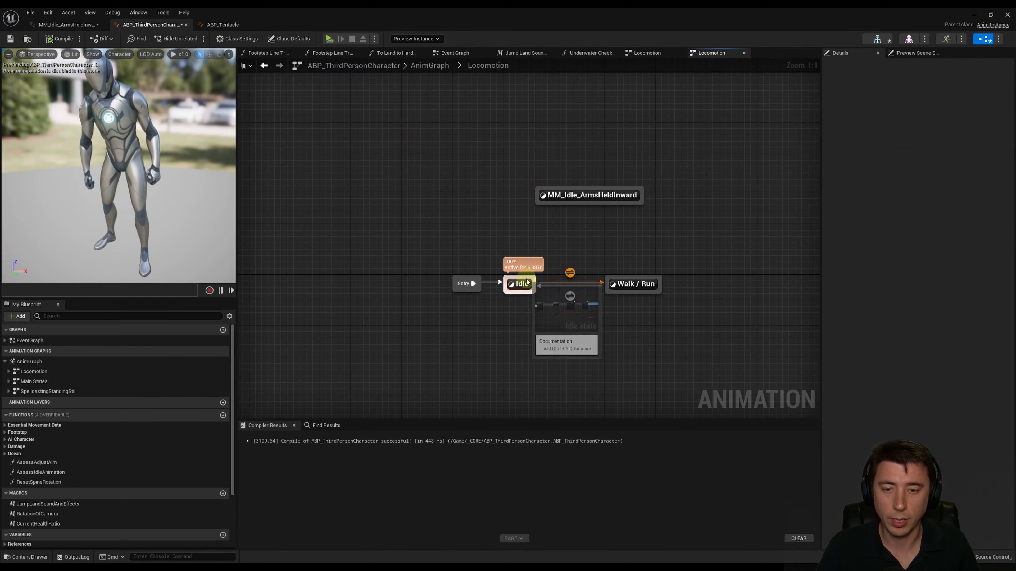
drag(528, 278, 529, 273)
drag(562, 204, 562, 205)
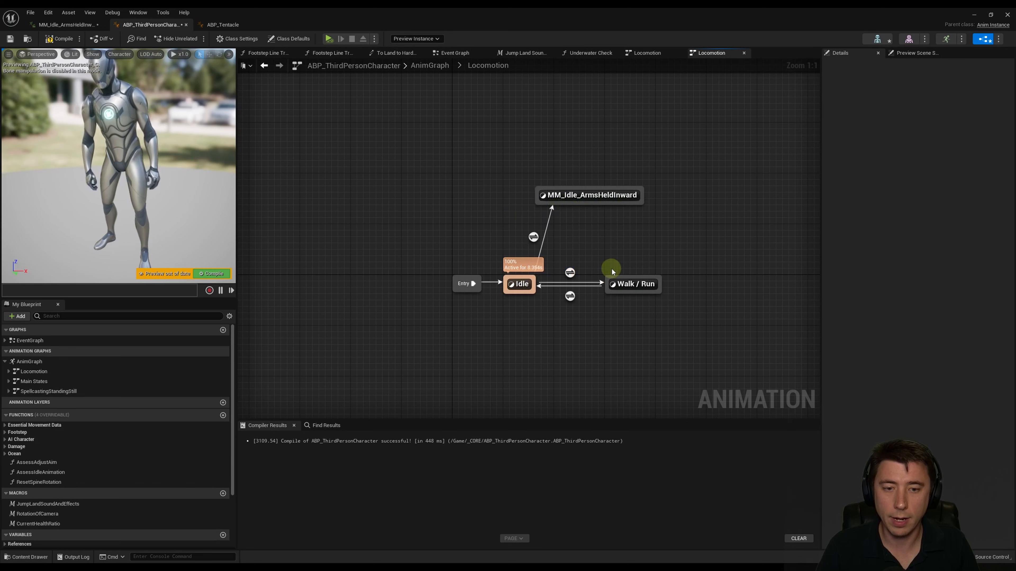
drag(621, 276, 596, 212)
Step: Set the blend duration of the Idle to MM_Idle_ArmsHeldInward transition to 0.5
click(533, 237)
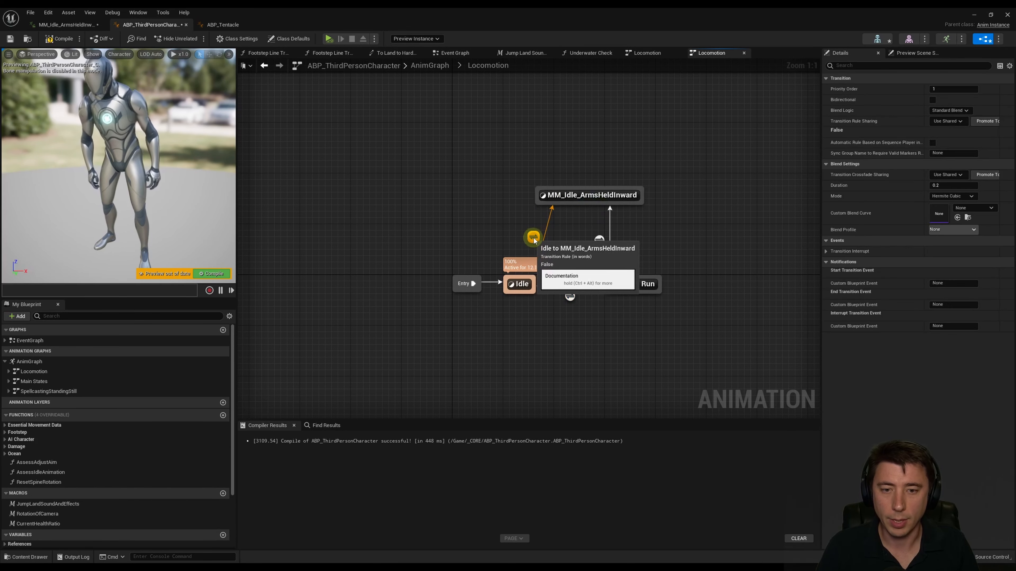
click(936, 186)
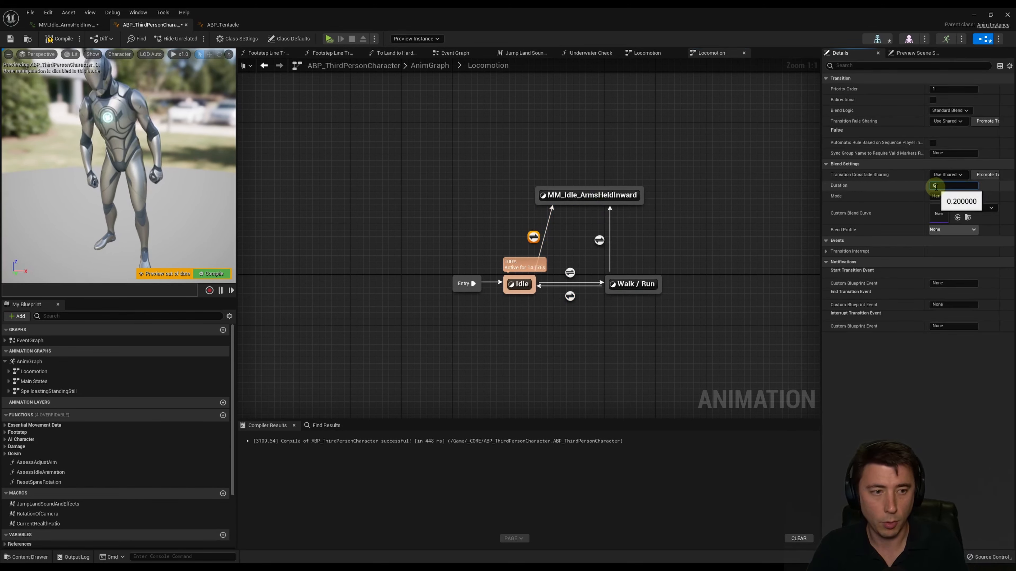
key(Return)
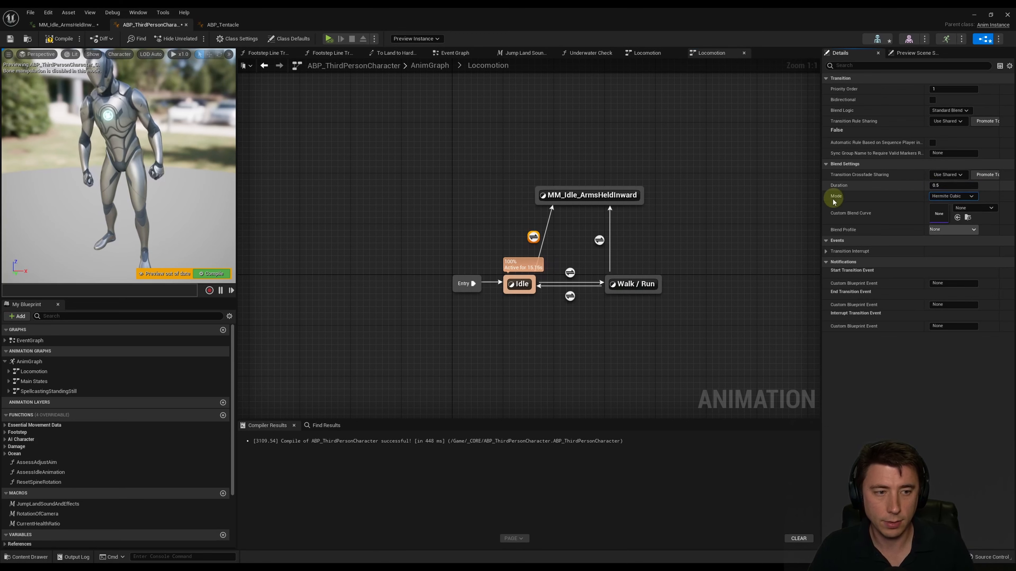
Step: Make the Dead? variable drive Can Enter Transition in the Idle to MM_Idle_ArmsHeldInward rule
double_click(535, 238)
scroll(32, 496, down, 3)
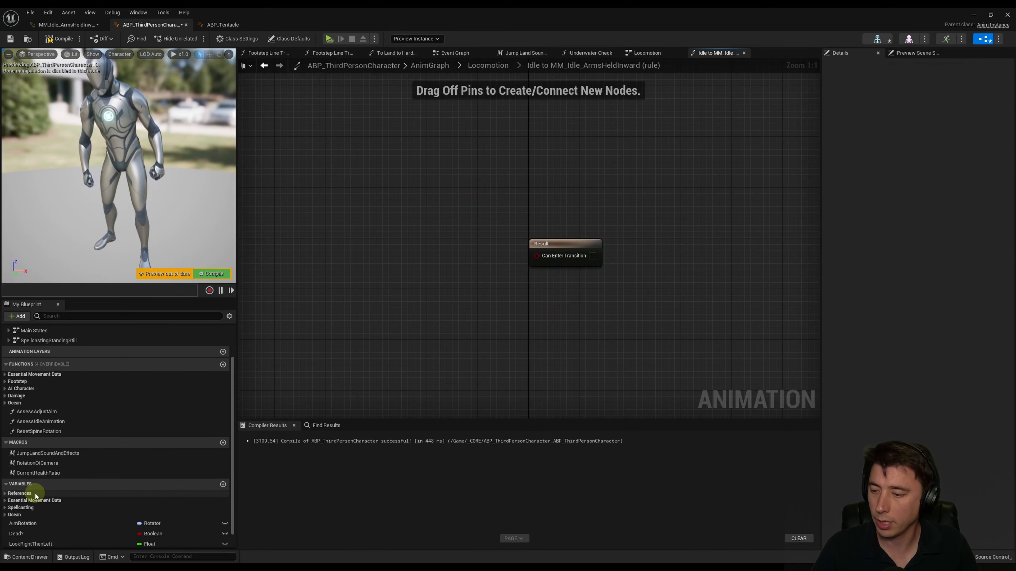
drag(18, 512, 537, 255)
click(468, 265)
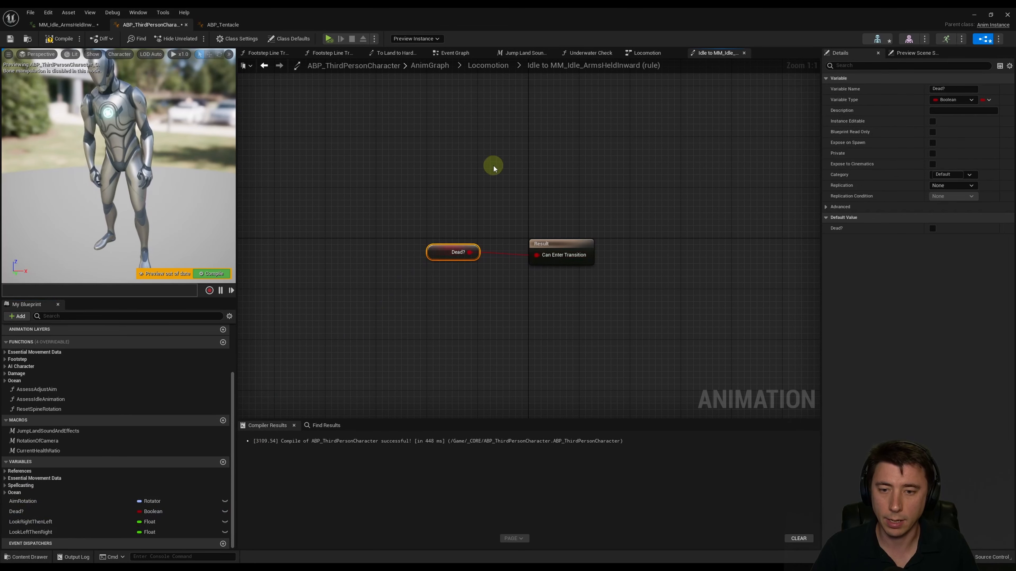
Step: Connect the Dead? variable to Can Enter Transition in the Walk / Run to MM_Idle_ArmsHeldInward rule, and save the blueprint
double_click(436, 154)
double_click(599, 241)
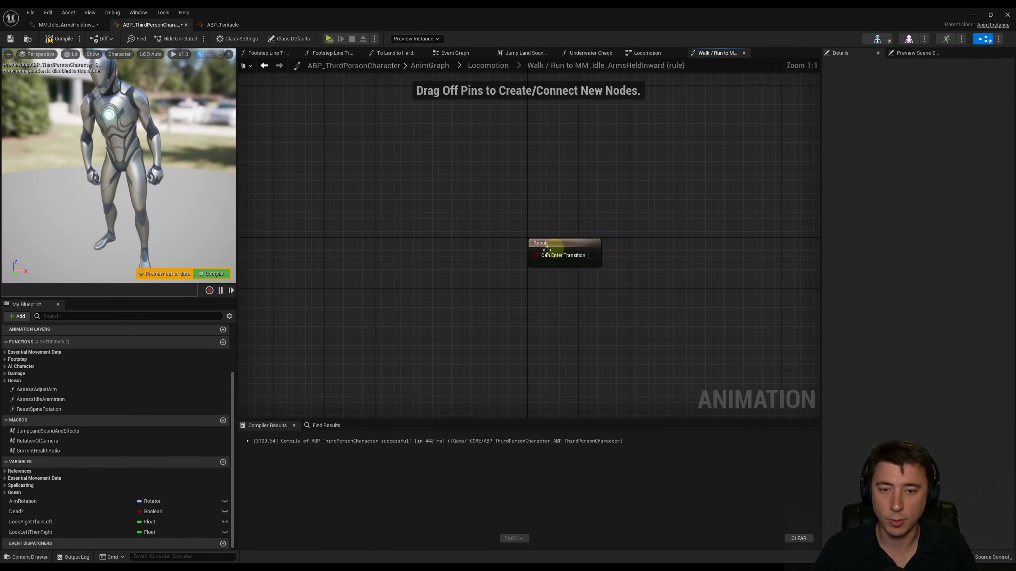
drag(18, 513, 536, 256)
click(143, 25)
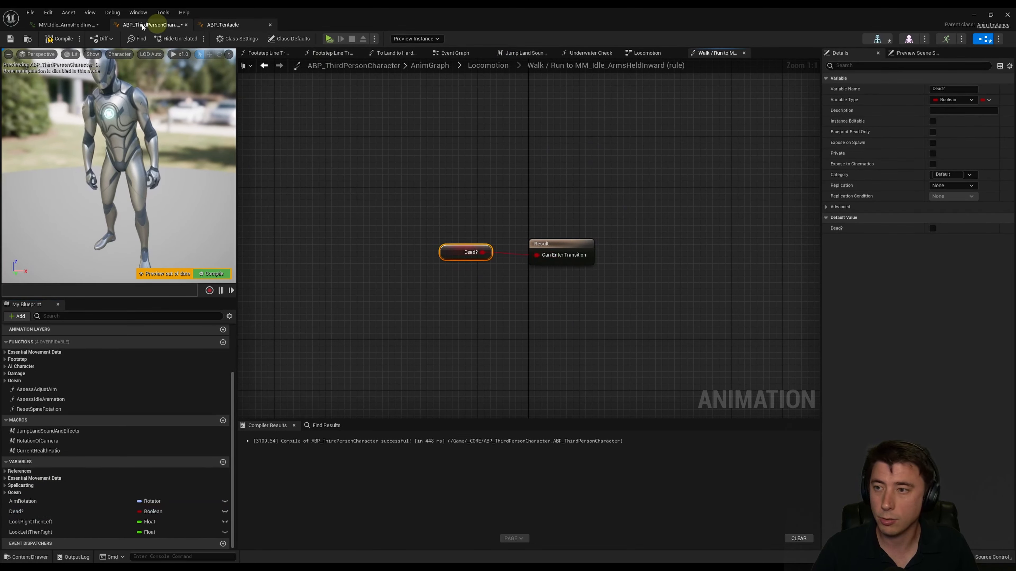
click(11, 39)
click(490, 307)
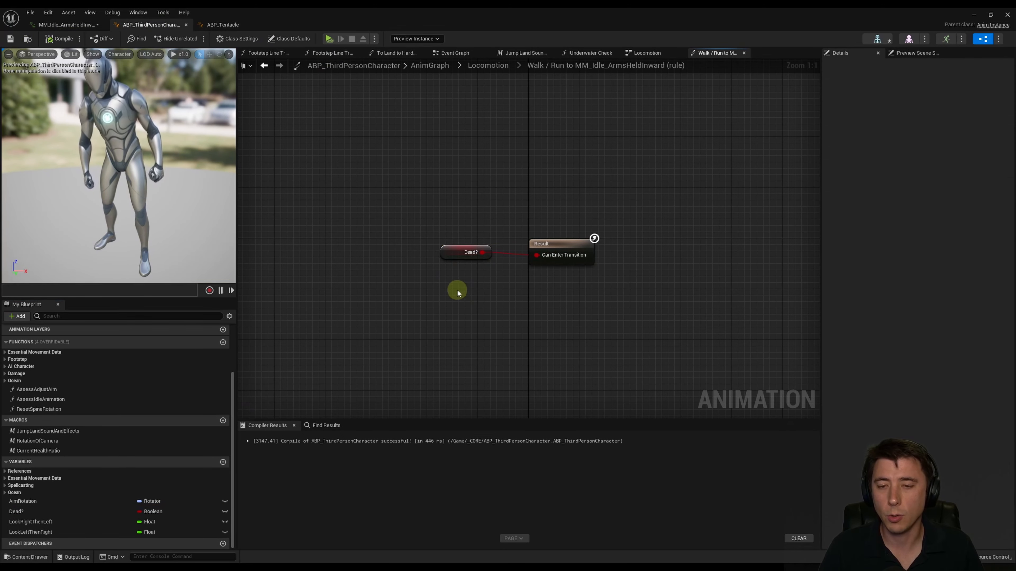
Step: Open the BP_ThirdPersonCharacter blueprint from the project's _CORE content folder
click(26, 558)
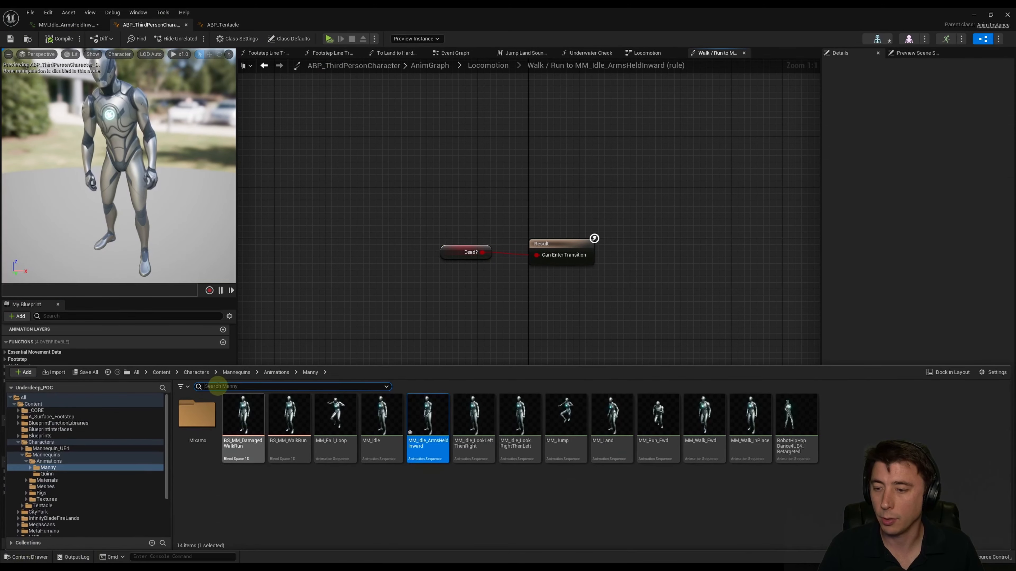
click(162, 373)
double_click(197, 415)
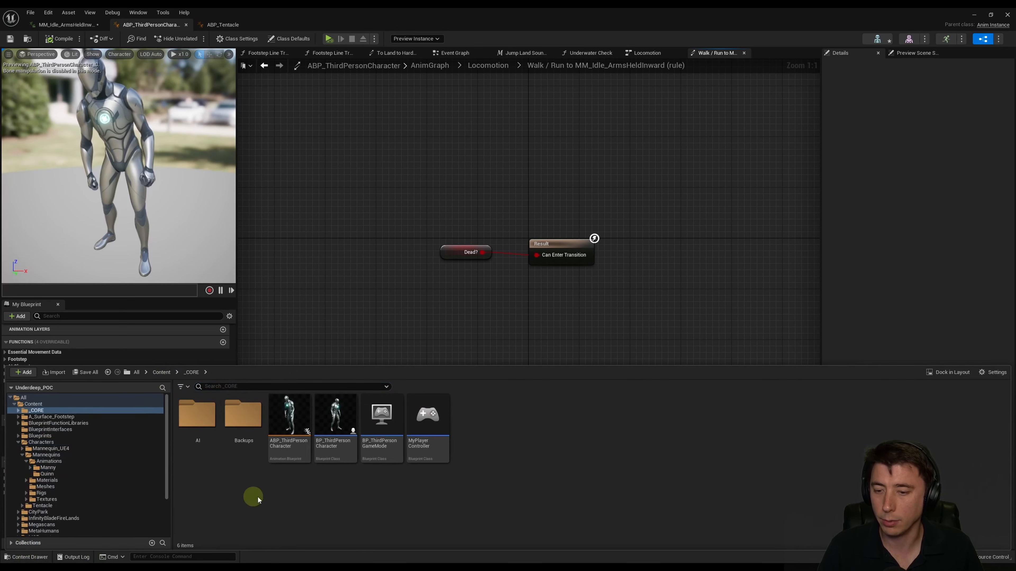
double_click(336, 420)
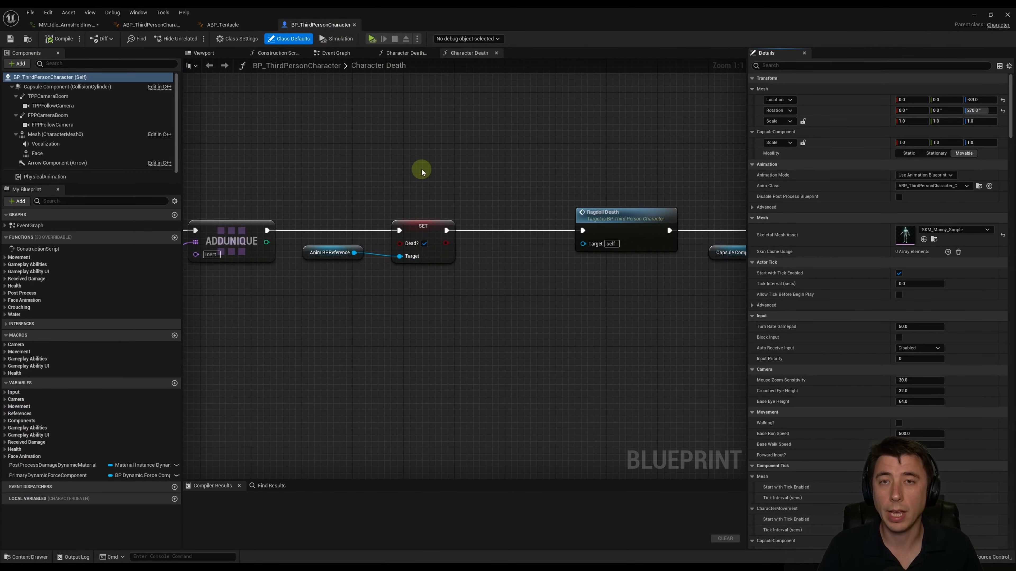
Step: Examine the Set All Bodies Below Simulate Physics nodes and their bone names in the Character Death Ocean function
click(406, 55)
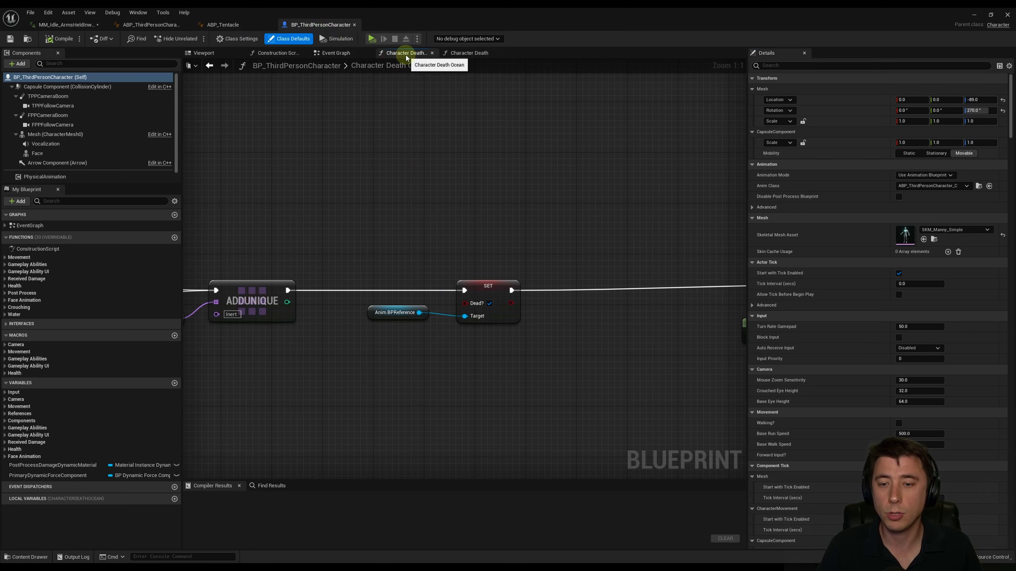
scroll(394, 191, down, 4)
right_drag(395, 190, 521, 229)
right_drag(366, 255, 197, 250)
right_drag(570, 249, 415, 245)
scroll(414, 244, up, 4)
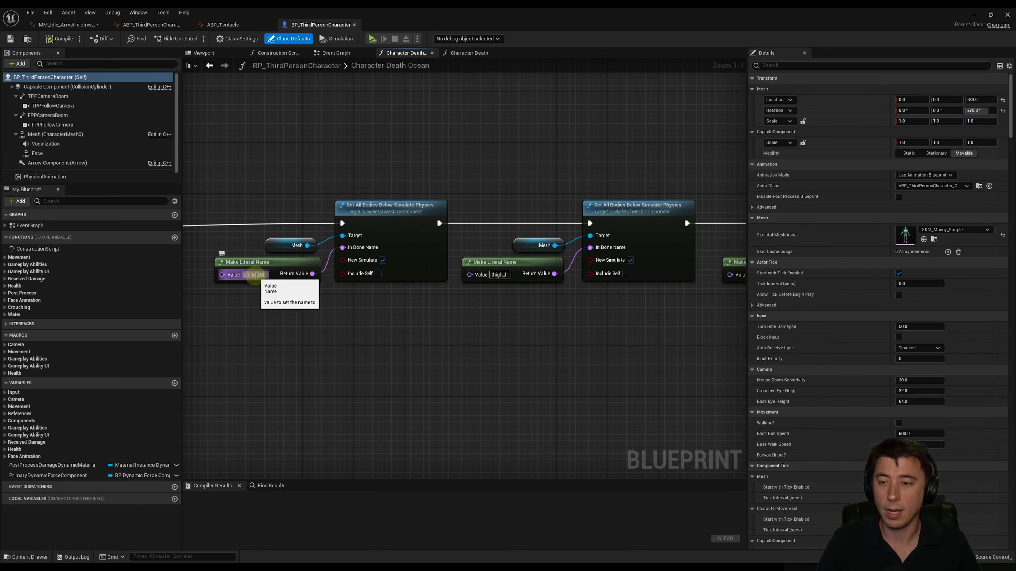
Step: Set the bone name to neck_01 and enable Include Self for the first Set All Bodies Below Simulate Physics node
right_drag(685, 334, 309, 311)
right_drag(699, 305, 677, 294)
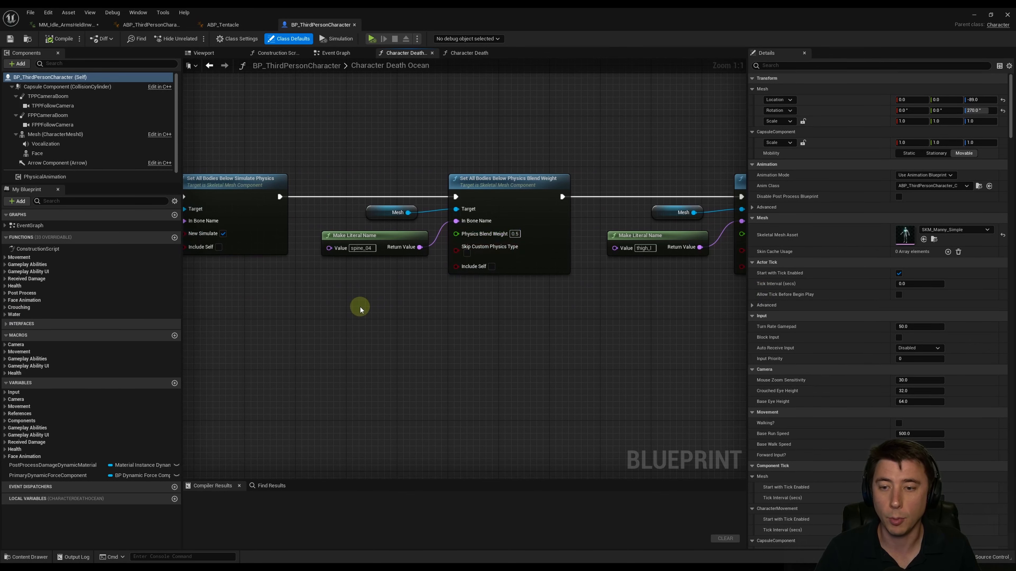
right_drag(347, 308, 568, 308)
right_drag(393, 313, 533, 319)
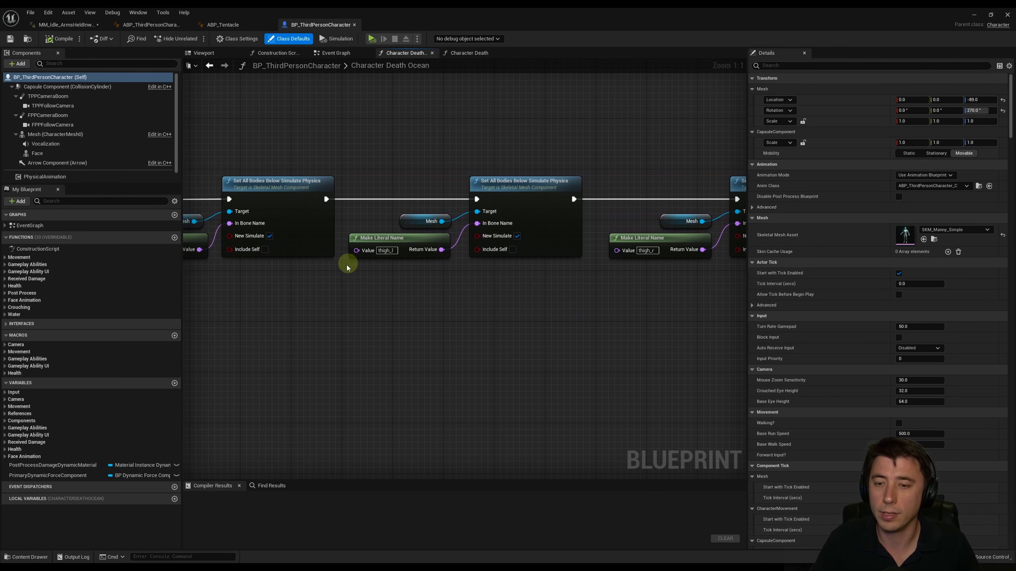
right_drag(324, 291, 540, 280)
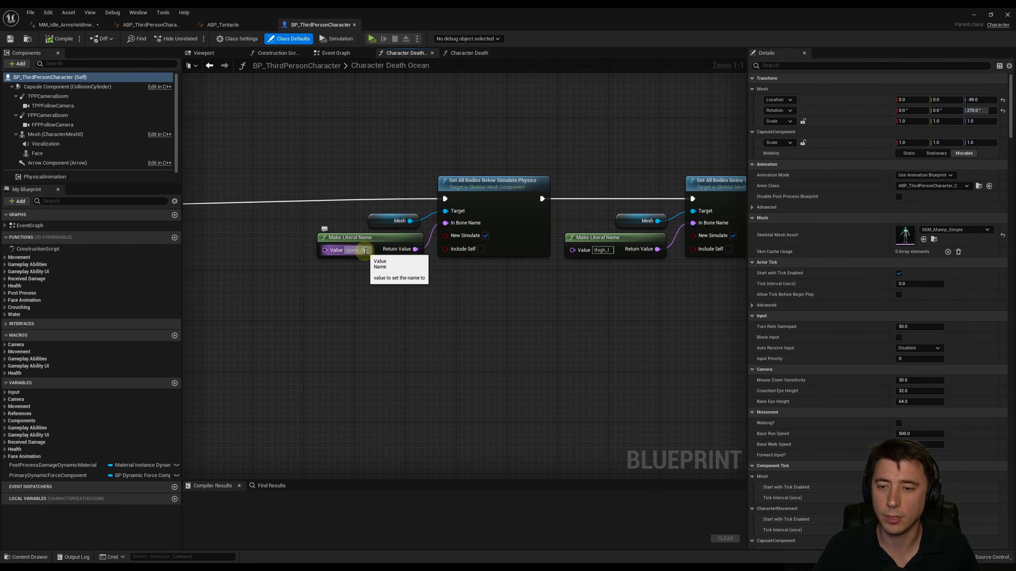
drag(365, 251, 367, 254)
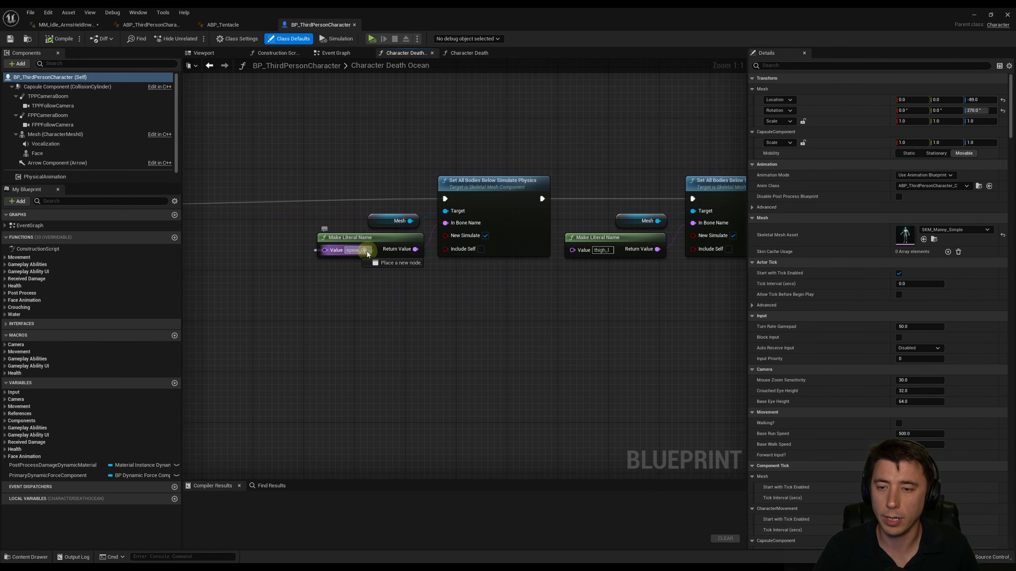
click(349, 250)
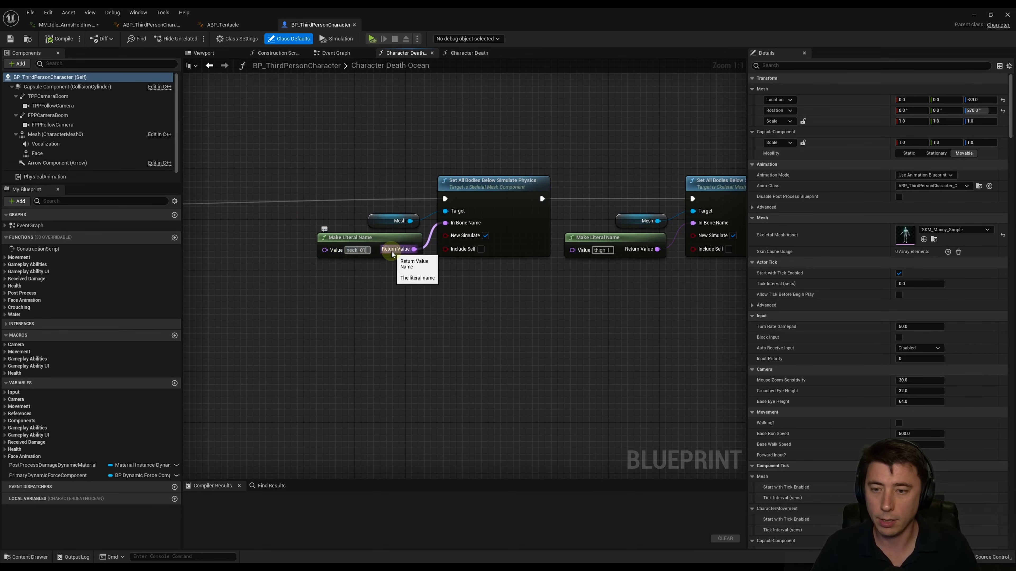
key(Return)
right_drag(585, 313, 450, 276)
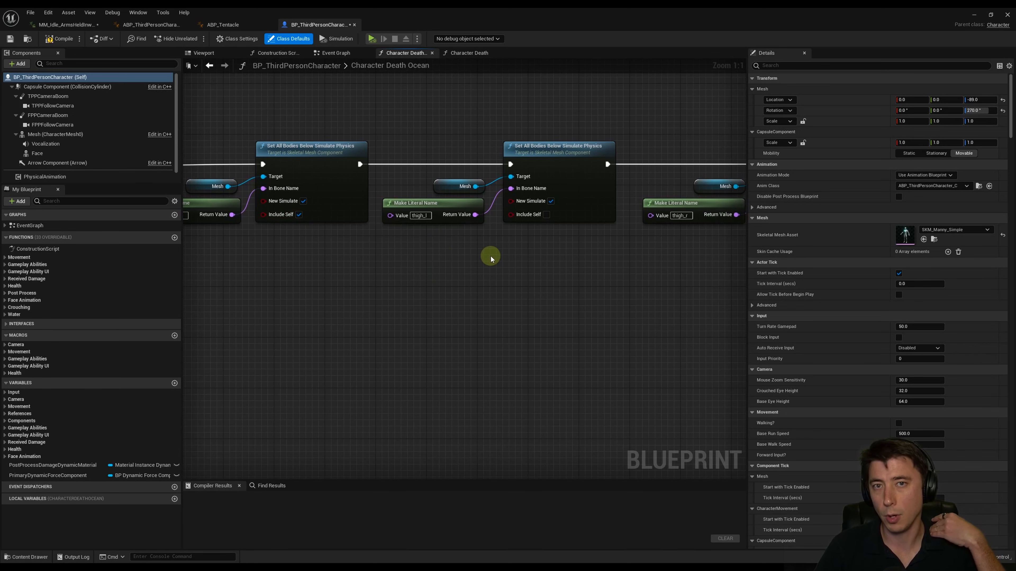
Step: Set the bone name to neck_01 and enable Include Self for the first Set All Bodies Below Physics Blend Weight node
right_drag(490, 257, 297, 263)
right_drag(711, 263, 524, 260)
click(416, 212)
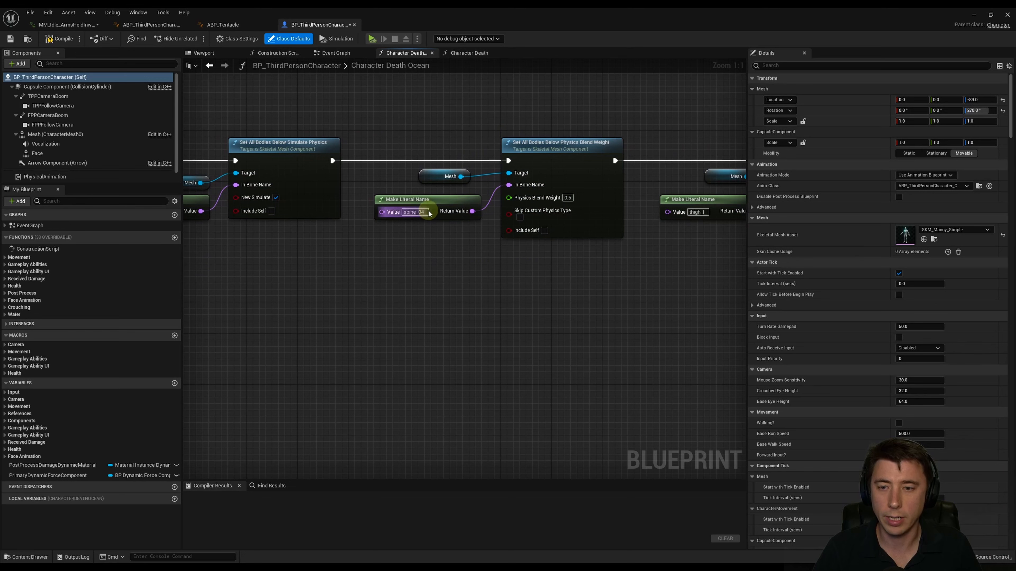
text(neck_01)
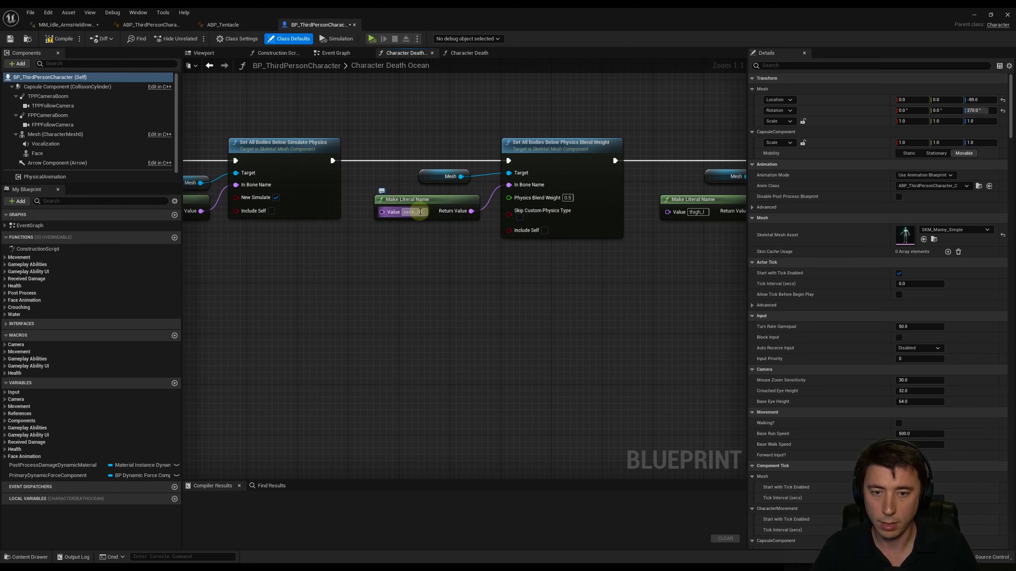
click(544, 230)
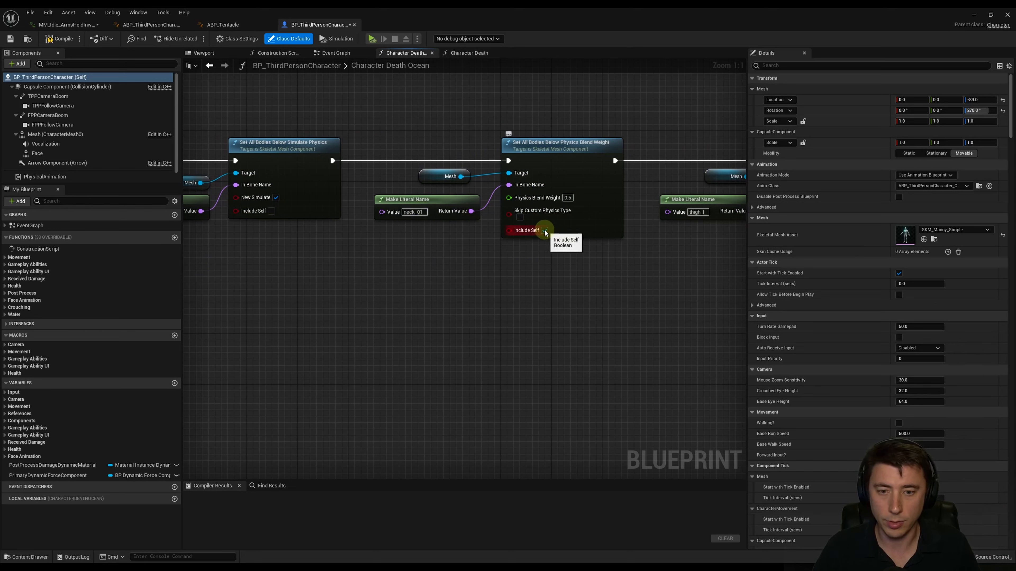
click(37, 42)
Step: Close the open asset editors and play-test the character's ocean tentacle death in the Island_v1 level
click(96, 28)
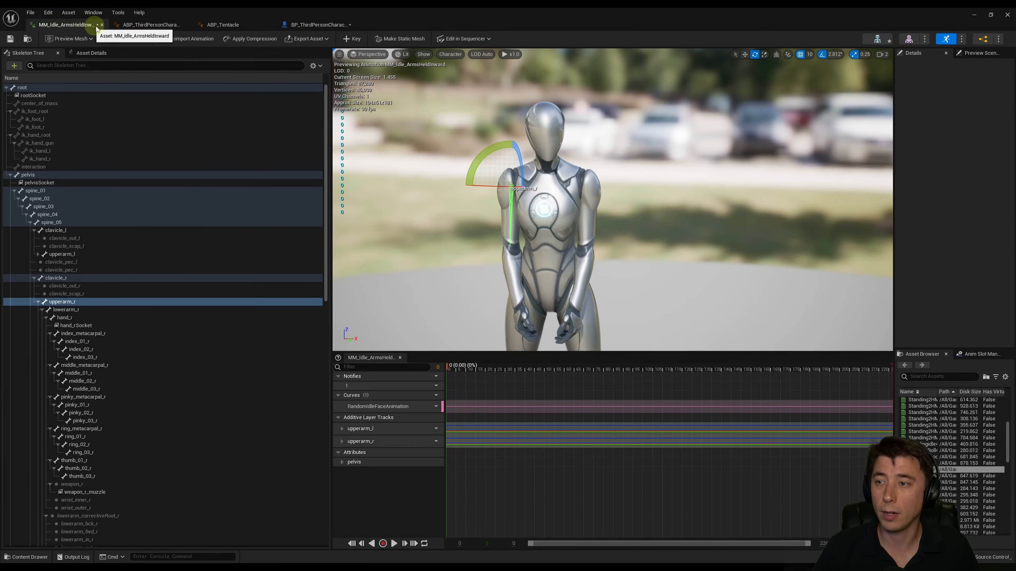
click(102, 25)
click(102, 25)
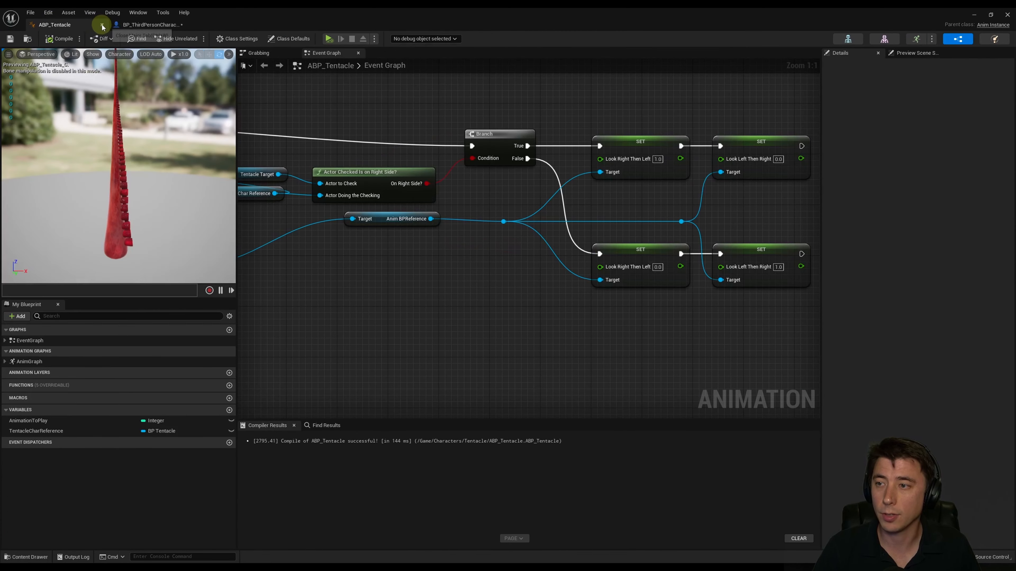
click(102, 25)
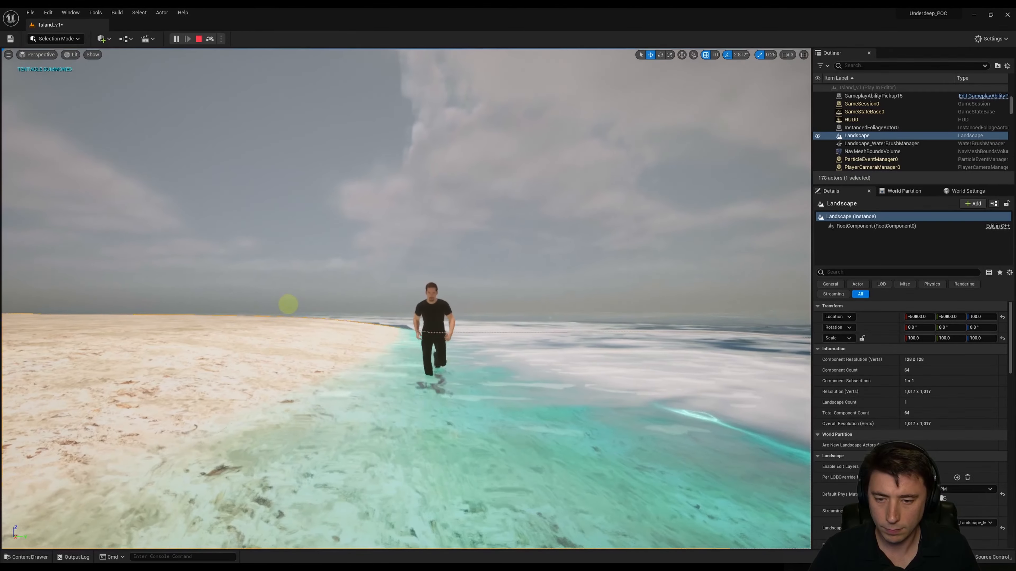
right_drag(288, 304, 453, 297)
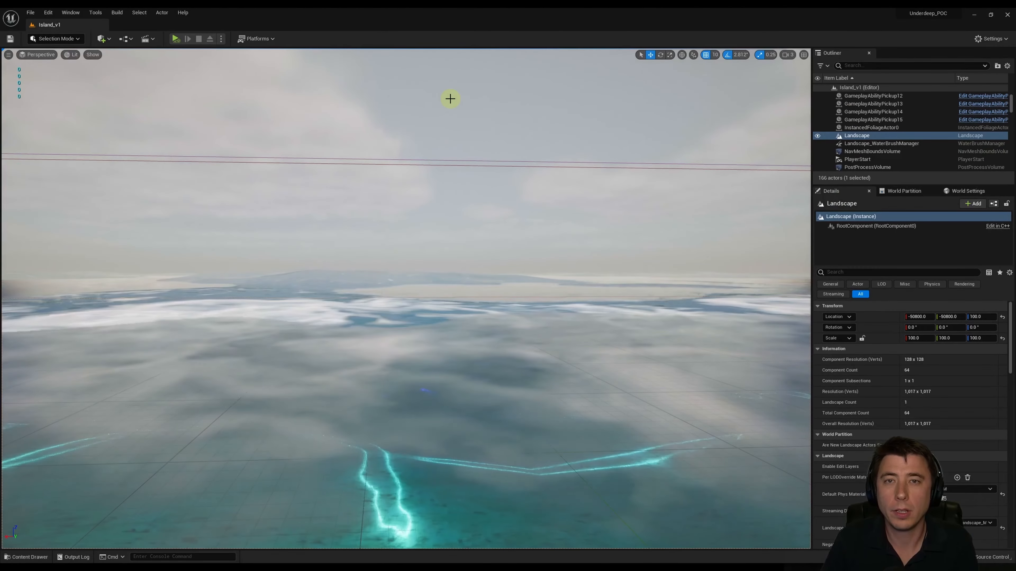
Step: Open the ABP_ThirdPersonCharacter animation blueprint from the project's _CORE content folder
click(26, 557)
click(159, 373)
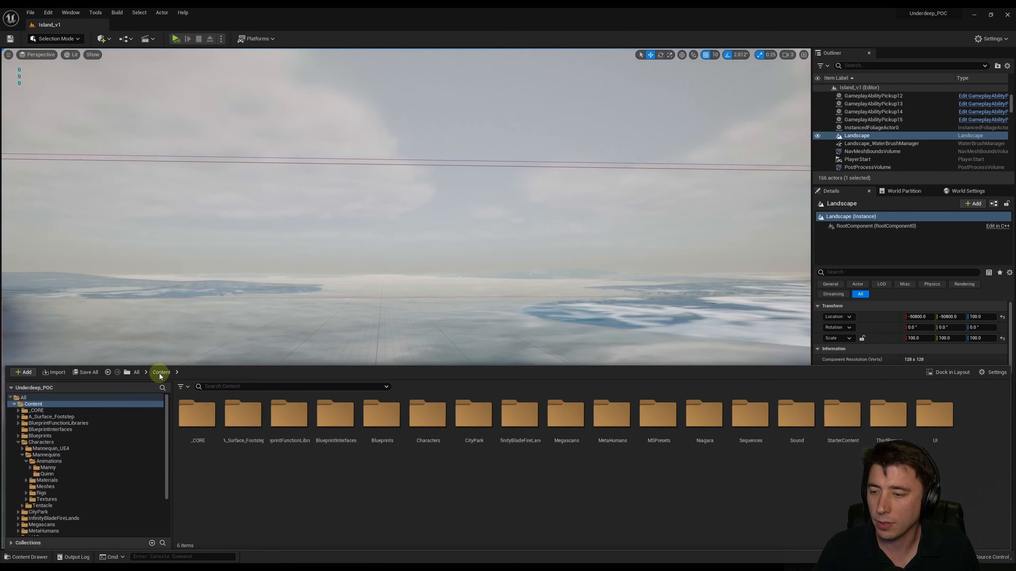
double_click(188, 413)
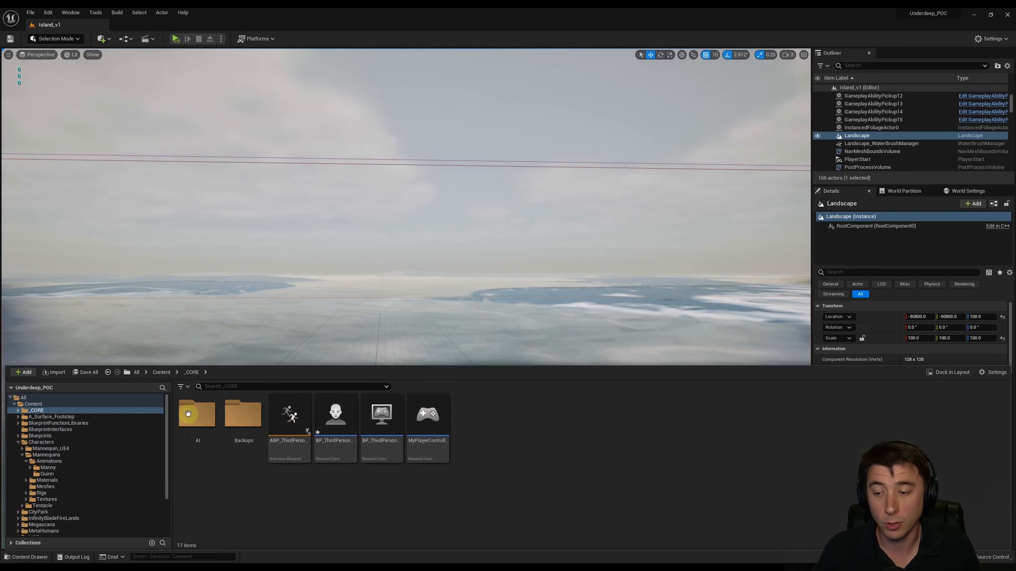
double_click(293, 423)
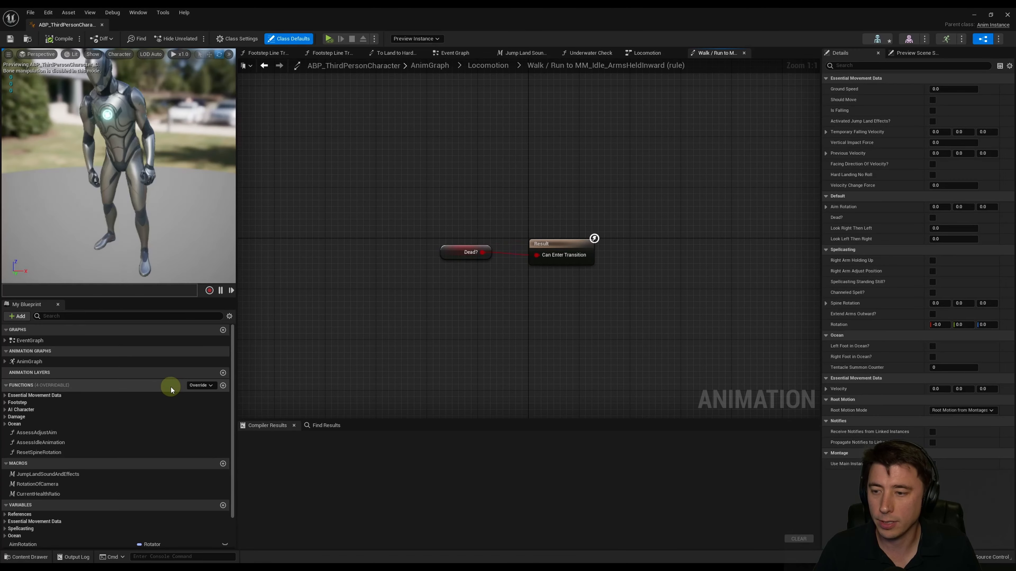
Step: Group the Dead?, LookRightThenLeft and LookLeftThenRight variables under a new Death Animations category, and save the blueprint
click(10, 514)
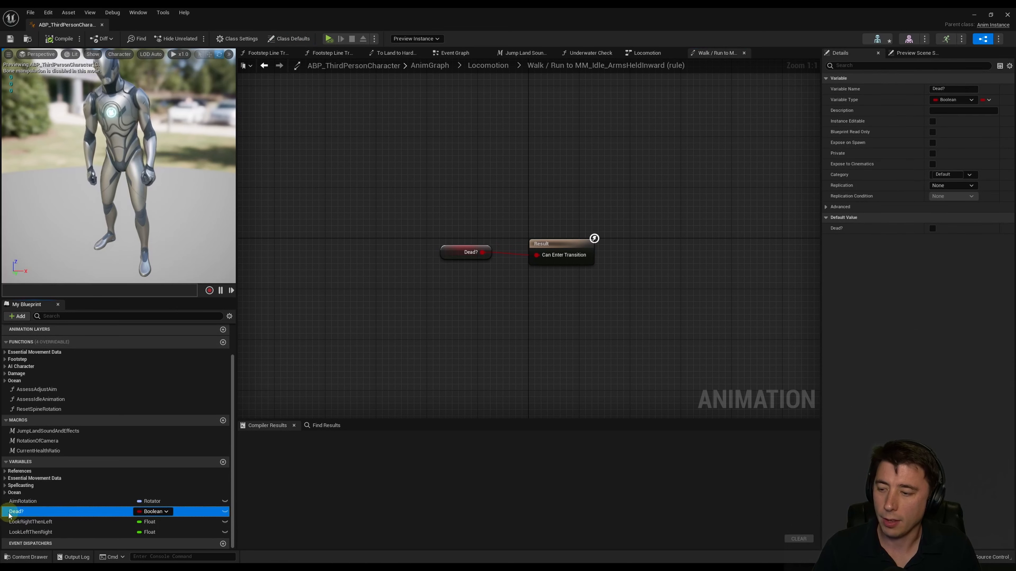
click(20, 522)
click(30, 532)
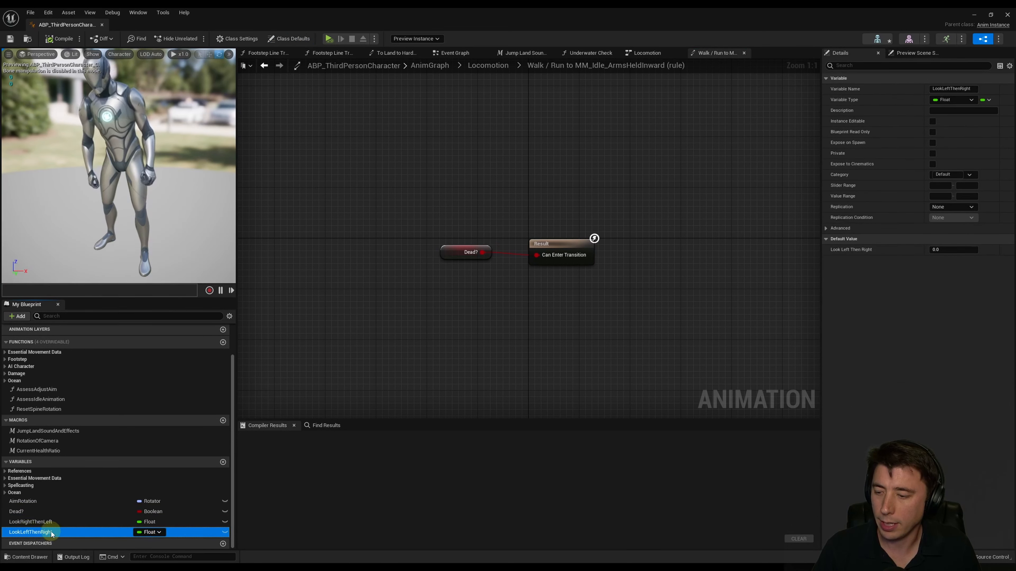
click(18, 512)
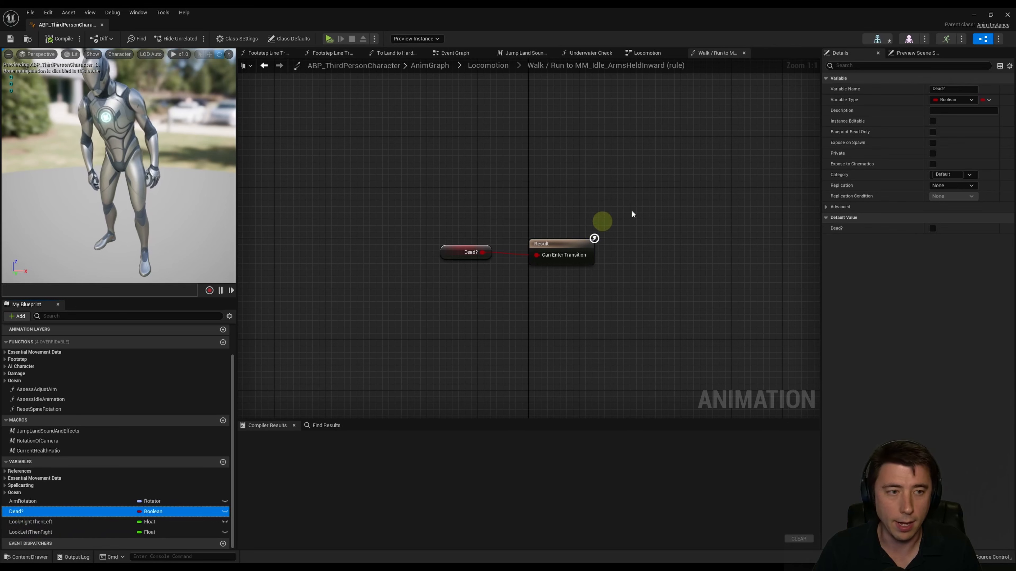
click(946, 176)
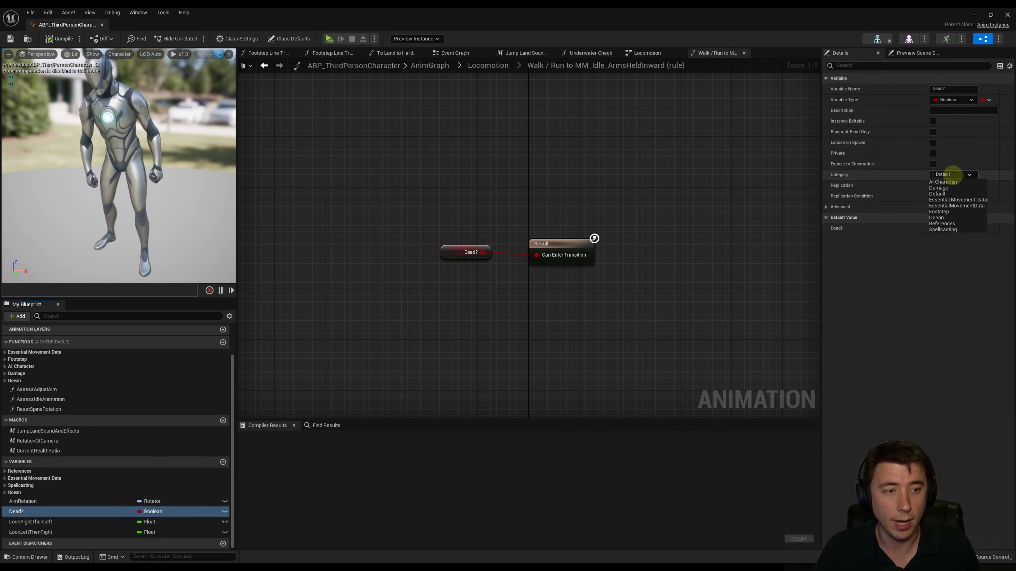
text(Death Animations)
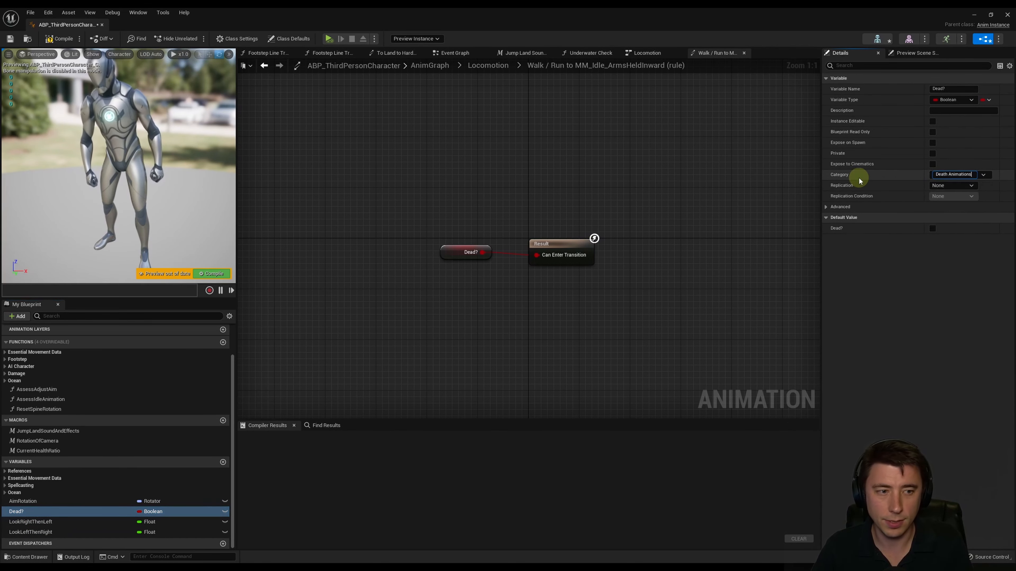
key(Return)
click(69, 529)
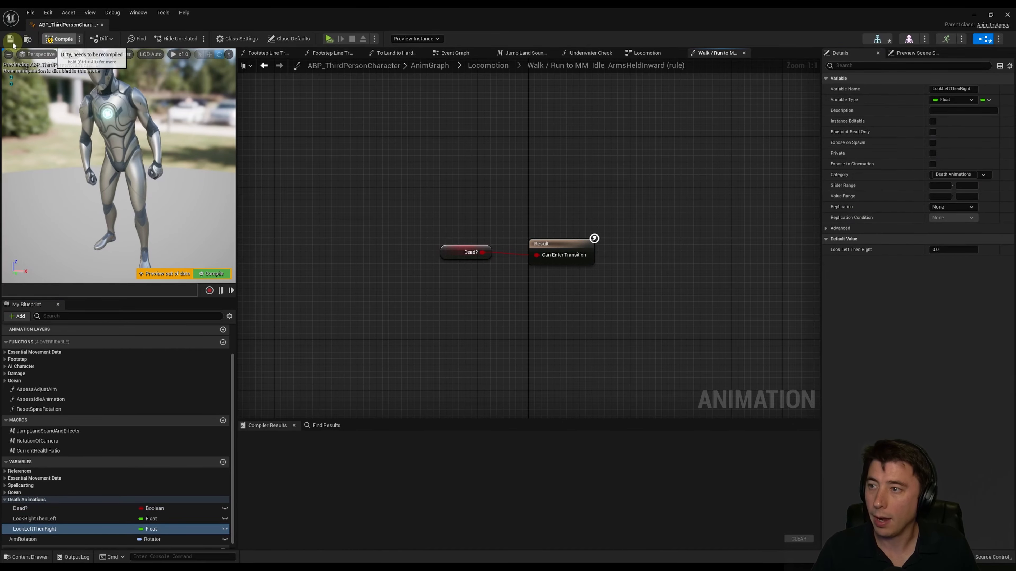
click(11, 40)
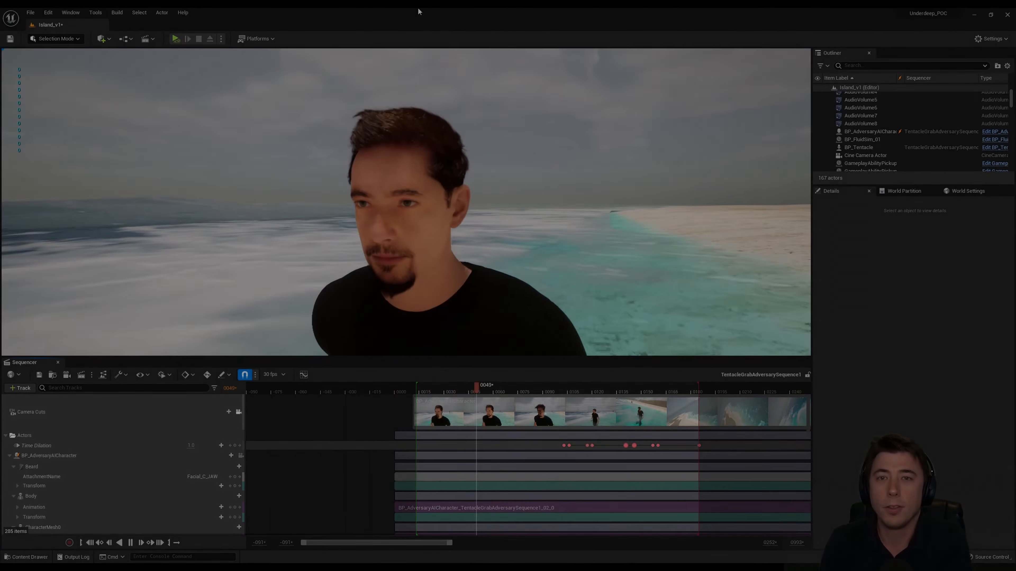